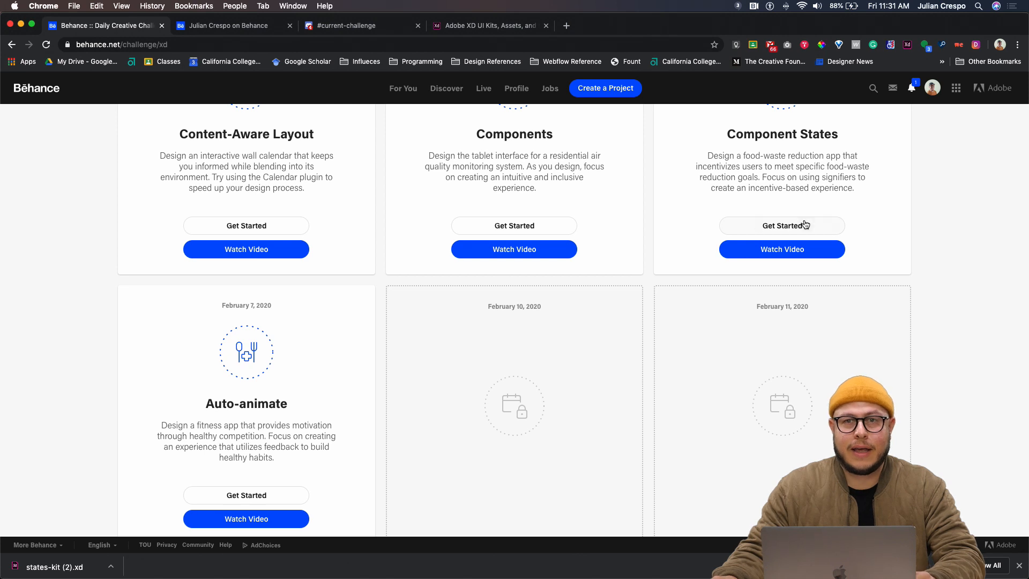
Open the Auto-animate challenge's starter folder from the Behance challenge page and preview its XD file
scroll(369, 413, "down", 2)
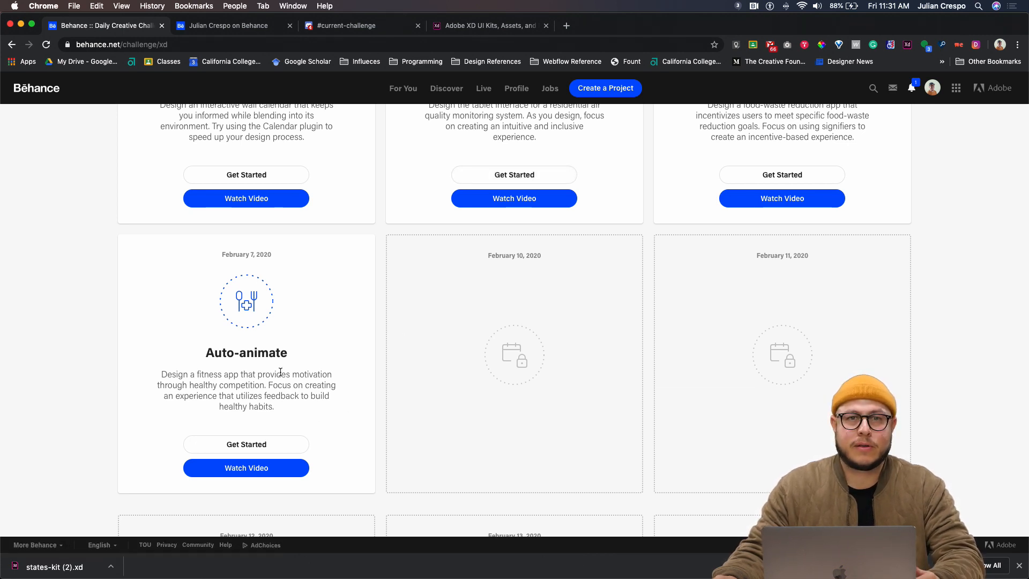
left_click(242, 446)
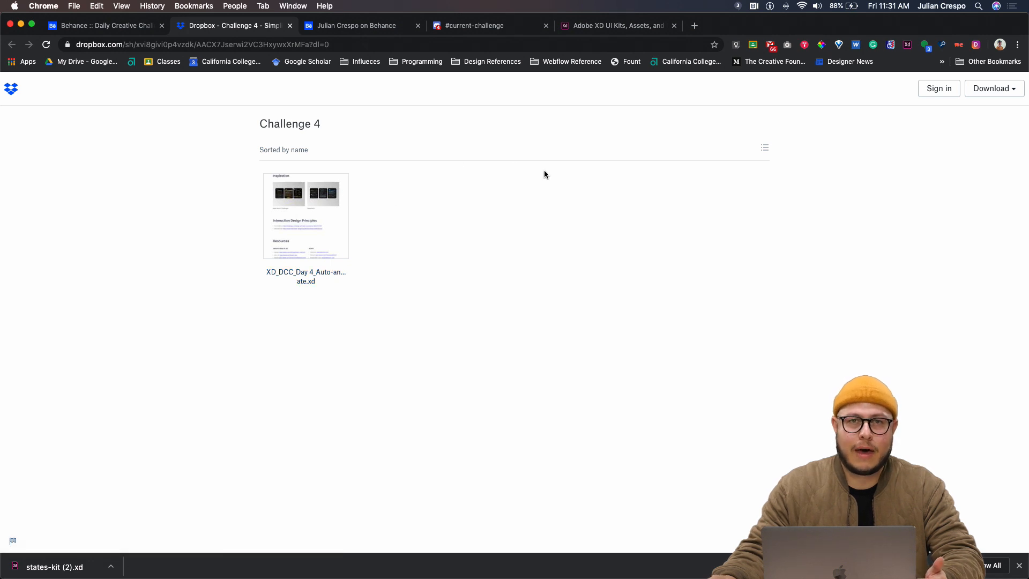
left_click(323, 200)
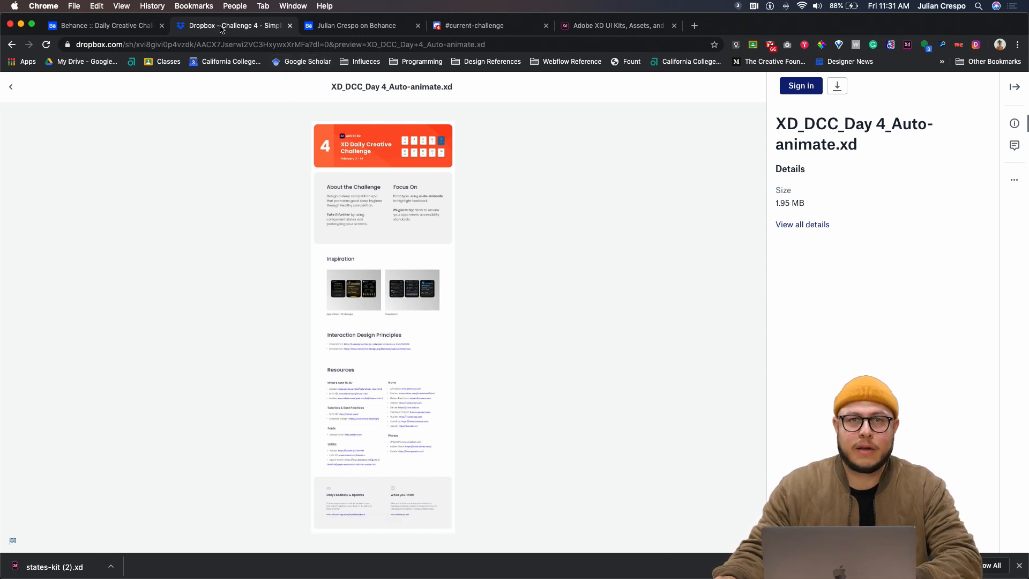
Open the Adobe XD Daily Creative Challenge February 3-14 project on the Behance profile and look through the previous days' designs
left_click(342, 28)
mouse_move(333, 314)
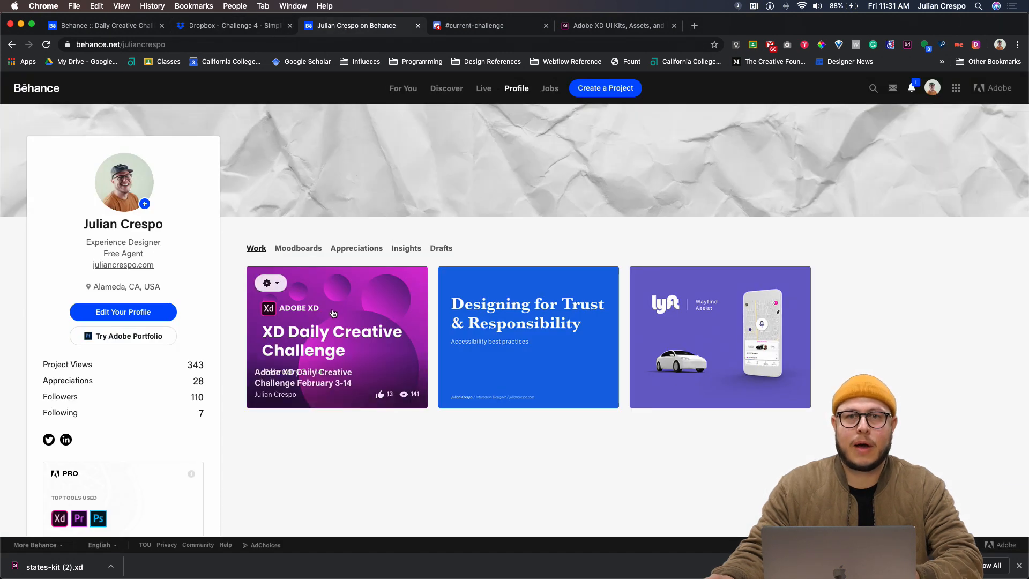
left_click(332, 376)
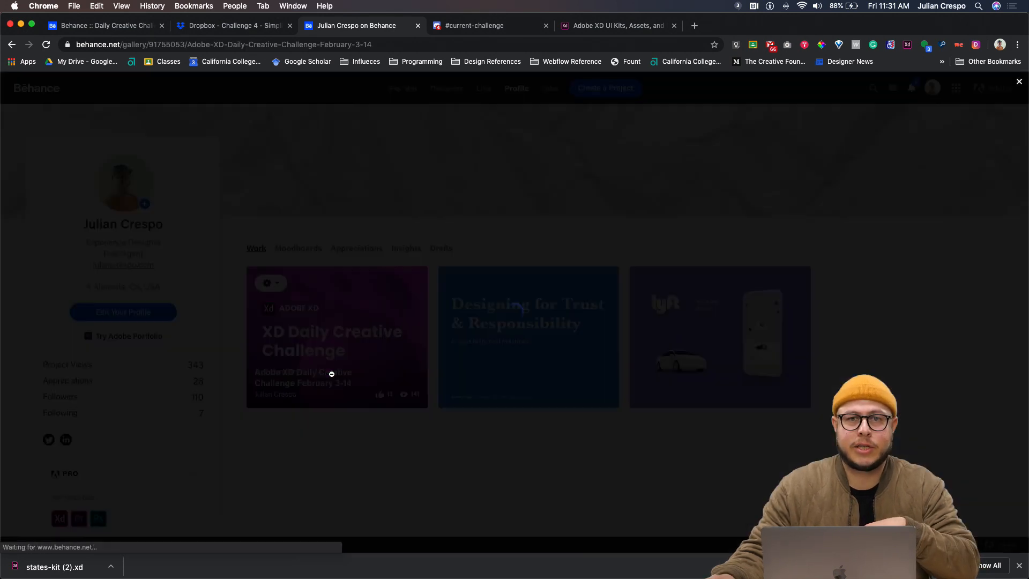
scroll(407, 391, "down", 15)
scroll(441, 394, "down", 15)
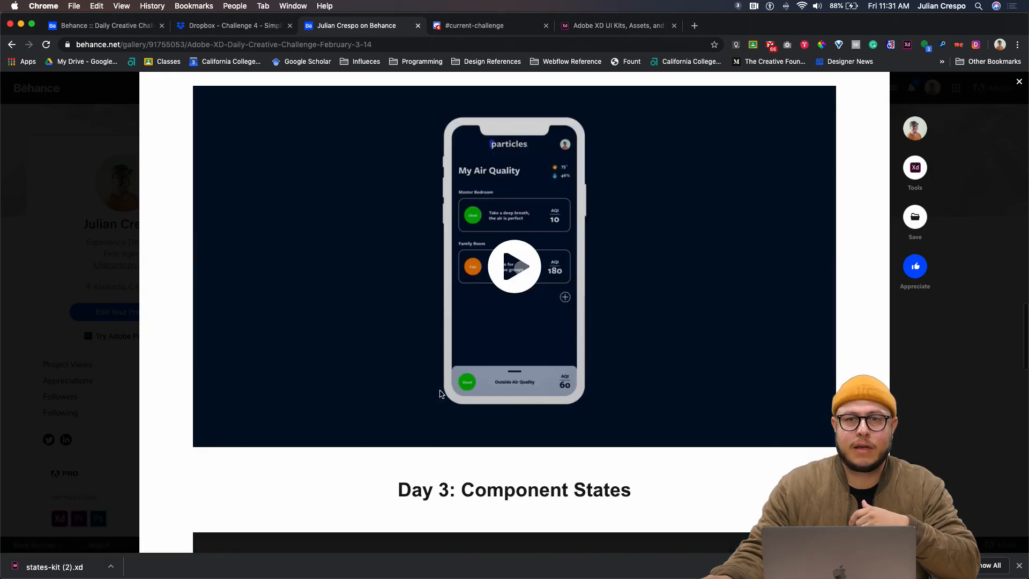
scroll(439, 394, "up", 1)
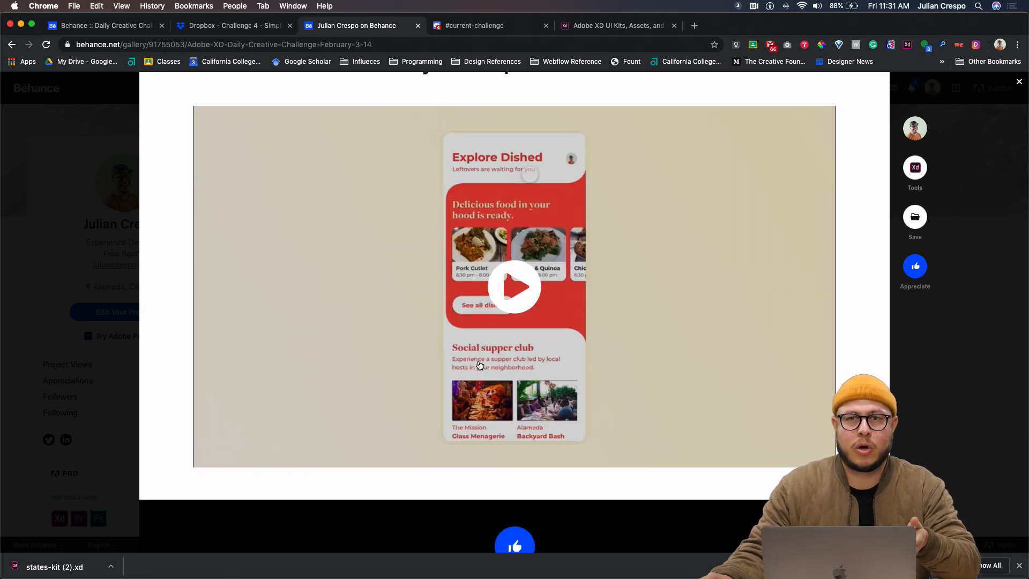
scroll(480, 366, "up", 15)
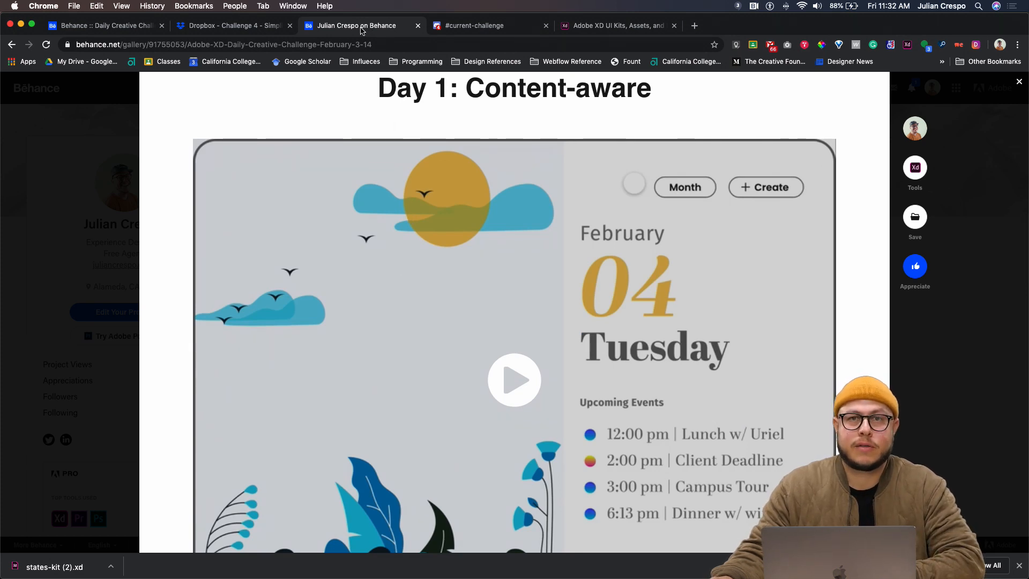
Browse the submissions and feedback in Discord's current-challenge channel, and bring up the letsxd.com freebies page
left_click(482, 26)
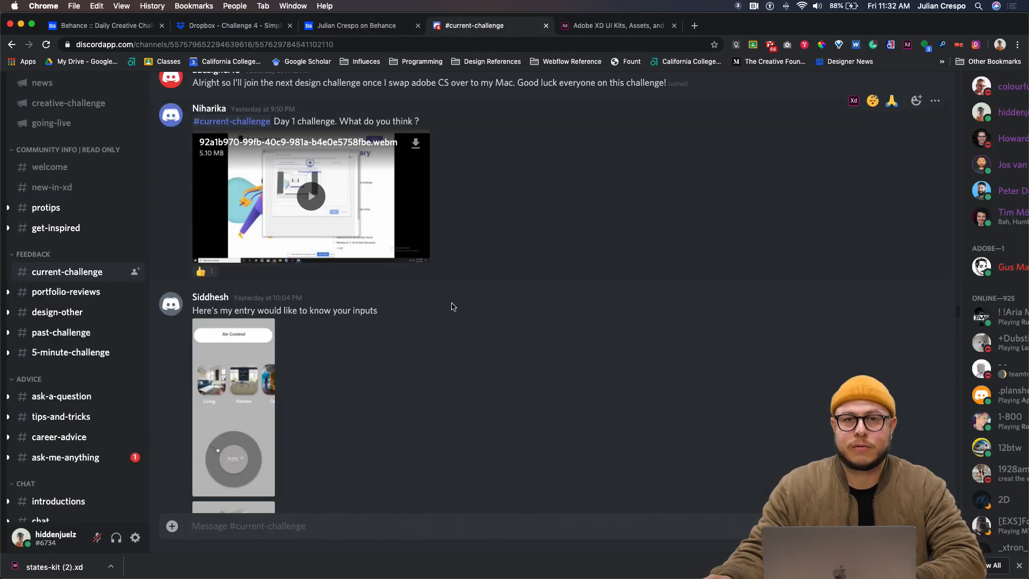
scroll(375, 407, "up", 1)
scroll(374, 408, "up", 10)
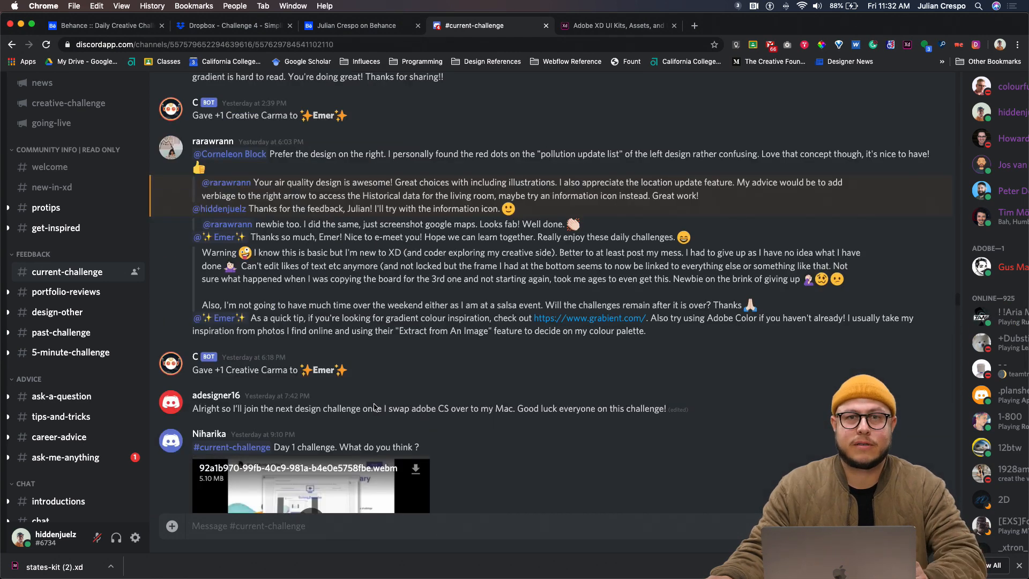
scroll(374, 406, "up", 2)
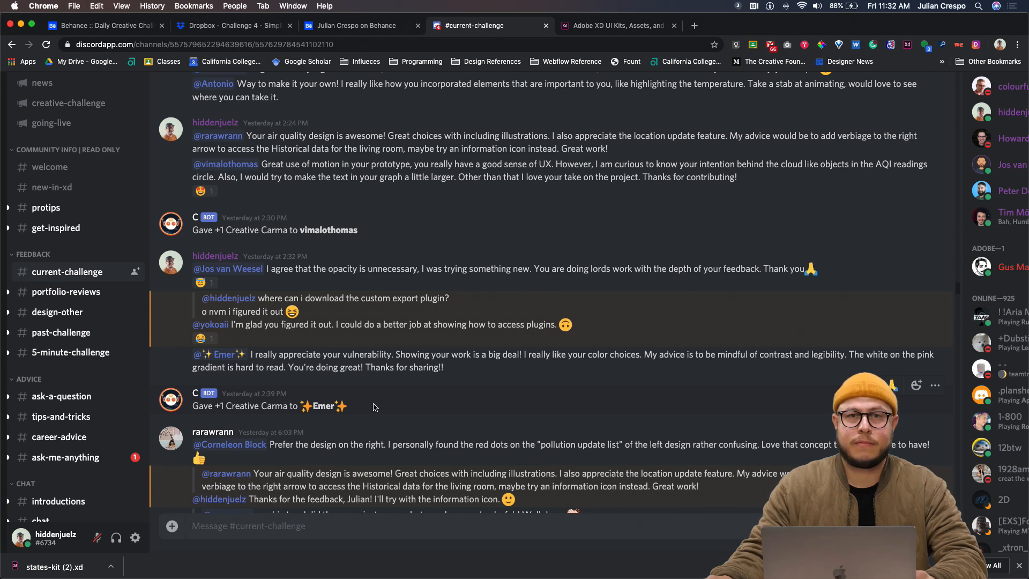
scroll(374, 407, "up", 5)
scroll(374, 407, "up", 5)
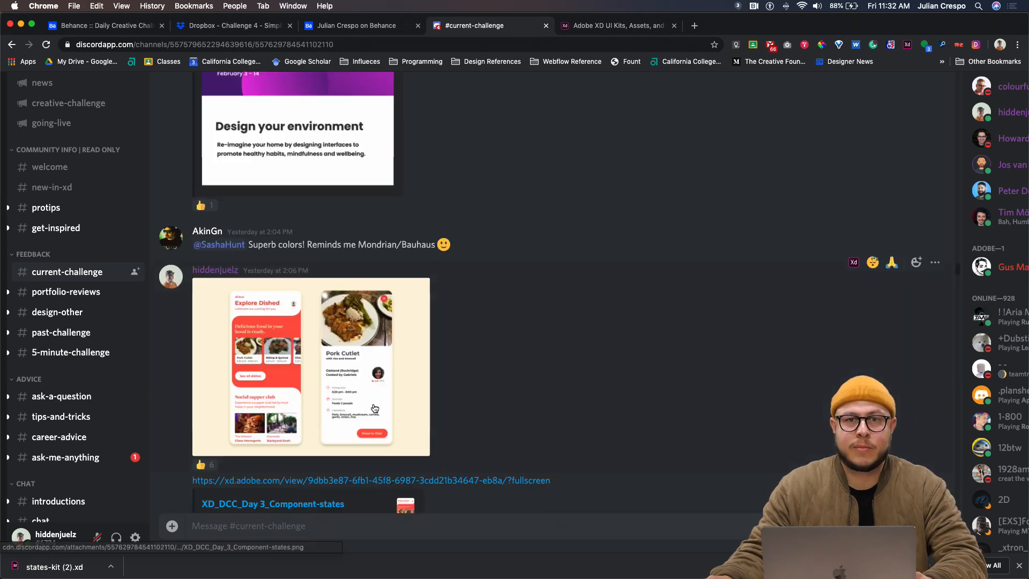
scroll(374, 407, "up", 3)
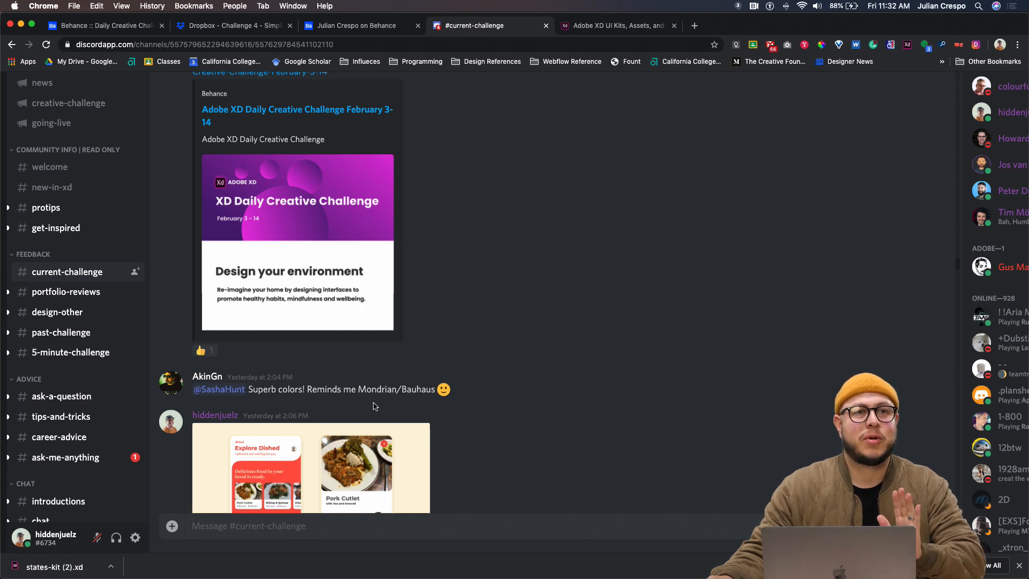
scroll(374, 406, "up", 3)
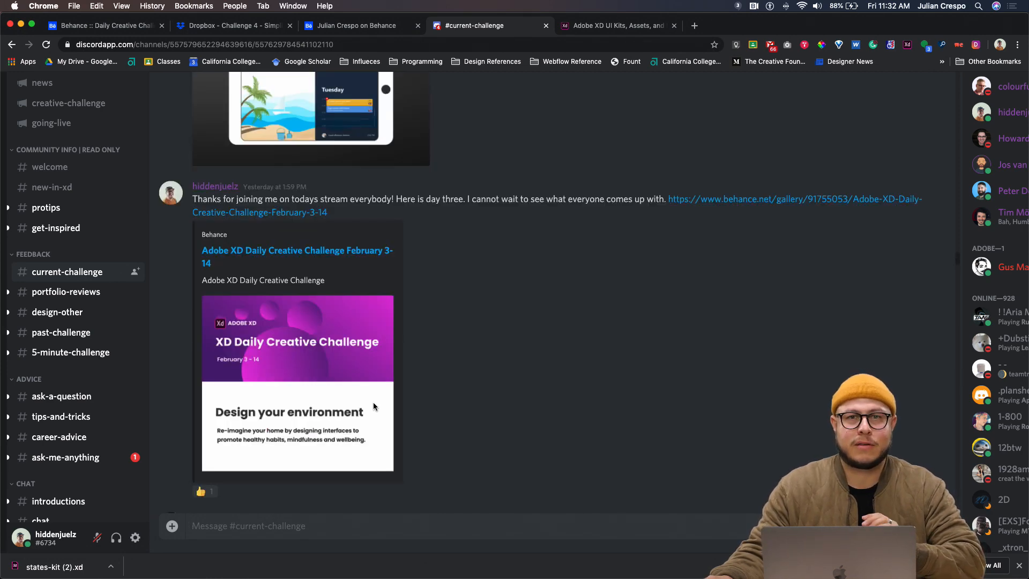
scroll(374, 406, "up", 10)
scroll(374, 406, "down", 8)
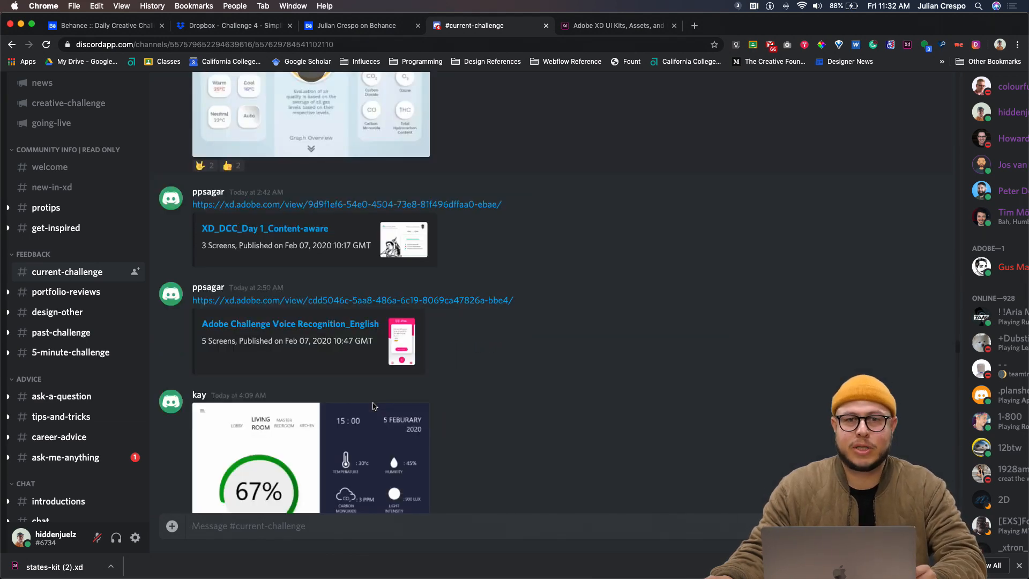
scroll(373, 406, "down", 2)
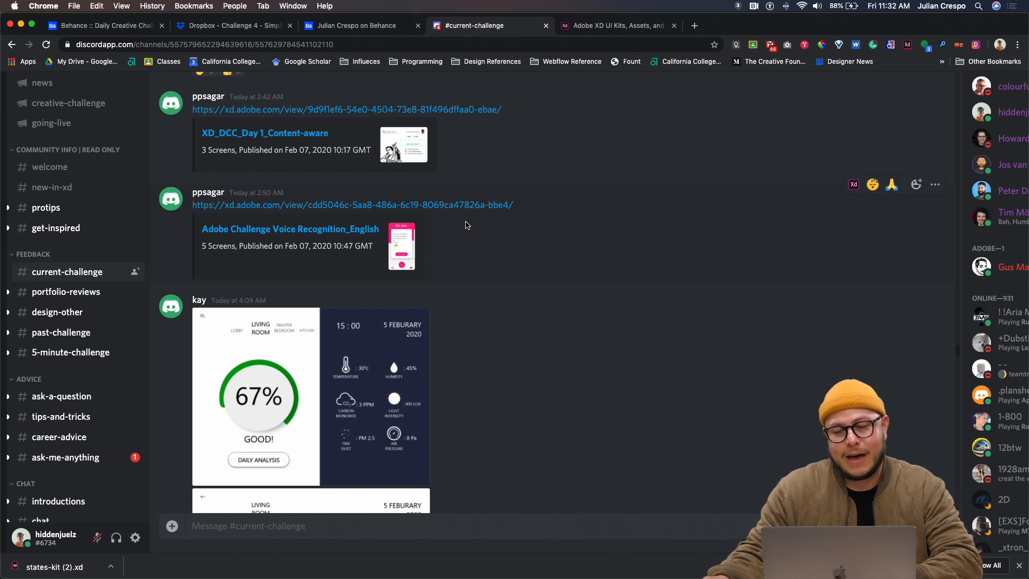
left_click(599, 26)
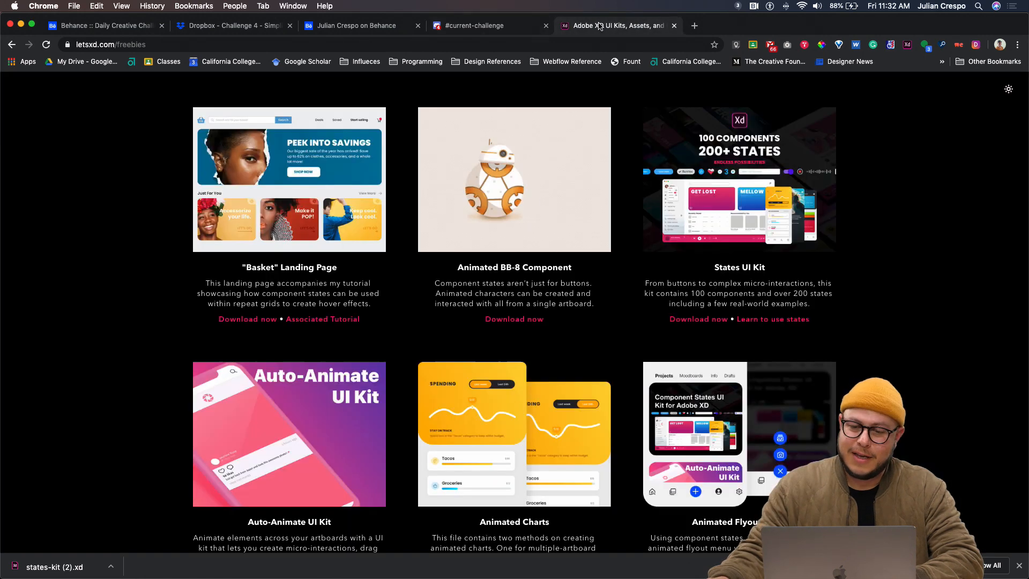
Switch to Adobe XD and delete the stray blank watch artboard beside the challenge brief
key("ctrl+Right")
left_click(609, 134)
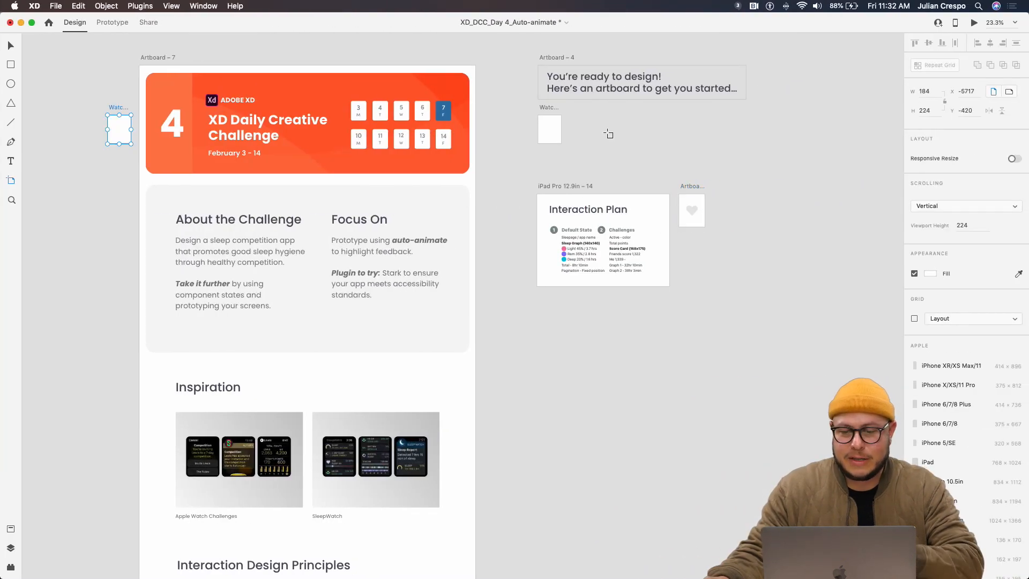
key("v")
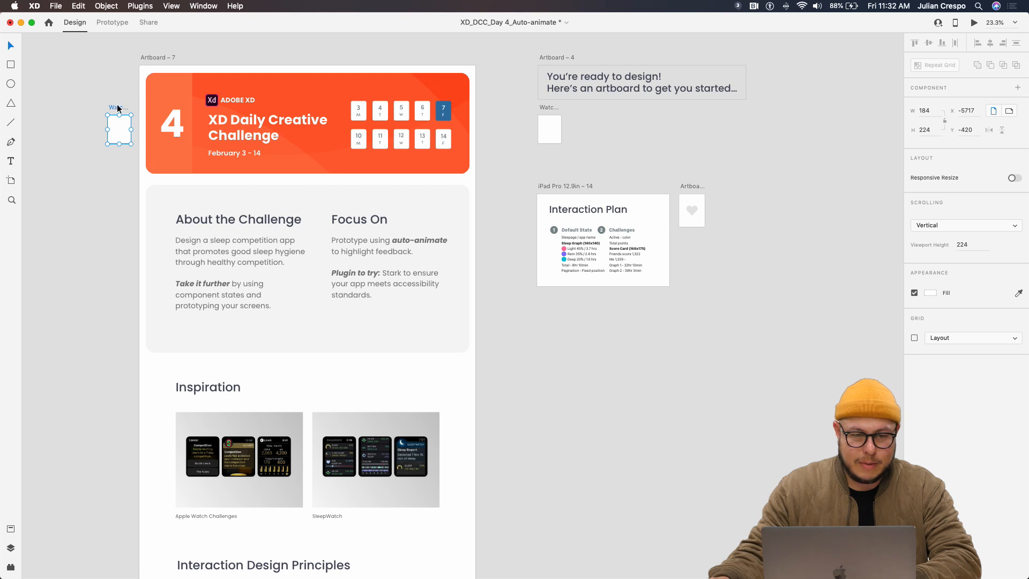
key("Delete")
Read through the challenge brief, covering About the Challenge, Focus On, the inspiration images and the interaction design principles
scroll(116, 105, "up", 5)
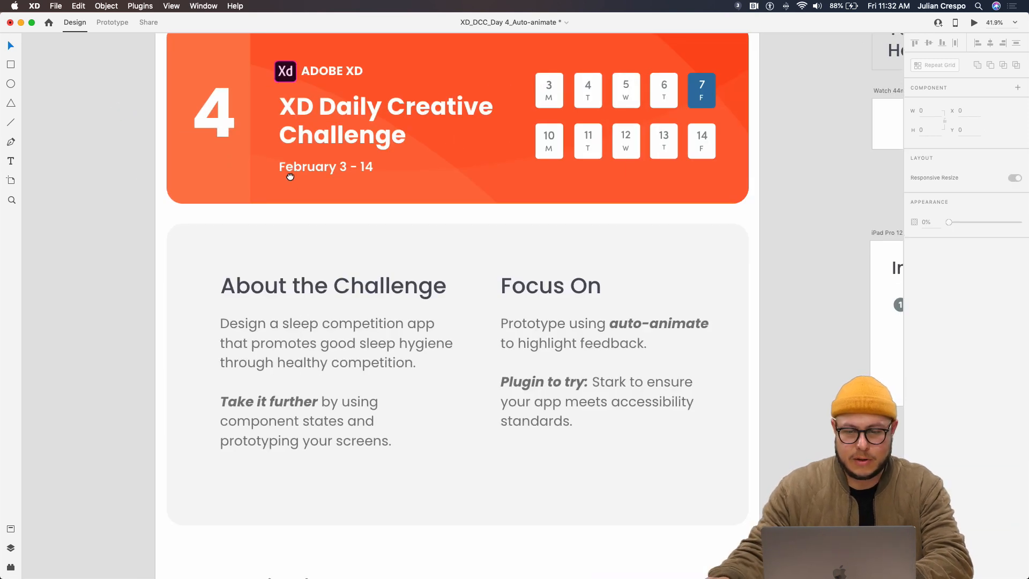
scroll(289, 176, "down", 3)
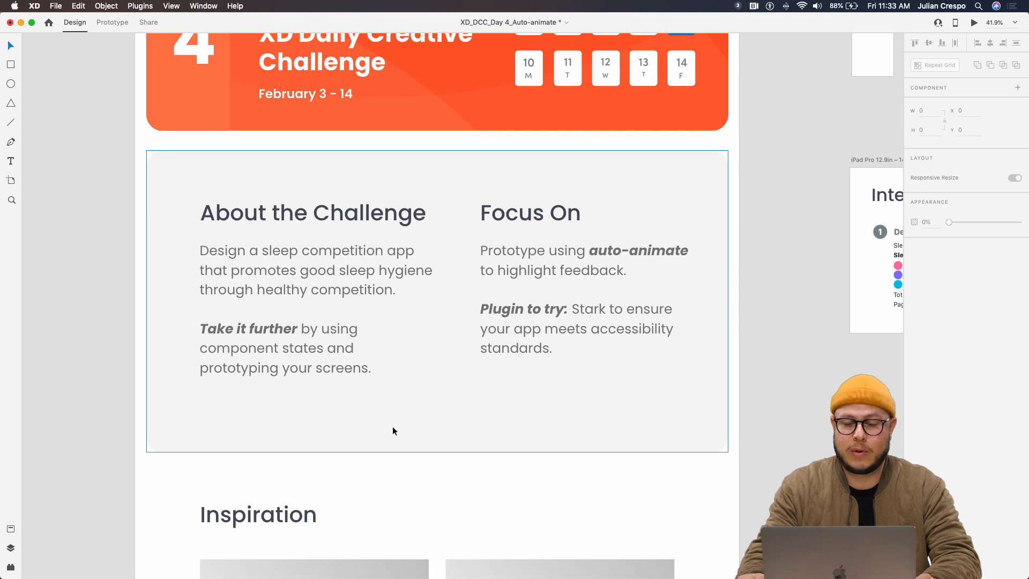
scroll(573, 412, "down", 1)
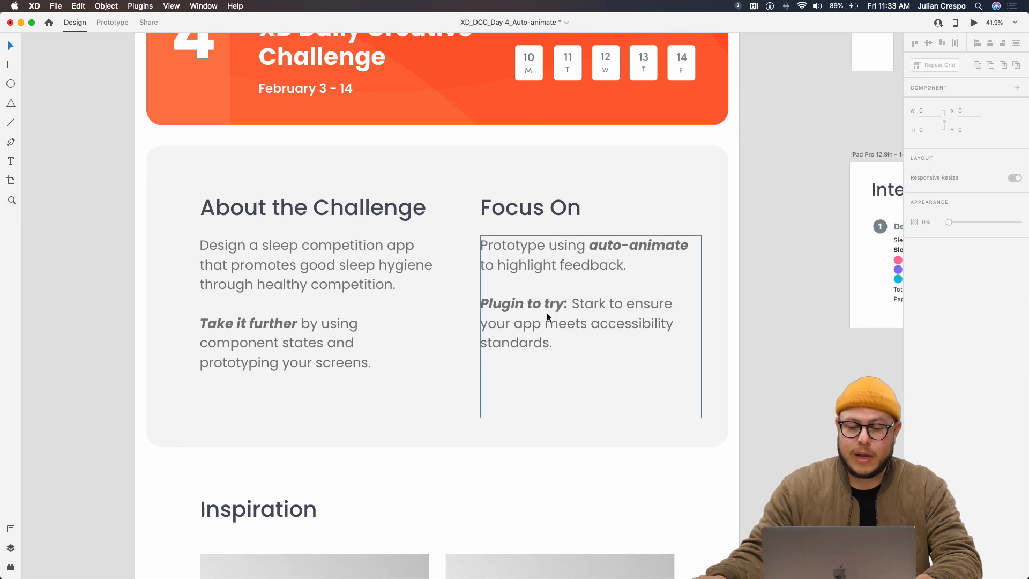
scroll(439, 406, "down", 5)
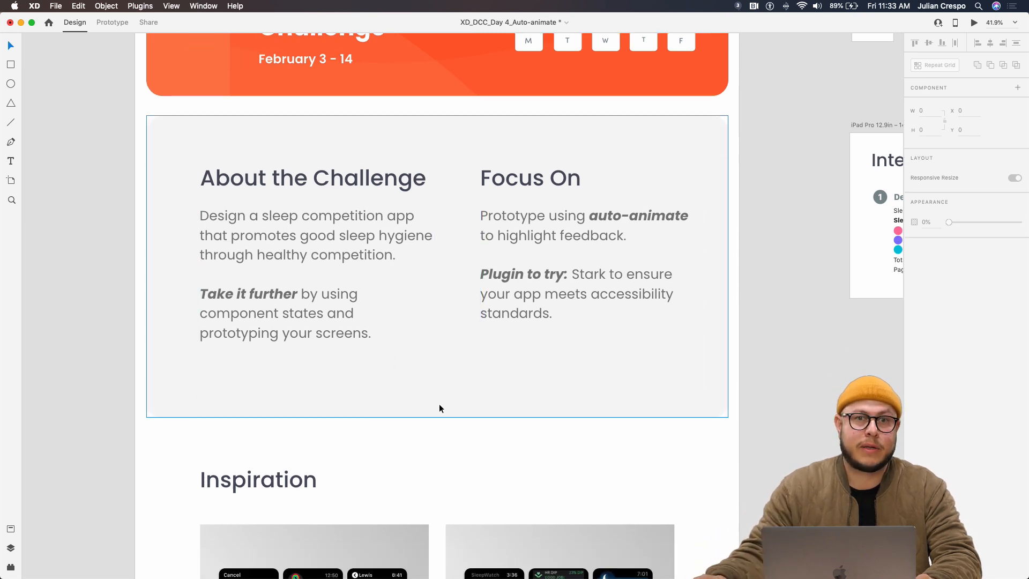
scroll(439, 408, "down", 2)
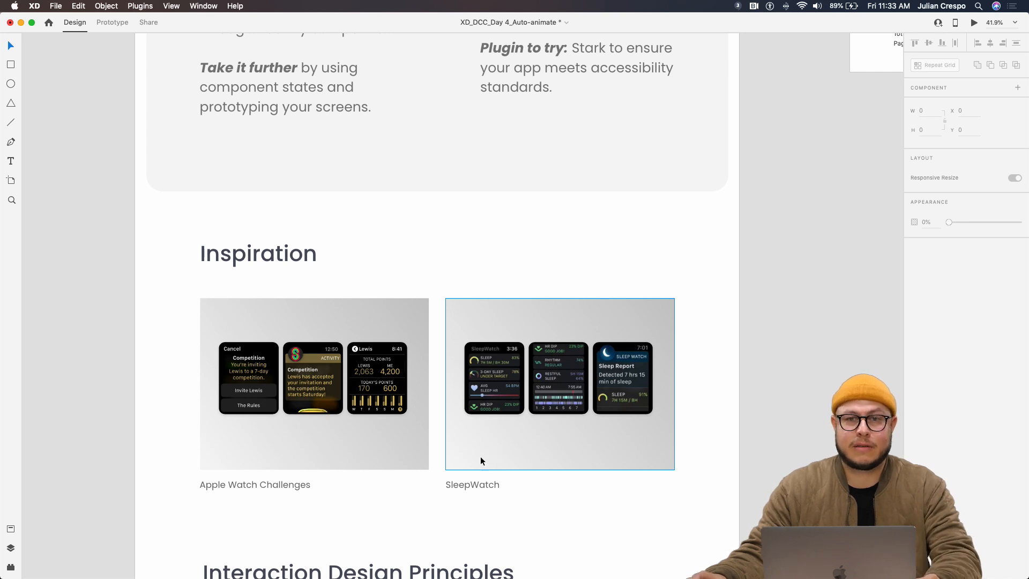
scroll(480, 459, "down", 3)
scroll(534, 338, "down", 1)
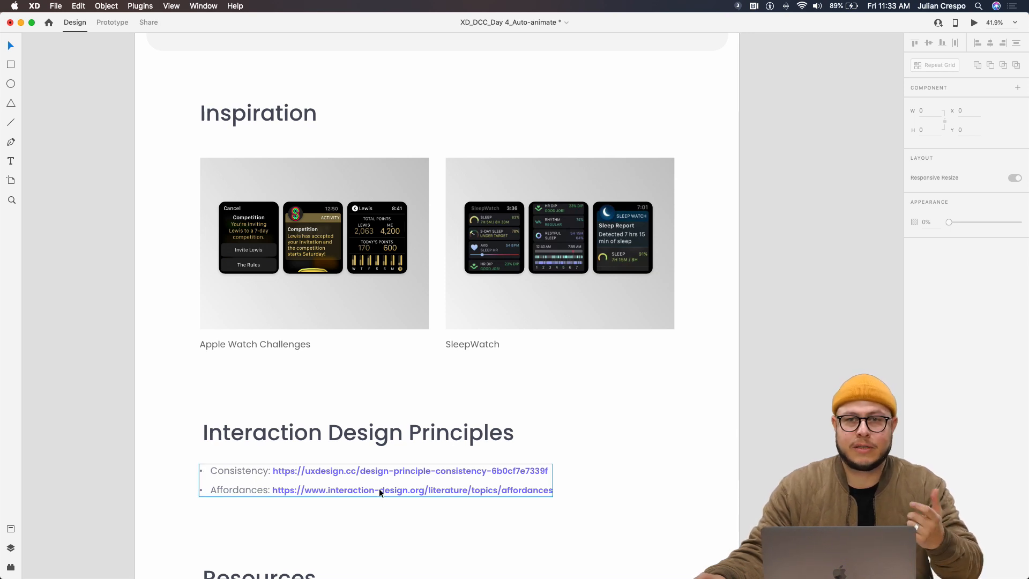
scroll(424, 443, "up", 3)
scroll(423, 443, "up", 10)
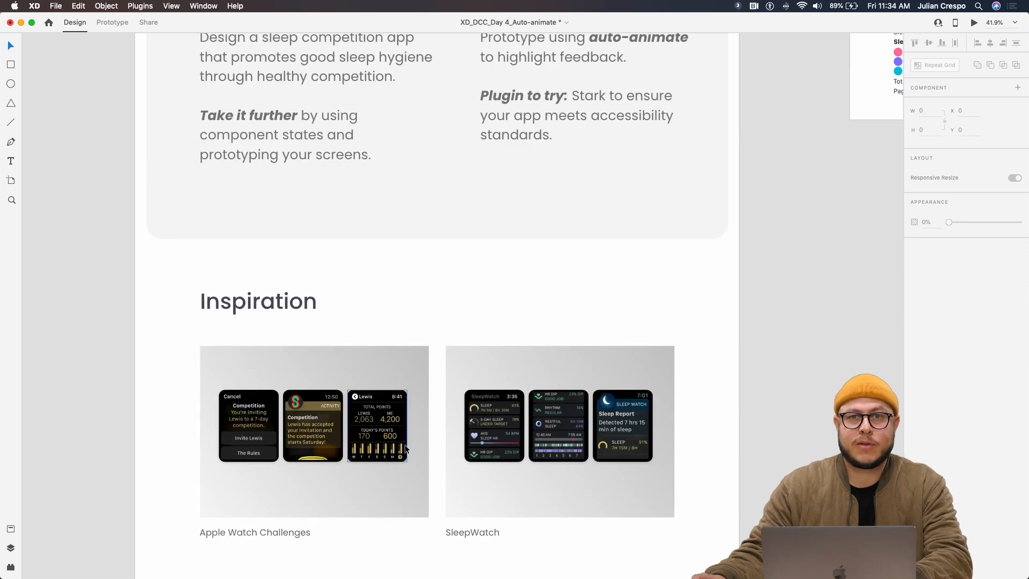
Examine the Interaction Plan artboard with its Default State and Challenges lists
scroll(556, 318, "right", 15)
scroll(556, 319, "up", 10)
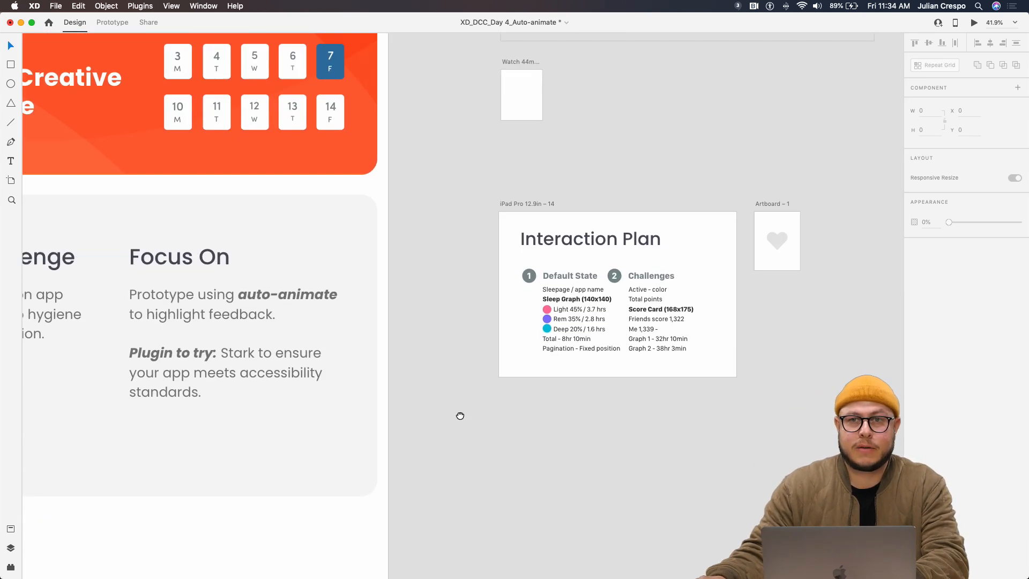
scroll(494, 433, "up", 5)
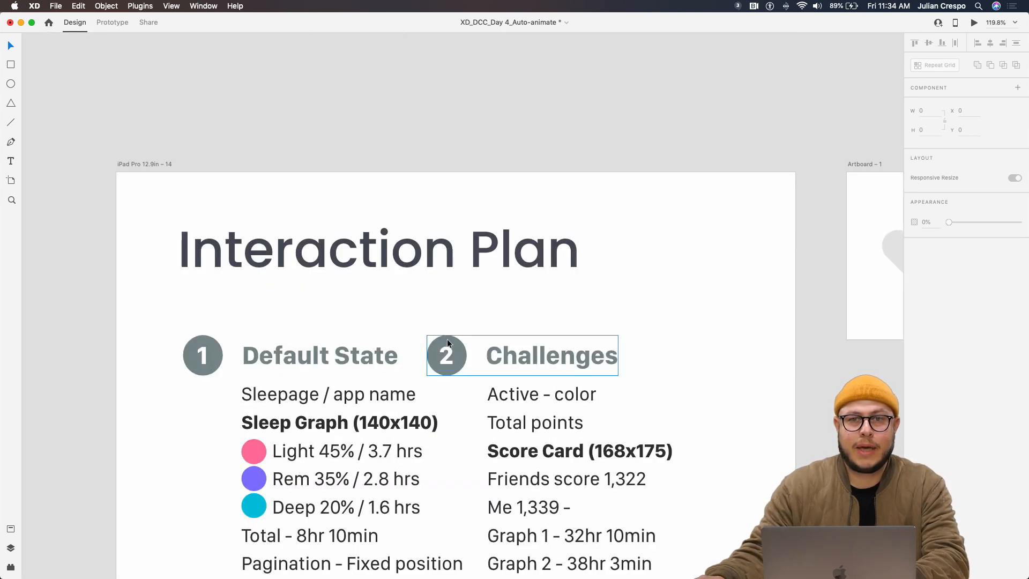
Fill the blank Watch 44mm – 1 artboard with the solid colour #222222
scroll(491, 456, "up", 10)
scroll(475, 441, "up", 5)
scroll(474, 441, "left", 3)
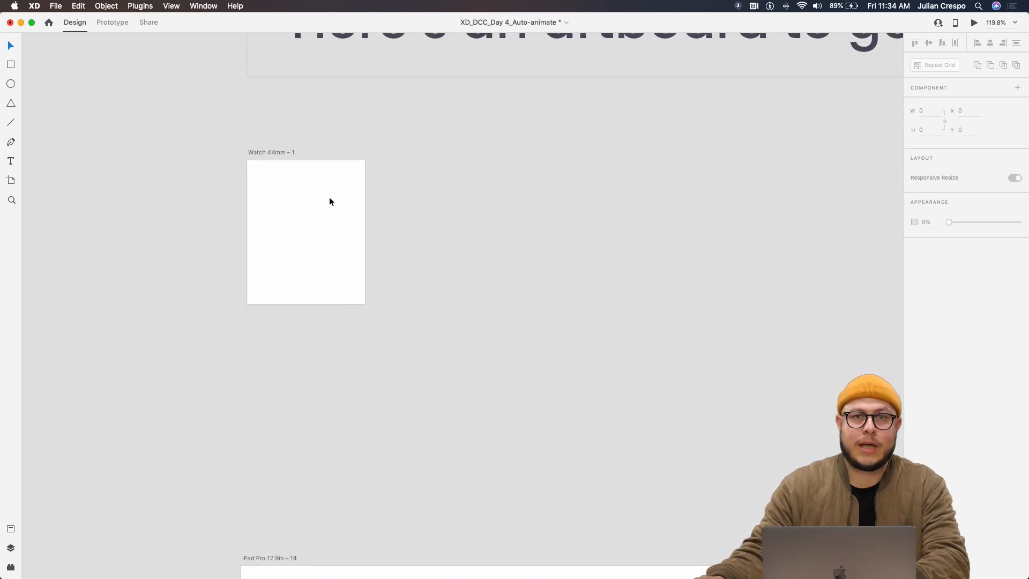
left_click_drag(439, 174, 427, 229)
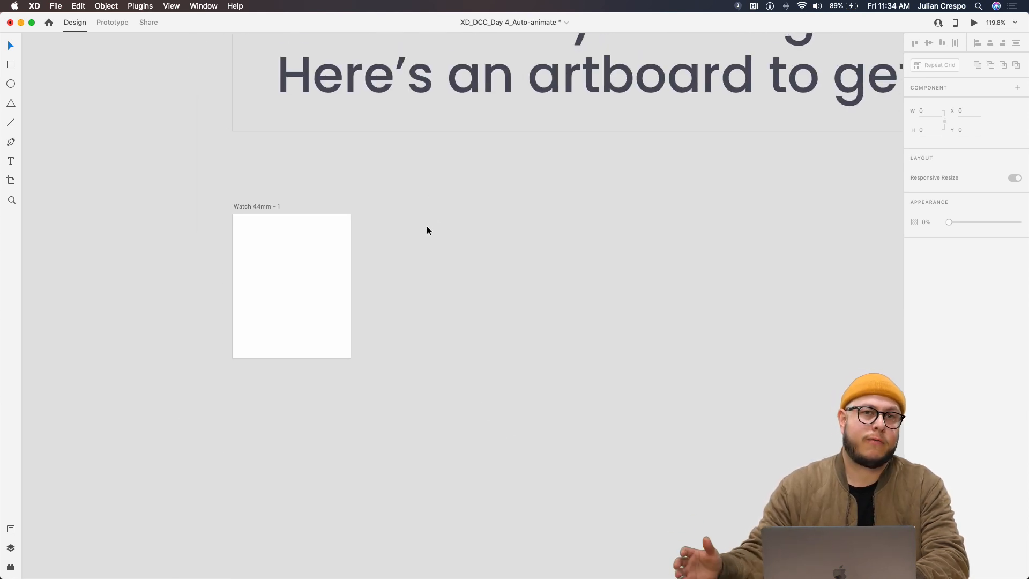
left_click(259, 206)
scroll(260, 207, "up", 5)
left_click_drag(275, 241, 308, 137)
left_click_drag(334, 261, 338, 242)
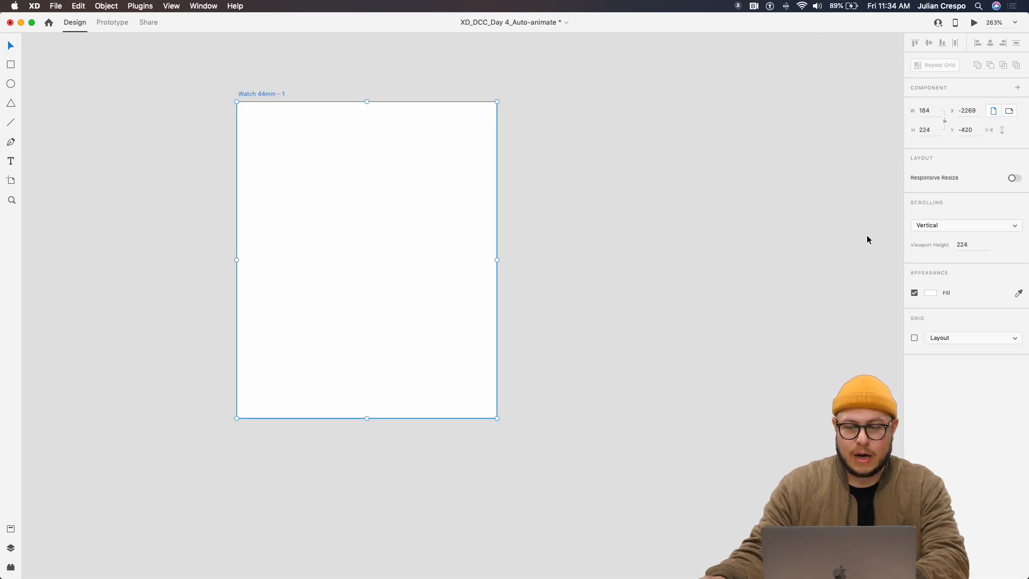
left_click(930, 294)
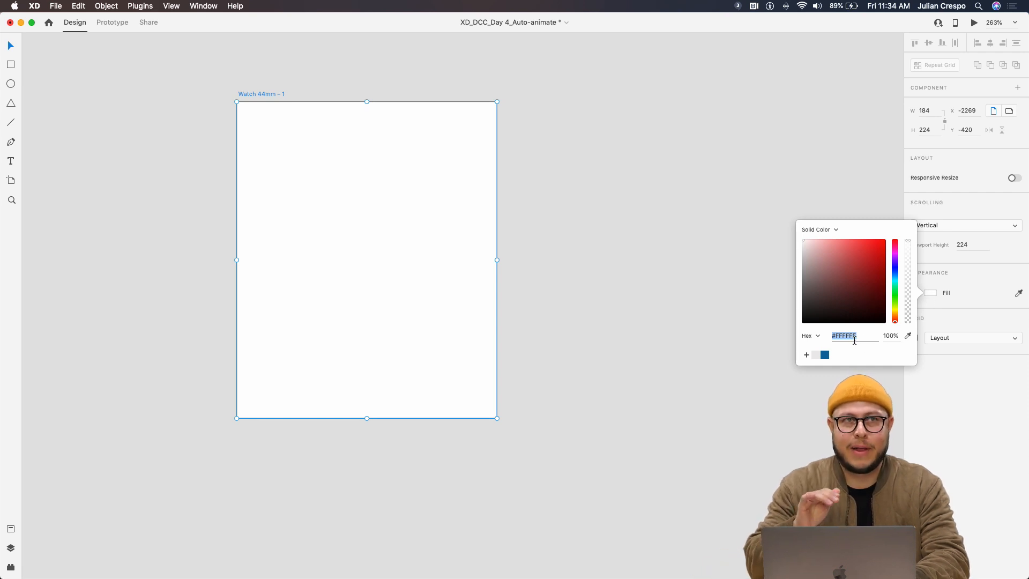
type("11")
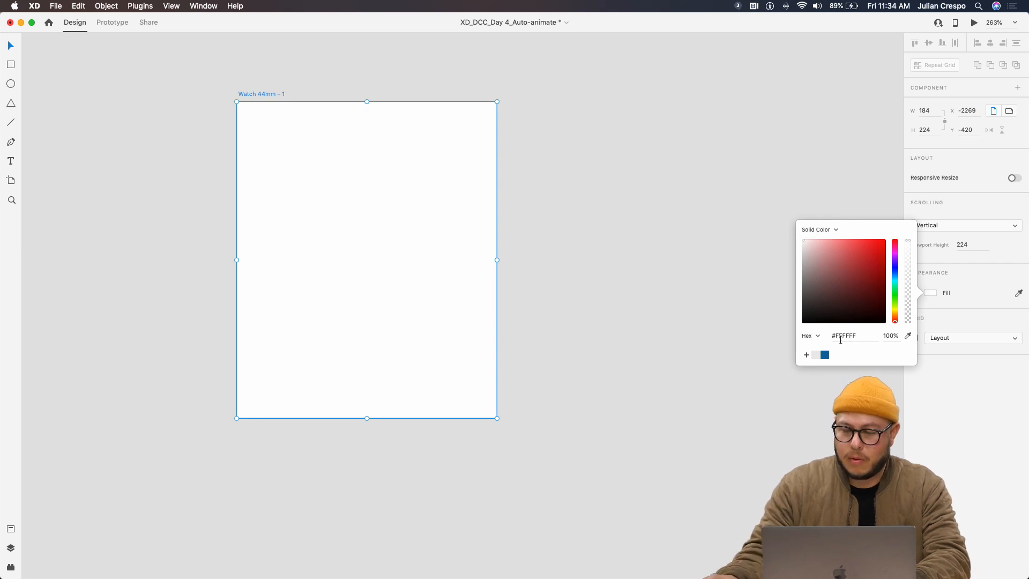
left_click(840, 338)
type("222222")
key("Return")
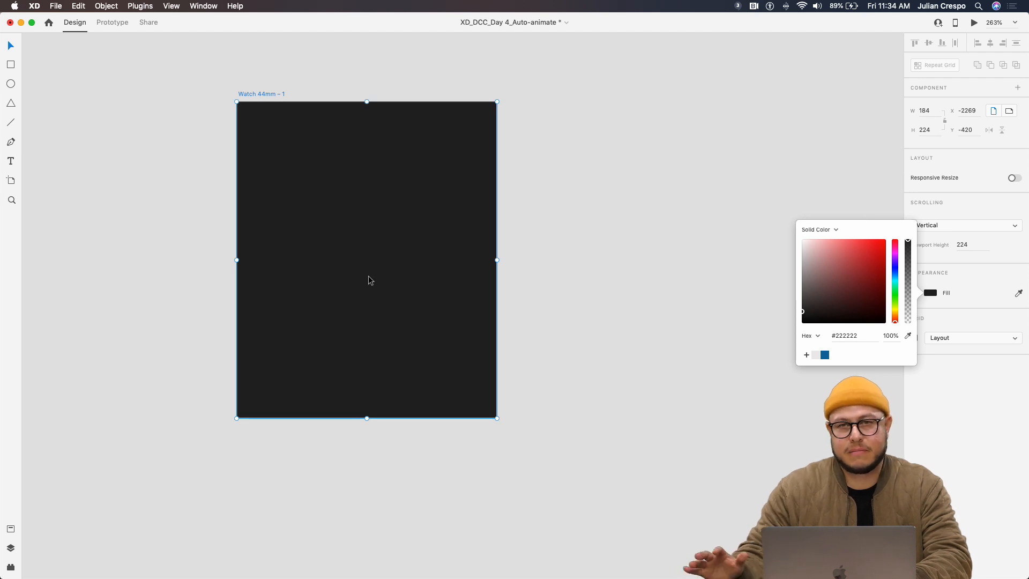
Set the Watch 44mm – 1 artboard's fill color to #111111
left_click(851, 338)
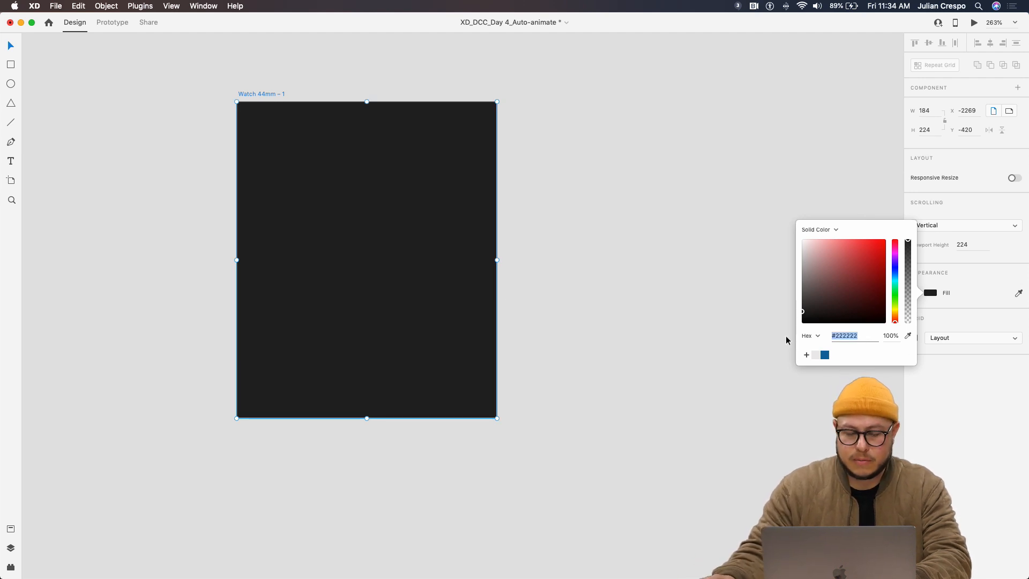
type("111111")
key("Return")
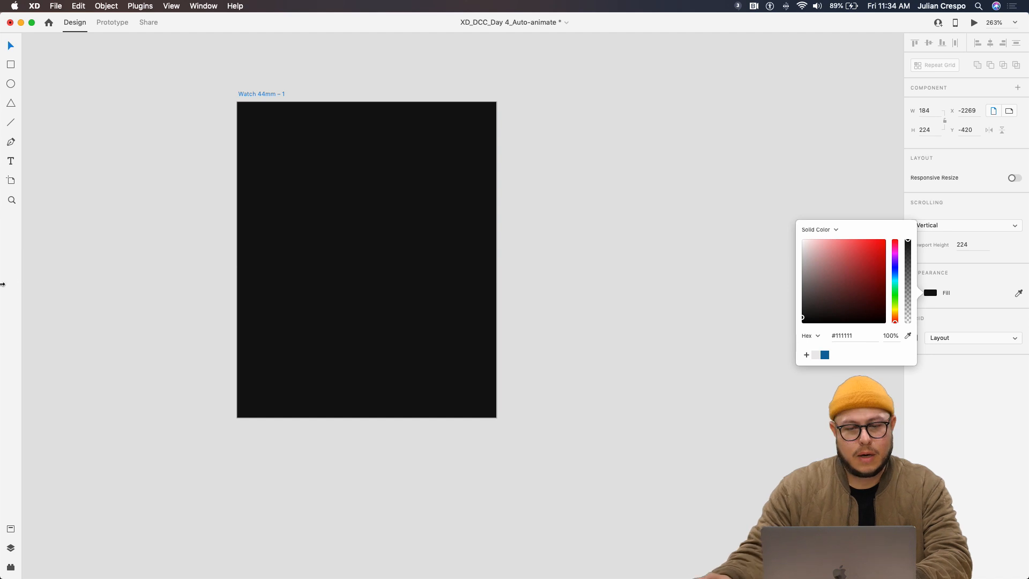
left_click_drag(292, 184, 326, 212)
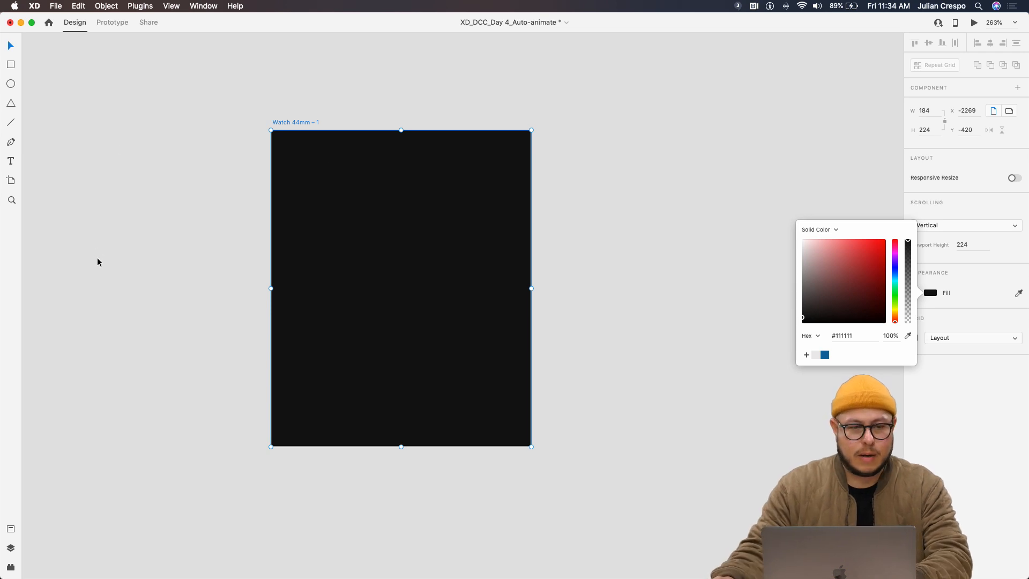
Place the header component from the document assets along the top edge of the Watch 44mm – 1 artboard
key("super+shift+y")
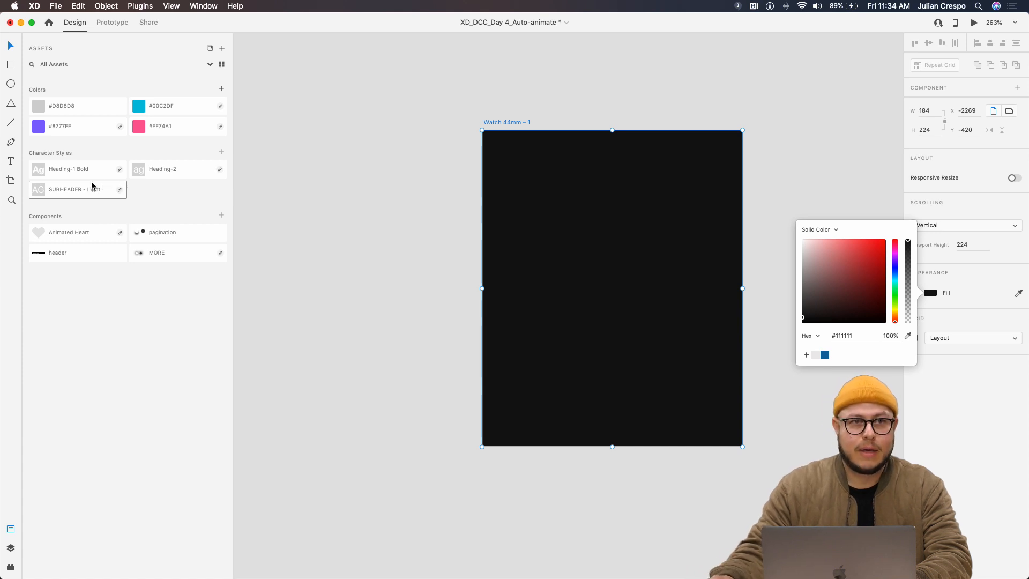
left_click_drag(83, 170, 586, 251)
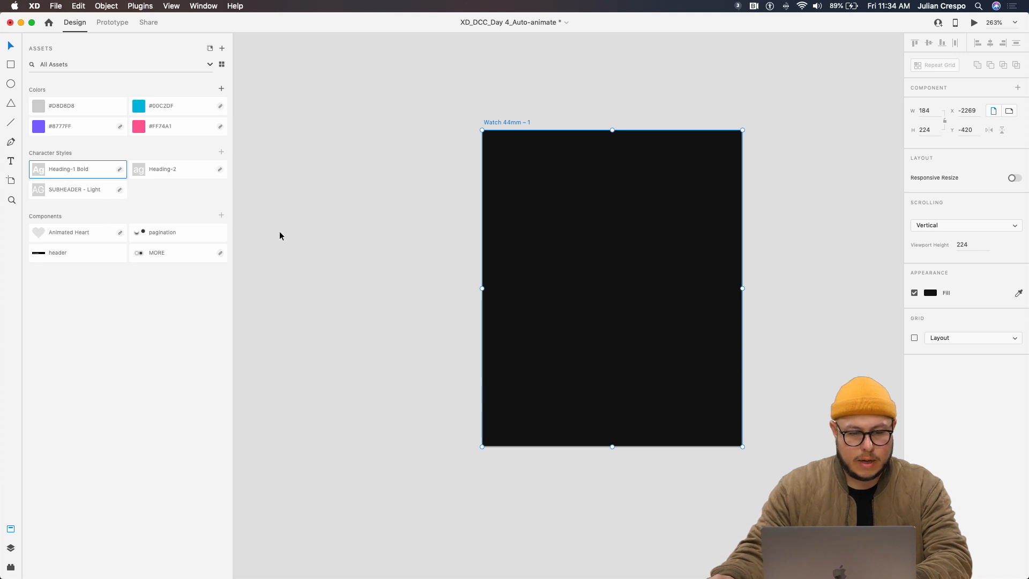
left_click_drag(54, 252, 533, 164)
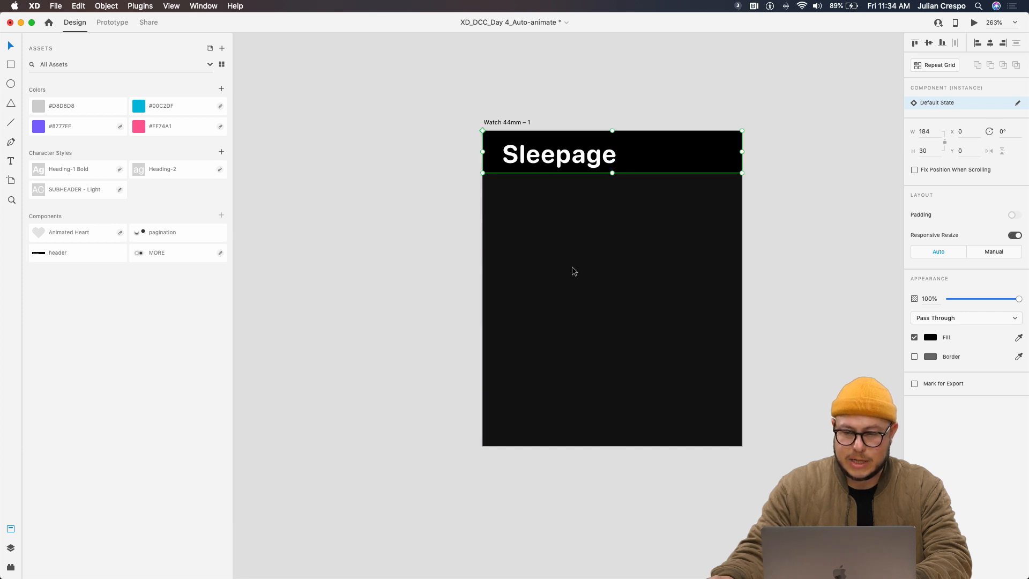
Change the Watch 44mm – 1 artboard's fill to pure black so it matches the header background
left_click(508, 122)
left_click(931, 292)
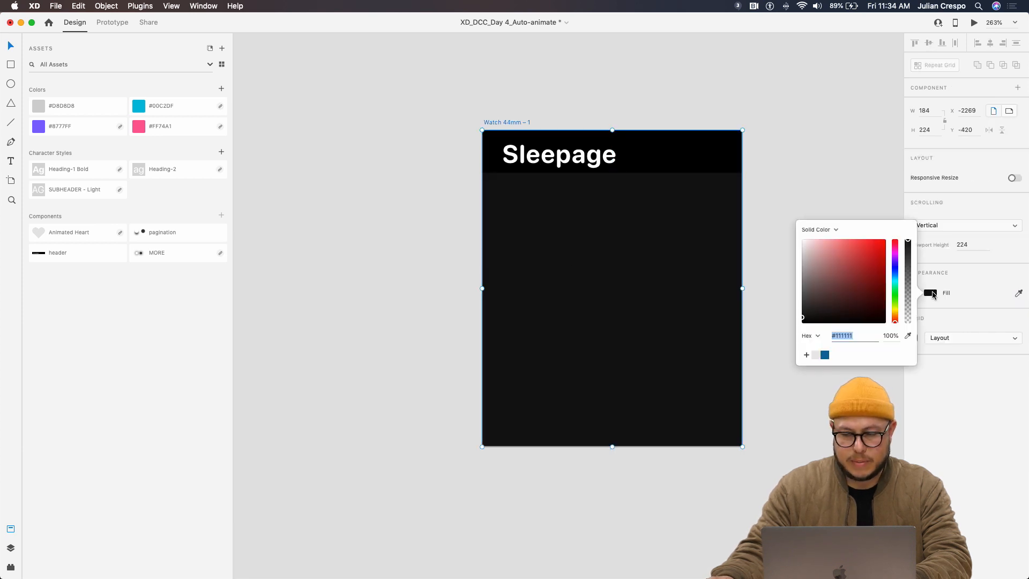
left_click(803, 322)
left_click(653, 263)
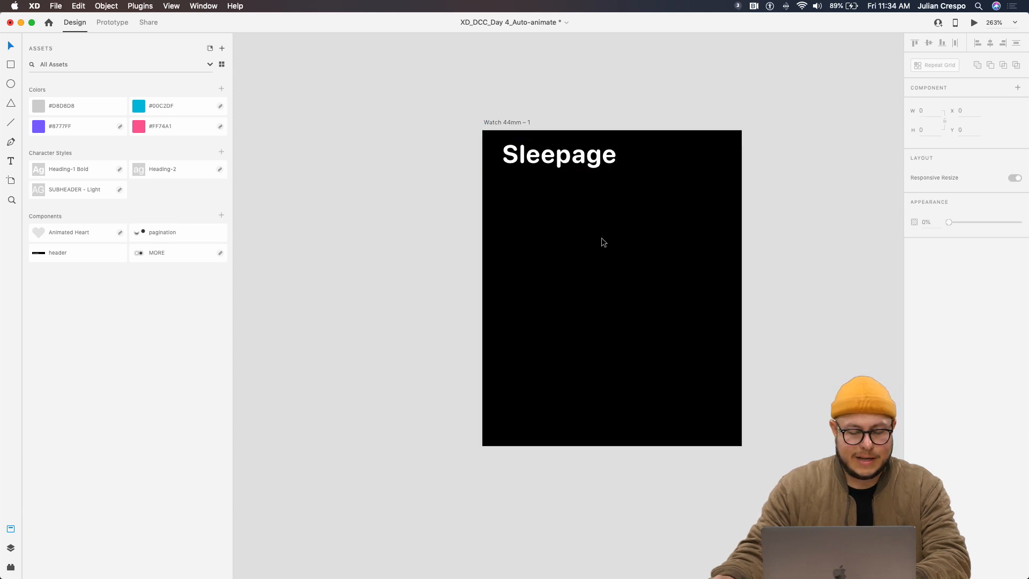
Draw a square below the Sleepage header and set its width and height to 140
left_click_drag(602, 241, 499, 230)
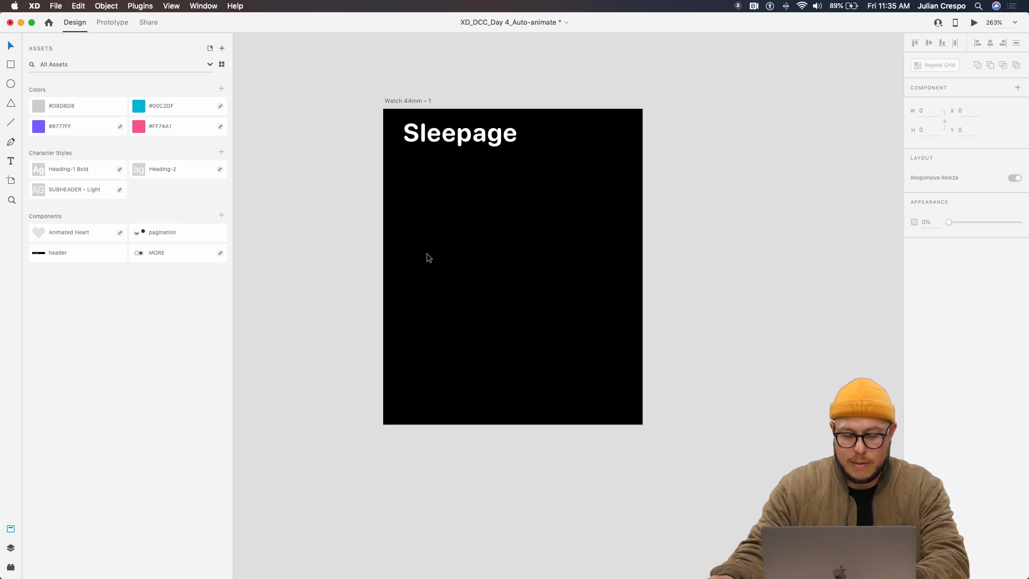
key("r")
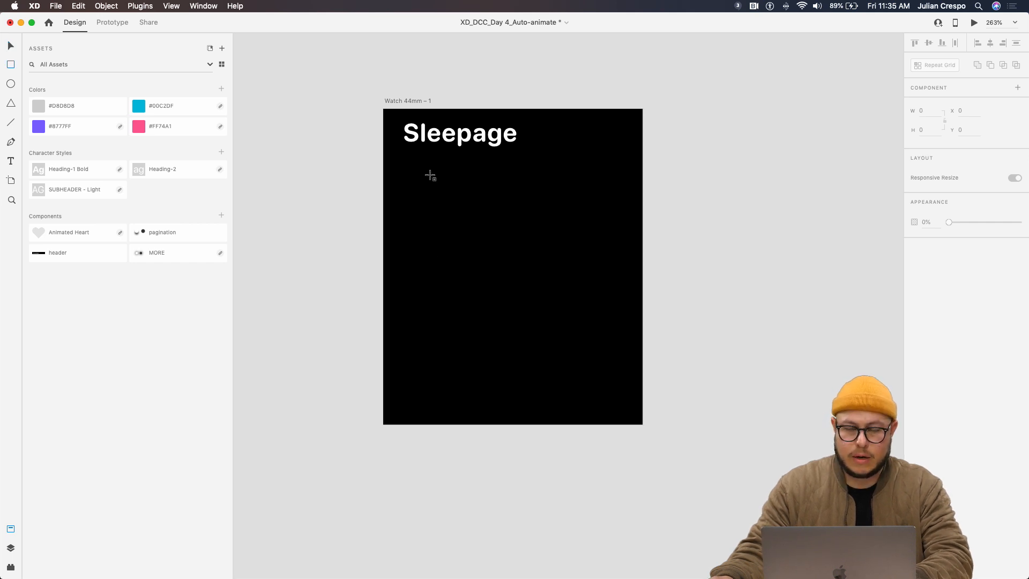
mouse_move(430, 176)
left_mouse_down()
mouse_move(667, 412)
mouse_move(601, 386)
left_mouse_up()
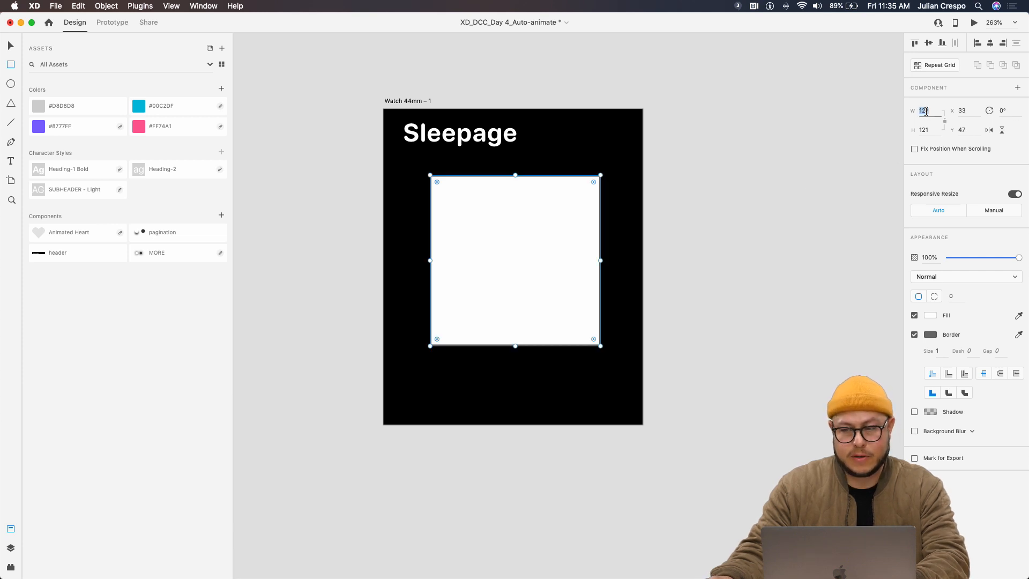
type("140")
key("Tab")
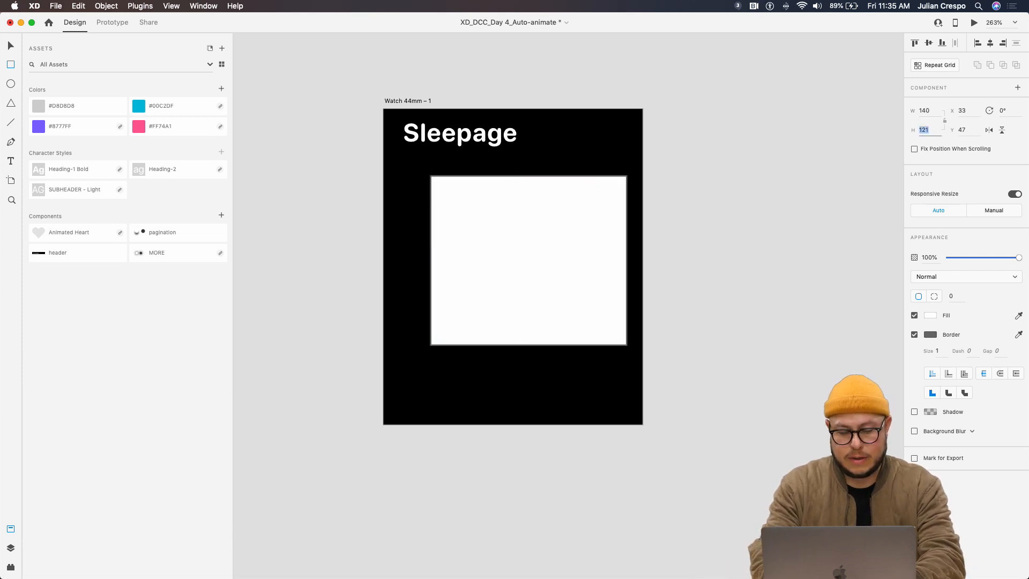
type("140")
key("Return")
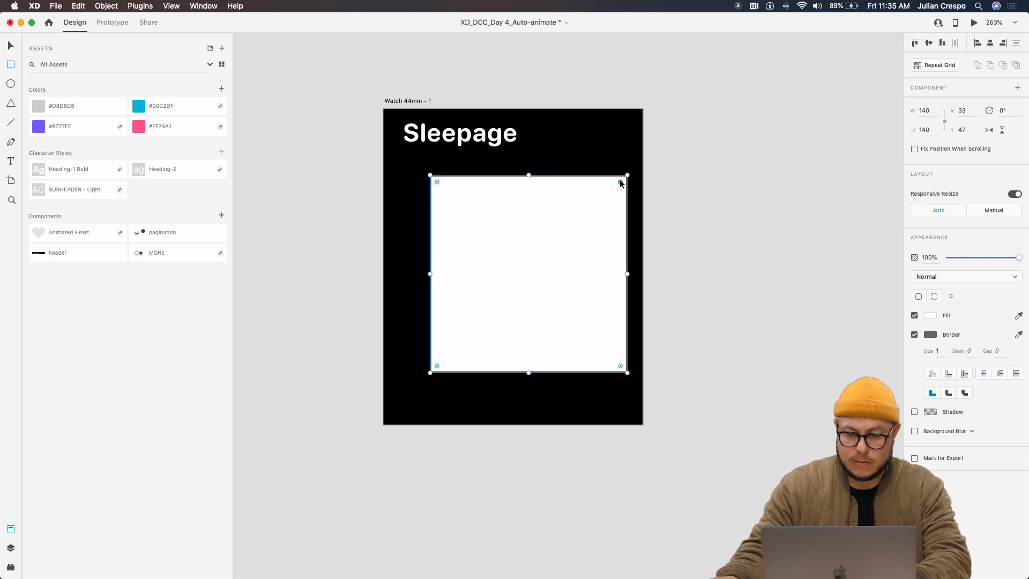
Round the square's corners to 70 to form a centered circle, and style it without a border and with a #D8D8D8 fill
left_click_drag(620, 182, 544, 278)
left_click(914, 334)
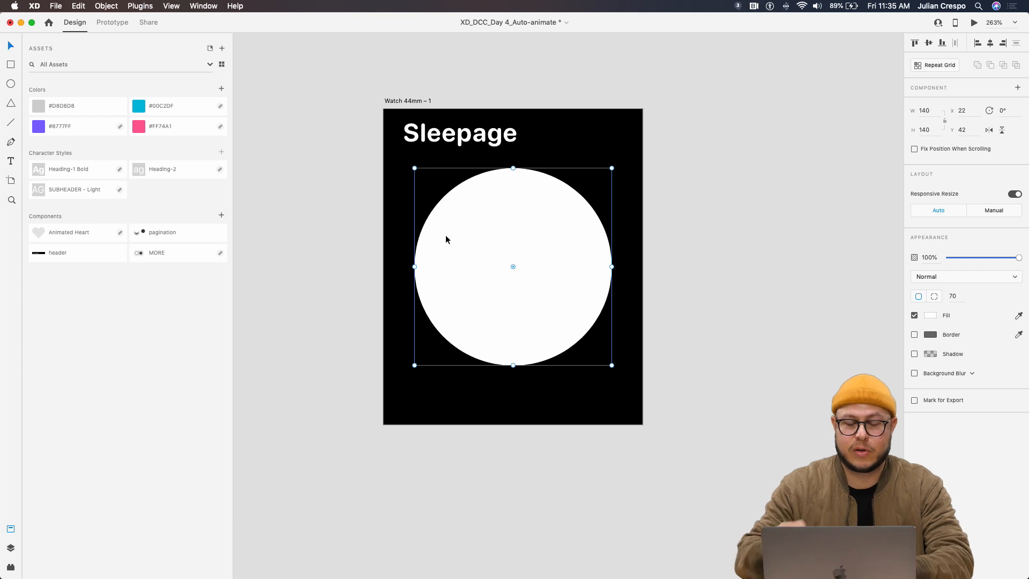
left_click(42, 105)
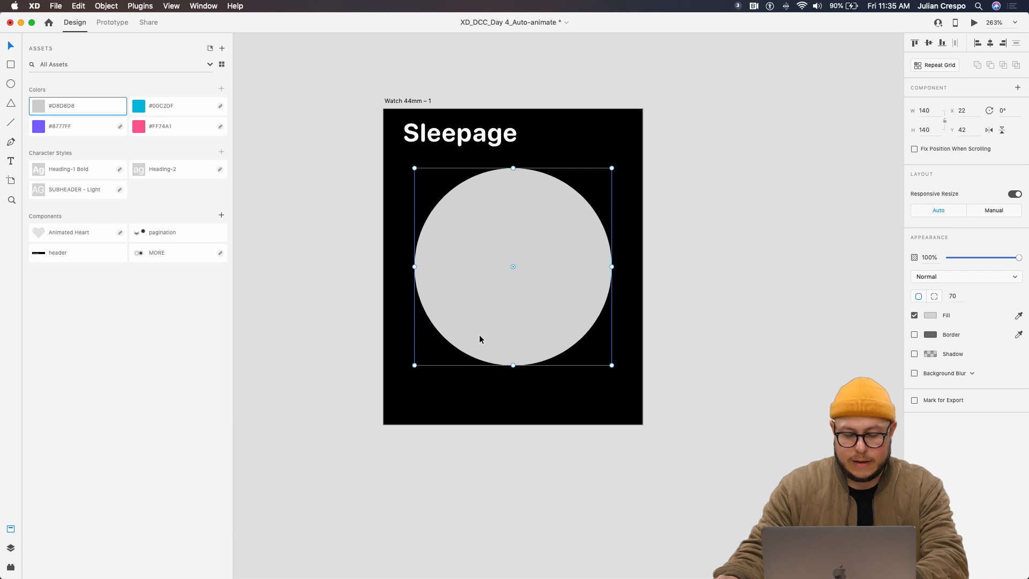
Draw a full-width rectangle of about 184 × 108 over the lower circle, fill it with #FF74A1 and remove its border
key("r")
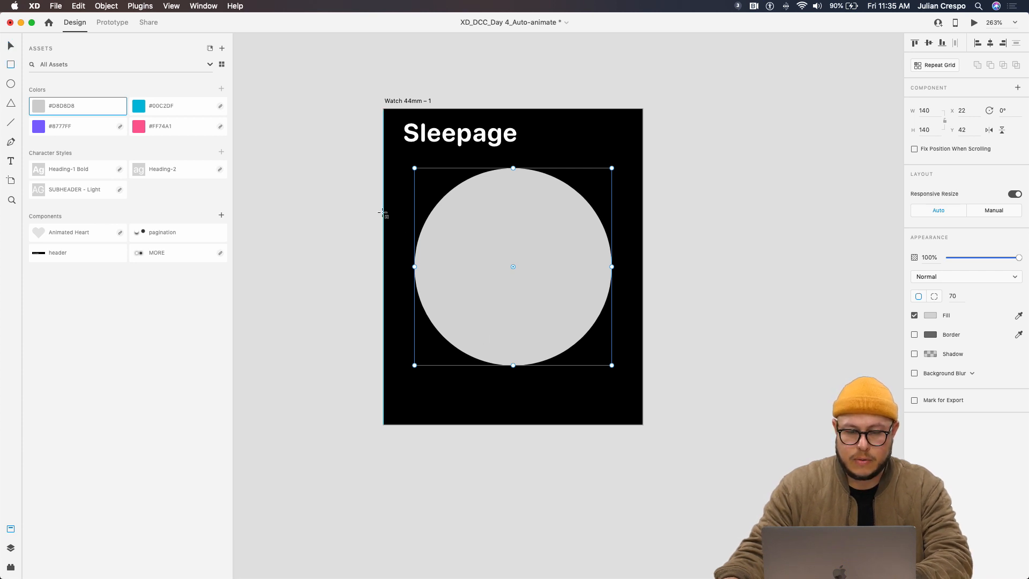
mouse_move(382, 213)
left_mouse_down()
mouse_move(645, 340)
mouse_move(645, 386)
mouse_move(643, 364)
left_mouse_up()
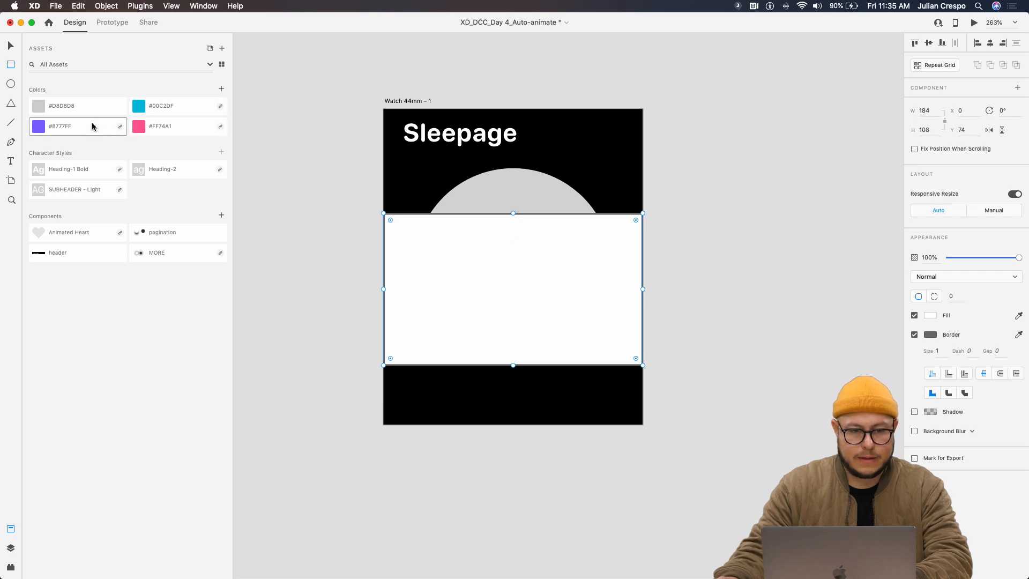
left_click(158, 129)
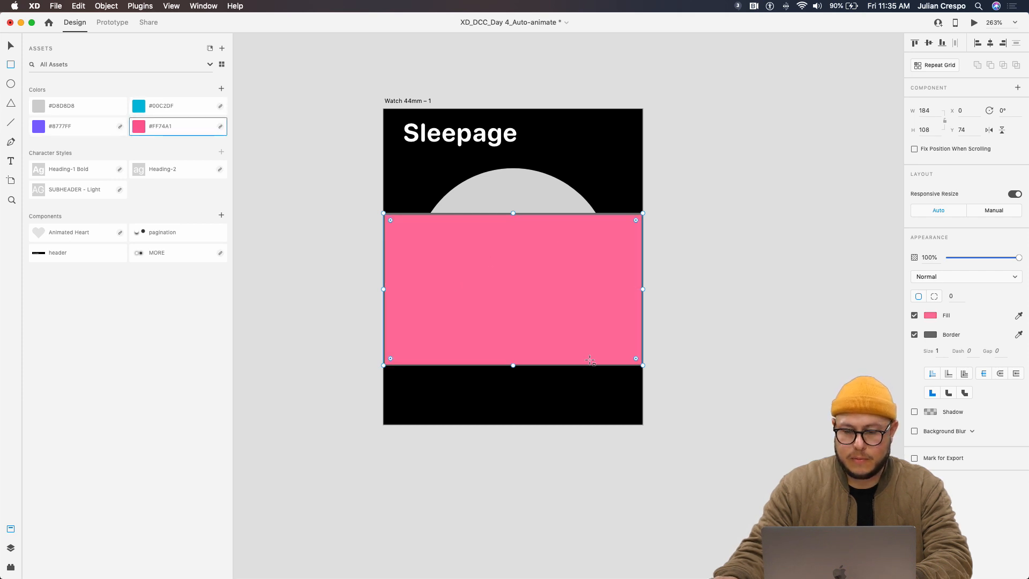
left_click(914, 334)
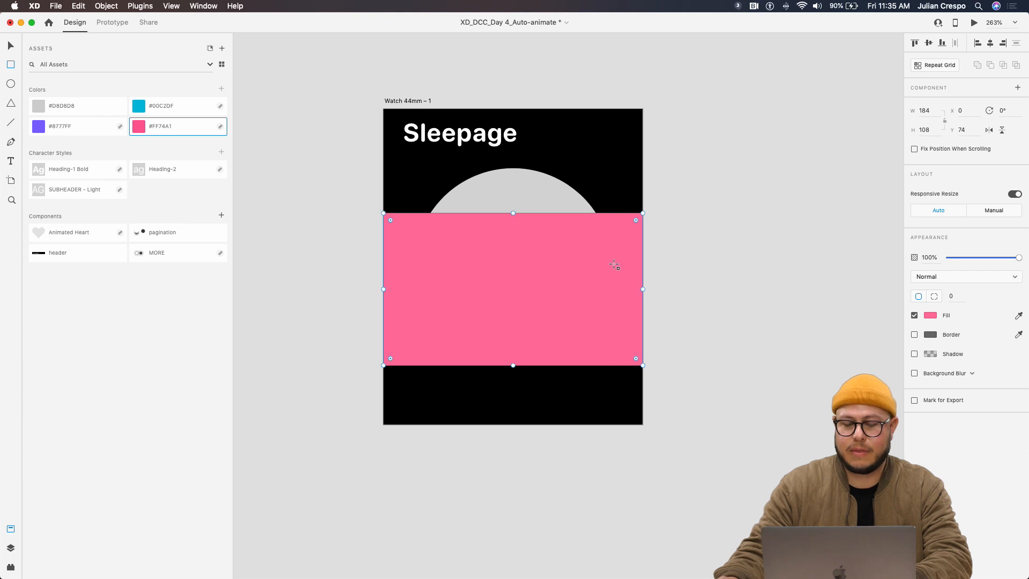
Edit the pink rectangle's path and lower its upper-left anchor point to about X 3, Y 108
key("v")
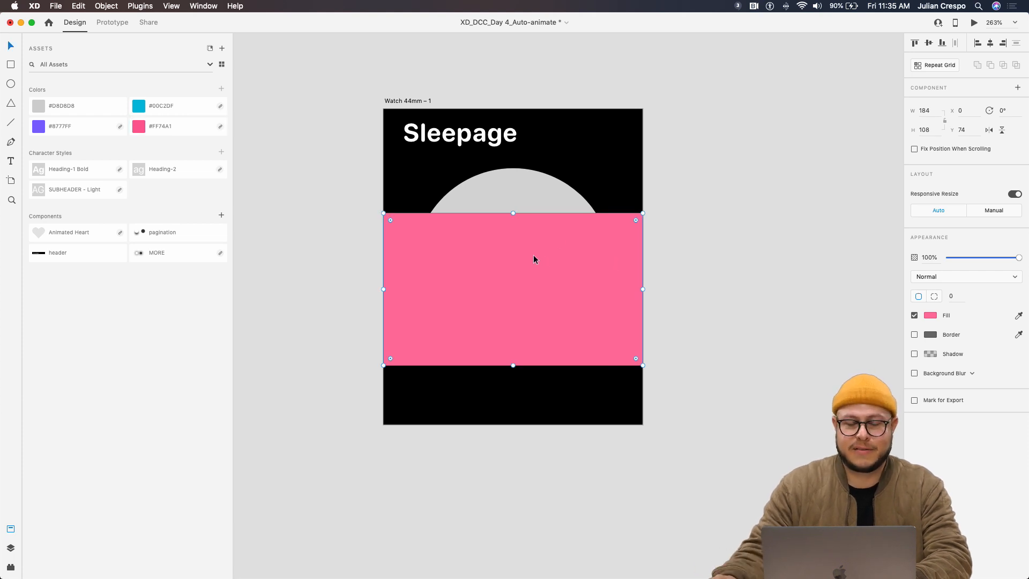
scroll(517, 261, "up", 1)
scroll(516, 265, "up", 2)
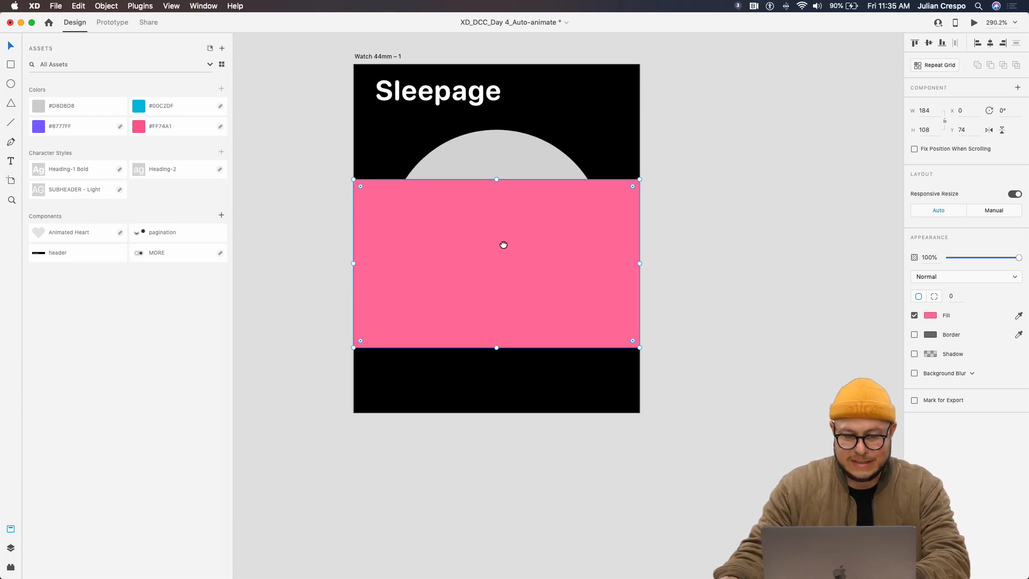
double_click(432, 227)
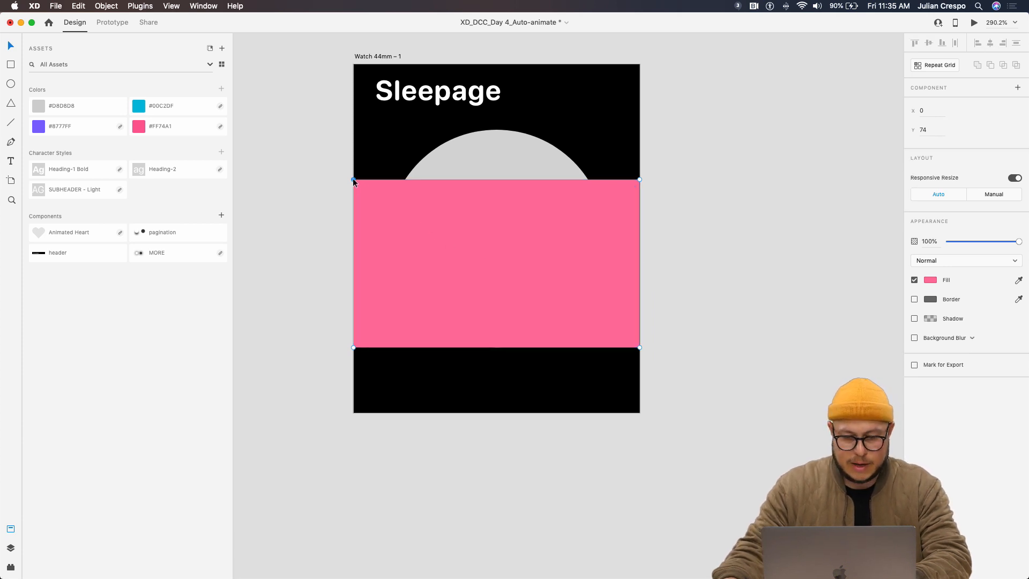
left_click_drag(353, 179, 358, 232)
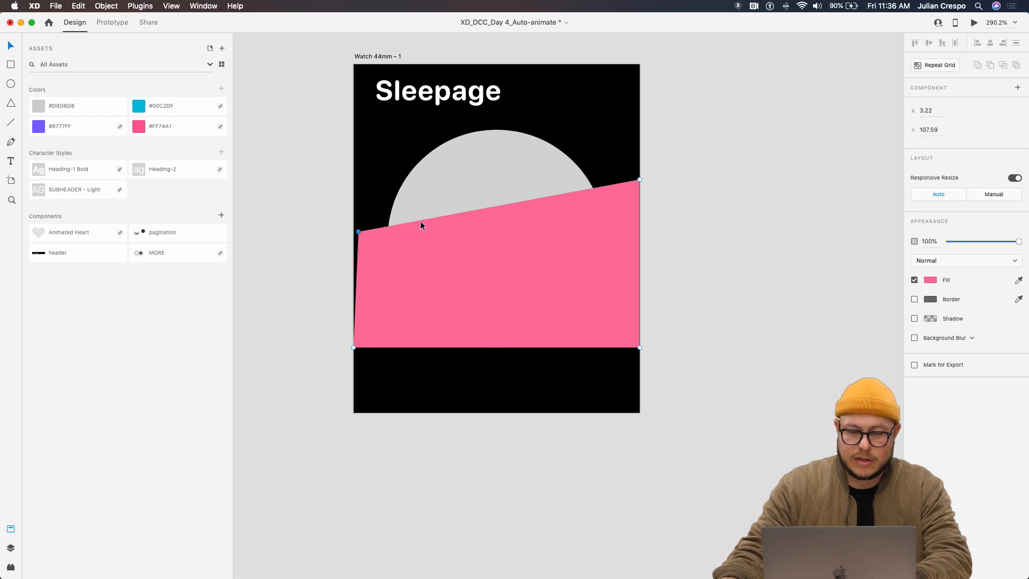
Add anchor points along the pink shape's upper edge and move them into a jagged outline of peaks and valleys
left_click(414, 197)
double_click(438, 225)
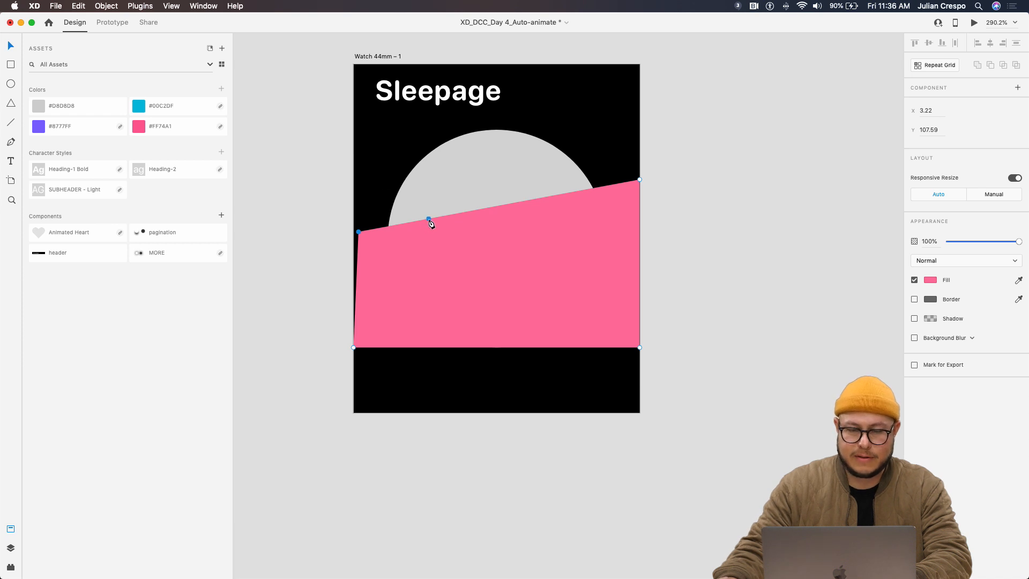
left_click_drag(428, 219, 583, 275)
left_click(557, 248)
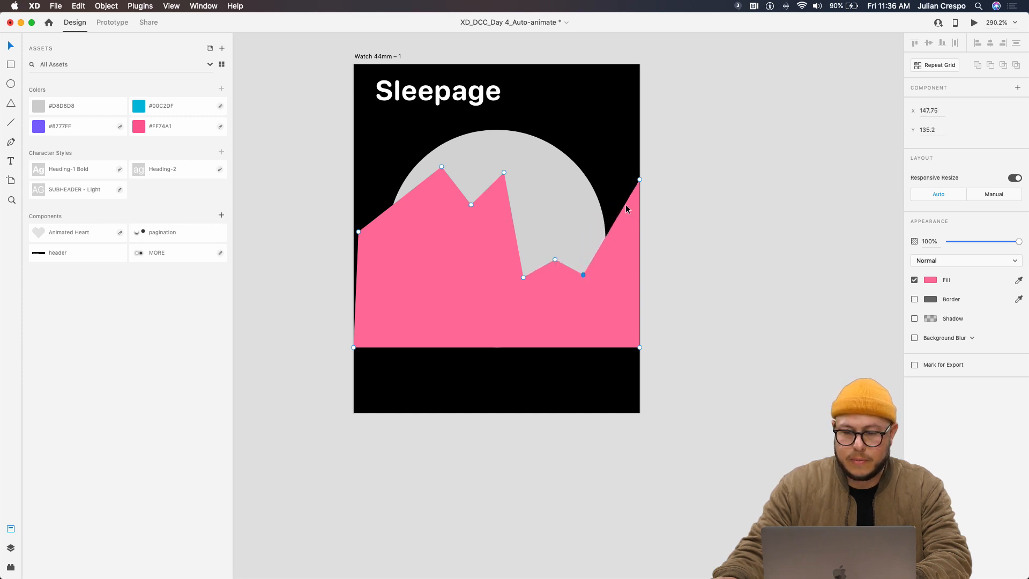
left_click_drag(625, 205, 615, 255)
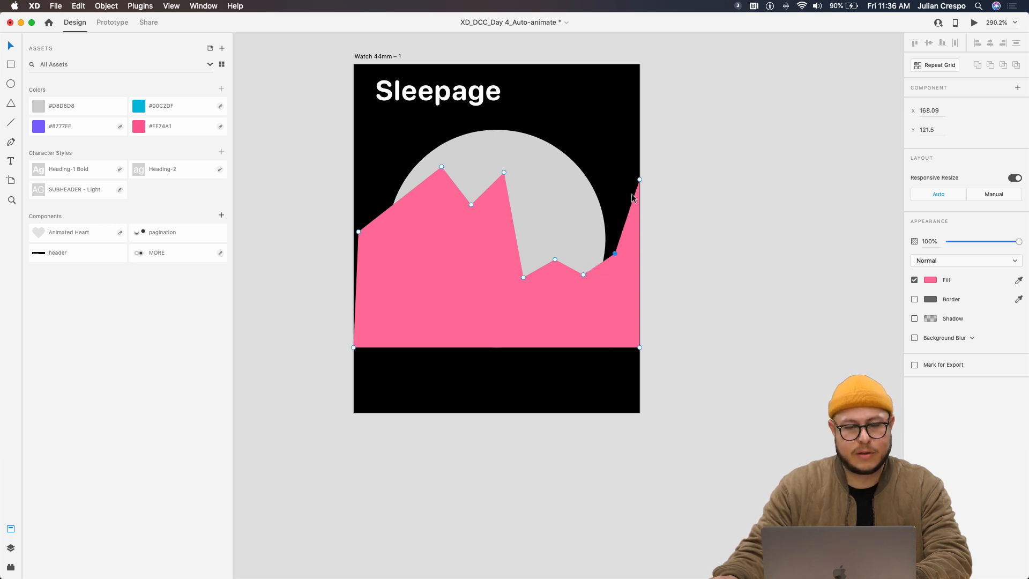
Convert the inner peak and valley anchors of the pink shape to smooth curves and finish the path editing
double_click(441, 167)
double_click(471, 204)
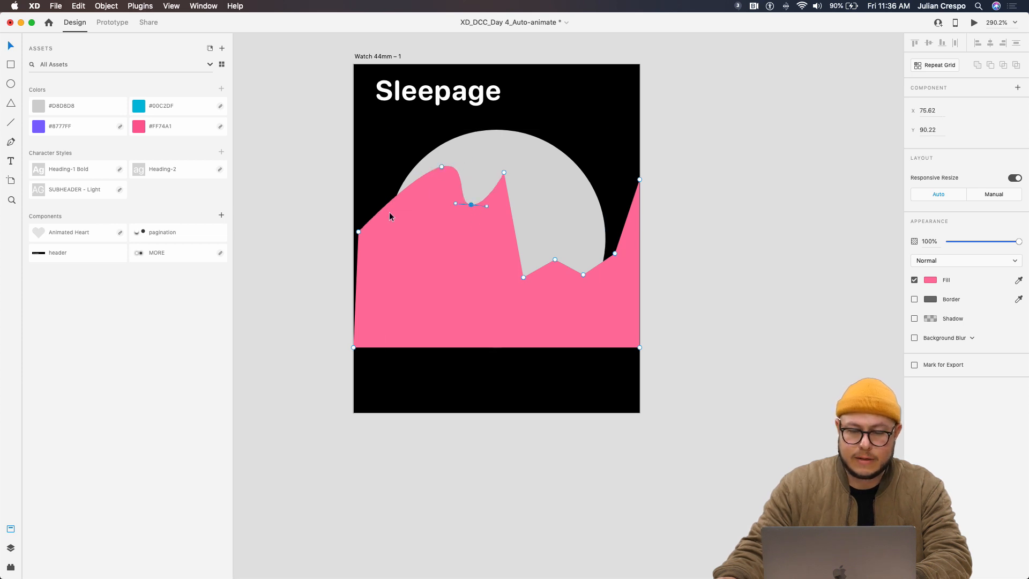
double_click(504, 172)
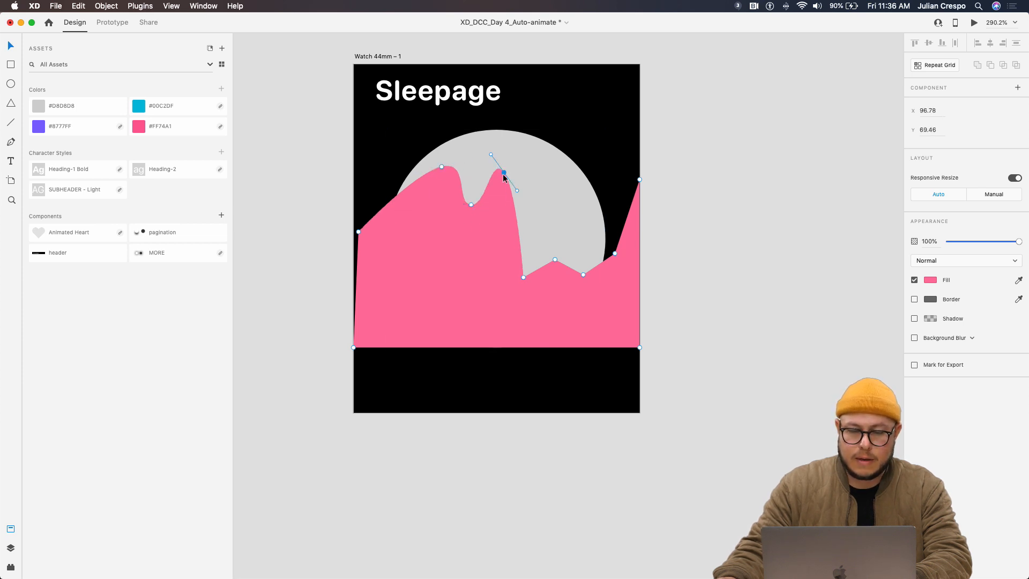
double_click(523, 277)
double_click(555, 261)
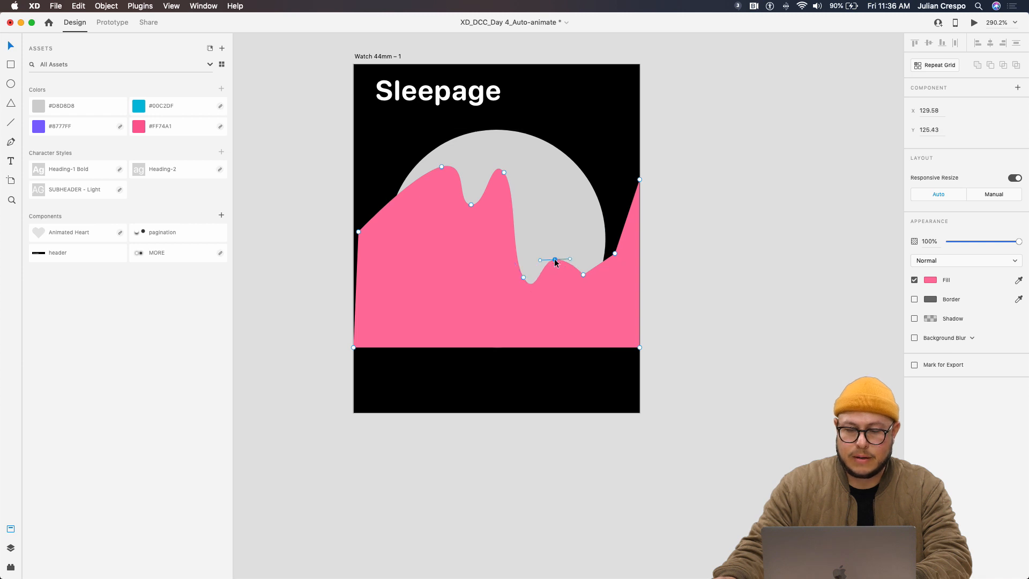
double_click(582, 275)
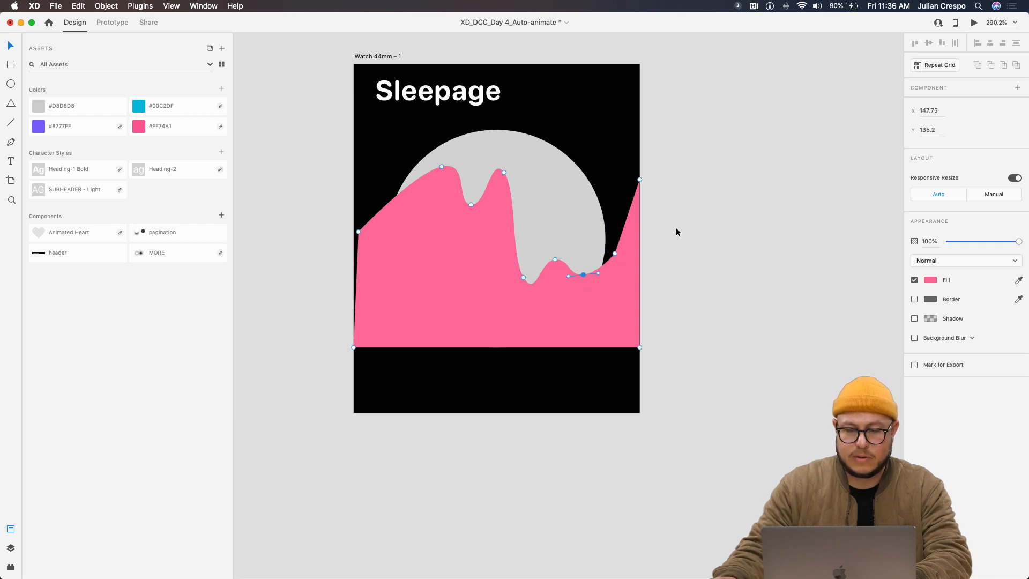
left_click(734, 261)
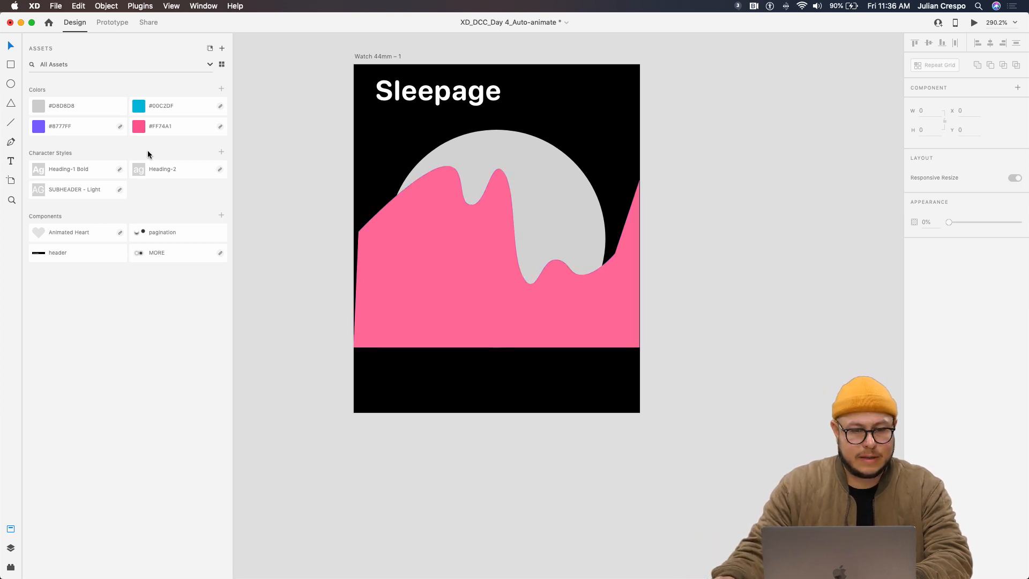
Draw a second full-width rectangle of about 184 × 81 over the pink shape's lower part and fill it with #8777FF
left_click(438, 267)
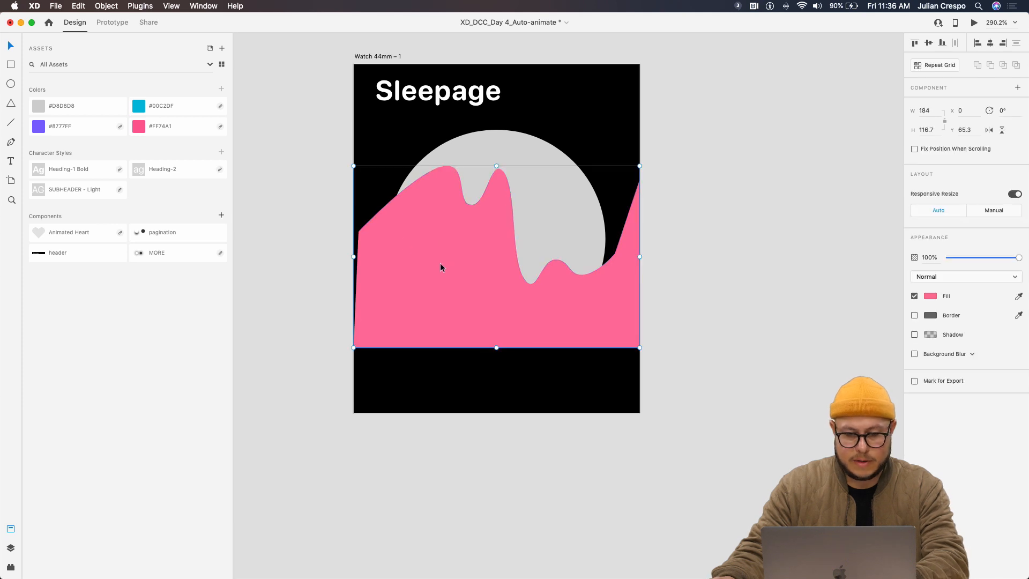
key("r")
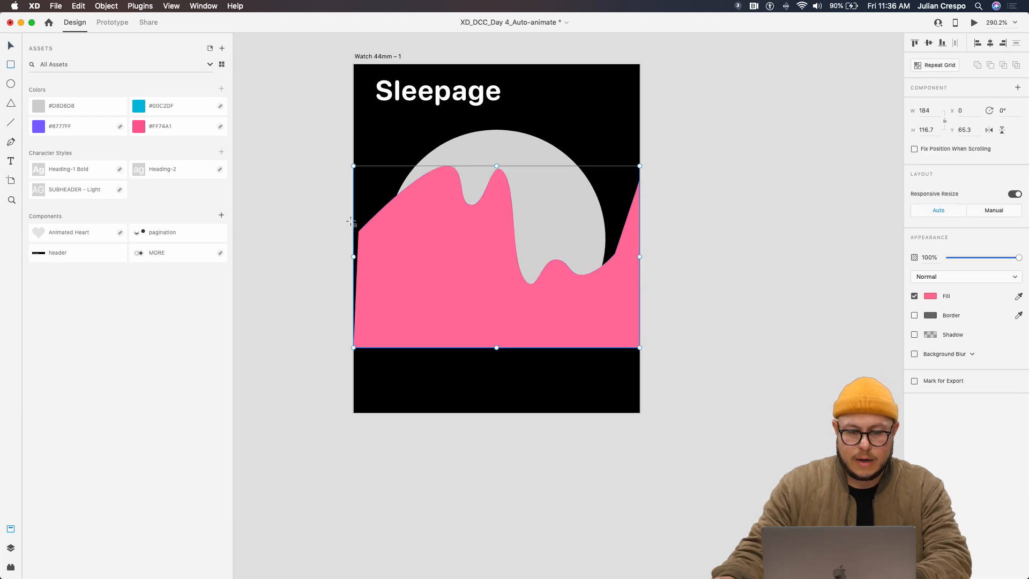
left_click_drag(351, 222, 640, 347)
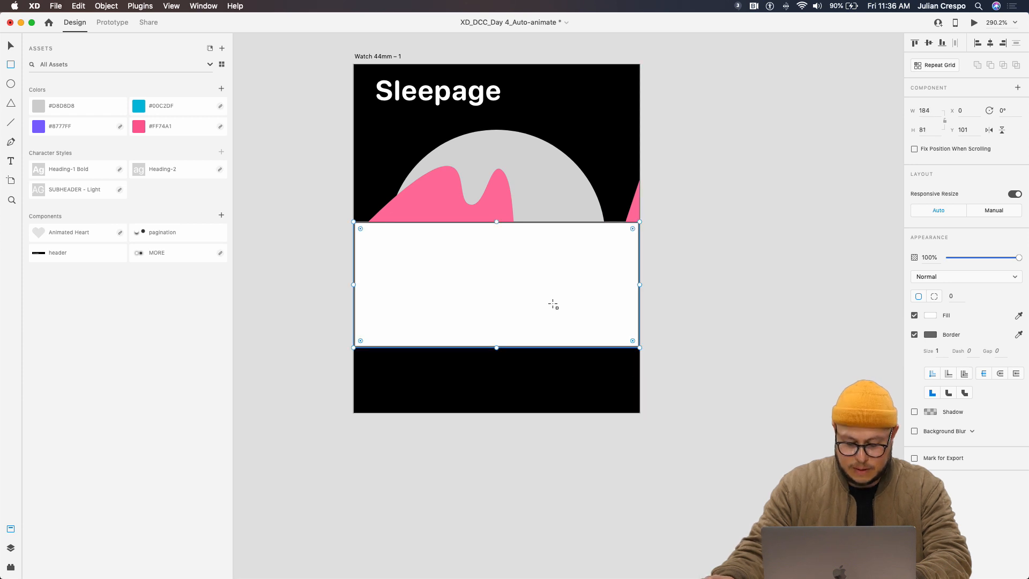
left_click(67, 126)
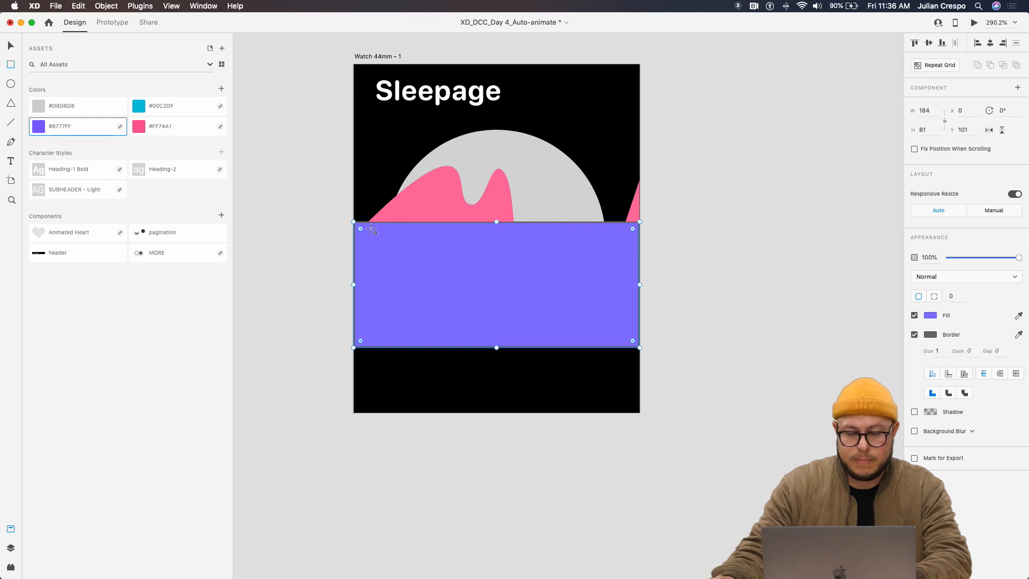
Edit the purple rectangle's path, adding anchor points along its upper edge and moving them into a jagged line of peaks and valleys
key("v")
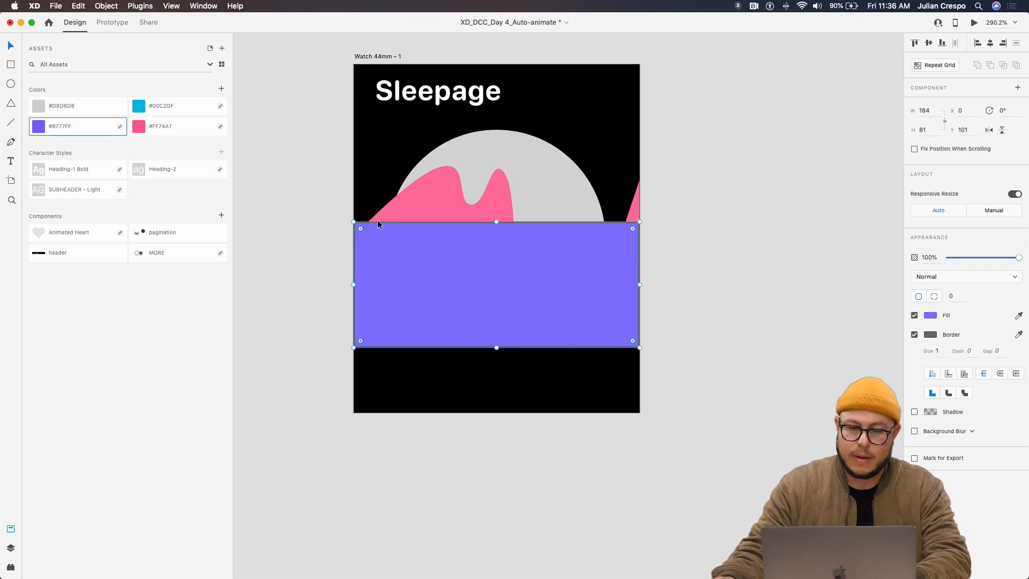
double_click(376, 221)
left_click_drag(374, 225, 481, 254)
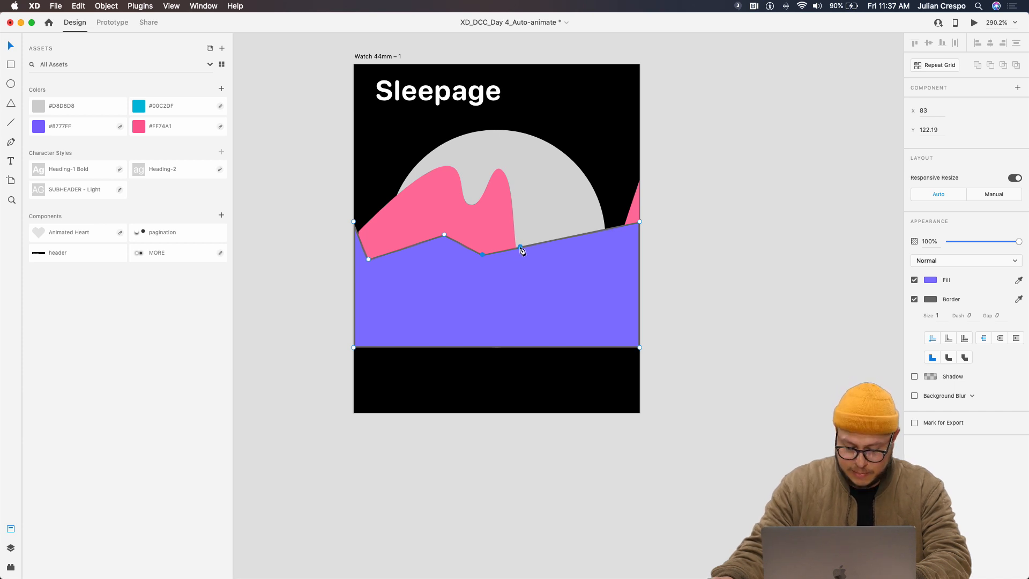
left_click_drag(520, 247, 570, 227)
left_click(599, 222)
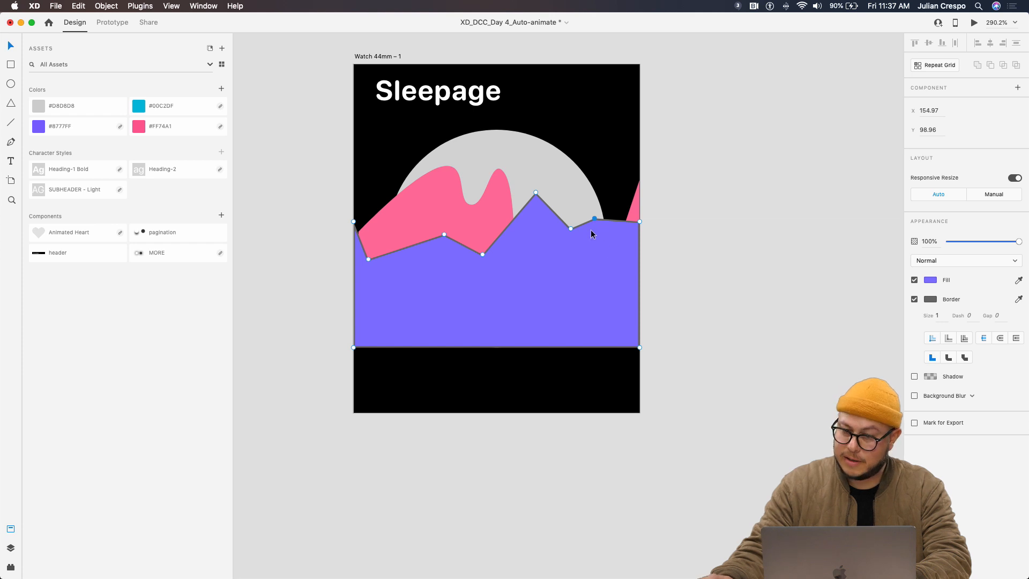
Convert the purple shape's inner peak and valley anchors to smooth curves and remove its border
double_click(595, 220)
double_click(571, 228)
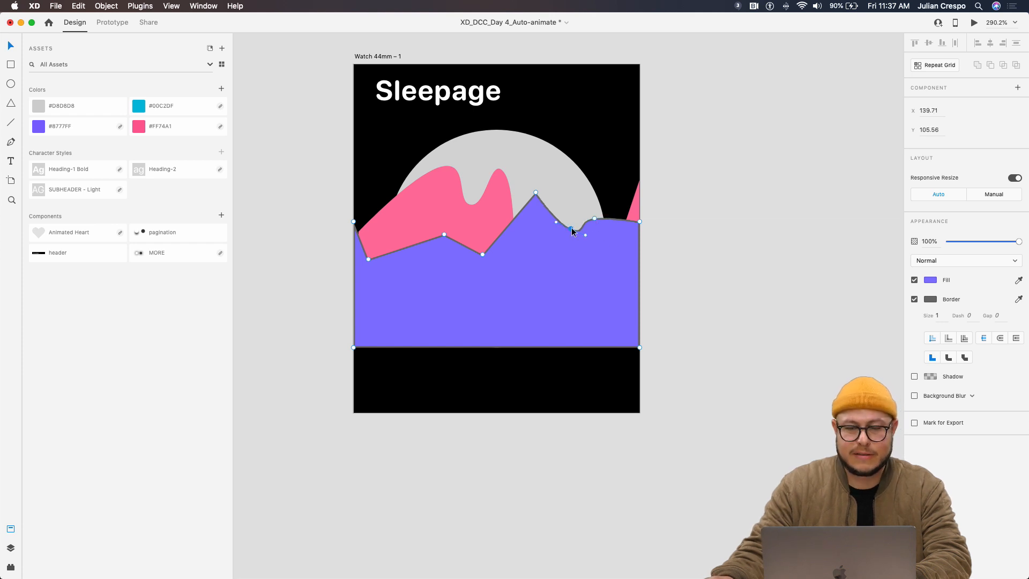
double_click(535, 192)
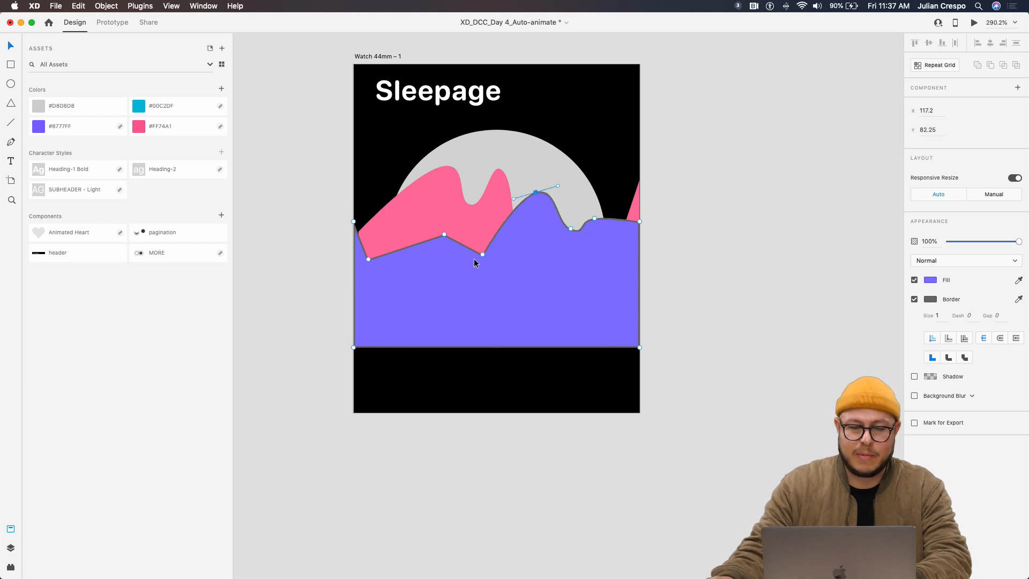
double_click(483, 253)
double_click(445, 234)
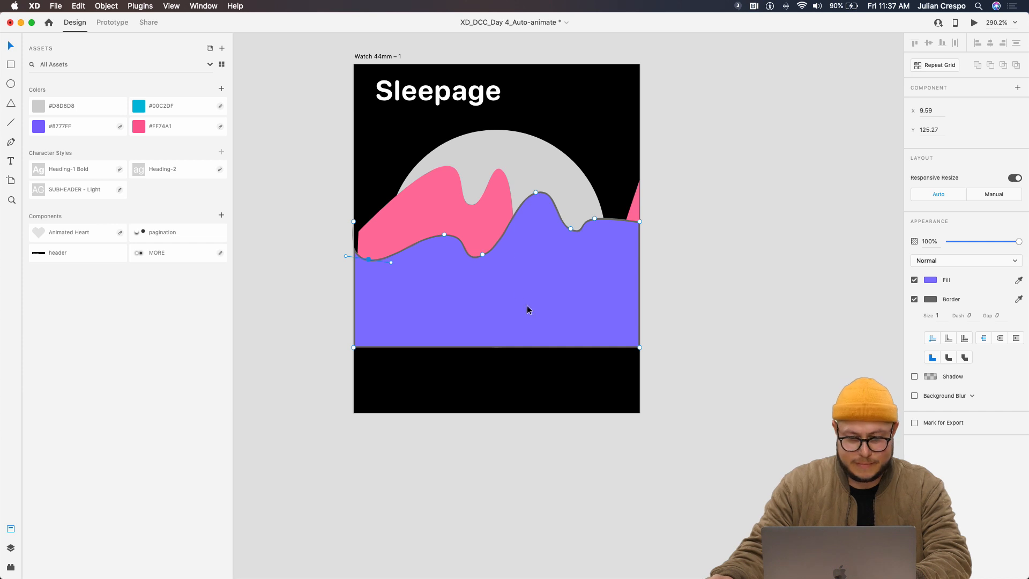
left_click(913, 299)
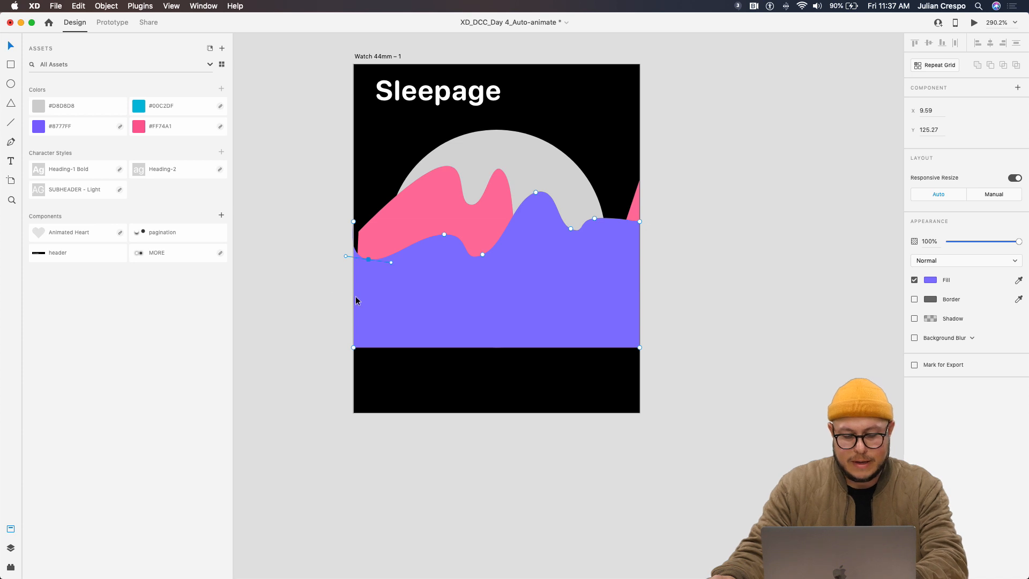
Draw a third full-width rectangle of about 184 × 49 over the purple shape's lower part, with its upper edge at Y 130
key("r")
mouse_move(354, 282)
left_mouse_down()
mouse_move(632, 316)
mouse_move(632, 375)
left_mouse_up()
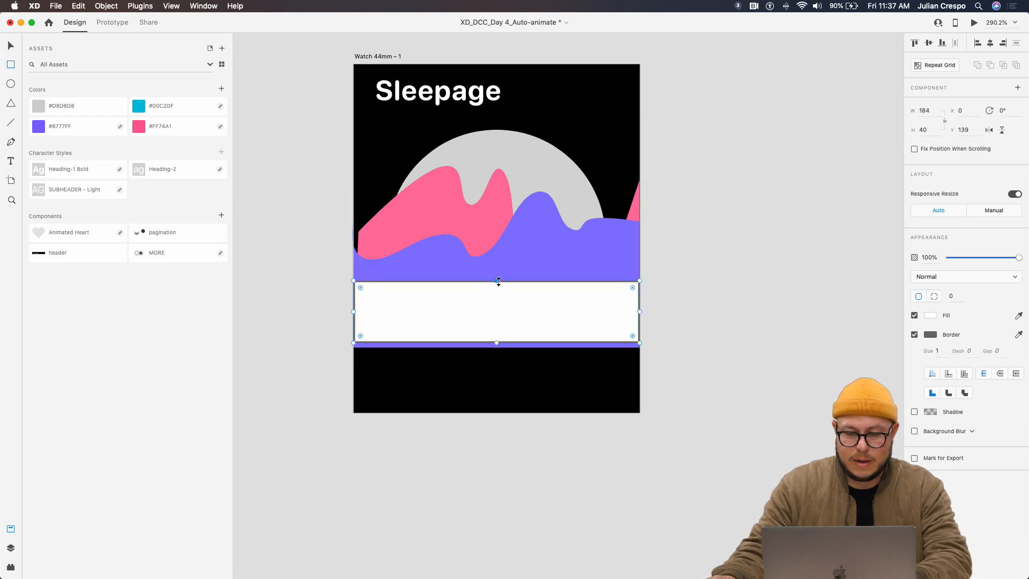
left_click_drag(498, 282, 499, 267)
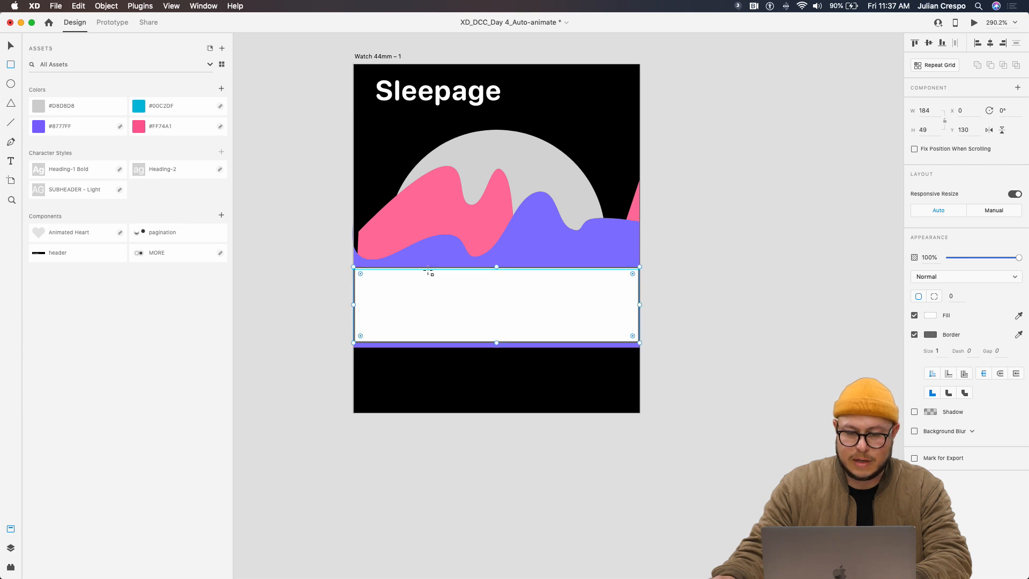
Edit the white rectangle's path, adding anchor points along its upper edge and moving them into alternating valleys and peaks
key("v")
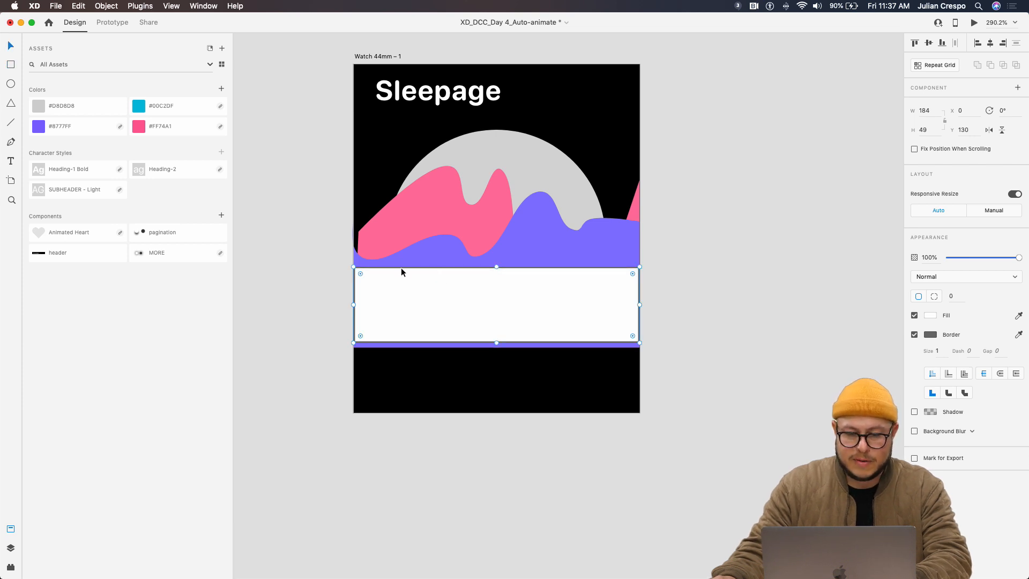
double_click(401, 268)
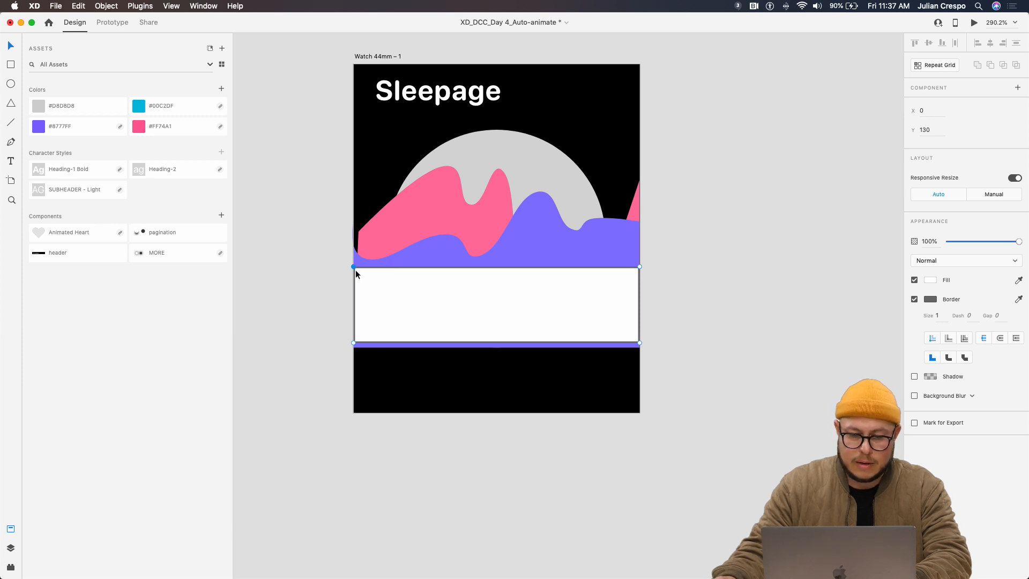
left_click_drag(365, 268, 383, 334)
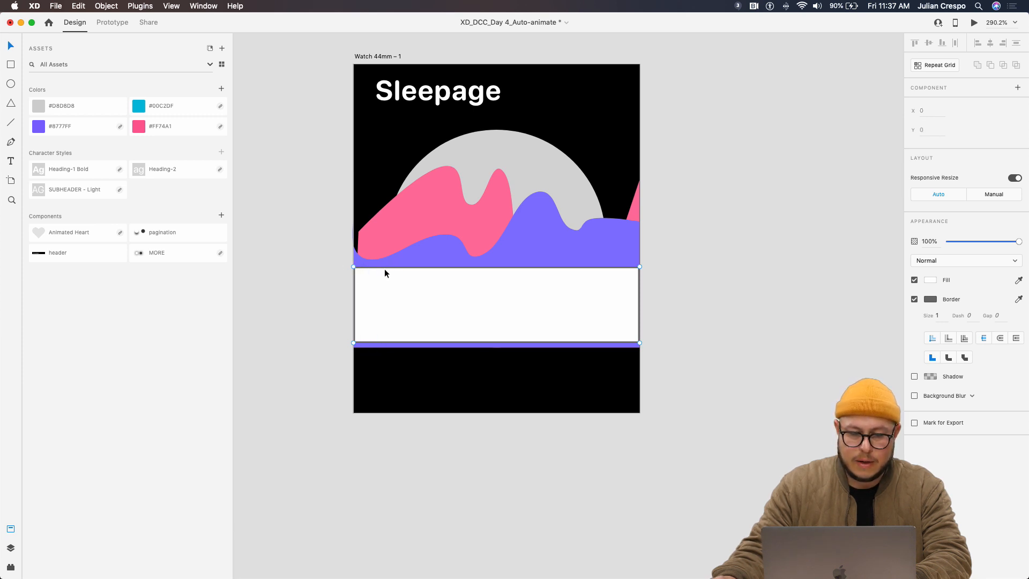
left_click_drag(378, 267, 377, 306)
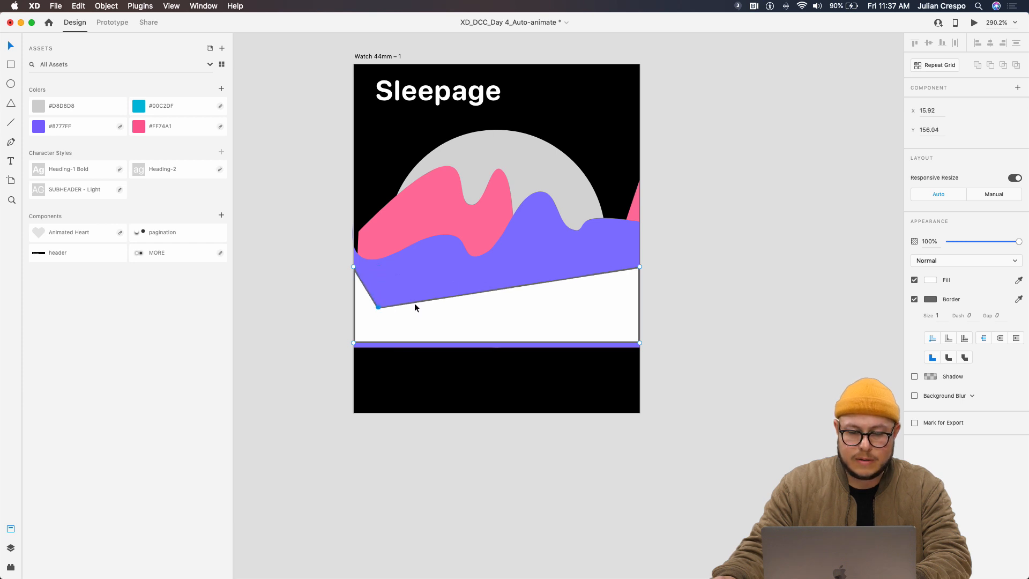
left_click_drag(432, 298, 516, 266)
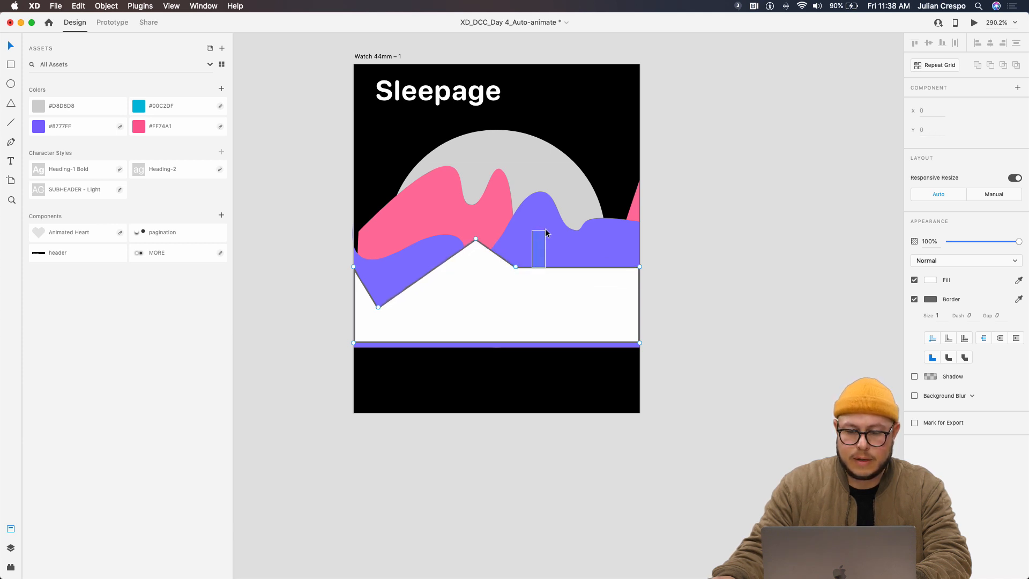
left_click(548, 266)
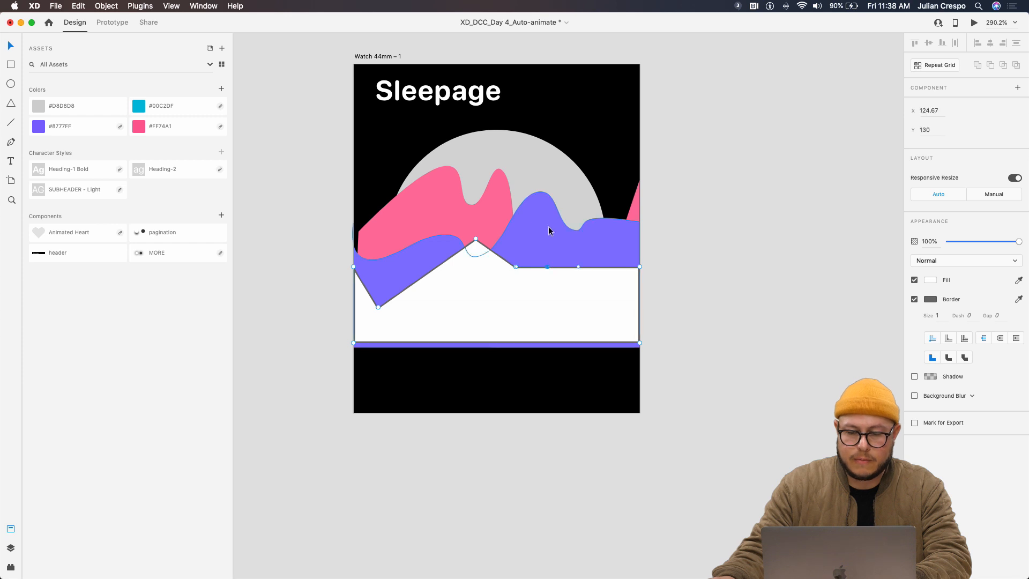
left_click_drag(548, 266, 574, 207)
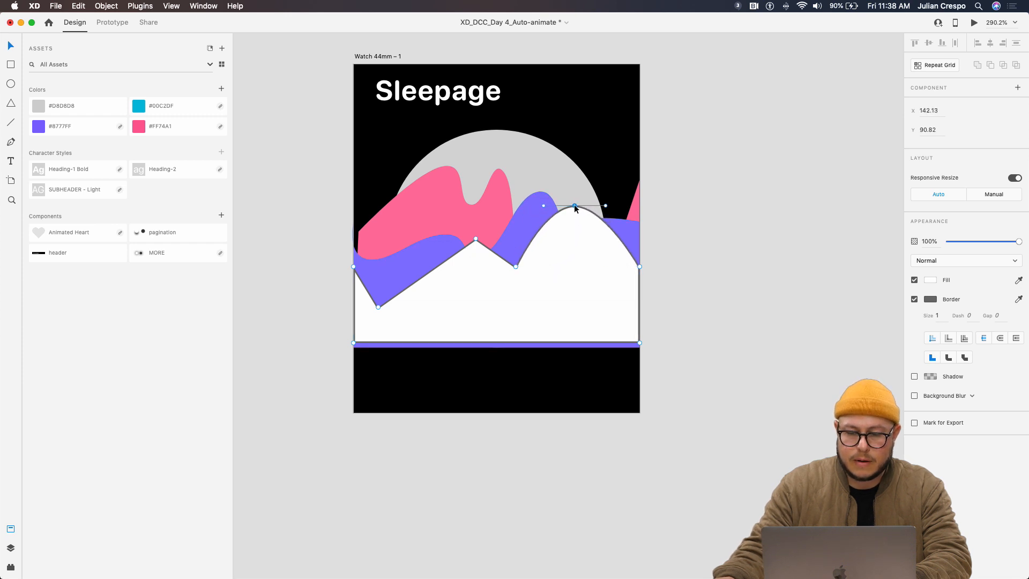
double_click(601, 218)
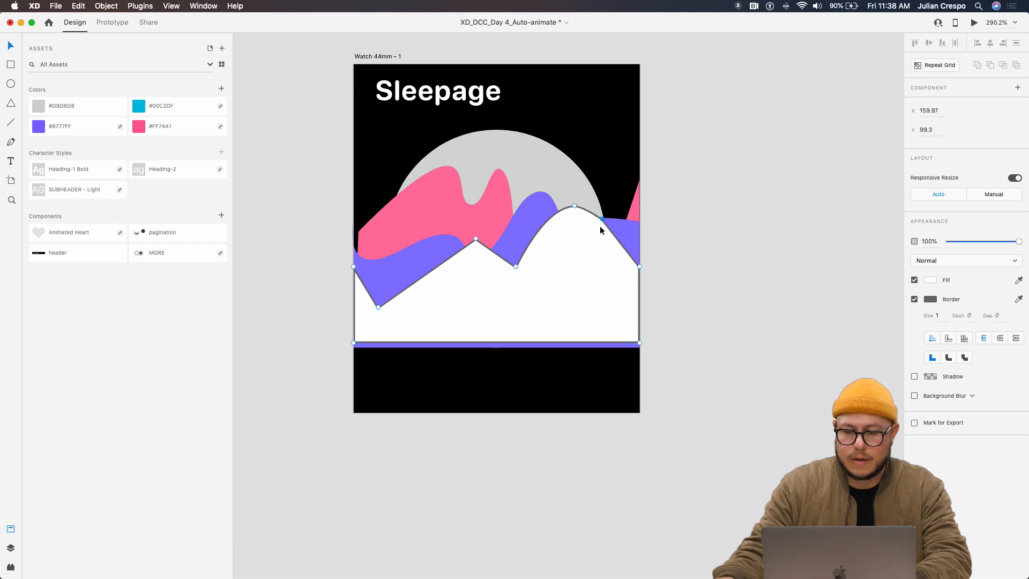
Convert the white shape's inner anchors to smooth curves and lower the anchor beside its tallest peak
double_click(601, 219)
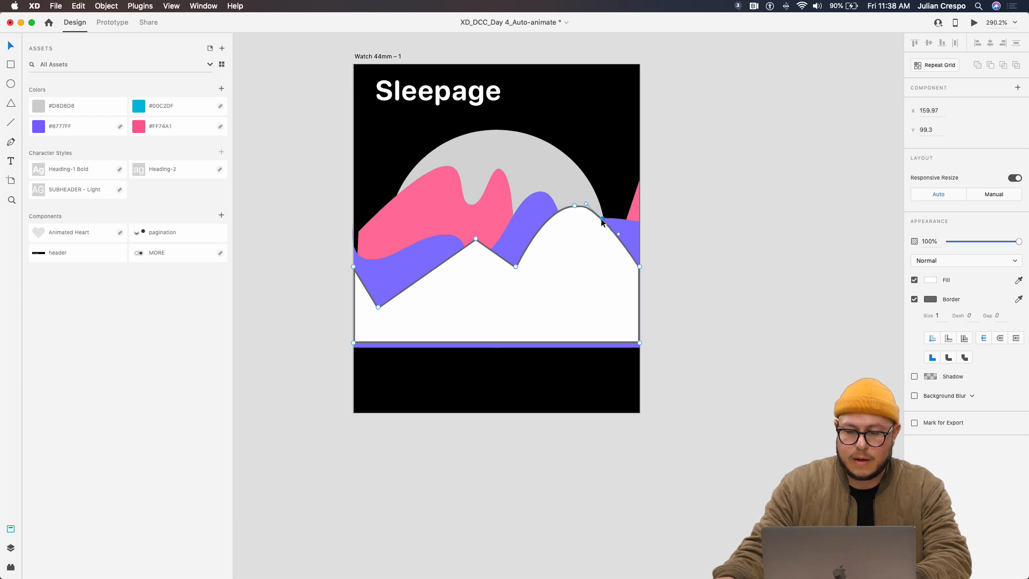
double_click(574, 206)
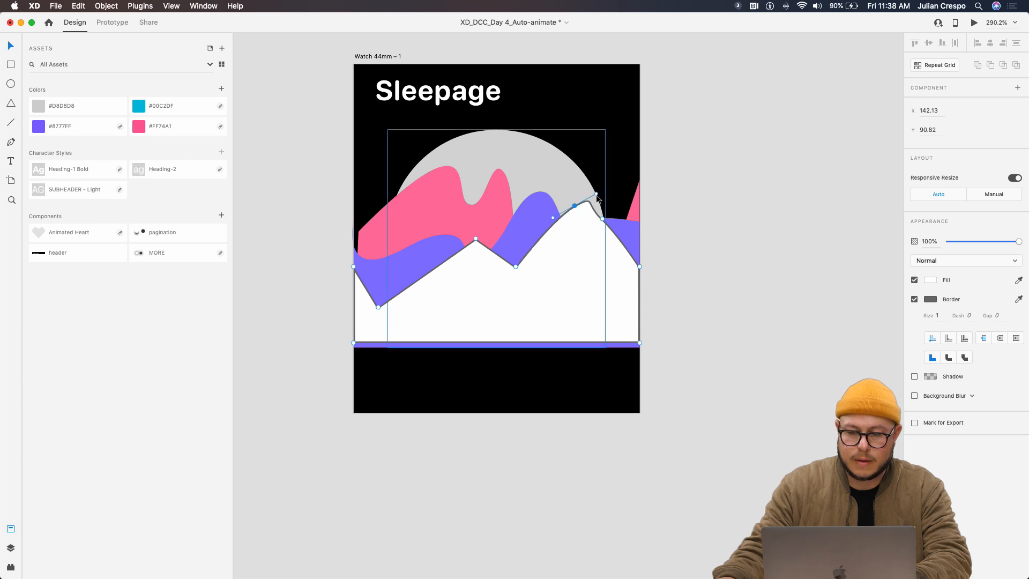
left_click_drag(596, 193, 605, 245)
double_click(515, 266)
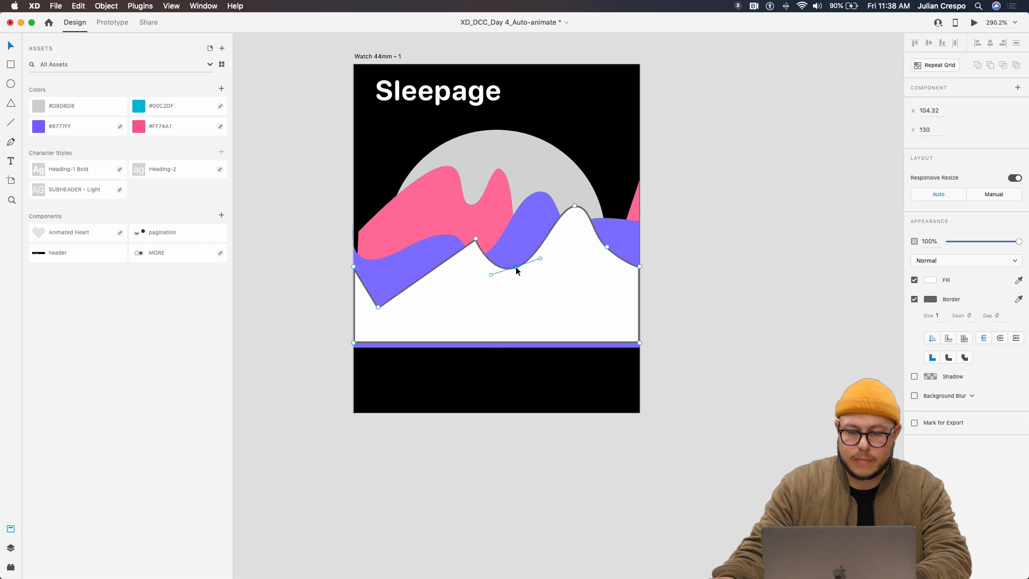
left_click(476, 239)
double_click(475, 239)
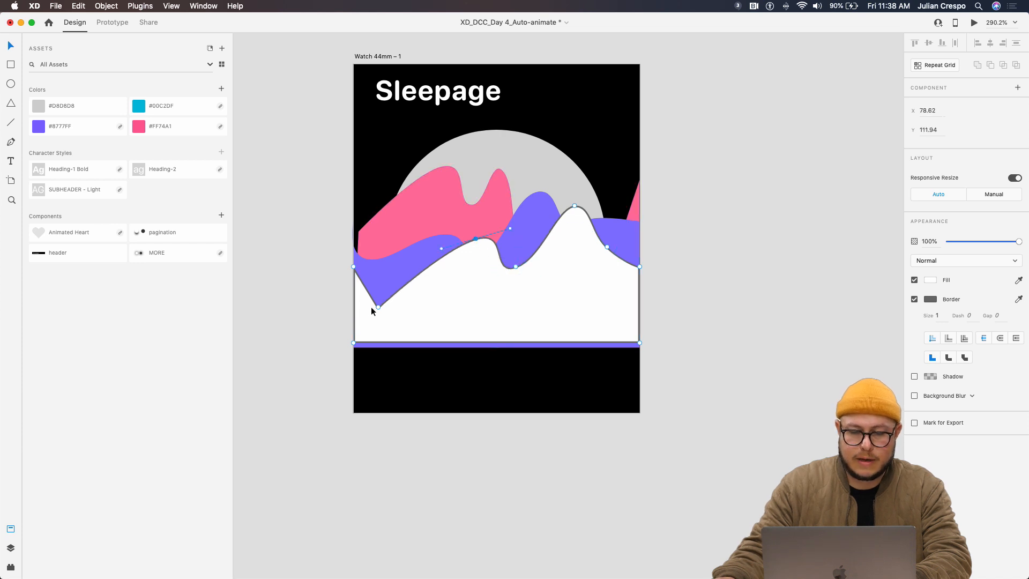
double_click(377, 306)
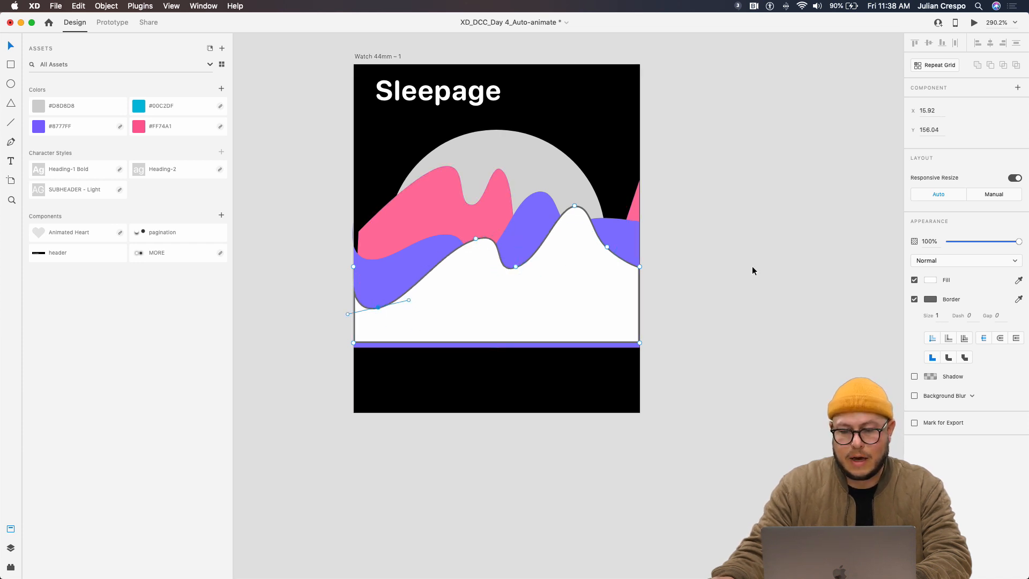
Finish the path editing, then fill the white wave with #00C2DF and remove its border
key("Escape")
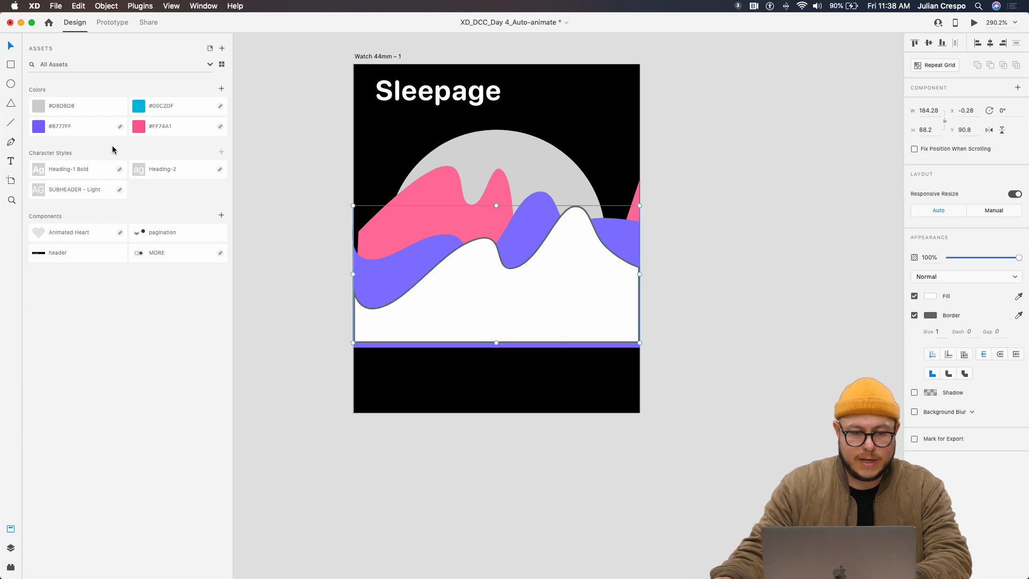
left_click(144, 109)
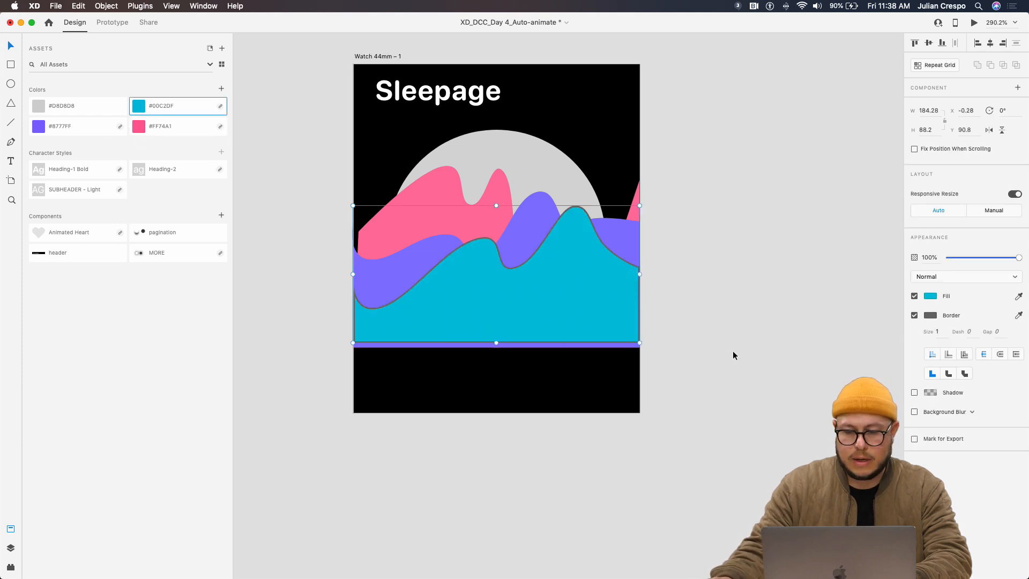
left_click(914, 315)
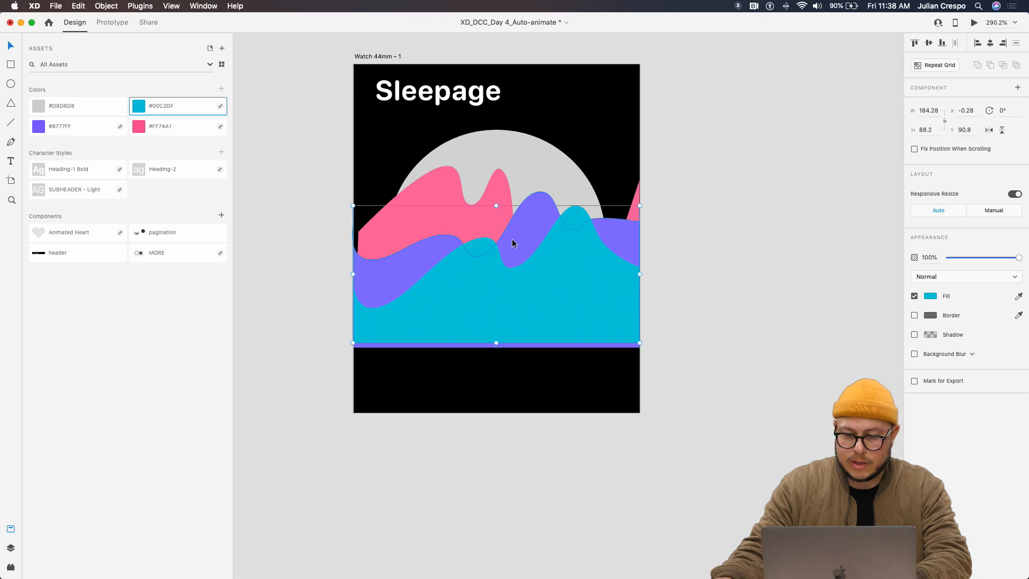
left_click(510, 238)
left_click(533, 281, "shift")
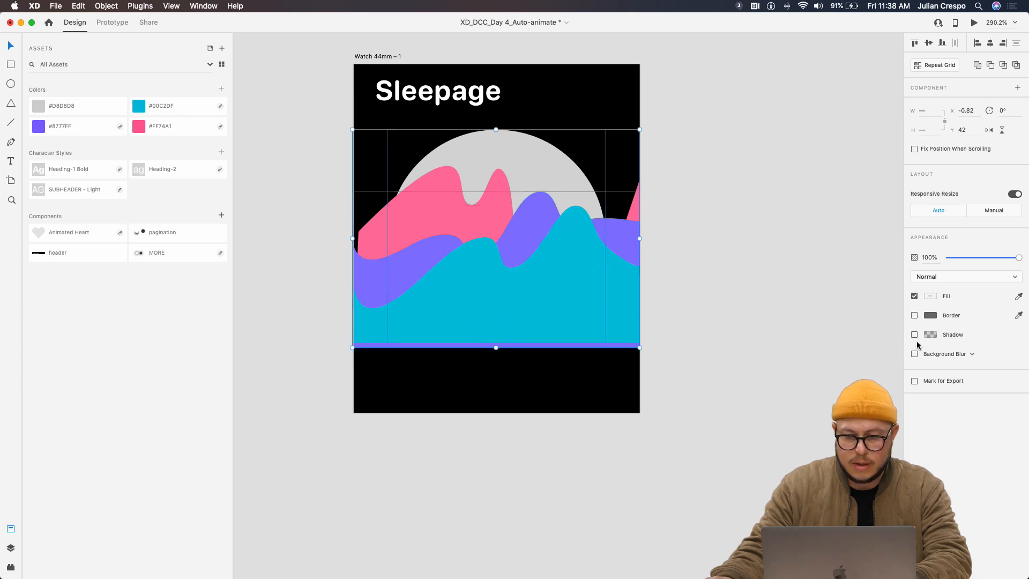
left_click(604, 273)
left_click(572, 275)
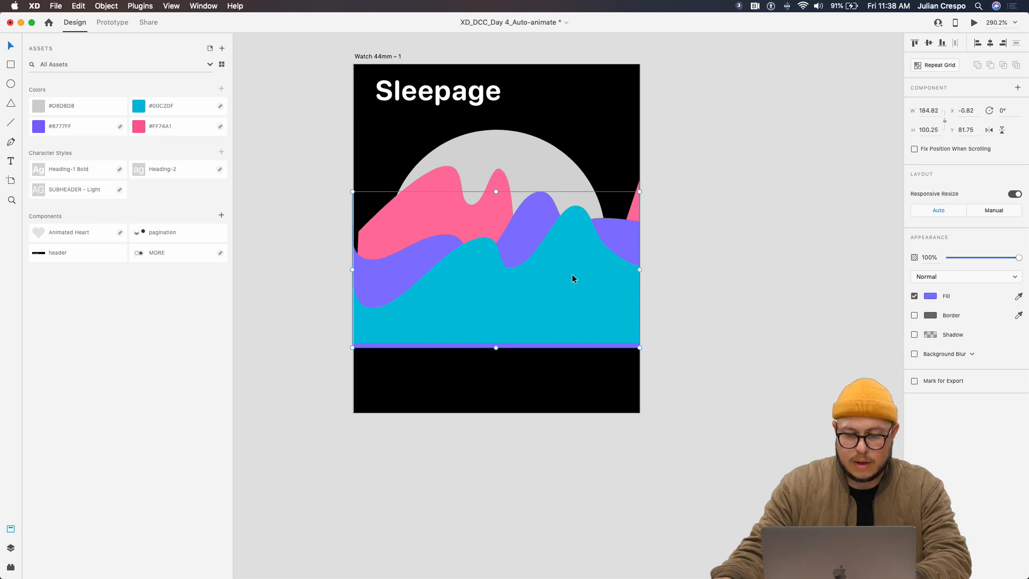
left_click(562, 246)
Add a black shadow with a Y offset of -3 and 28% opacity to the teal and purple waves
left_click(407, 293)
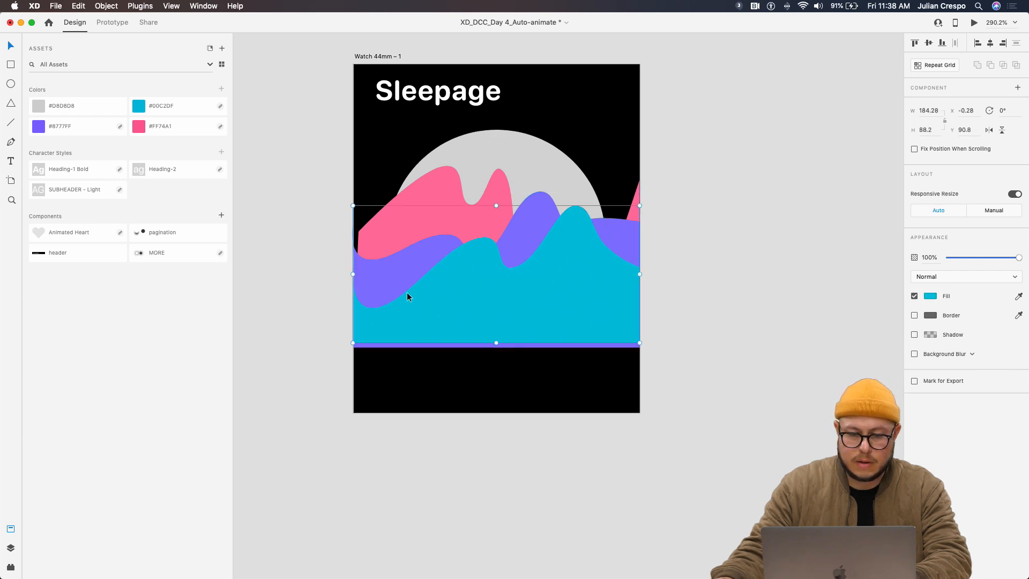
left_click(374, 277, "shift")
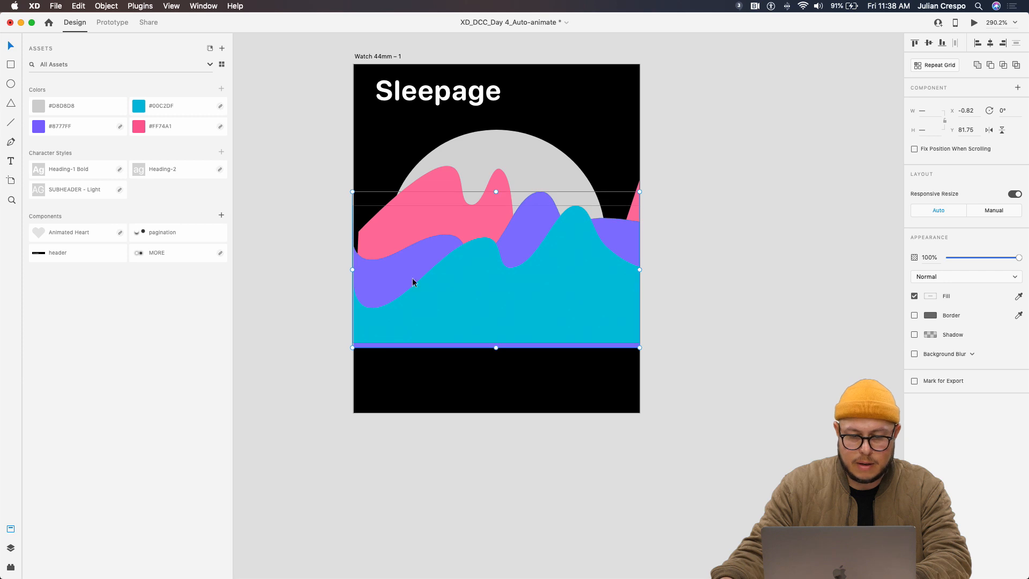
left_click(914, 334)
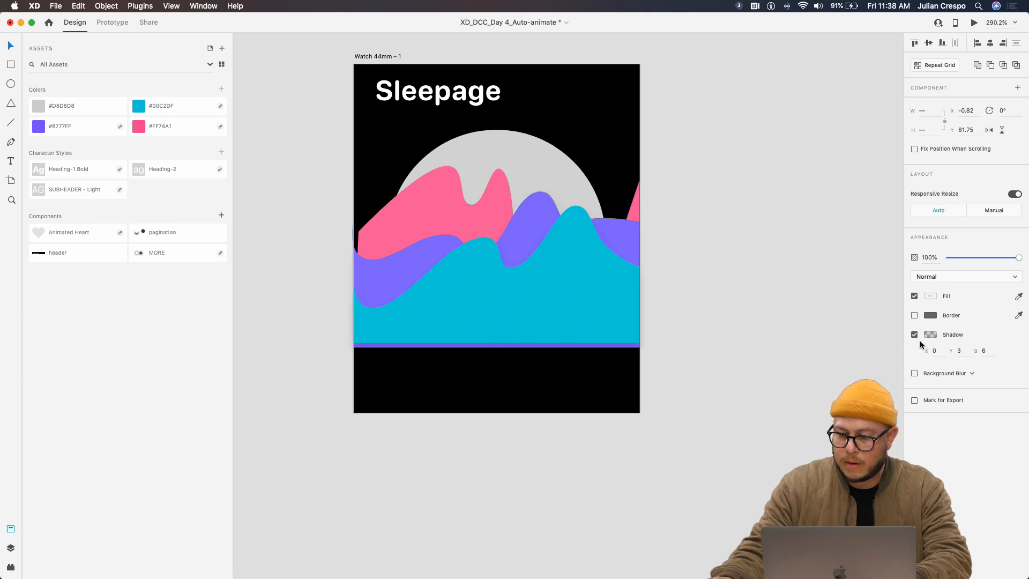
left_click(957, 352)
type("-03")
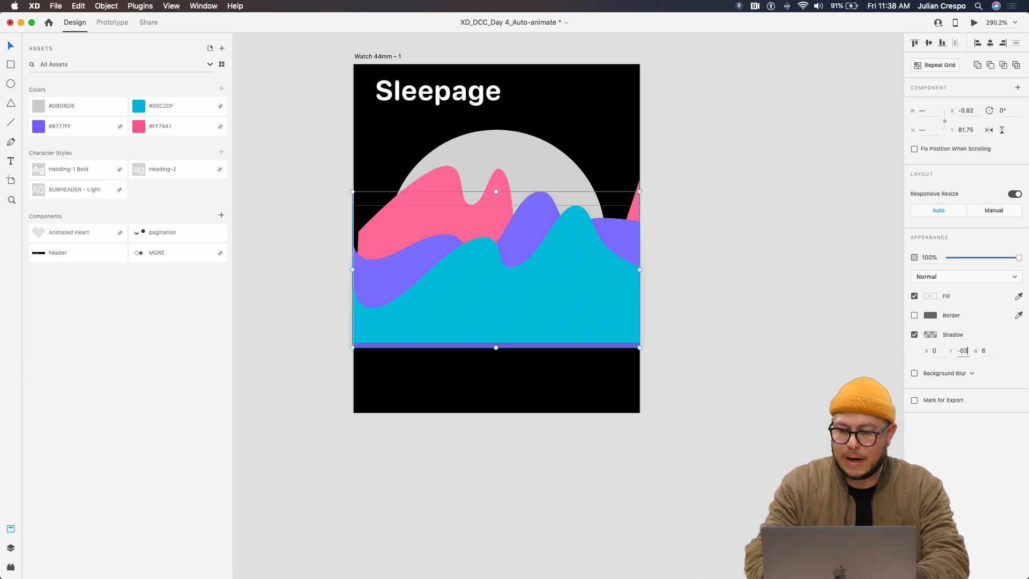
key("Return")
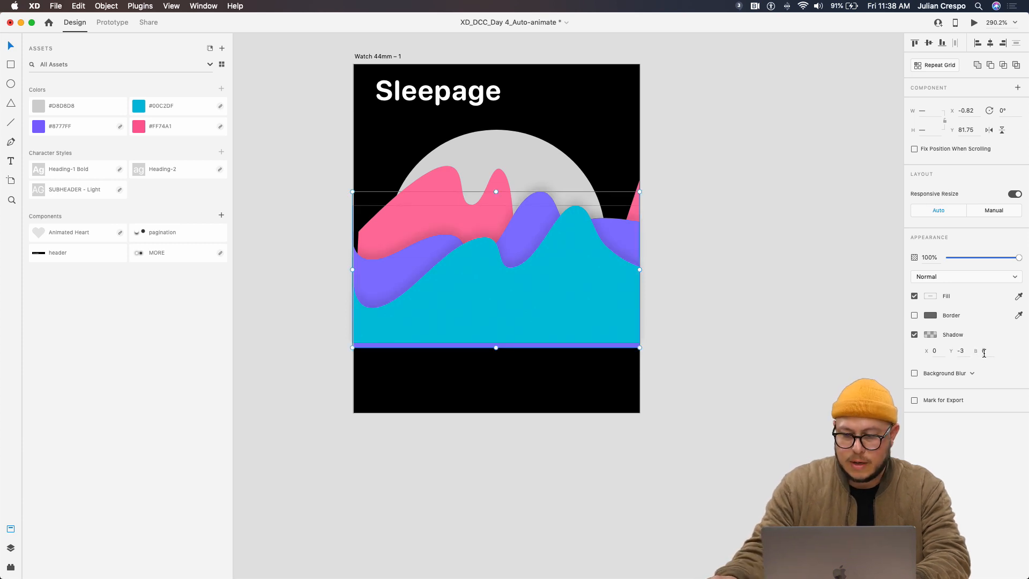
left_click(923, 338)
left_click_drag(911, 321, 909, 336)
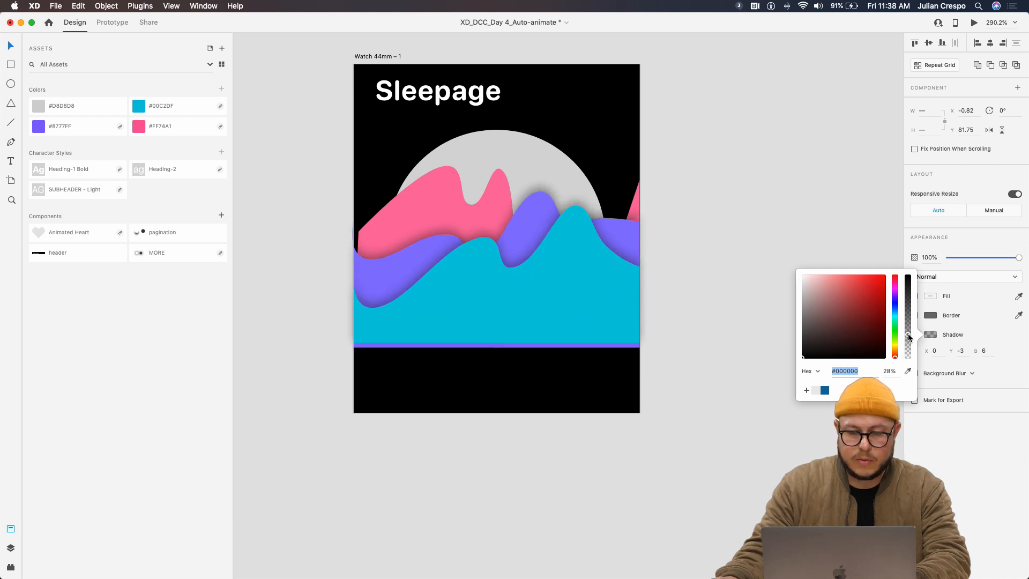
Add a black shadow with a Y offset of -3 and 33% opacity to the pink wave
left_click(435, 188)
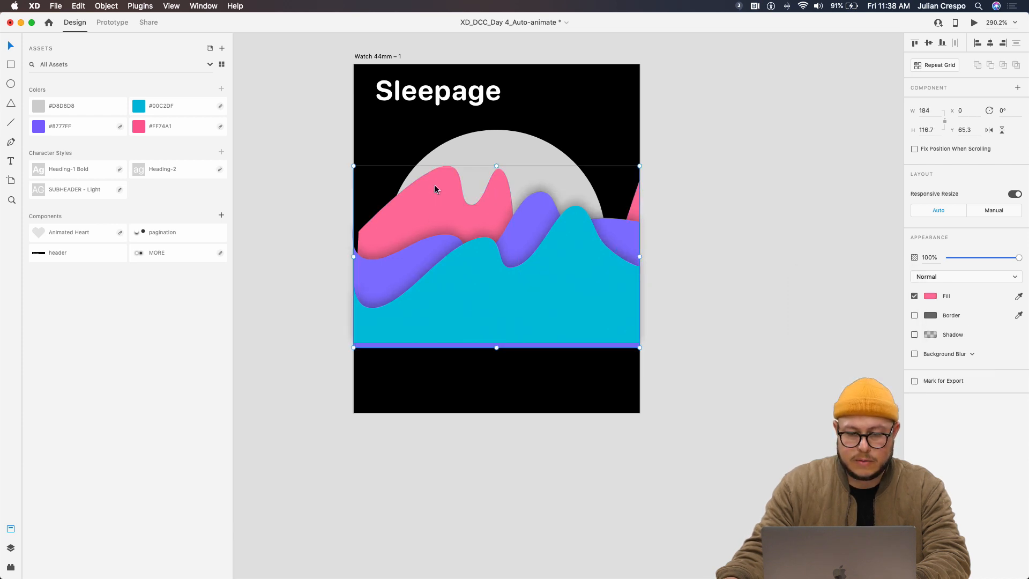
left_click(914, 334)
left_click(961, 351)
type("-2")
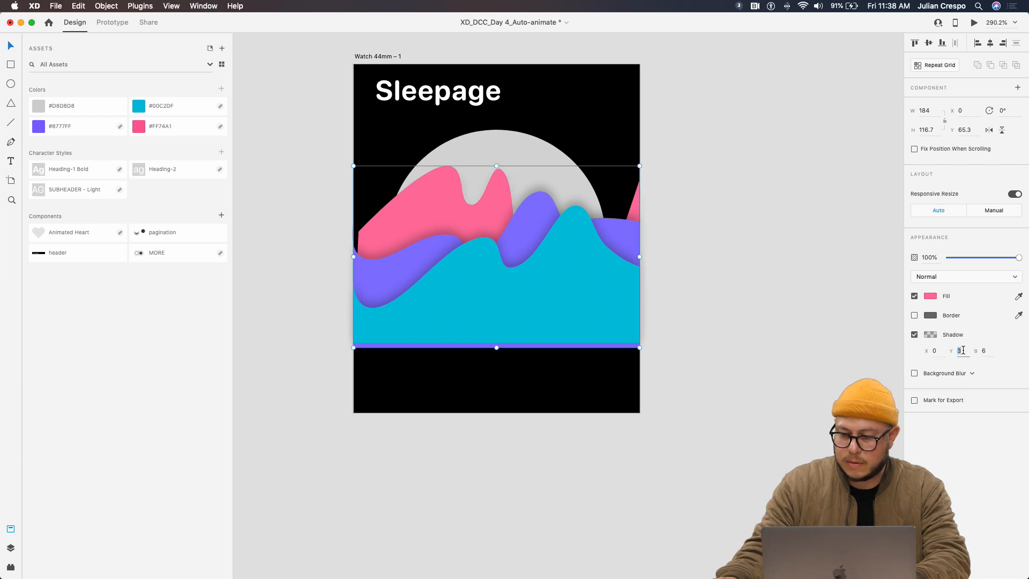
key("Return")
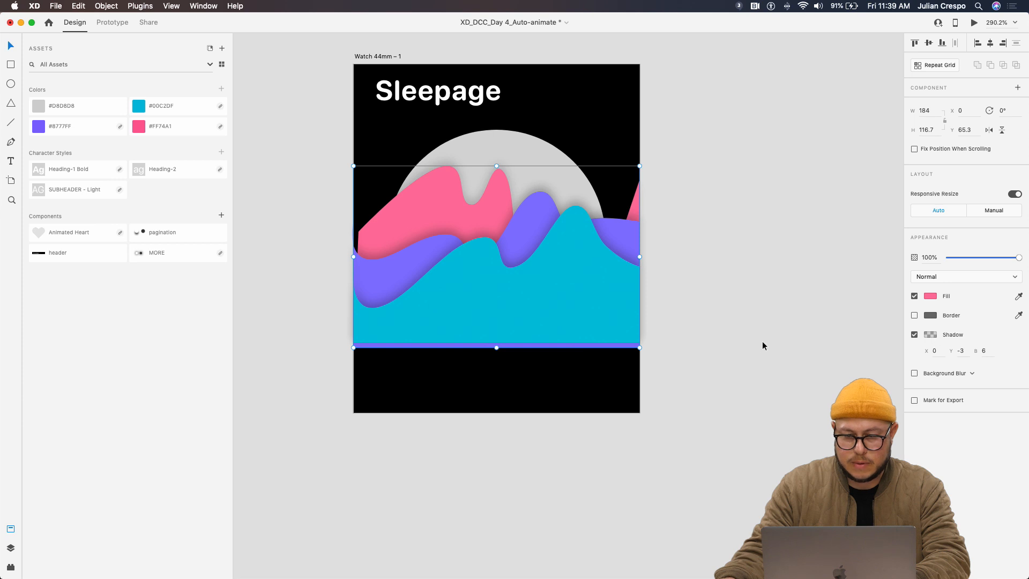
left_click(930, 334)
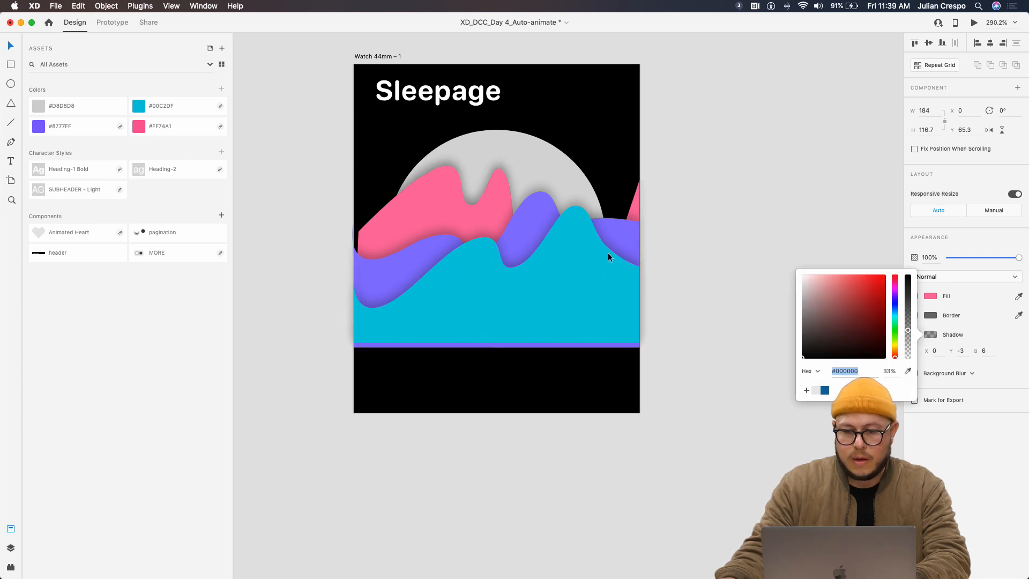
left_click(662, 218)
Duplicate the gray circle in place so the copy lies in front of the waves
left_click(538, 151)
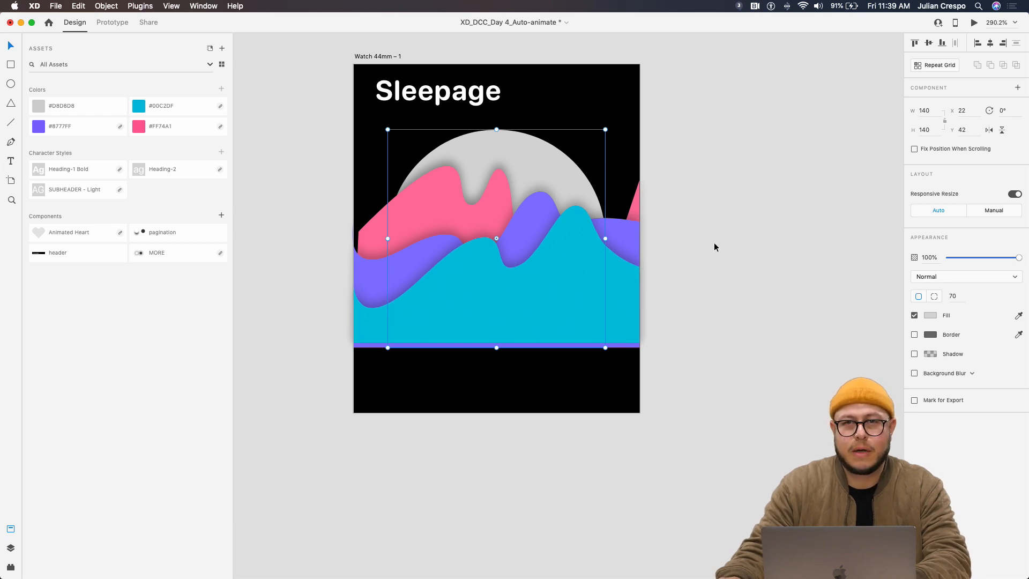
key("super+z")
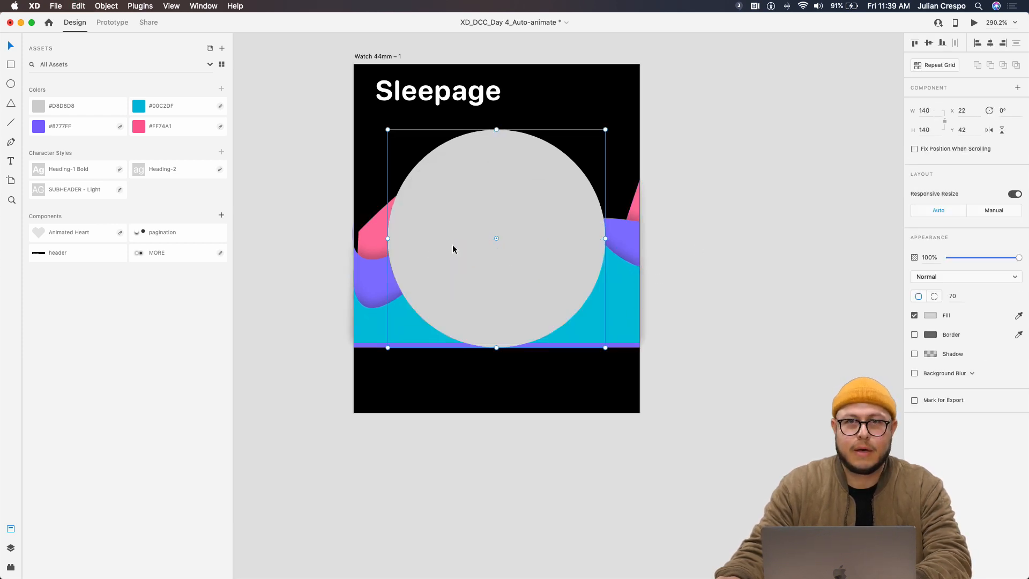
key("super+y")
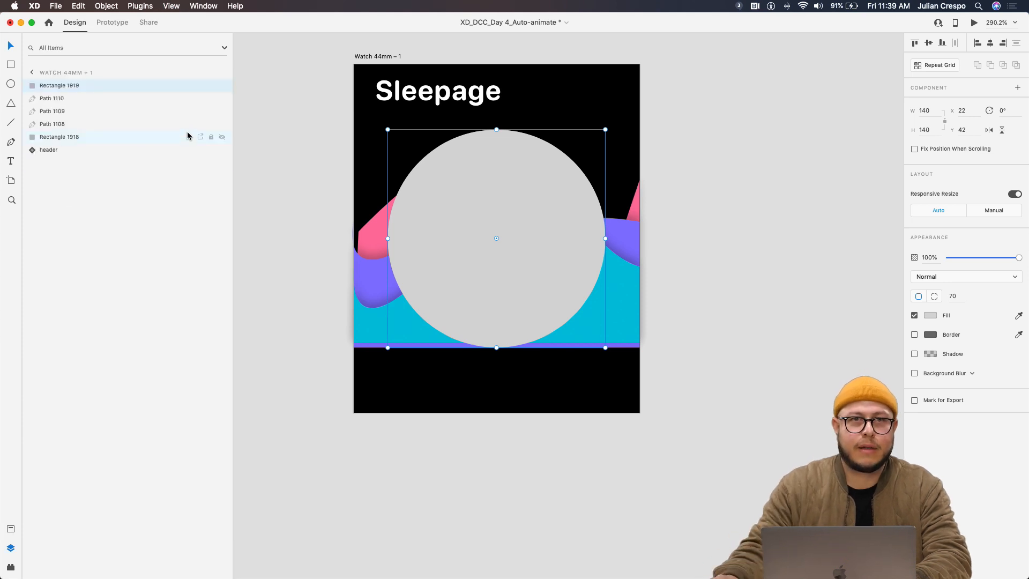
Mask the three waves and the original gray circle with the front circle
left_click(69, 138, "shift")
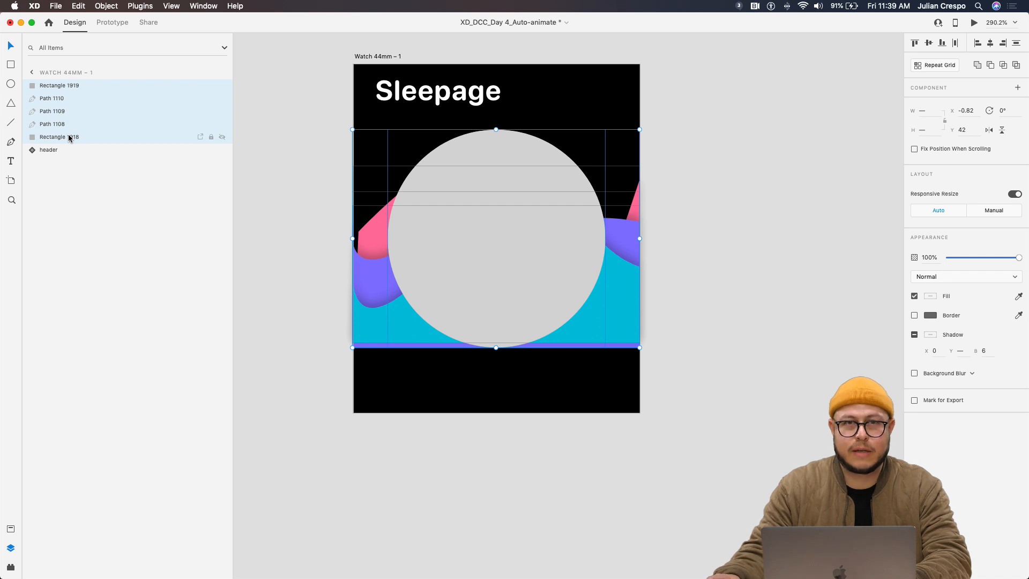
left_click(63, 90)
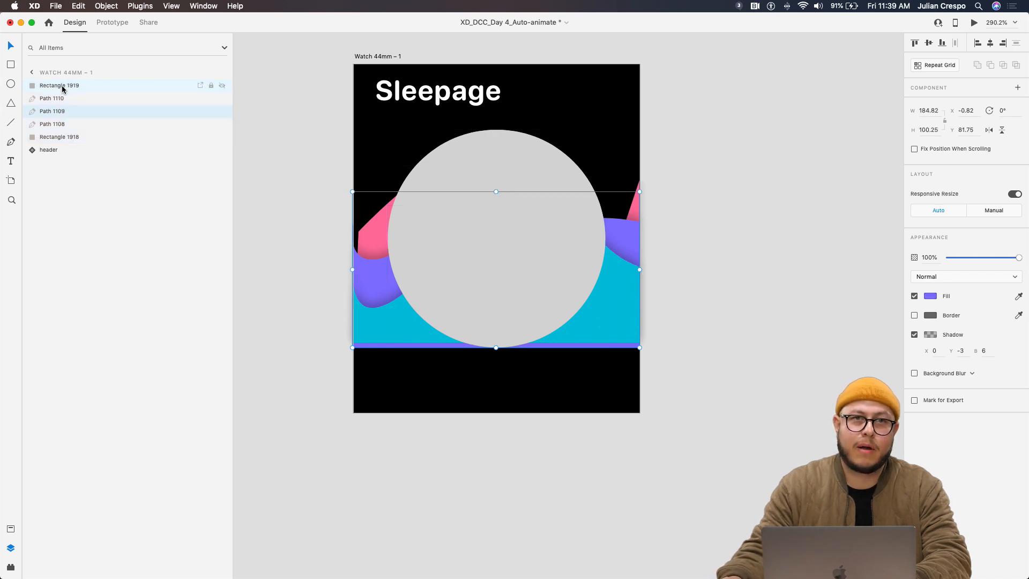
left_click(73, 136, "shift")
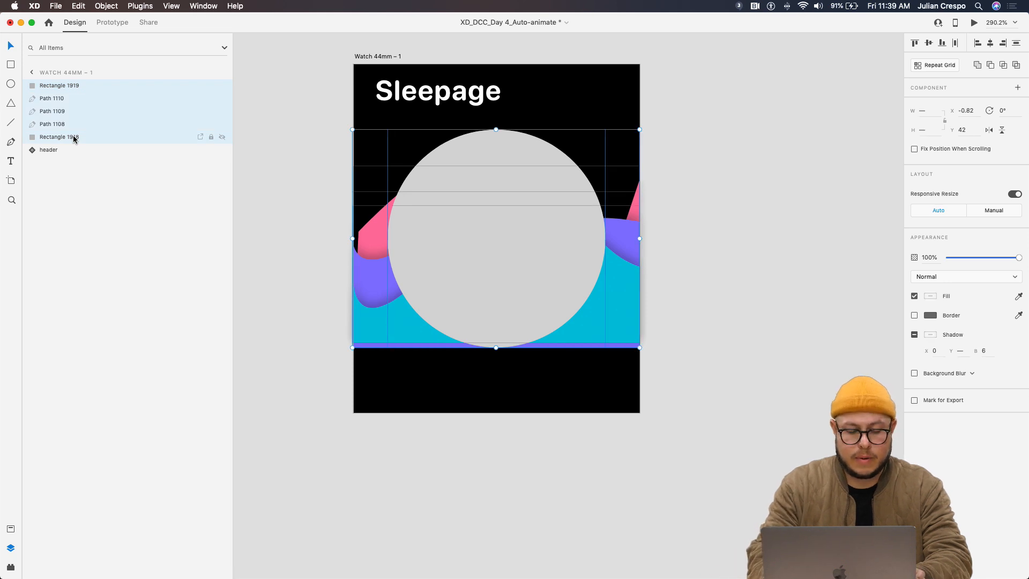
key("super+shift+m")
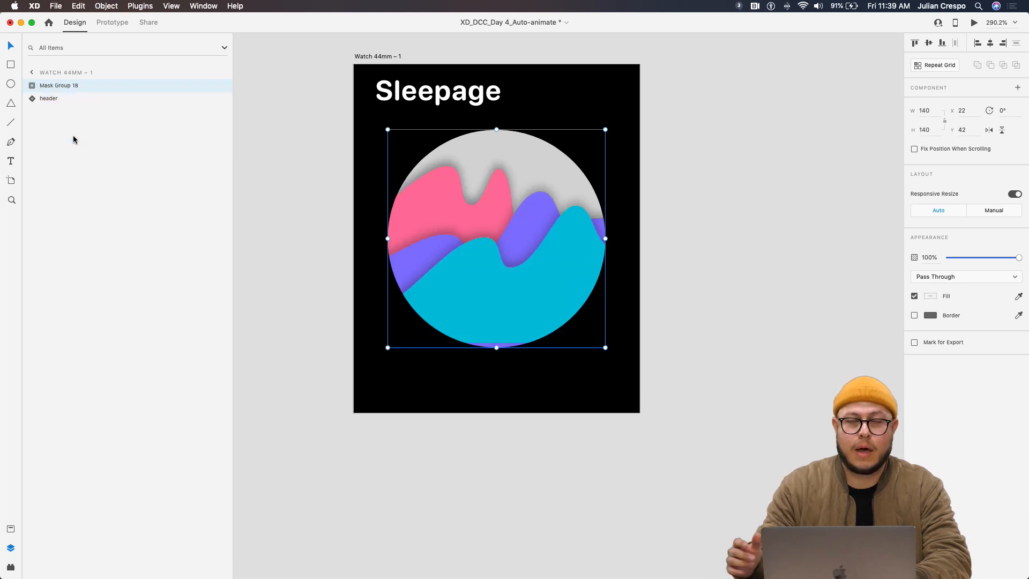
left_click(666, 320)
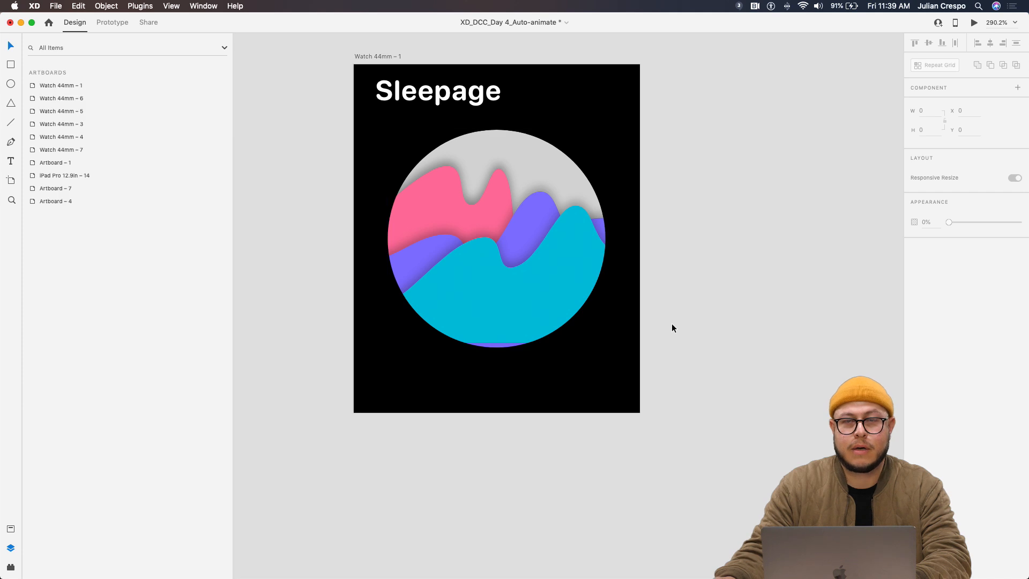
Inside the mask group, set the shadow opacity of the purple wave and the background circle to 15%
double_click(533, 242)
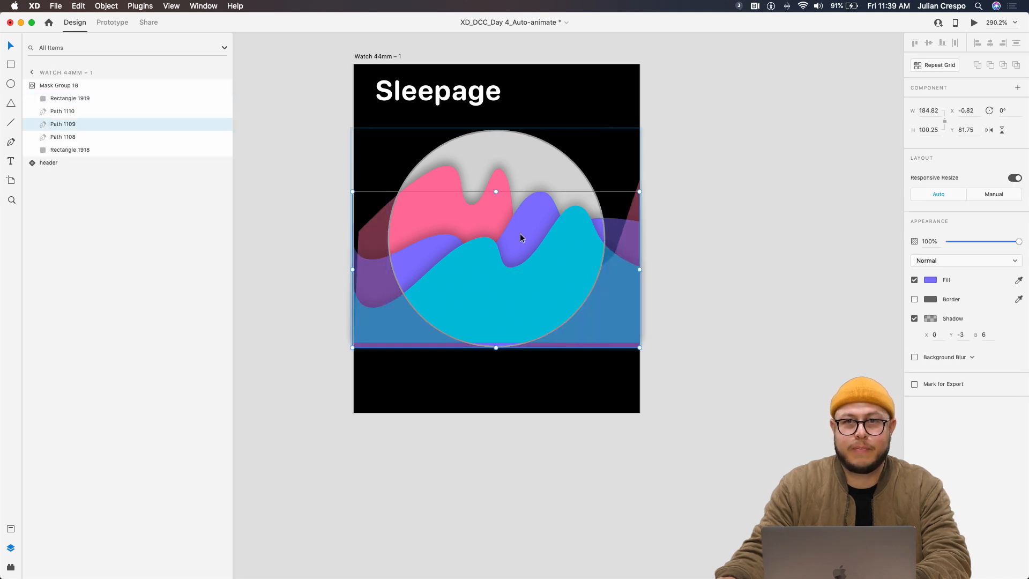
left_click(931, 319)
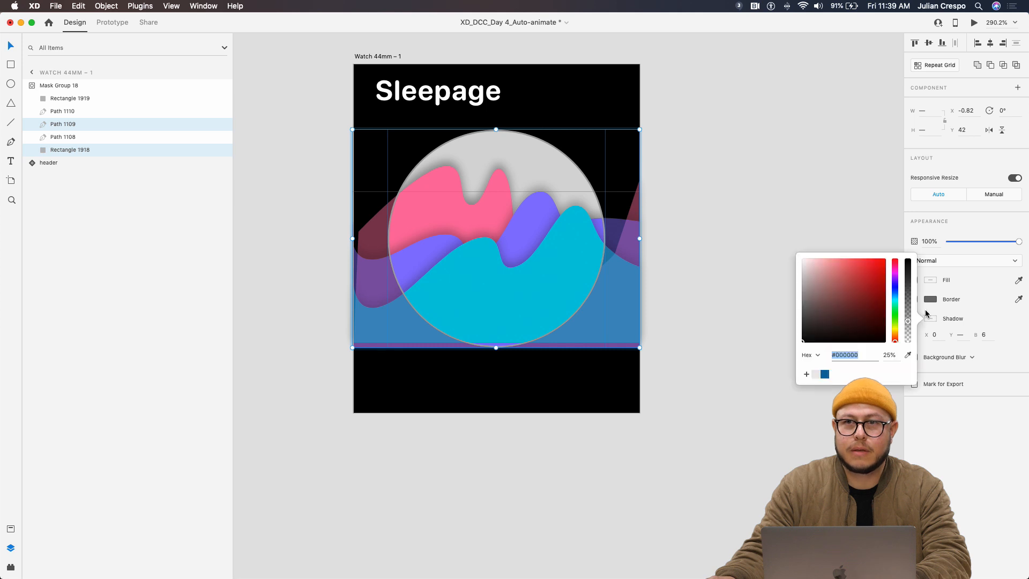
left_click(910, 329)
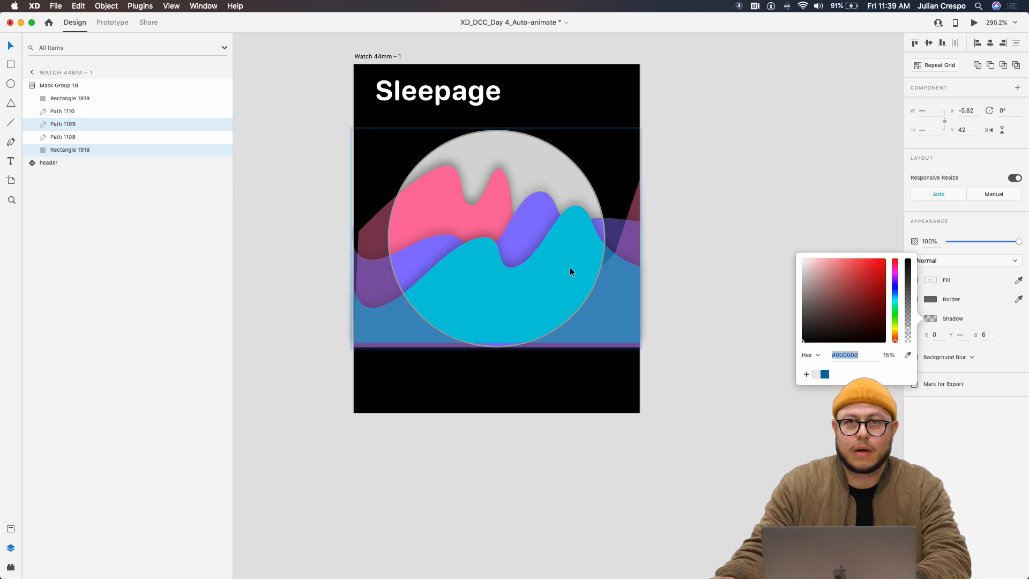
left_click(450, 277)
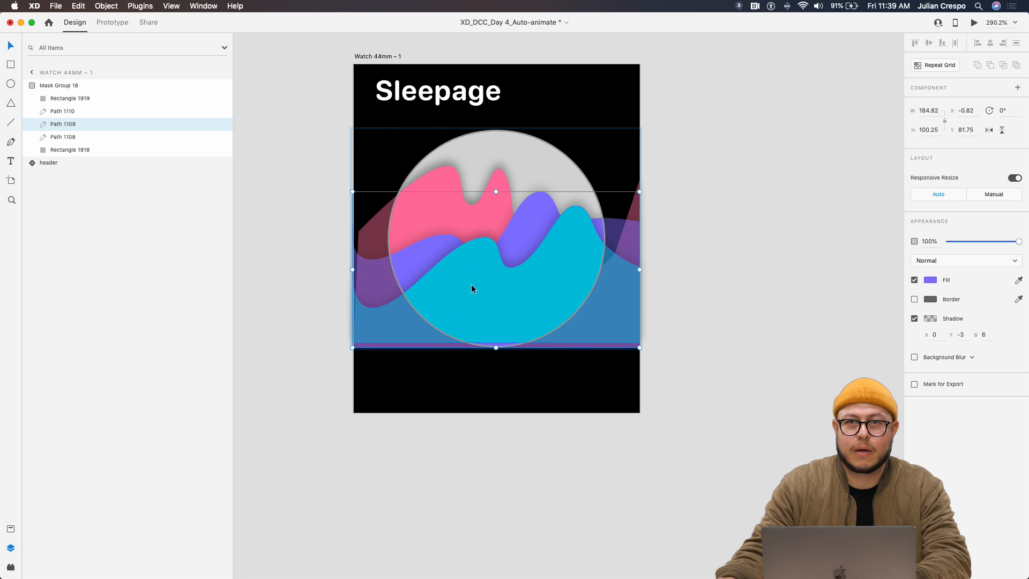
left_click(693, 302)
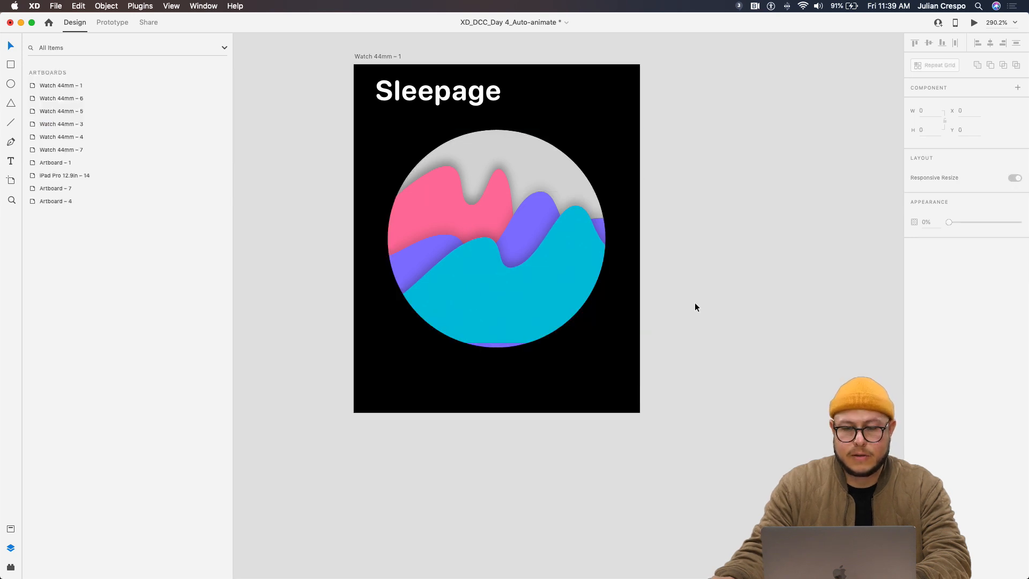
Add the text "Total" below the masked circle, near the artboard's lower left corner
scroll(695, 303, "down", 2)
scroll(603, 310, "down", 2)
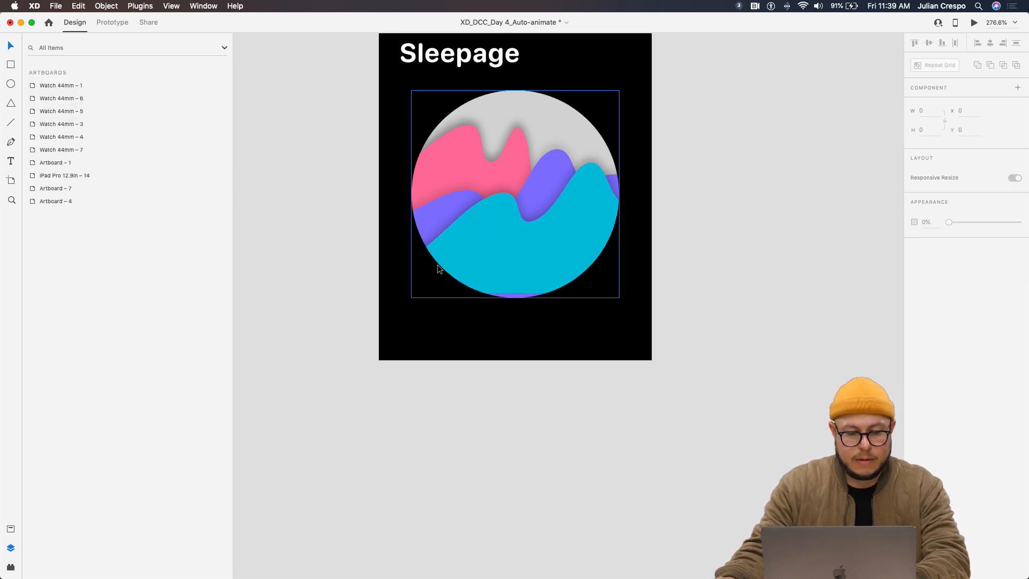
key("super+shift+y")
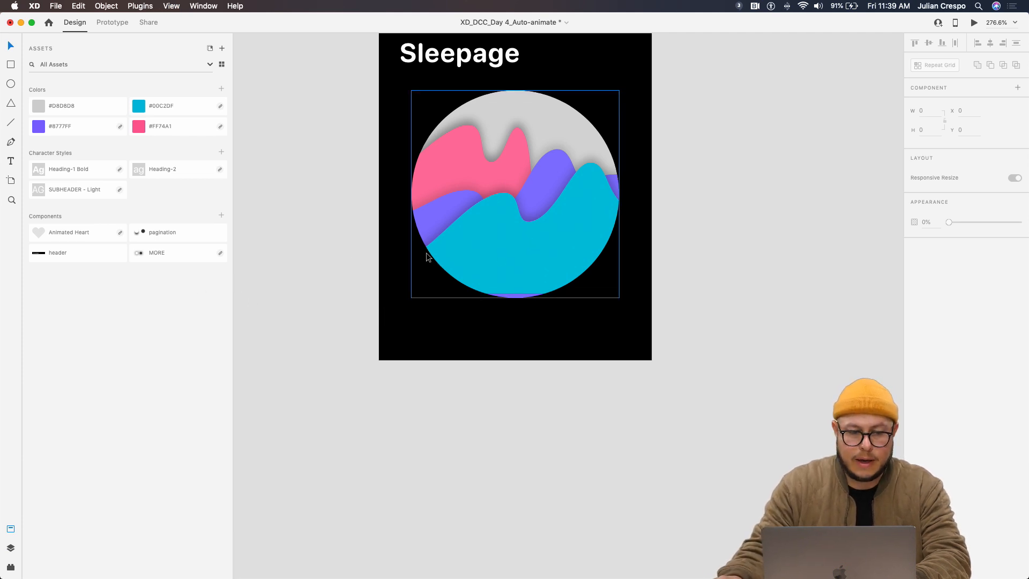
key("t")
left_click(405, 333)
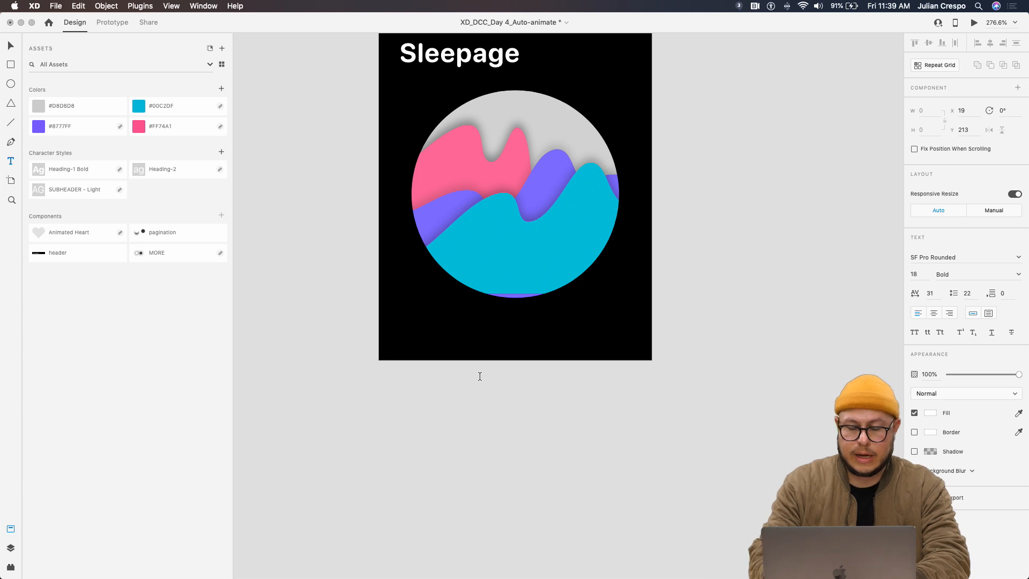
type("Totaal")
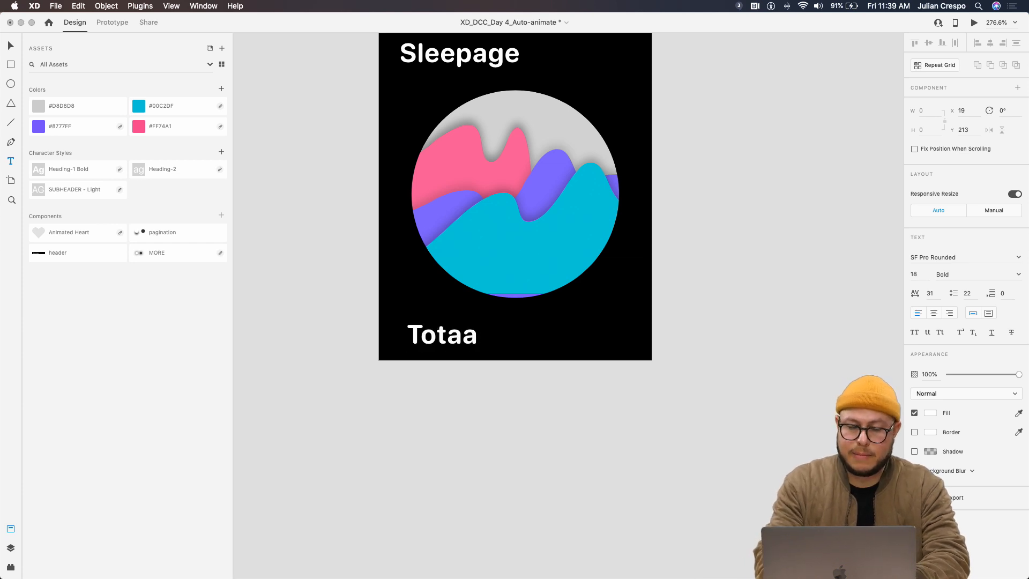
key("Escape")
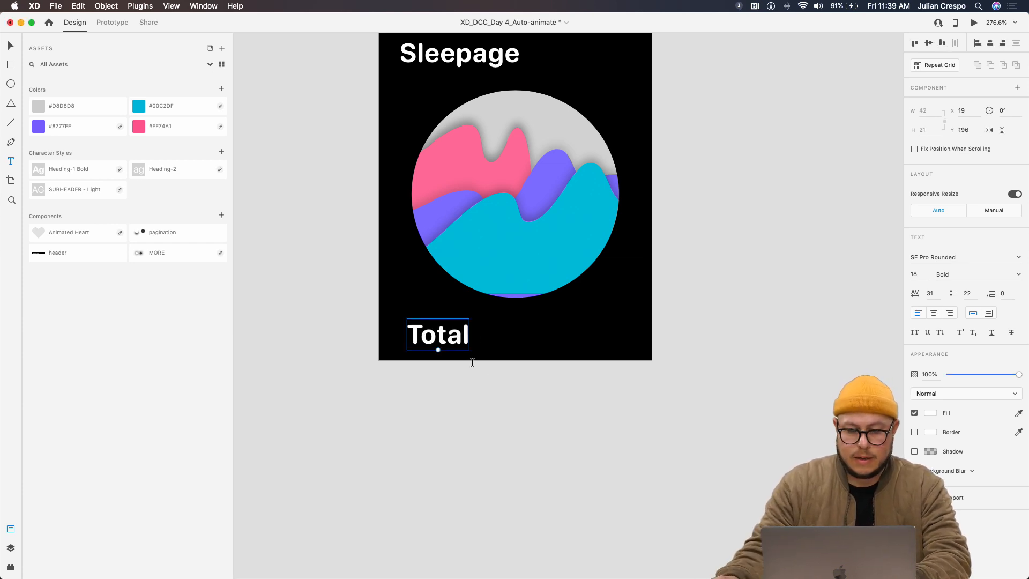
Examine the SleepWatch inspiration screens for how they lay out sleep data and text, and return to the watch artboard
scroll(358, 316, "down", 10)
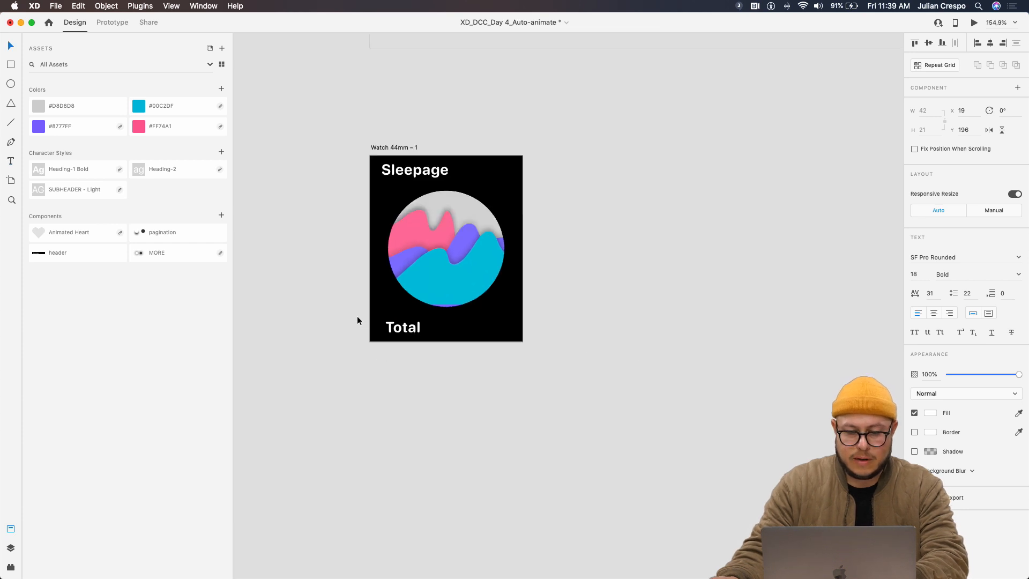
left_click_drag(358, 316, 840, 107)
scroll(682, 216, "down", 3)
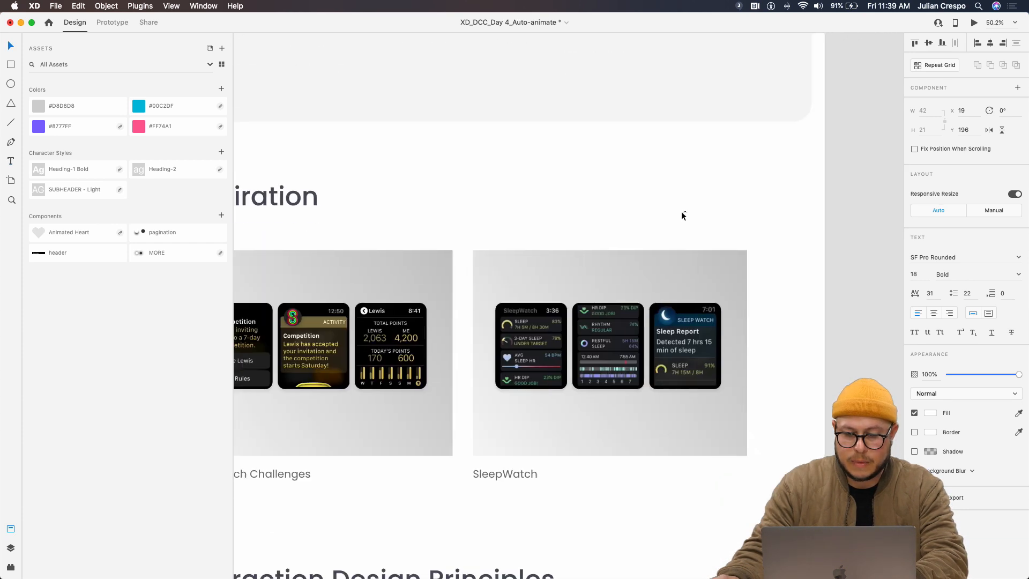
scroll(637, 503, "up", 10)
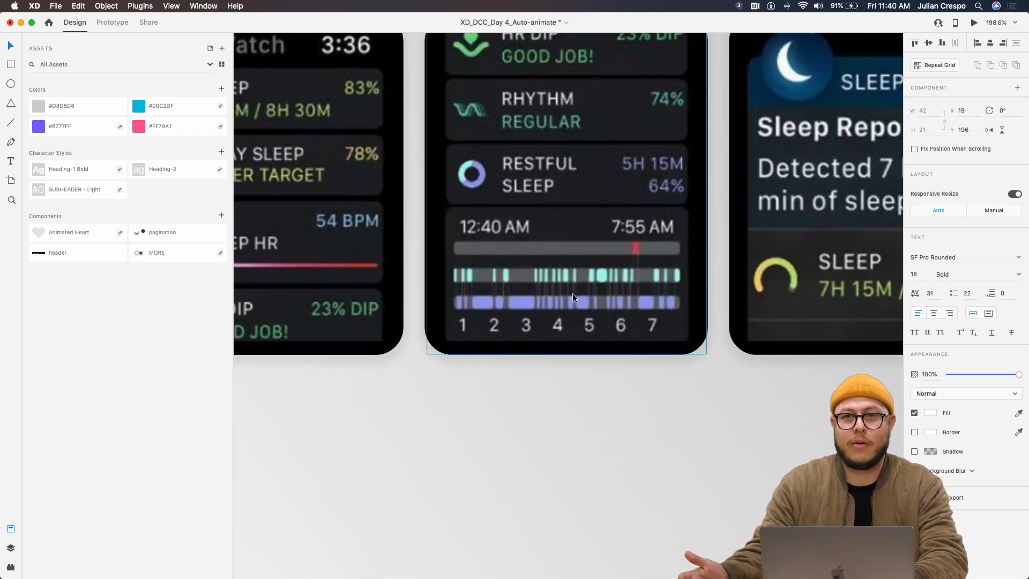
scroll(540, 275, "up", 2)
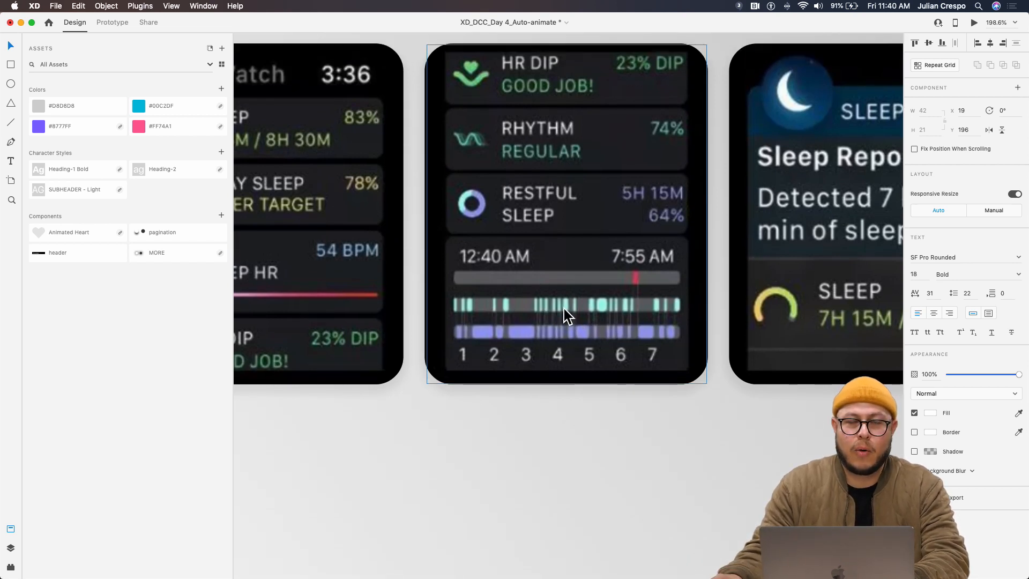
scroll(564, 309, "down", 3)
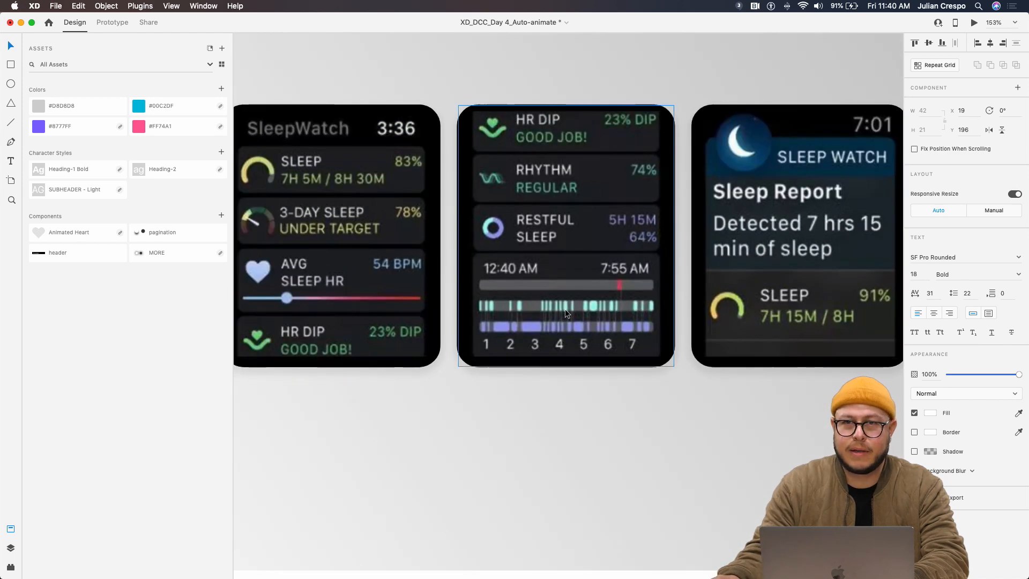
scroll(565, 308, "down", 3)
scroll(558, 272, "up", 2)
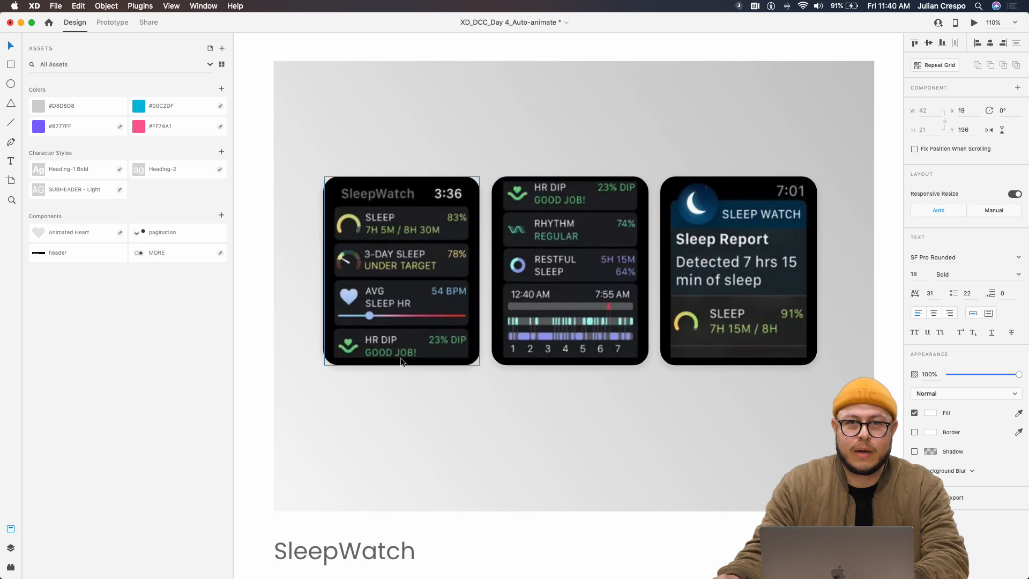
scroll(431, 359, "down", 5)
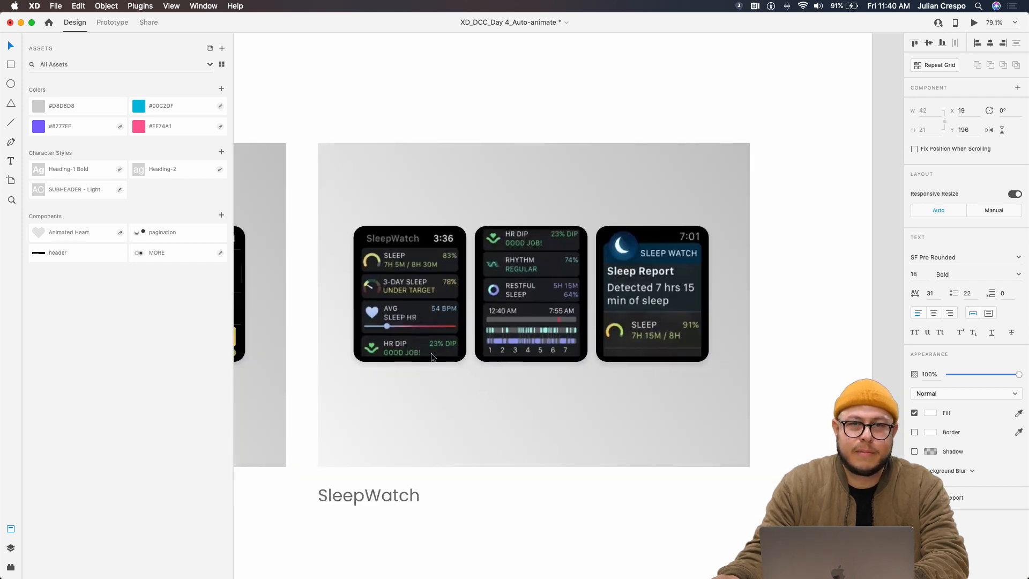
scroll(625, 264, "up", 5)
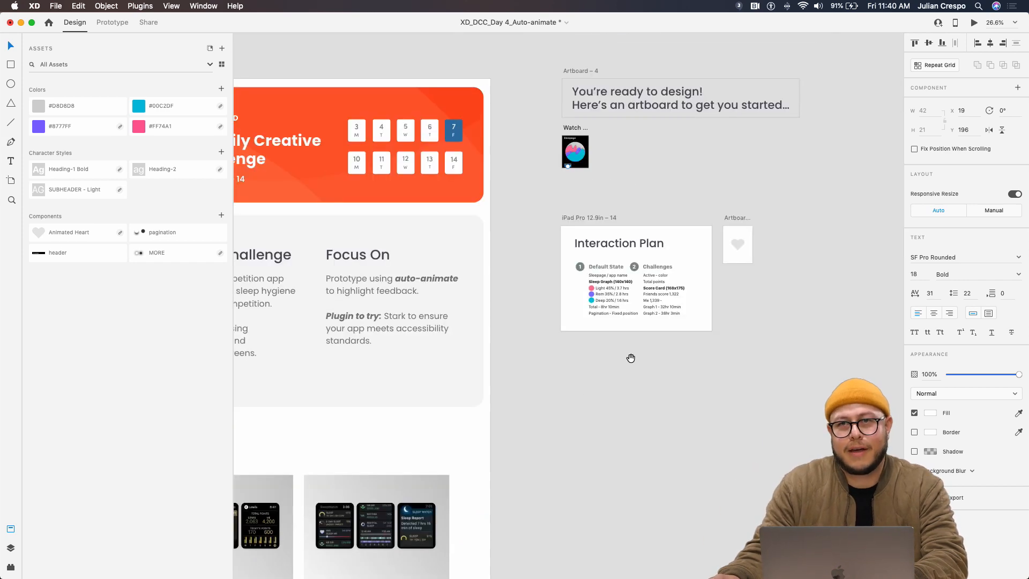
scroll(533, 98, "up", 5)
scroll(779, 223, "up", 5)
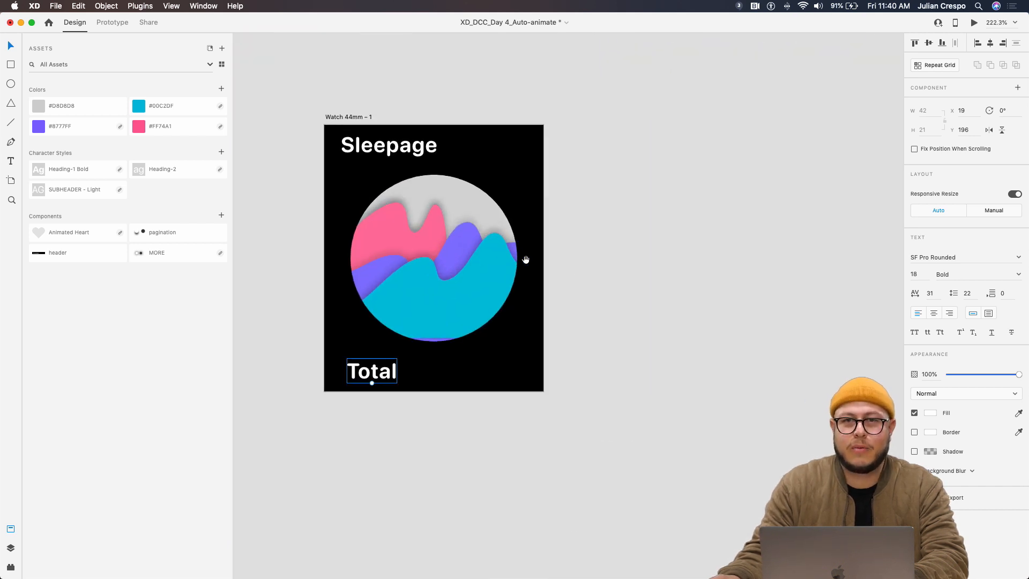
Apply the SUBHEADER - Light character style to the Total text and place a copy level with it on the artboard's right side
scroll(554, 309, "up", 3)
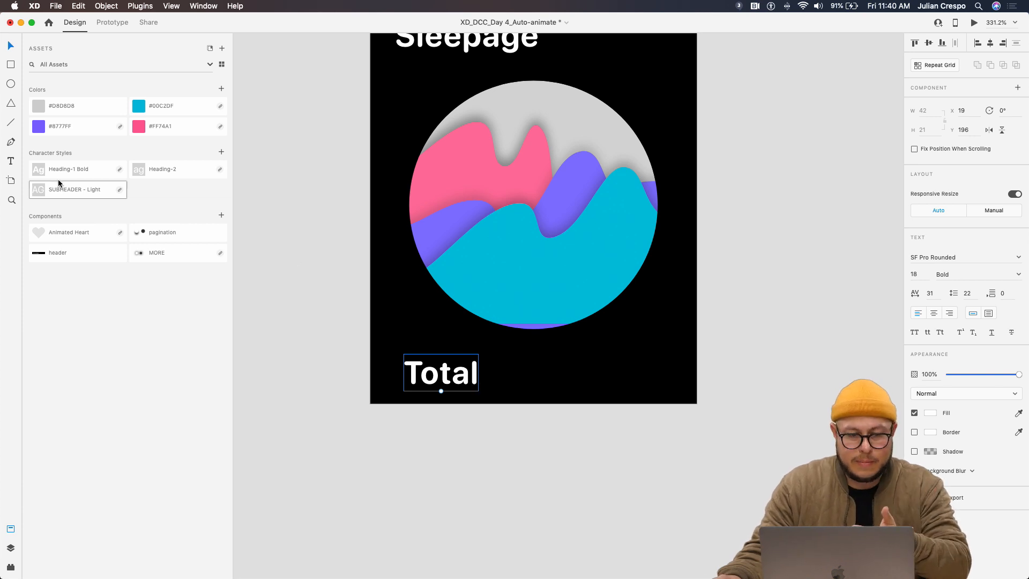
left_click(96, 189)
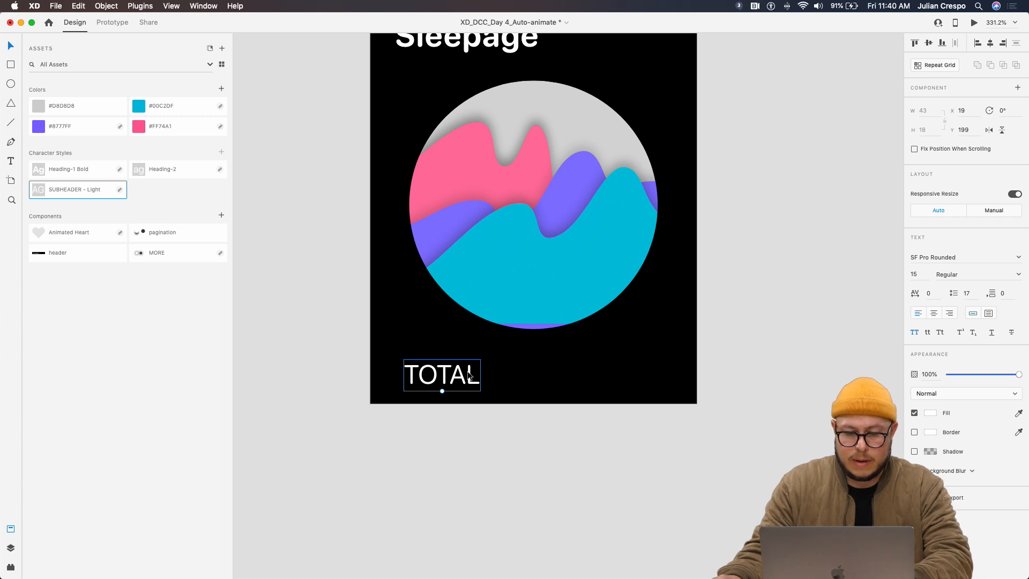
left_click_drag(469, 375, 648, 381)
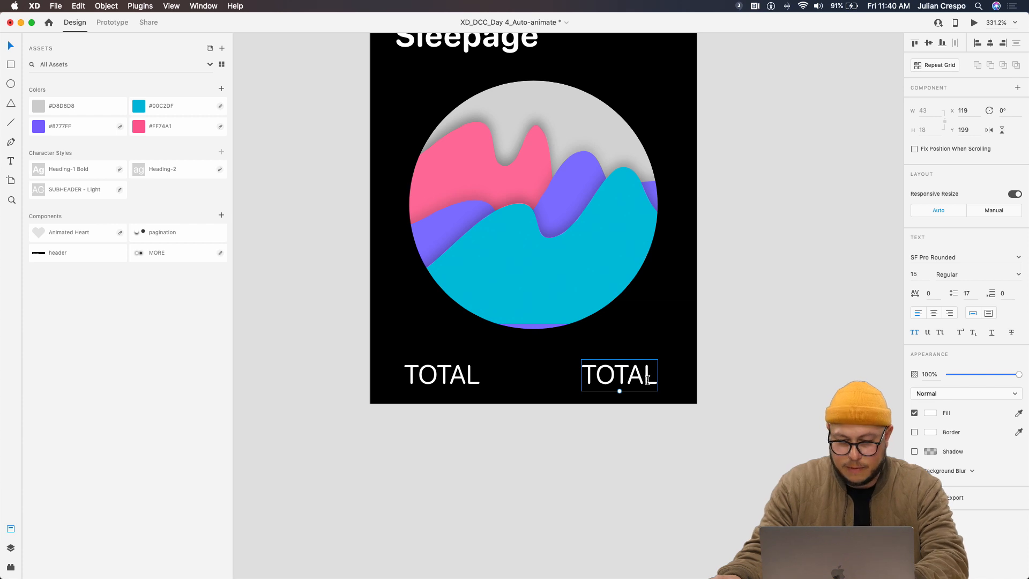
Right-align the copied text and change it to "8HR 10MIN"
double_click(648, 379)
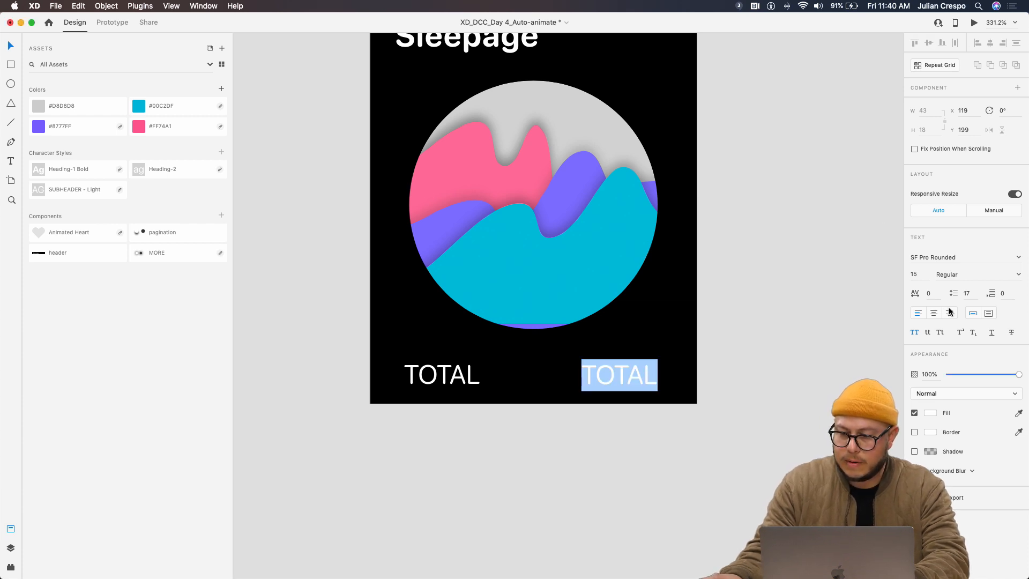
double_click(620, 381)
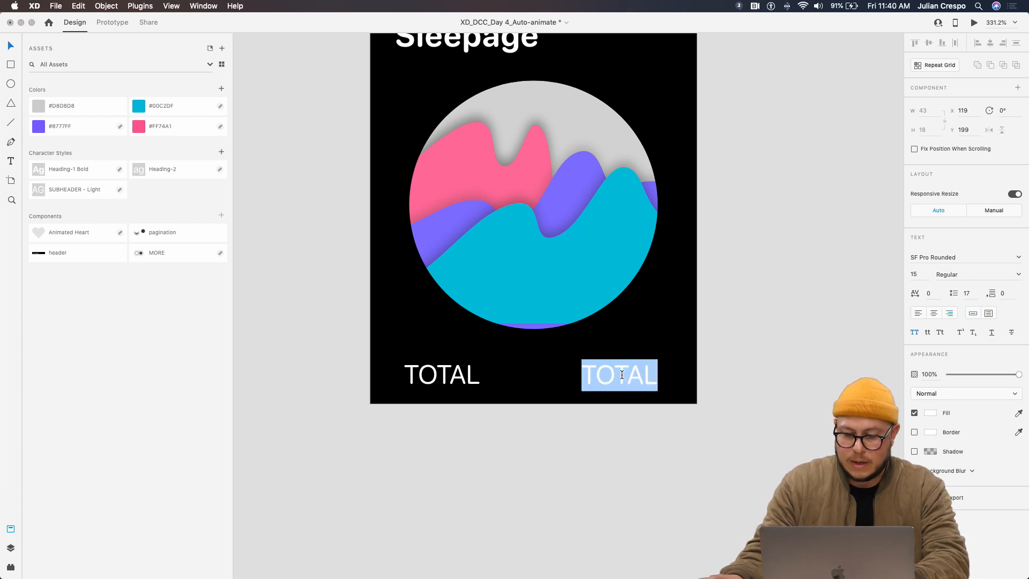
type("8HR")
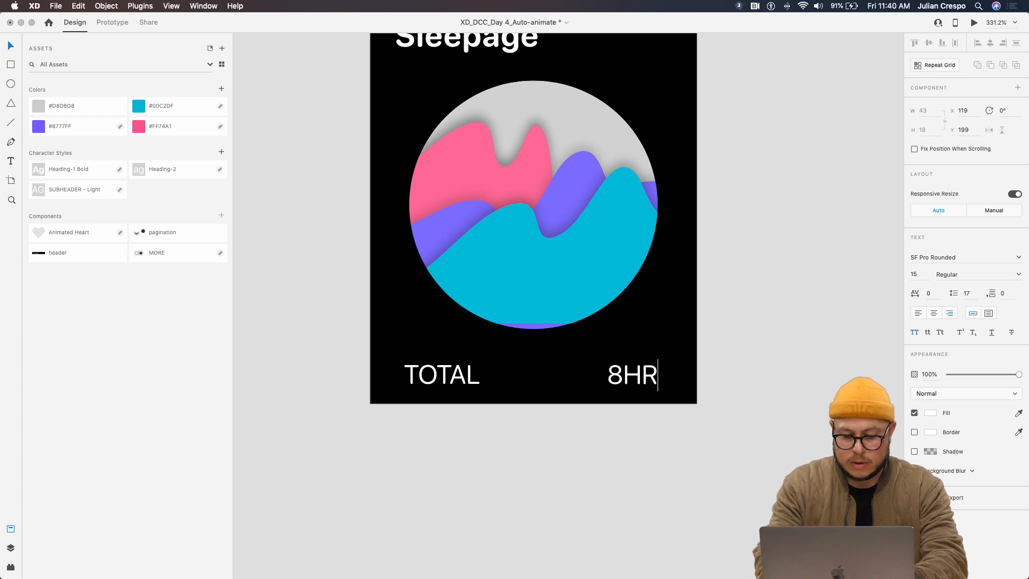
key("BackSpace")
key("BackSpace")
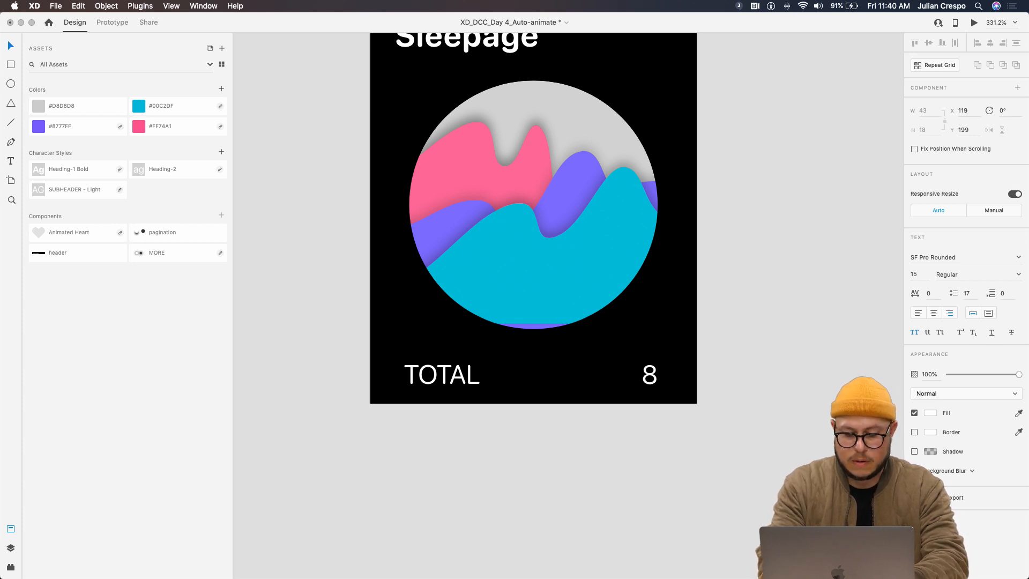
type("HR")
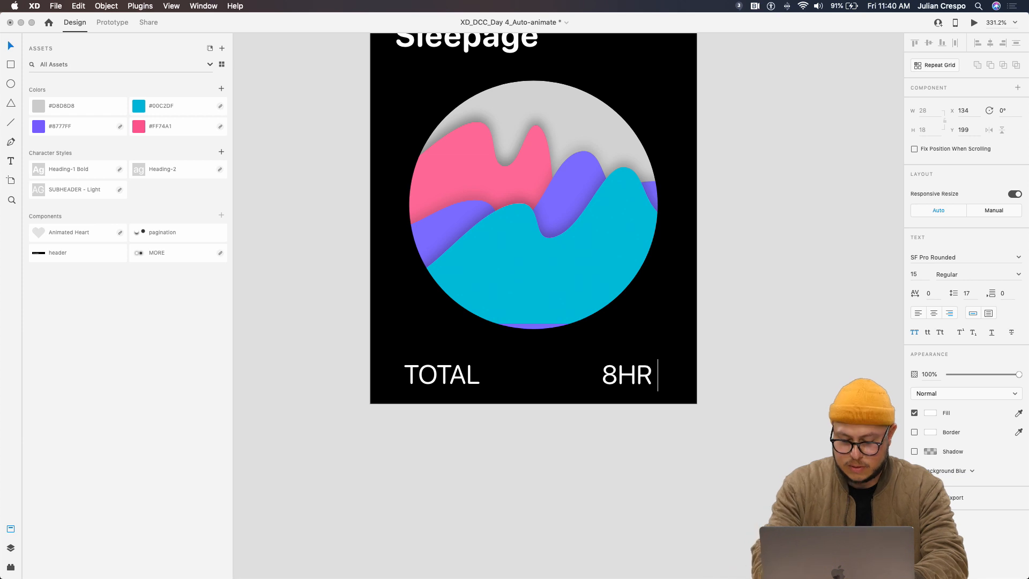
type(" 10MI")
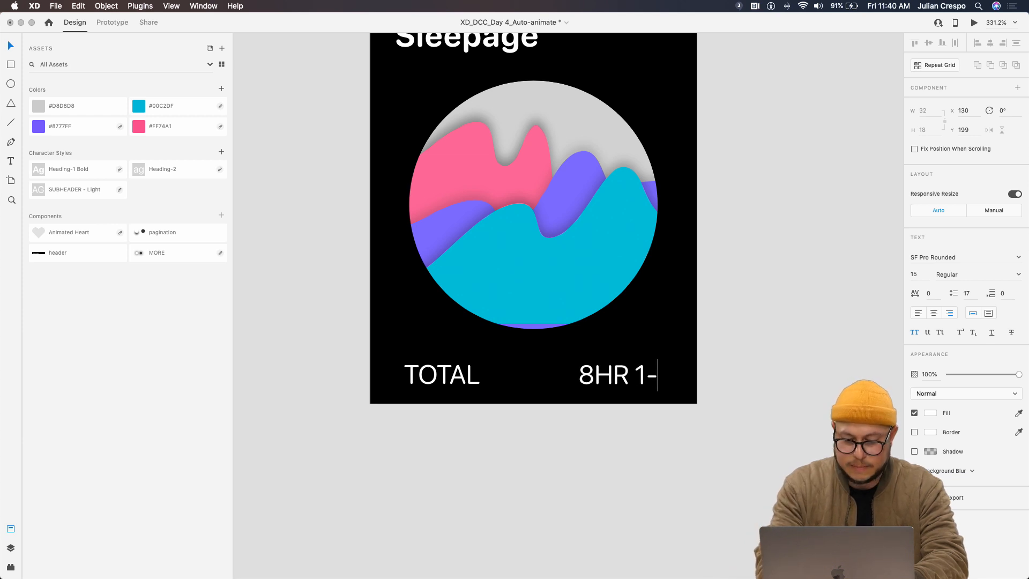
type("N")
key("BackSpace")
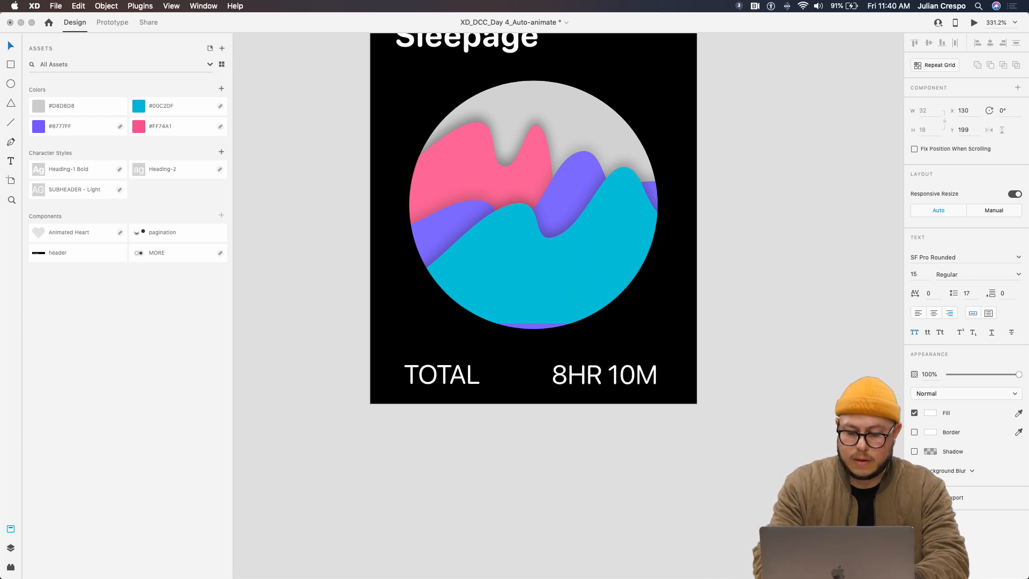
type("IN")
key("Escape")
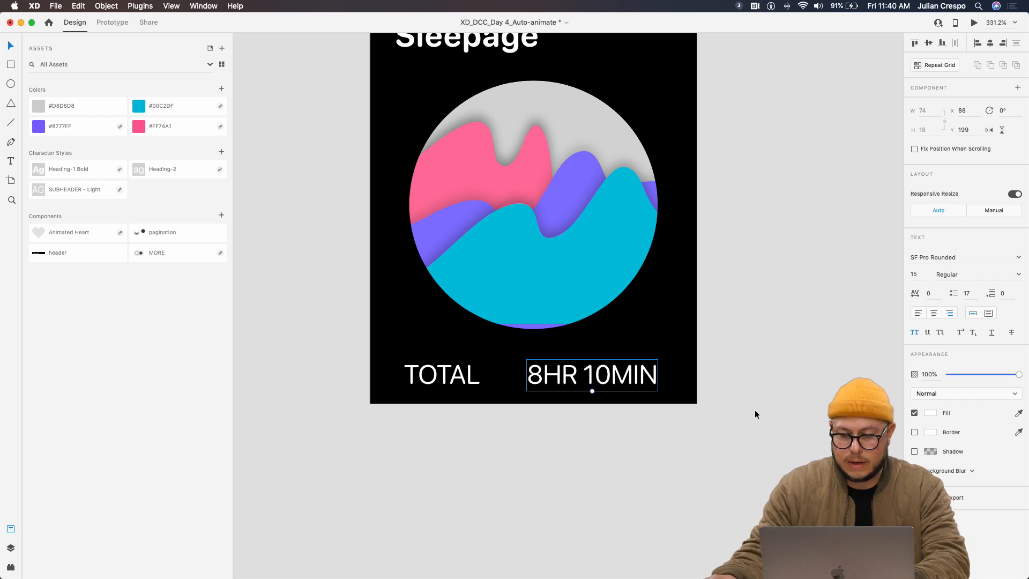
Set the font size of both the TOTAL and 8HR 10MIN texts to 12
left_click(452, 379, "shift")
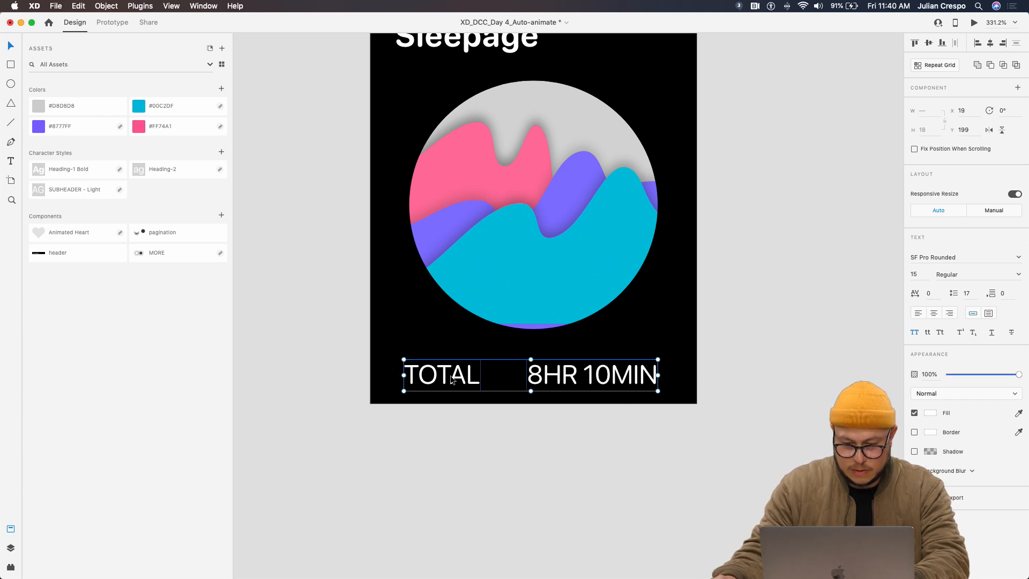
left_click(920, 277)
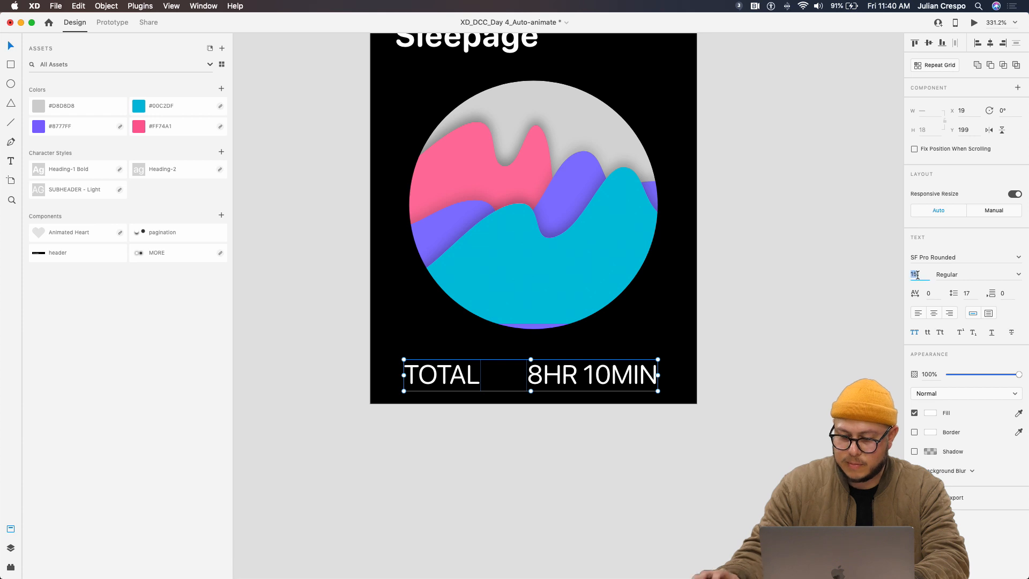
type("13")
key("Return")
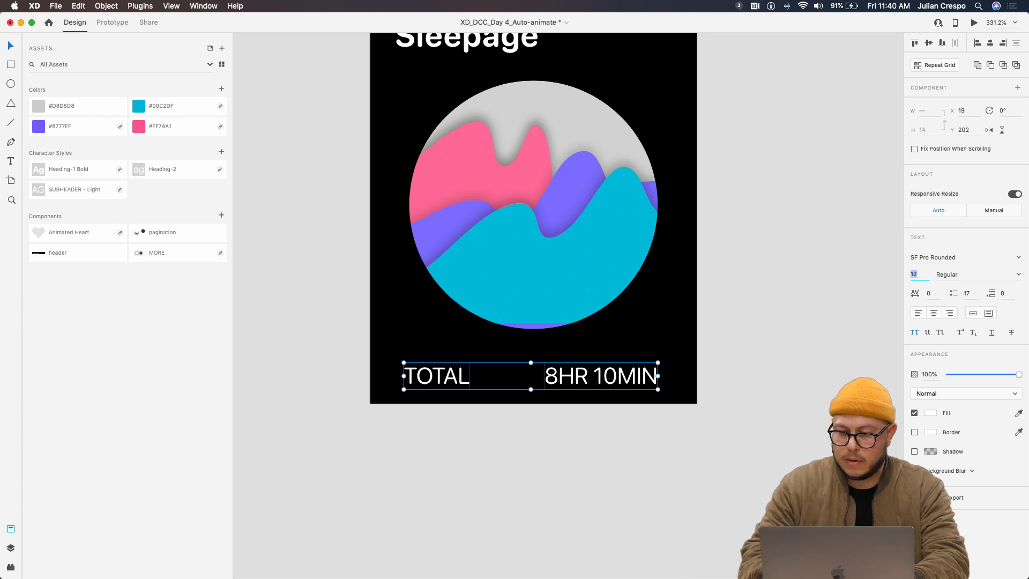
key("Down")
left_click(796, 363)
Add two vertical guides to the watch artboard, about 14 px in from its left and right edges
left_click_drag(621, 377, 631, 377)
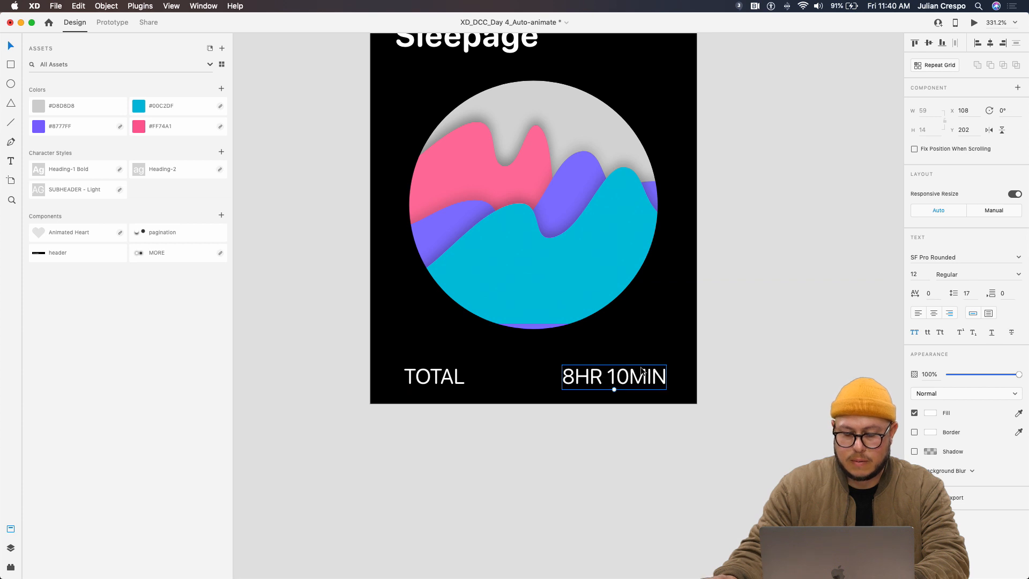
scroll(631, 380, "up", 2)
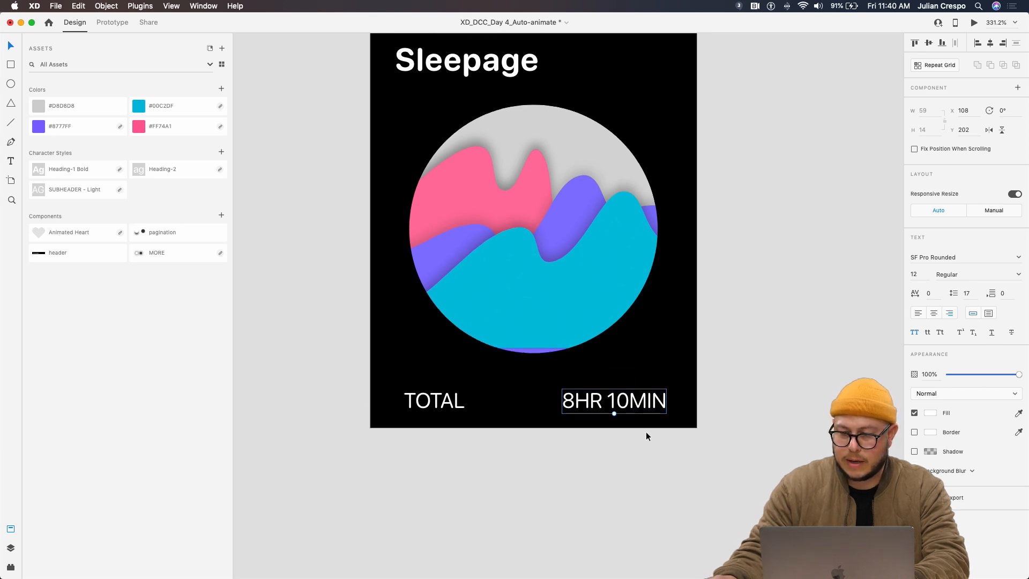
scroll(684, 209, "up", 1)
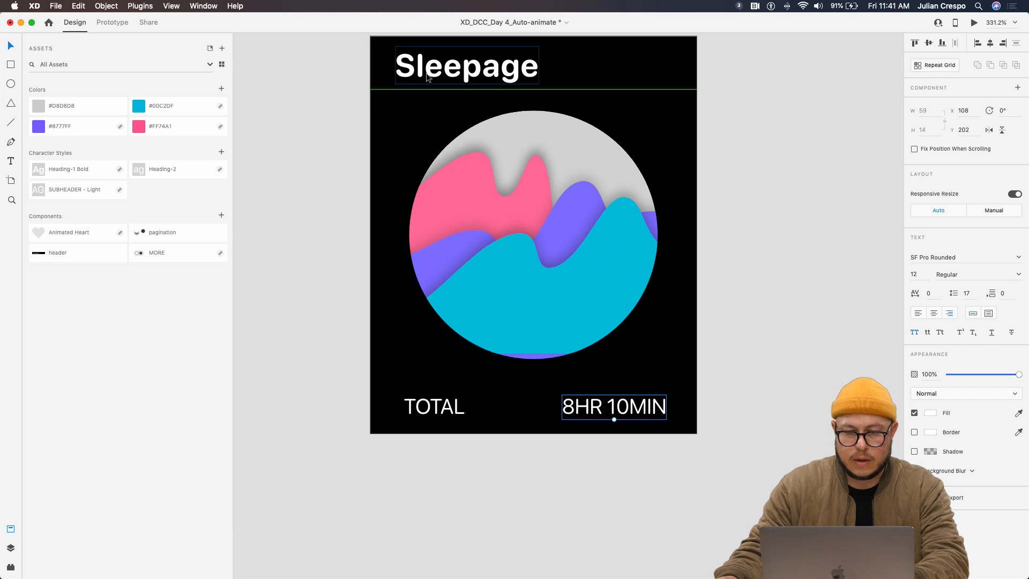
scroll(525, 102, "up", 1)
left_click_drag(368, 45, 672, 91)
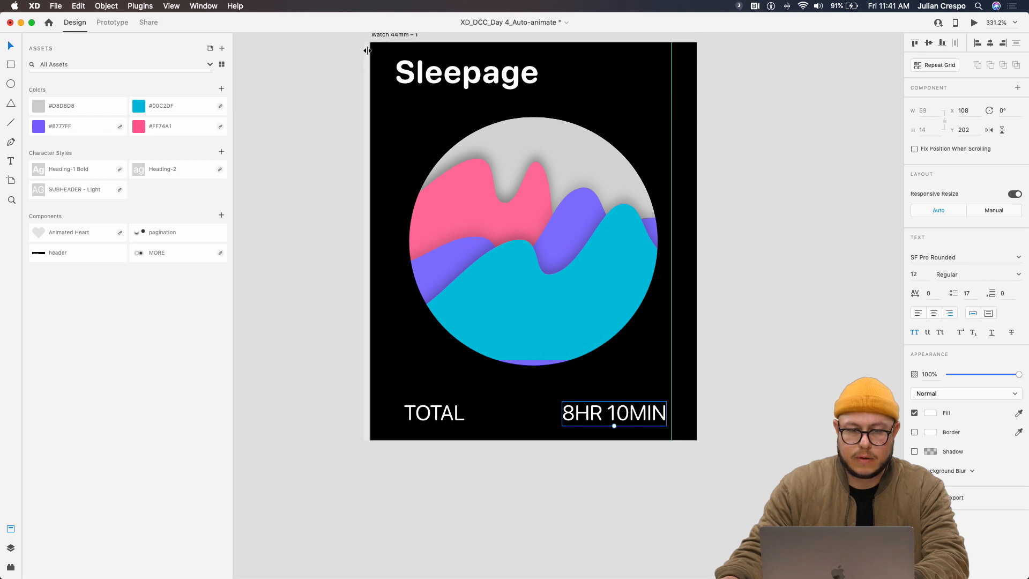
left_click_drag(370, 46, 395, 54)
Align the TOTAL text with the left guide and the 8HR 10MIN text with the right guide
left_click_drag(459, 405, 452, 405)
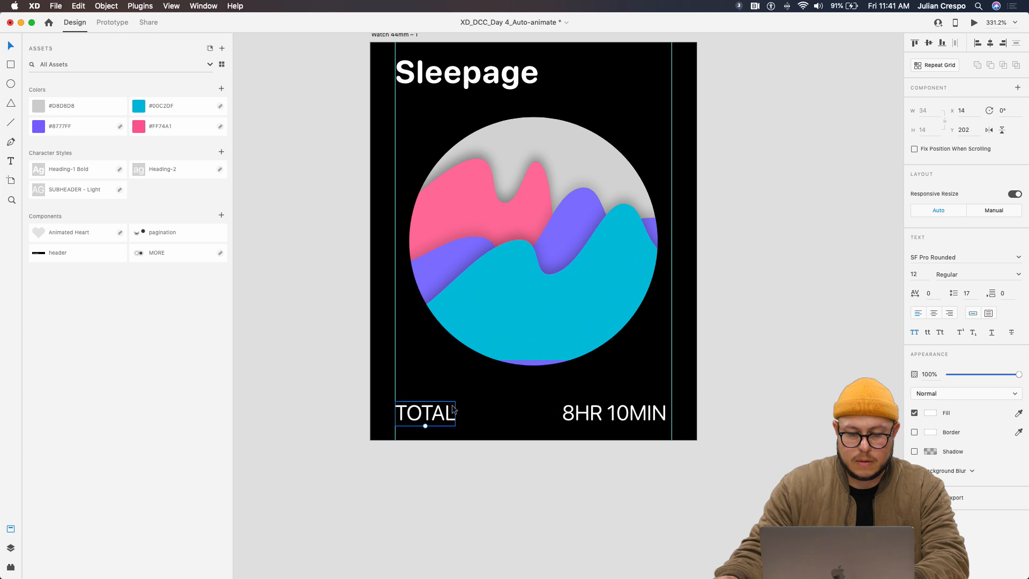
left_click_drag(587, 415, 593, 416)
scroll(724, 391, "down", 2)
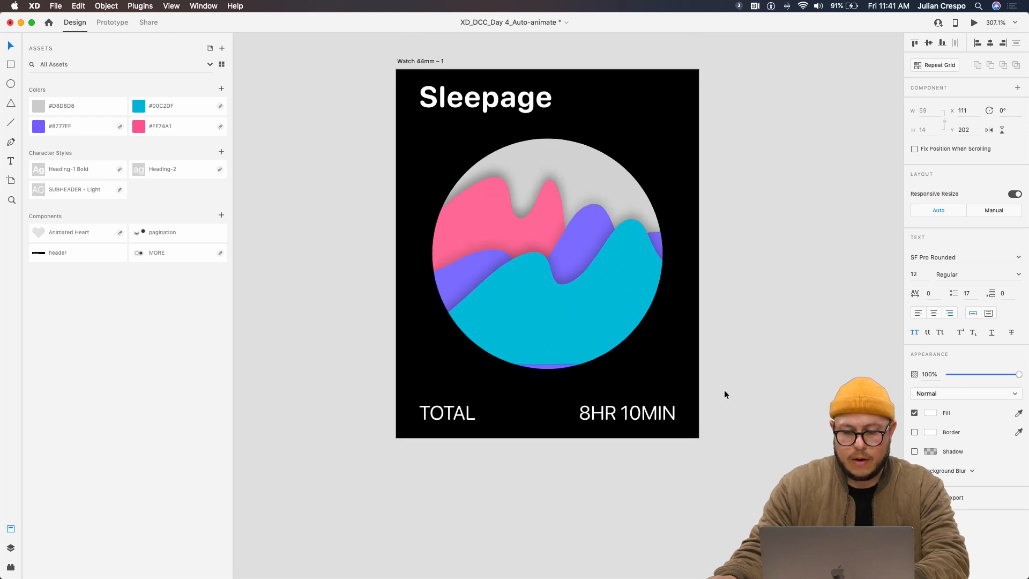
Place an instance of the pagination component between TOTAL and 8HR 10MIN, centered near the artboard's lower edge
scroll(734, 395, "right", 3)
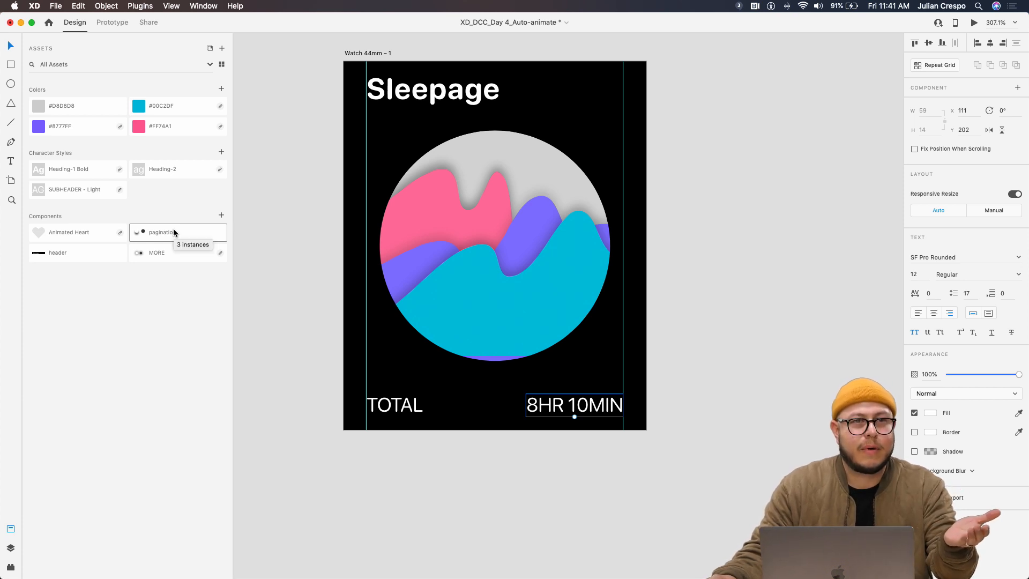
left_click_drag(174, 232, 510, 389)
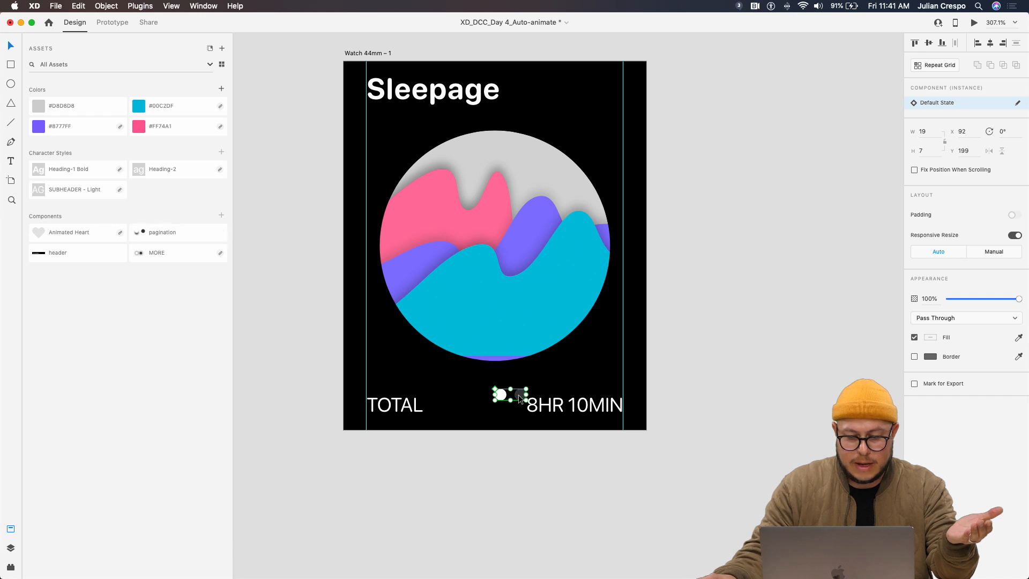
left_click_drag(518, 394, 504, 413)
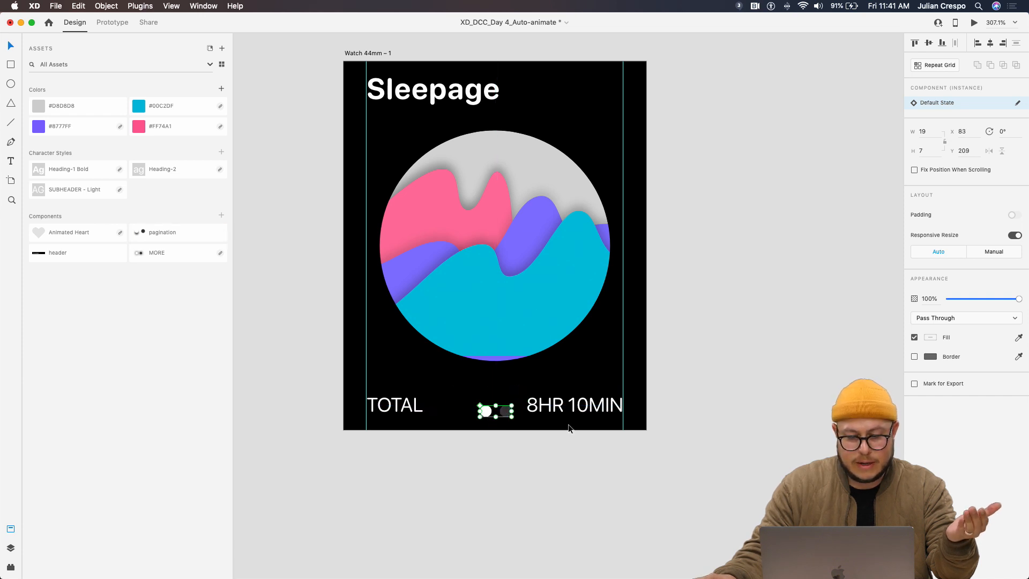
left_click(683, 425)
Fix the position of the Sleepage header component when scrolling
left_click(502, 413)
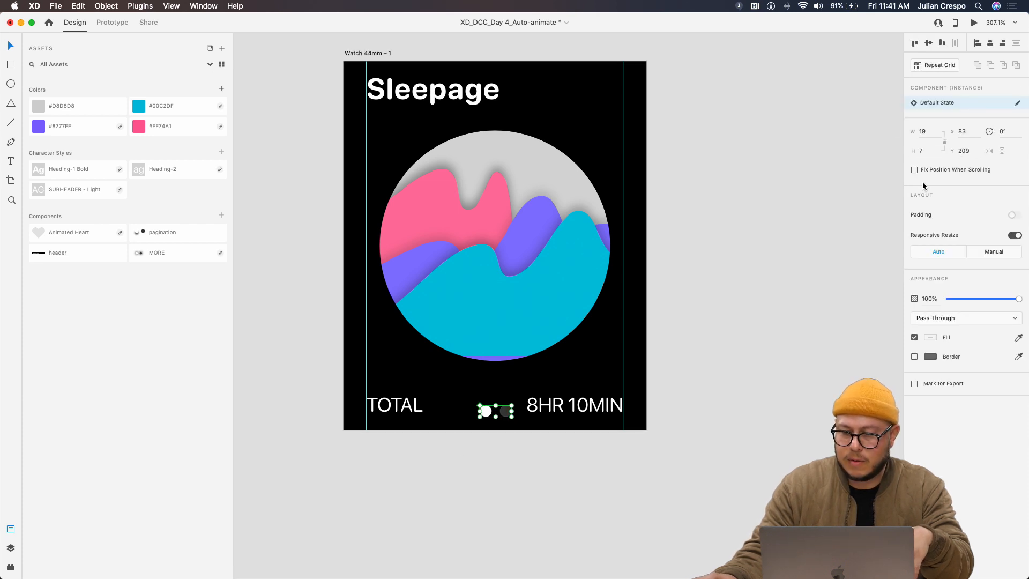
left_click(467, 98)
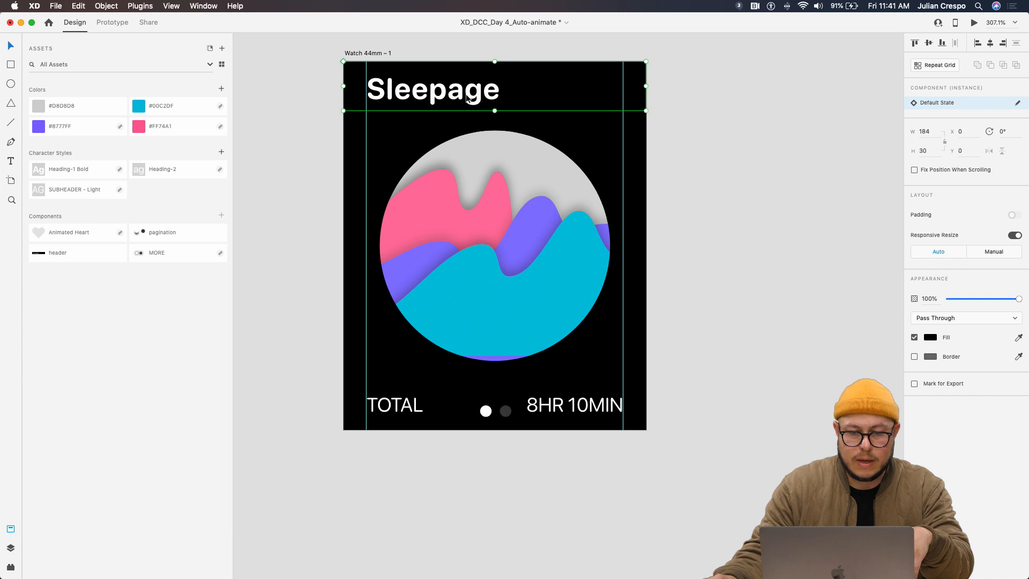
left_click(915, 170)
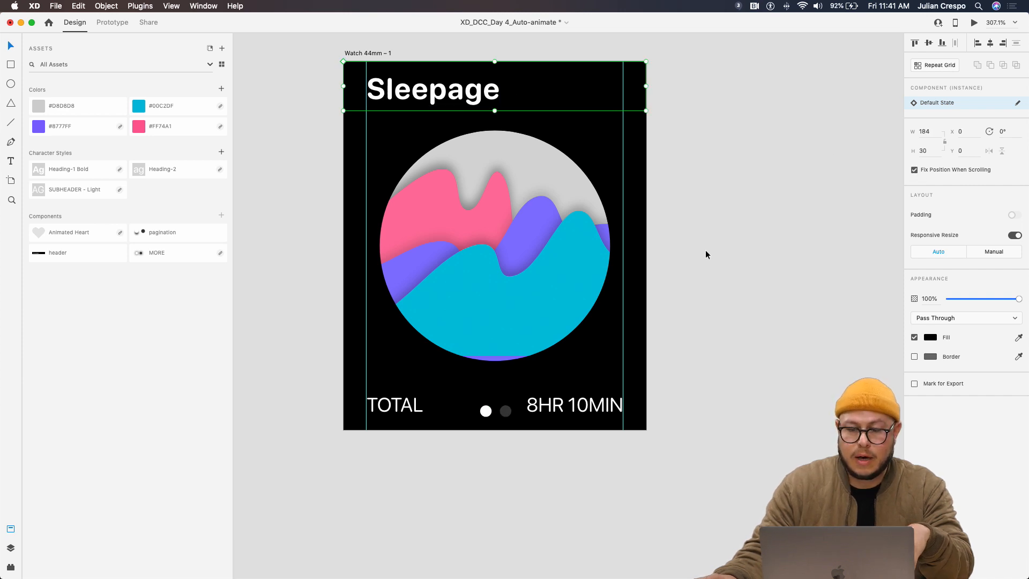
Double the watch artboard's height to 448
left_click(382, 52)
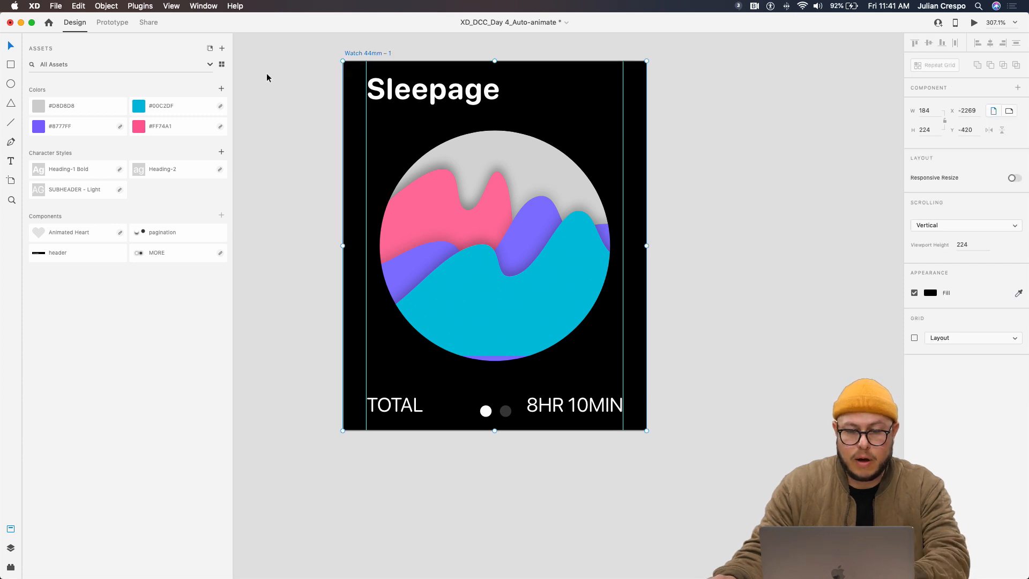
mouse_move(441, 573)
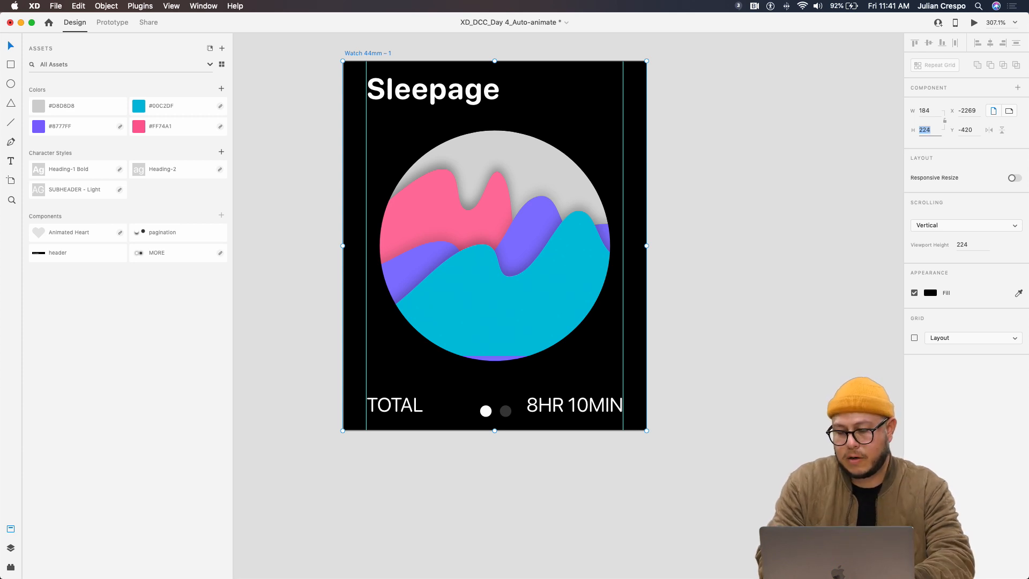
key("Right")
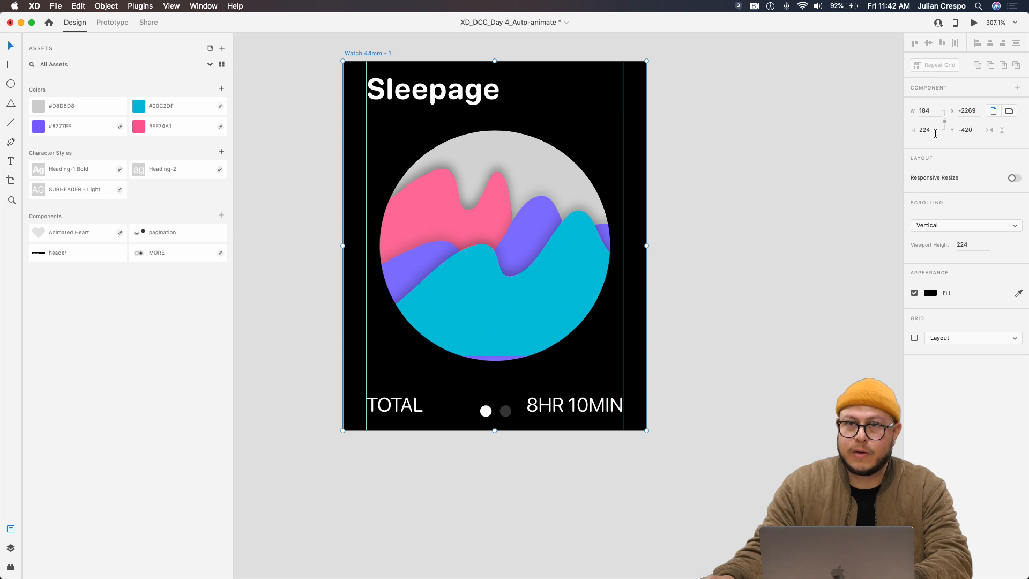
type("*")
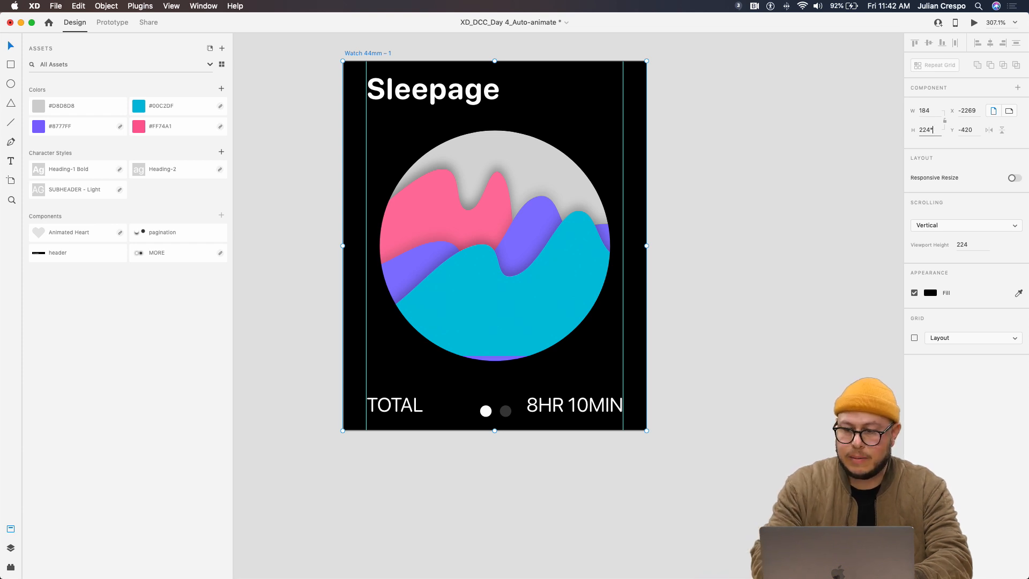
key("Return")
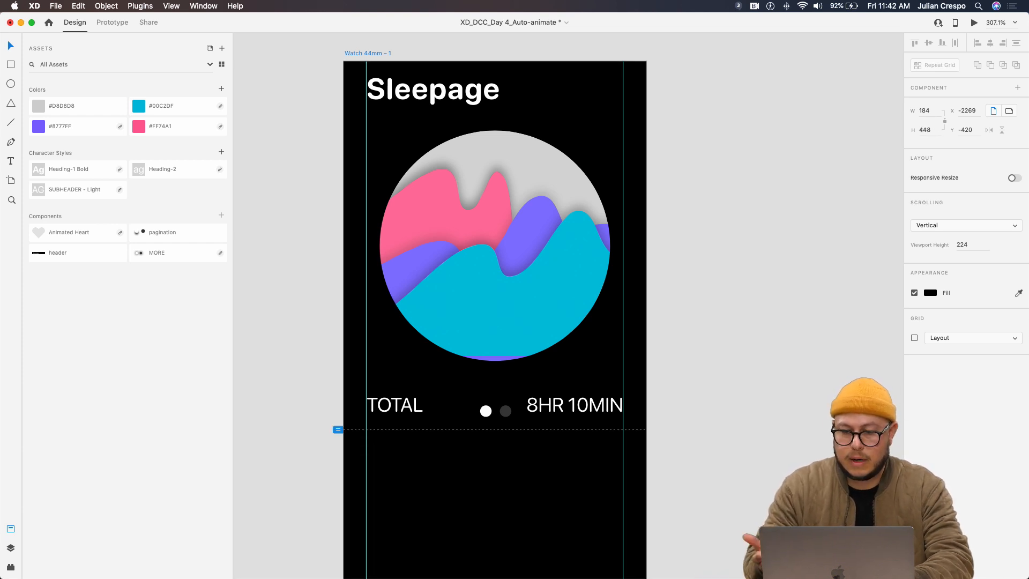
scroll(669, 223, "down", 10)
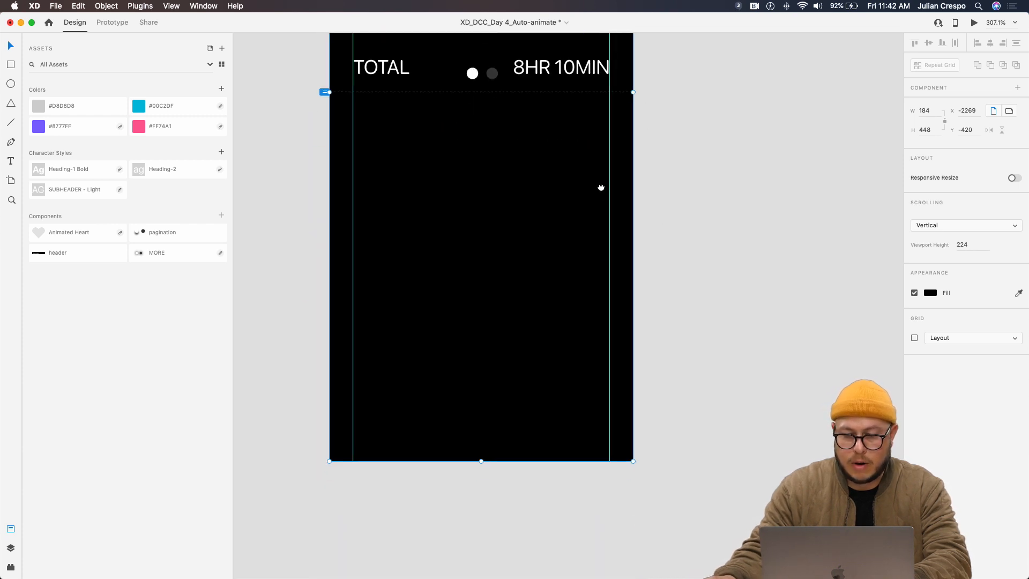
scroll(640, 352, "up", 7)
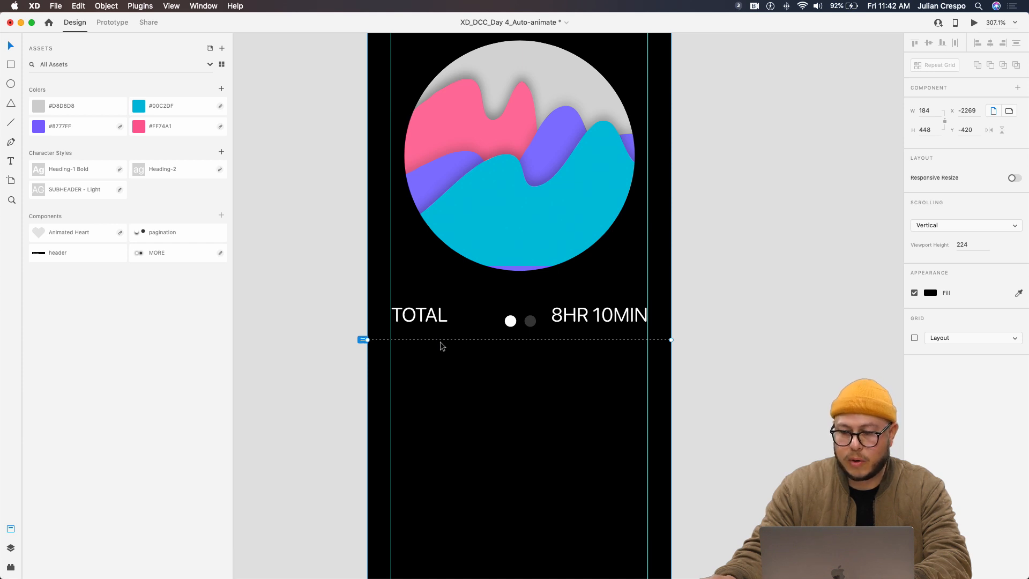
left_click_drag(526, 393, 502, 340)
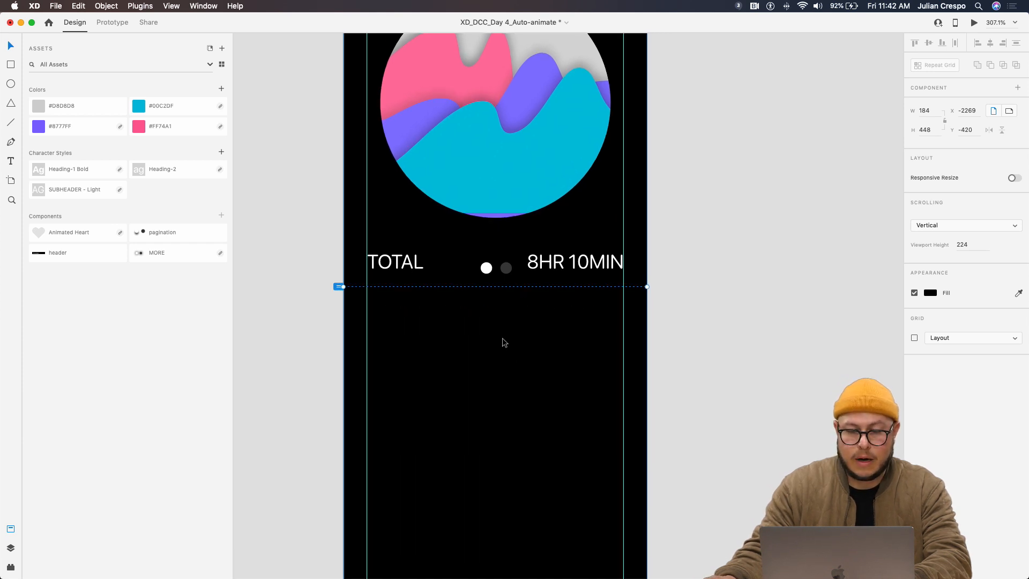
scroll(502, 337, "down", 1)
left_click_drag(485, 215, 500, 252)
scroll(500, 256, "up", 4)
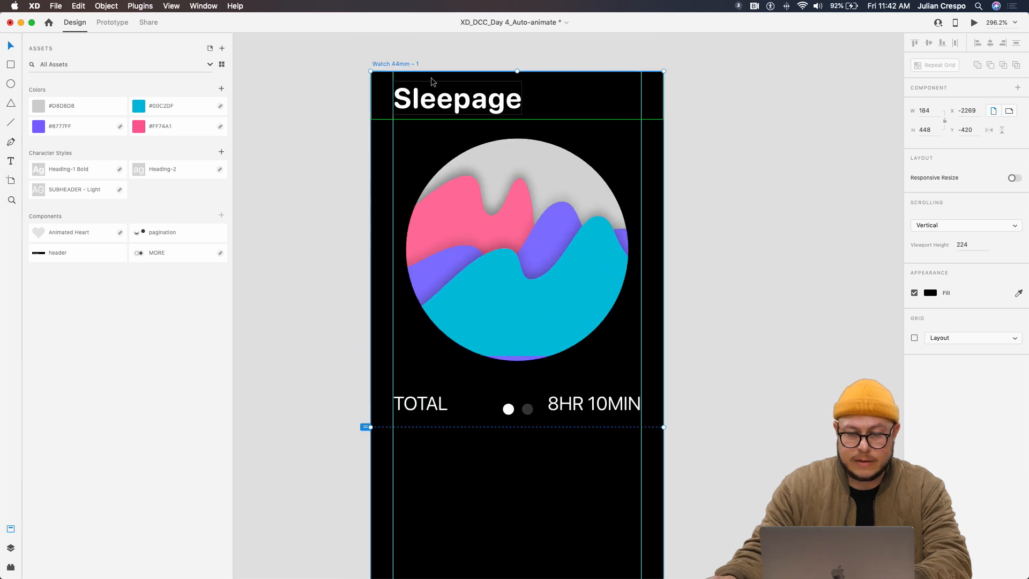
Preview the watch prototype and scroll it to check the fixed header and page scrolling
left_click(974, 22)
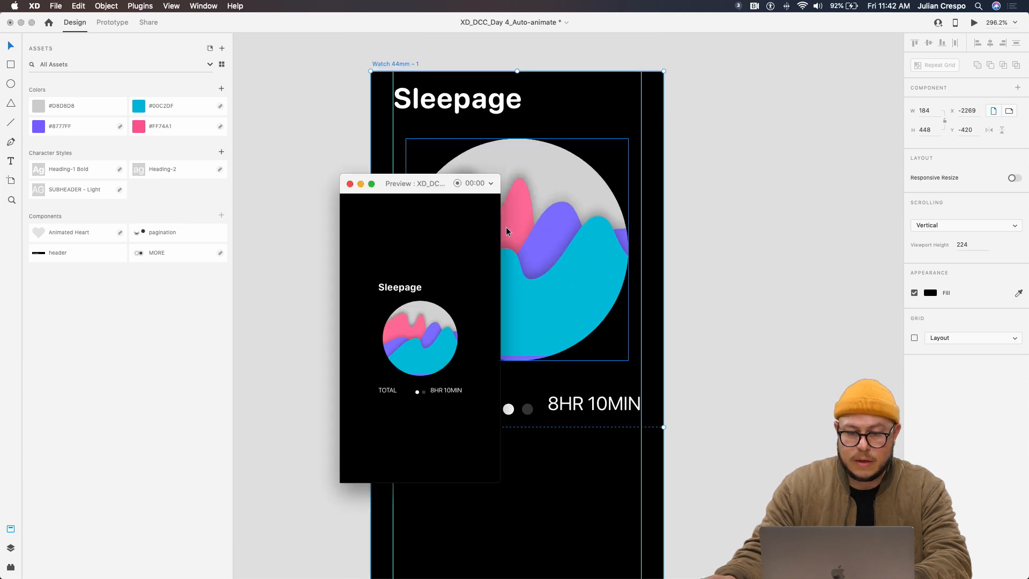
scroll(427, 340, "down", 3)
scroll(427, 338, "up", 3)
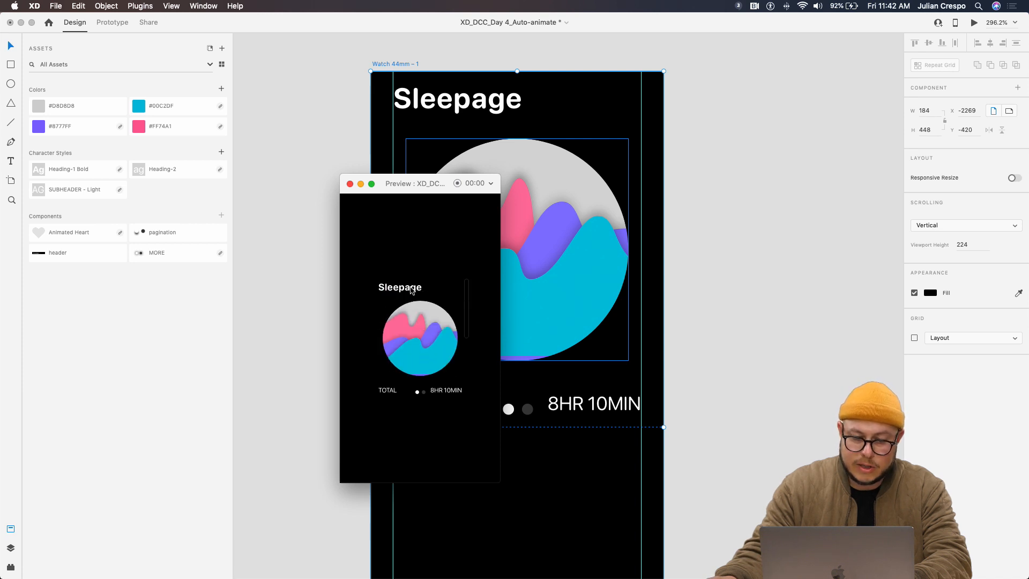
left_click(350, 184)
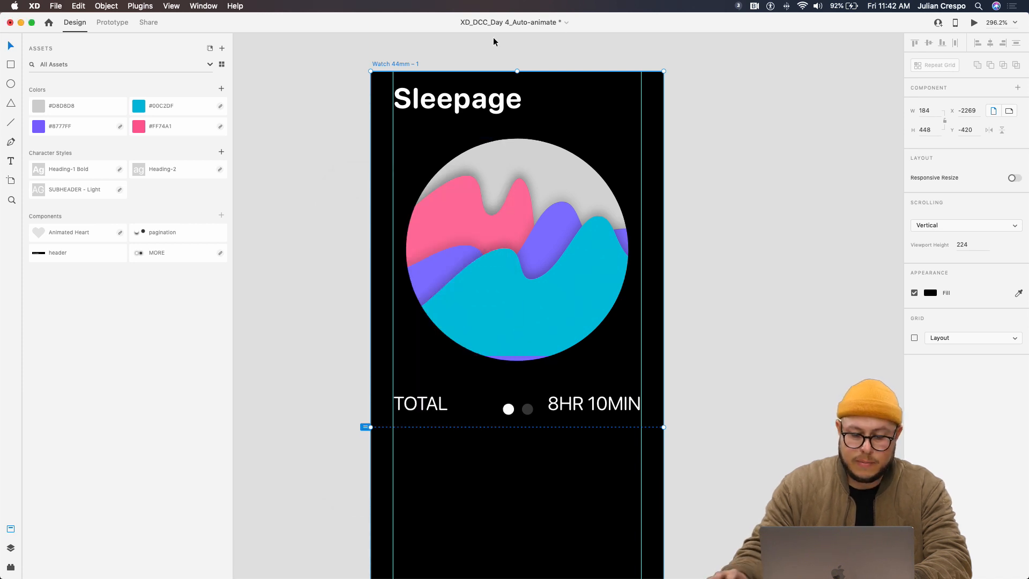
Collapse the mask group's layers and move the header component to the front of the watch artboard's layer stack
key("super+shift+y")
key("super+shift+y")
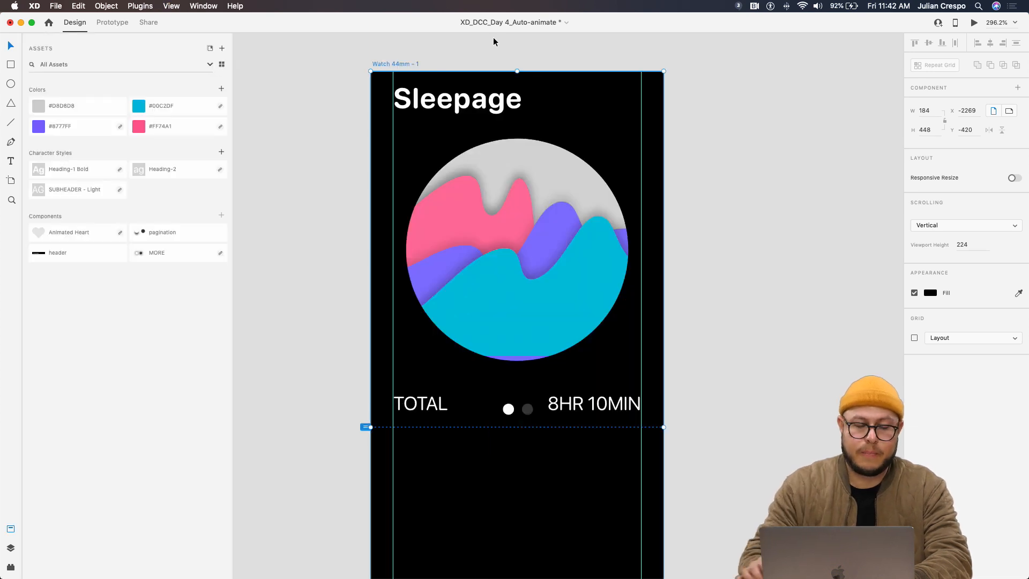
key("super+y")
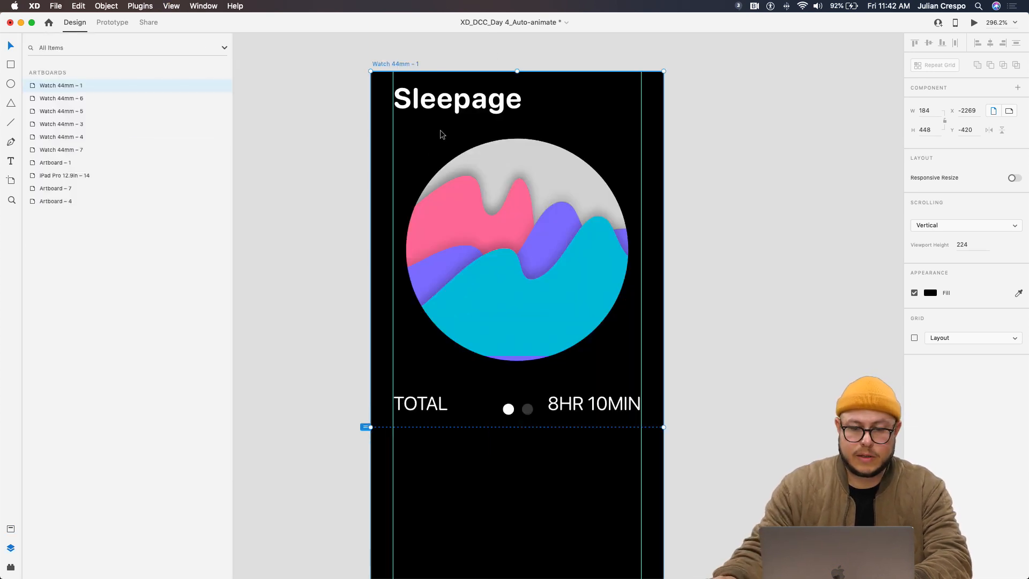
left_click(444, 108)
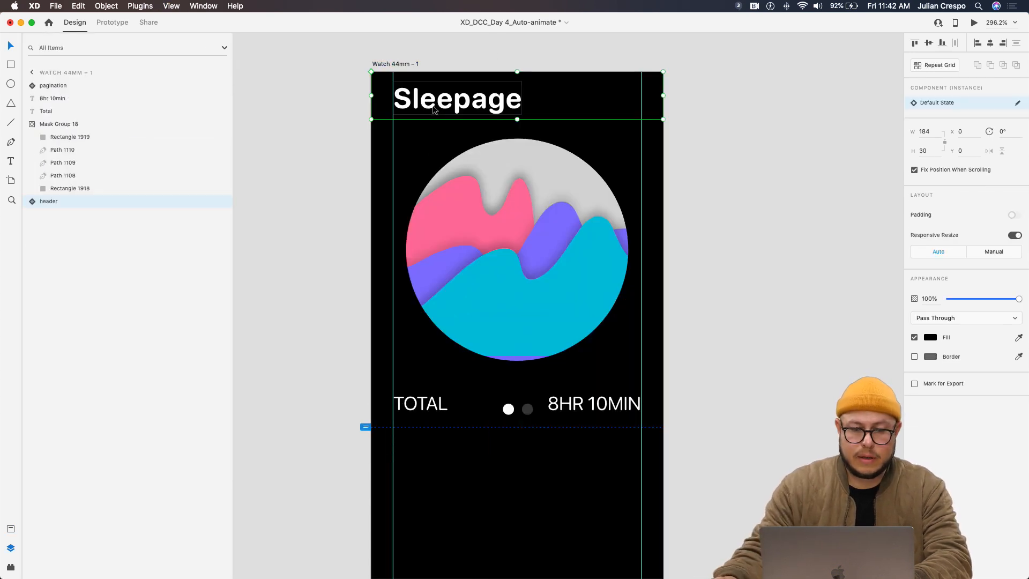
left_click(29, 124)
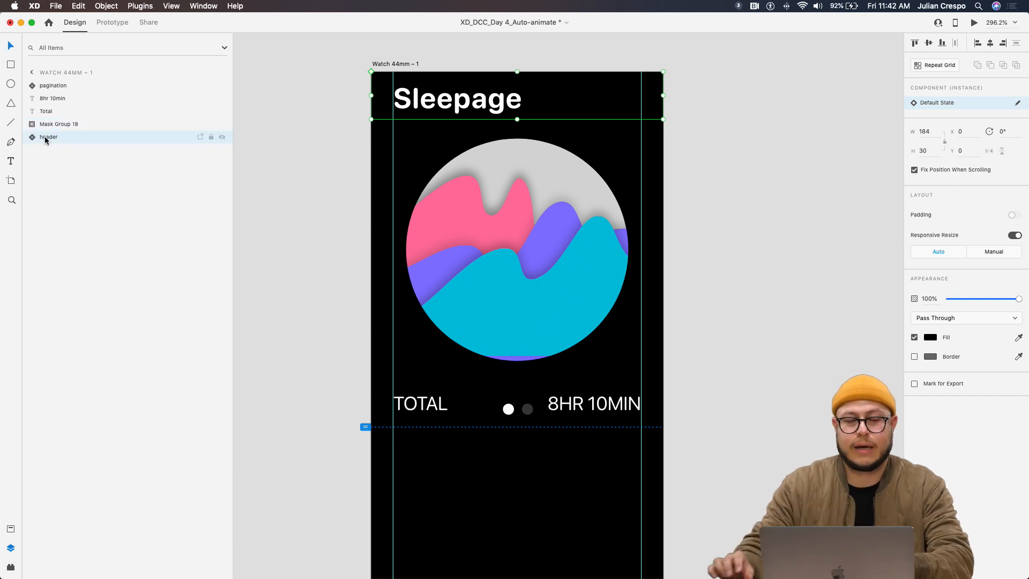
left_click(67, 167)
left_click(57, 140)
left_click_drag(51, 139, 53, 82)
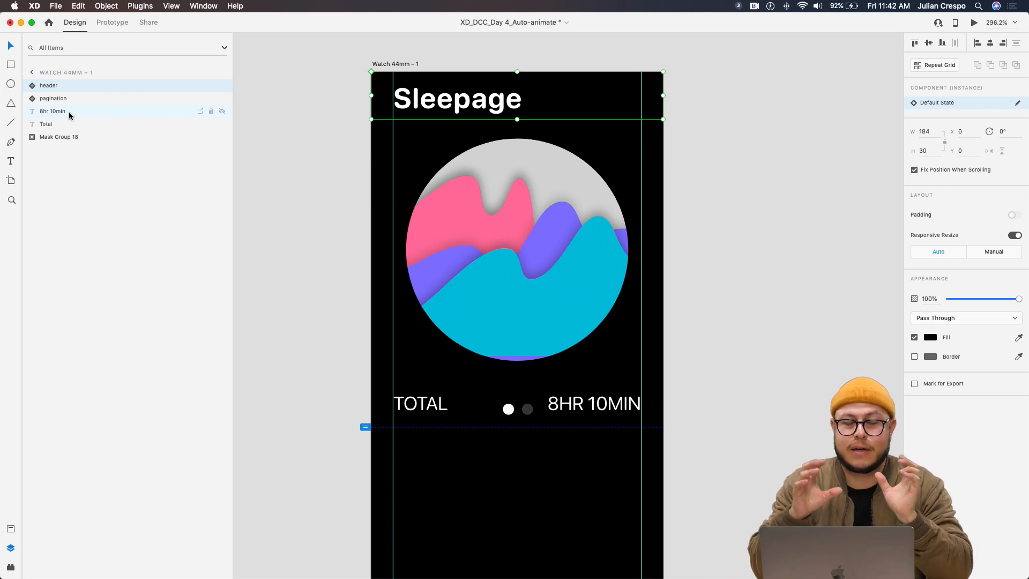
left_click(749, 301)
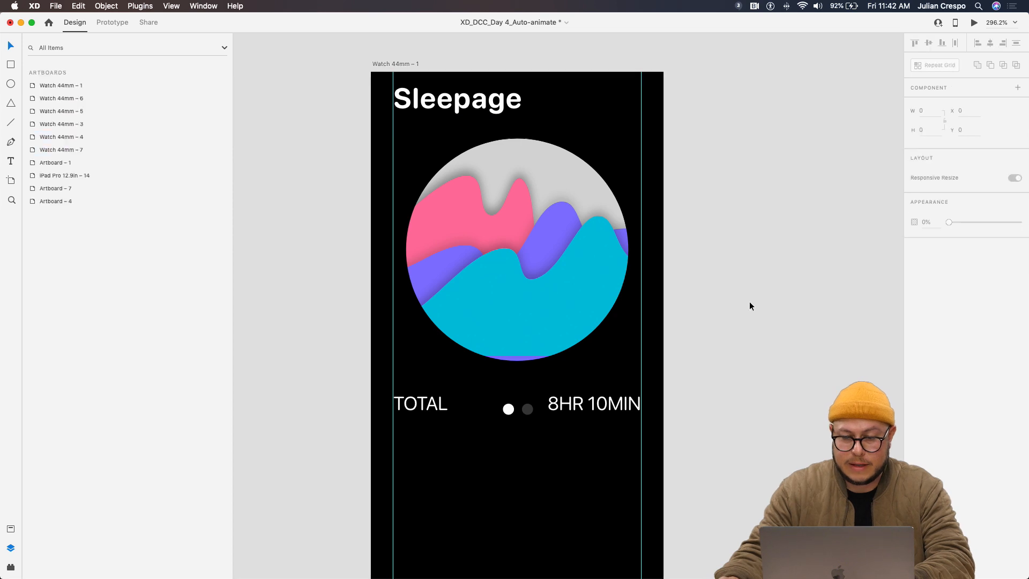
Stretch the cyan wave inside the mask group to a height of about 91, down to the circle's lower edge
scroll(548, 232, "down", 4)
double_click(522, 233)
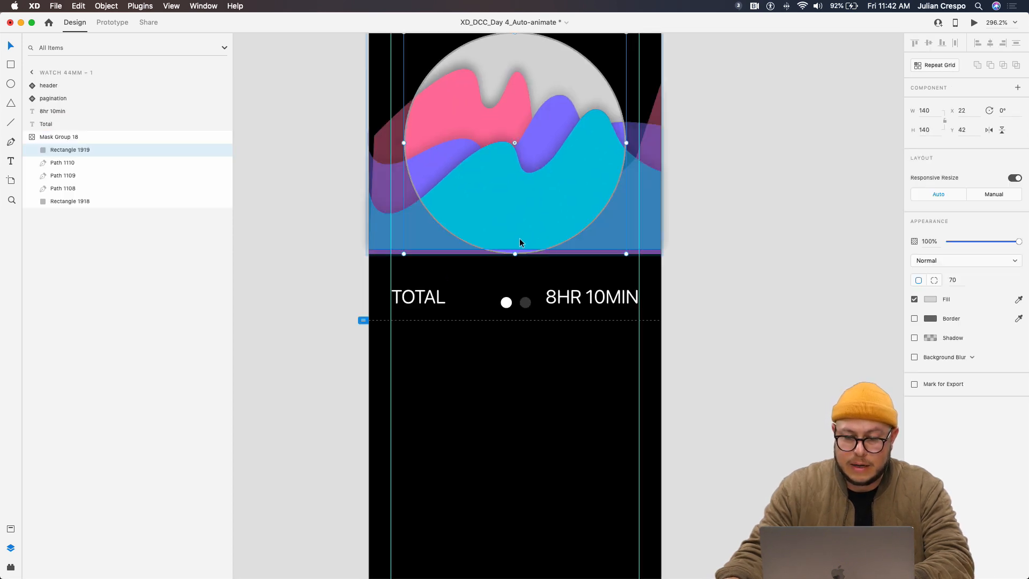
left_click(520, 234)
left_click_drag(515, 249, 516, 254)
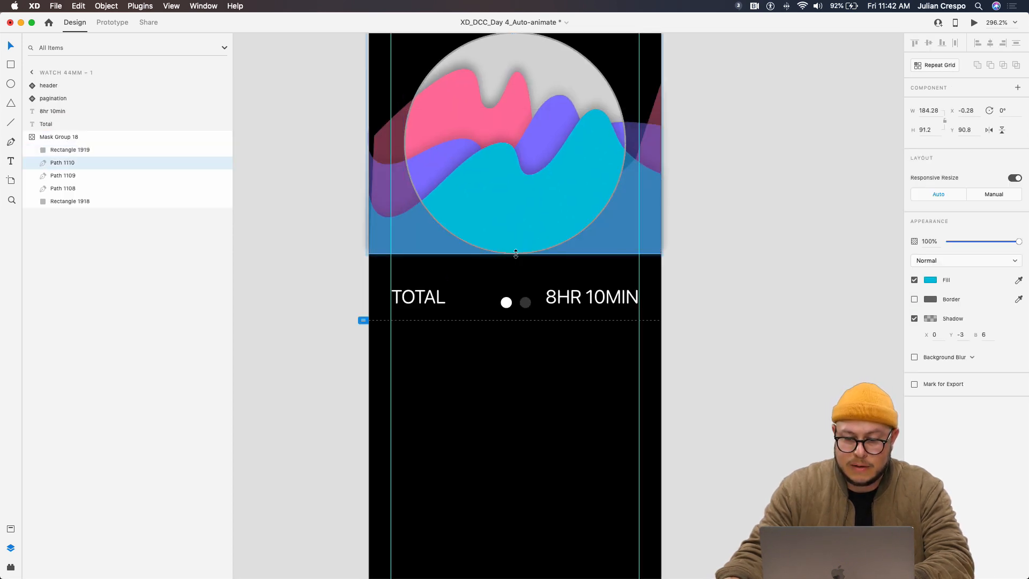
left_click(777, 288)
Duplicate the masked wave circle straight down into the area below the viewport line, at X 22, Y 236
scroll(762, 310, "down", 3)
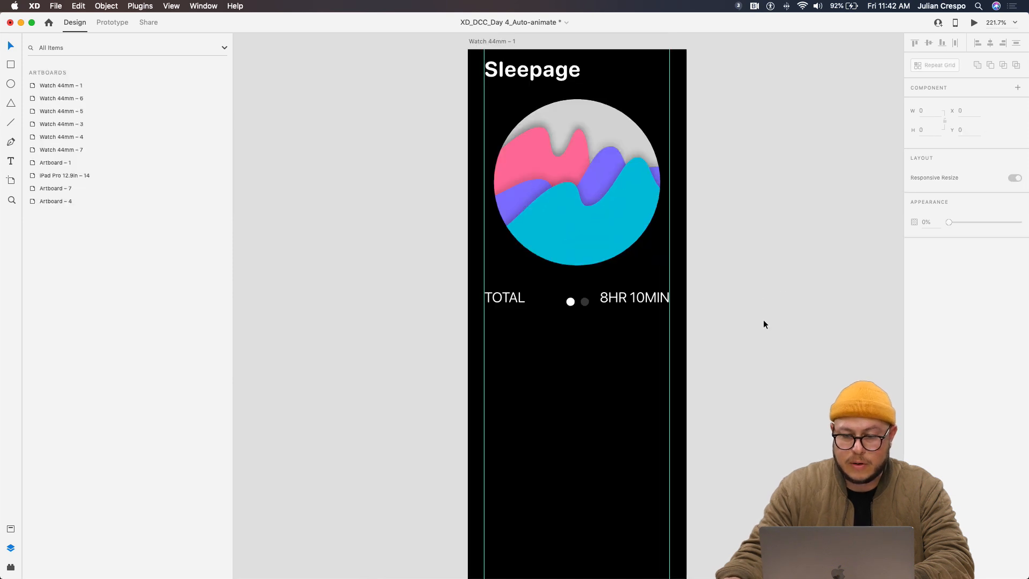
scroll(713, 220, "down", 5)
scroll(713, 219, "right", 3)
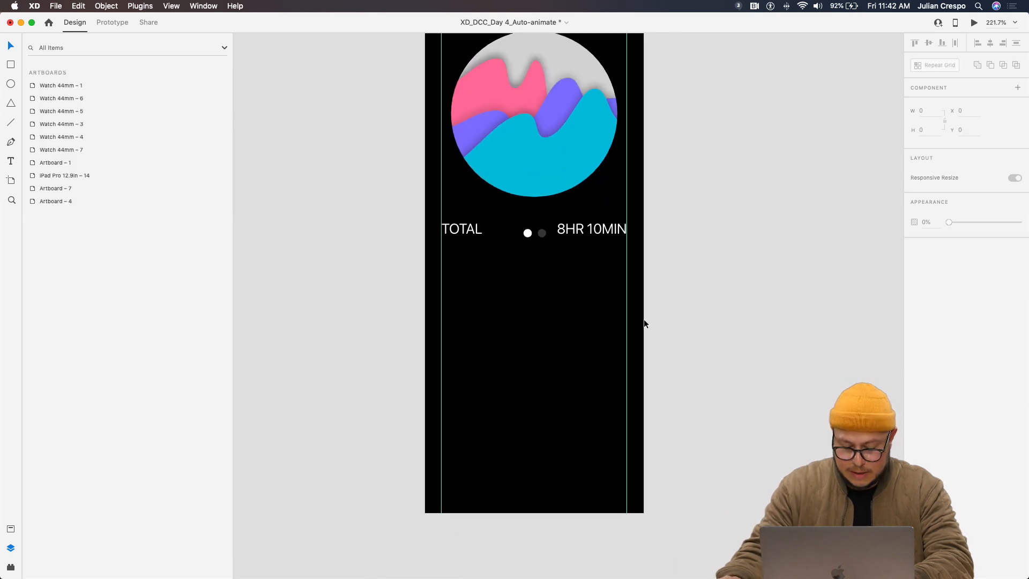
scroll(557, 322, "up", 3)
left_click(528, 121)
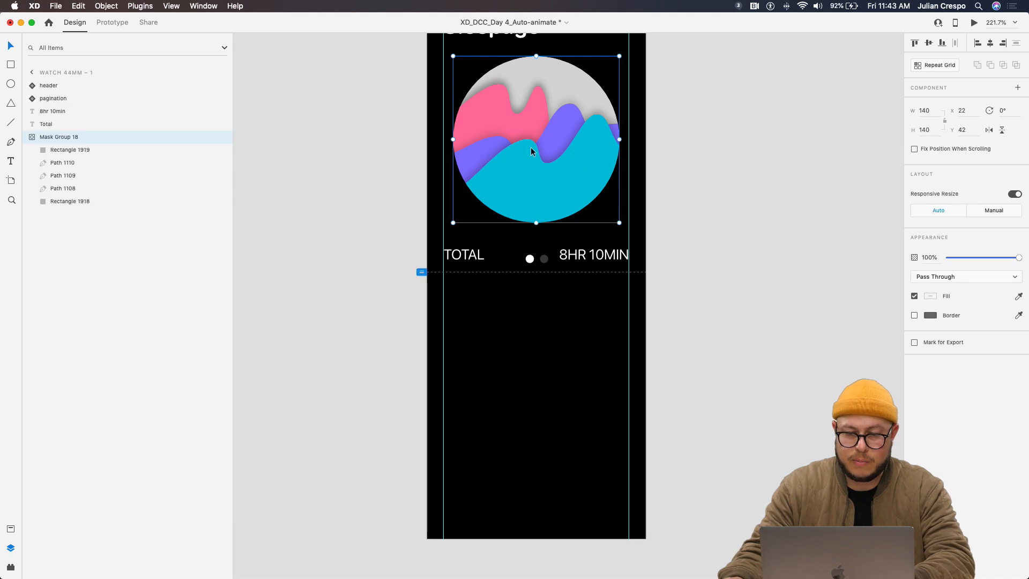
left_click_drag(528, 203, 529, 376)
scroll(541, 332, "down", 6)
scroll(541, 333, "left", 2)
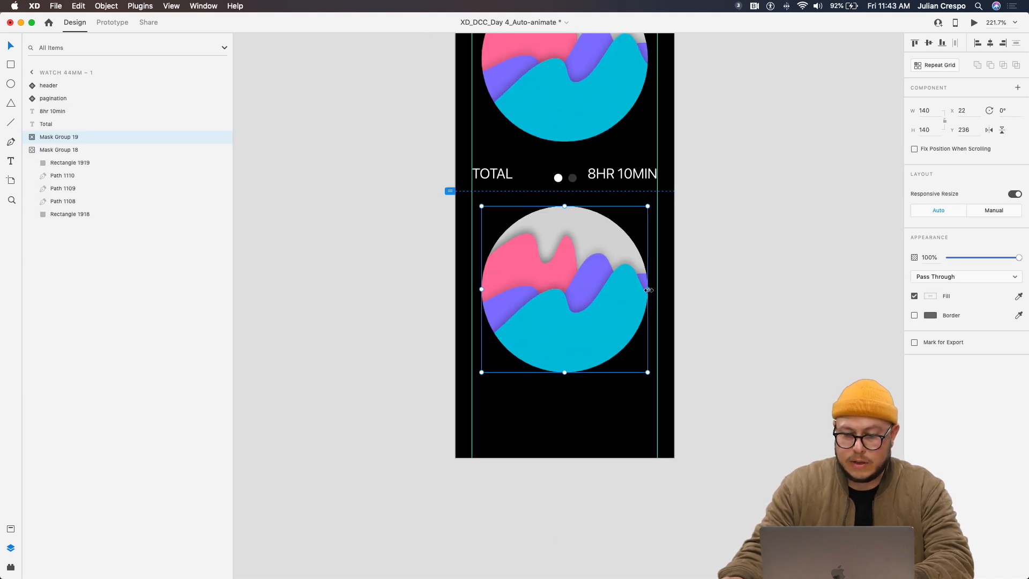
Scale the copied wave circle to 26 × 26 and align it with the left guide at X 14, Y 275
left_click_drag(648, 290, 625, 288)
key("super+z")
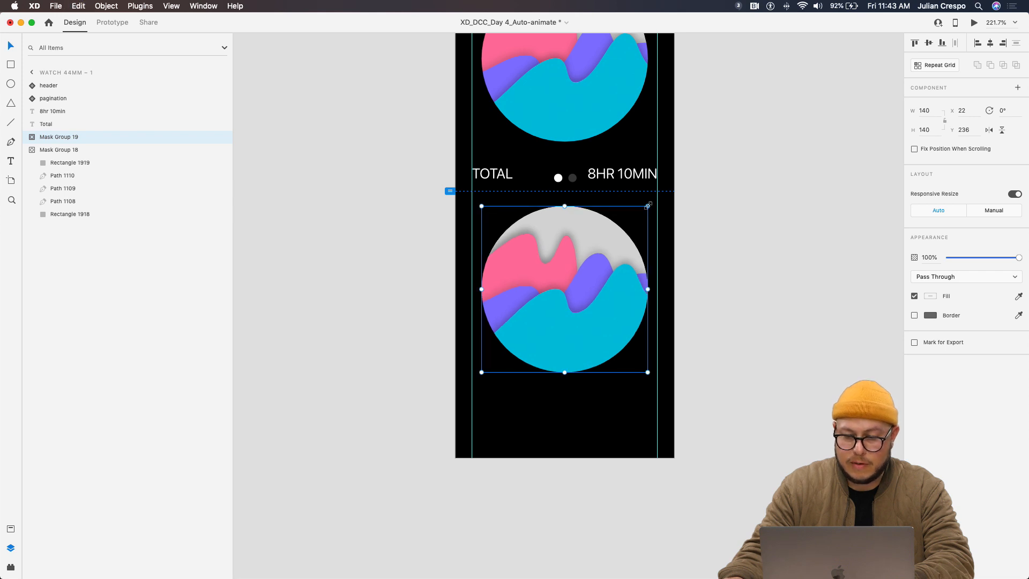
left_click_drag(648, 205, 491, 273)
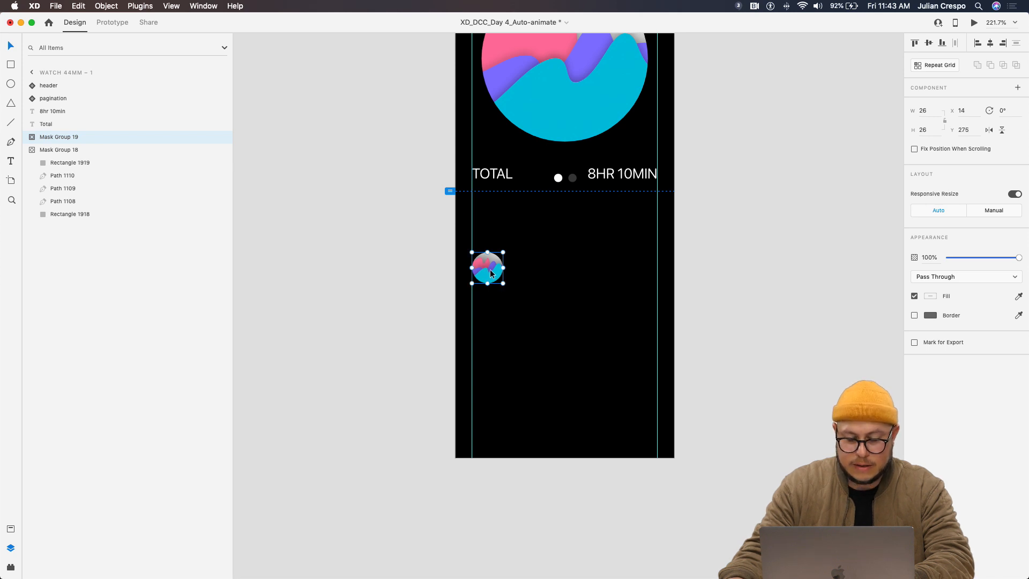
Add the text LIGHT beside the small wave circle, positioned at X 46, Y 275
scroll(490, 273, "up", 5)
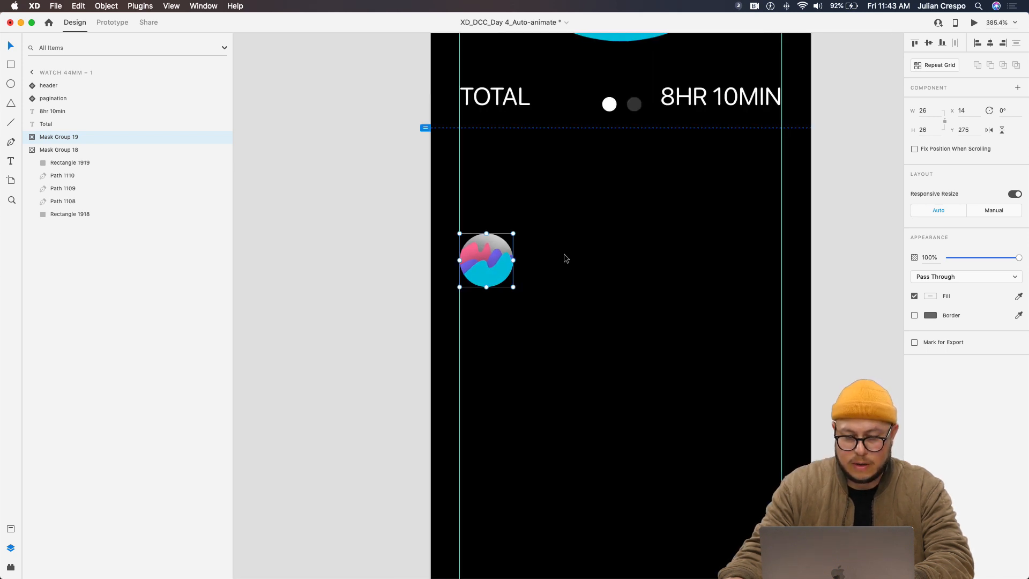
left_click(528, 264)
left_click(497, 271)
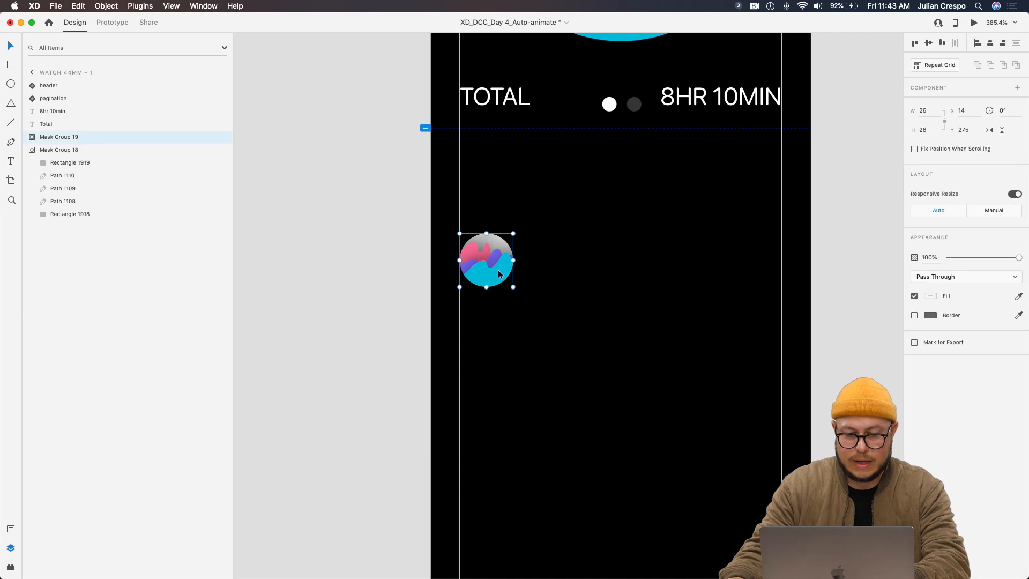
left_click(539, 242)
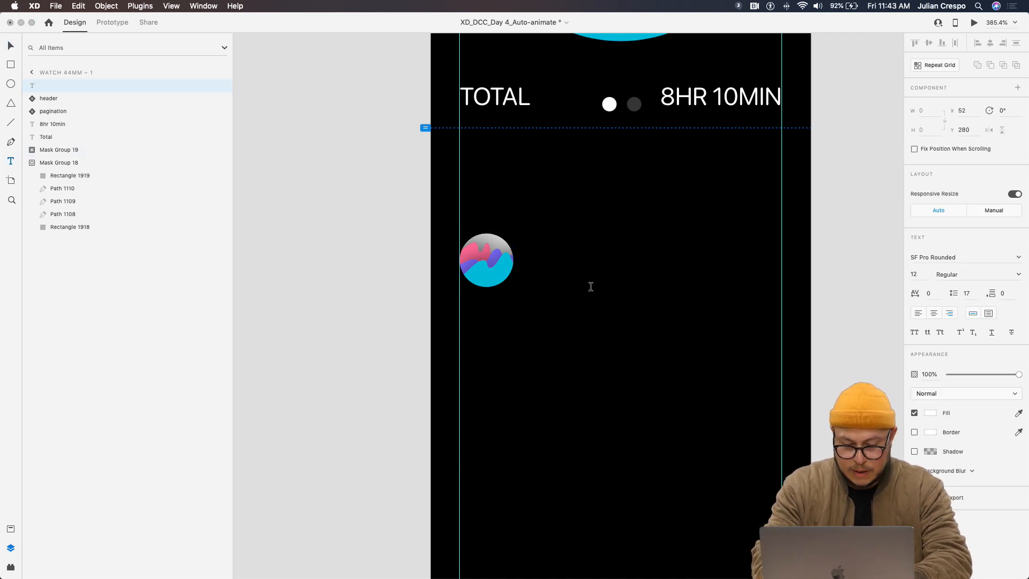
type("LIGHT")
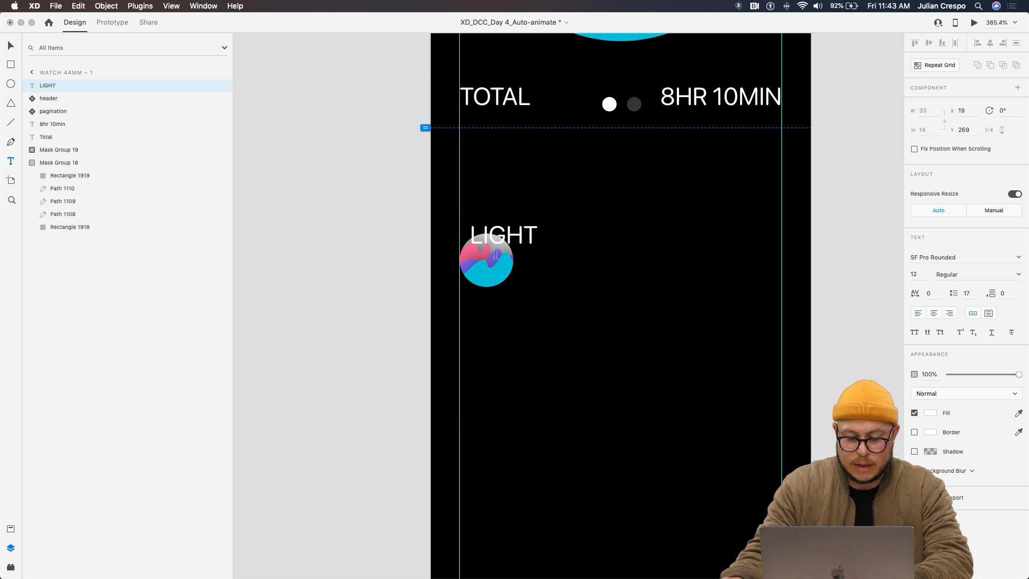
key("Escape")
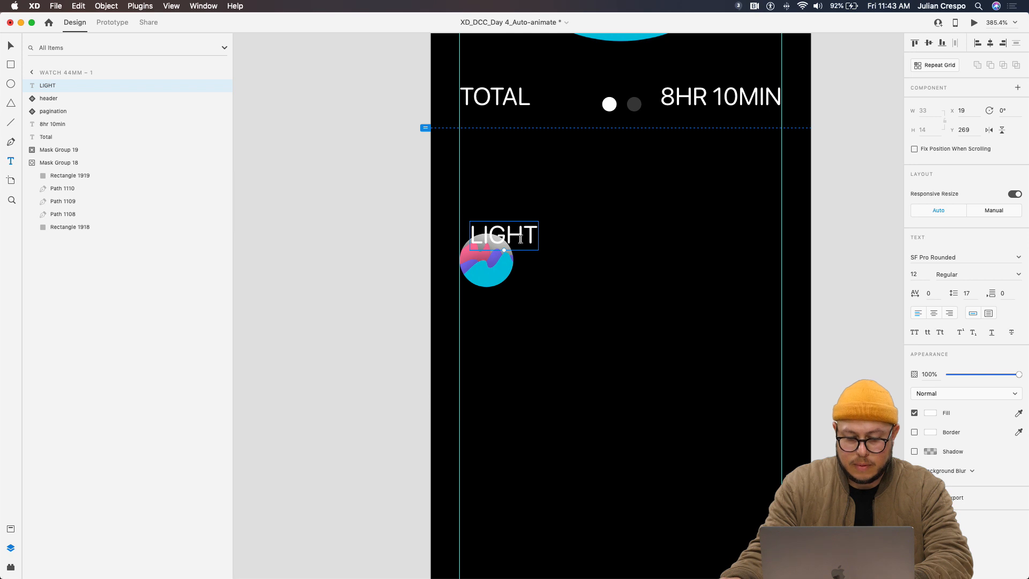
left_click_drag(520, 239, 574, 252)
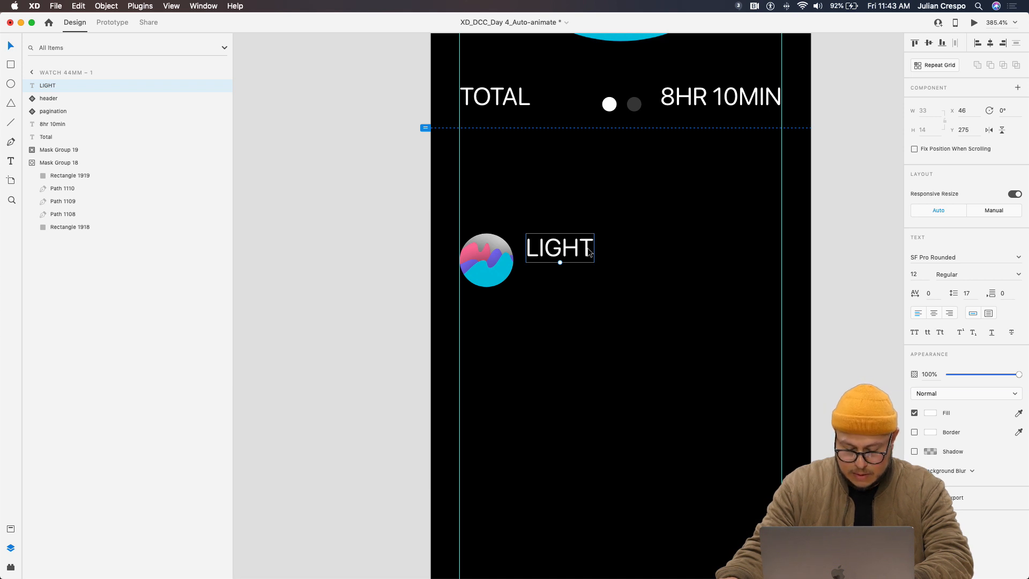
Duplicate the LIGHT text to its right at X 85, change the copy to 45% and color it #FF74A1
left_click_drag(588, 252, 659, 253)
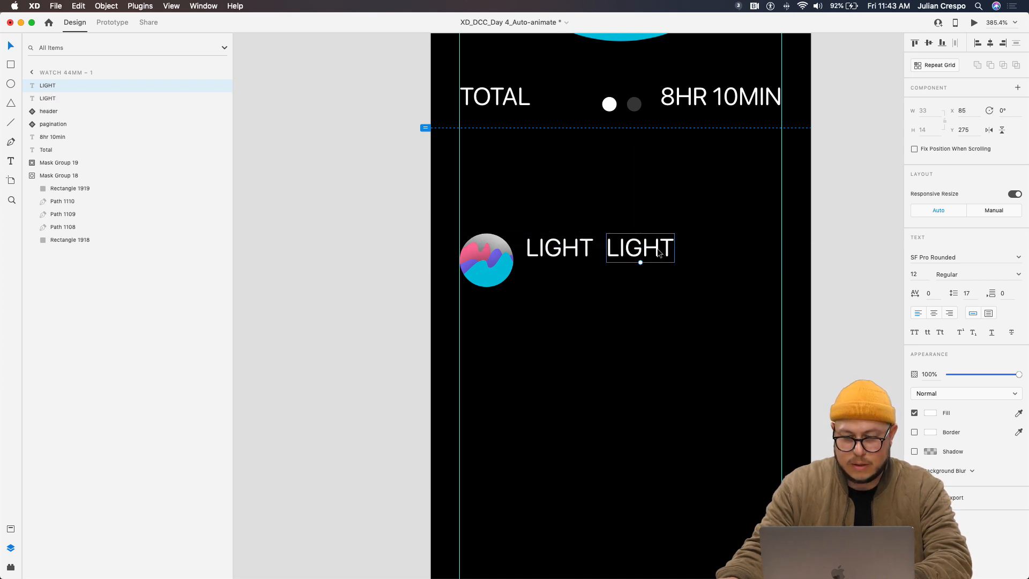
double_click(659, 253)
type("45%")
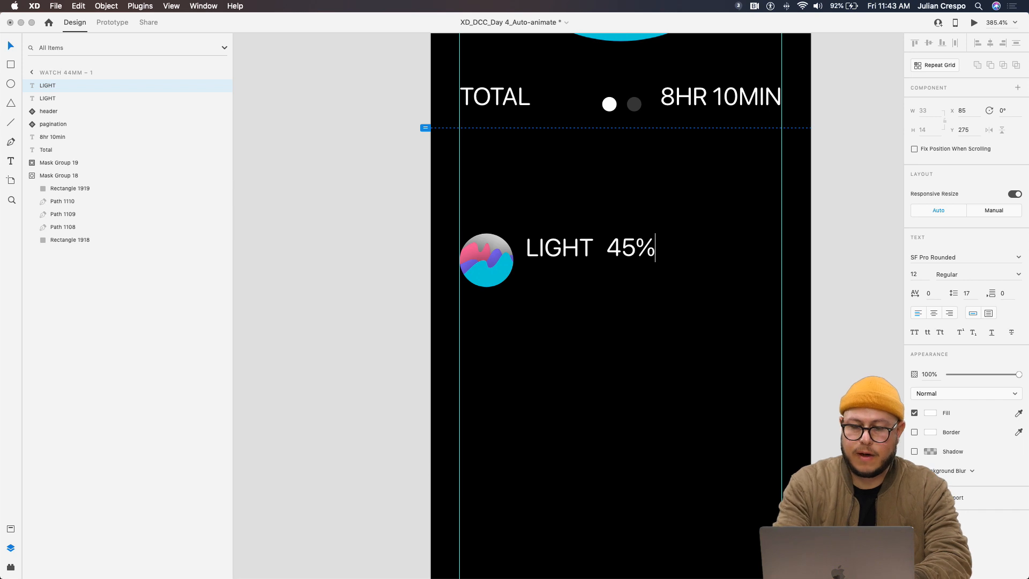
key("Escape")
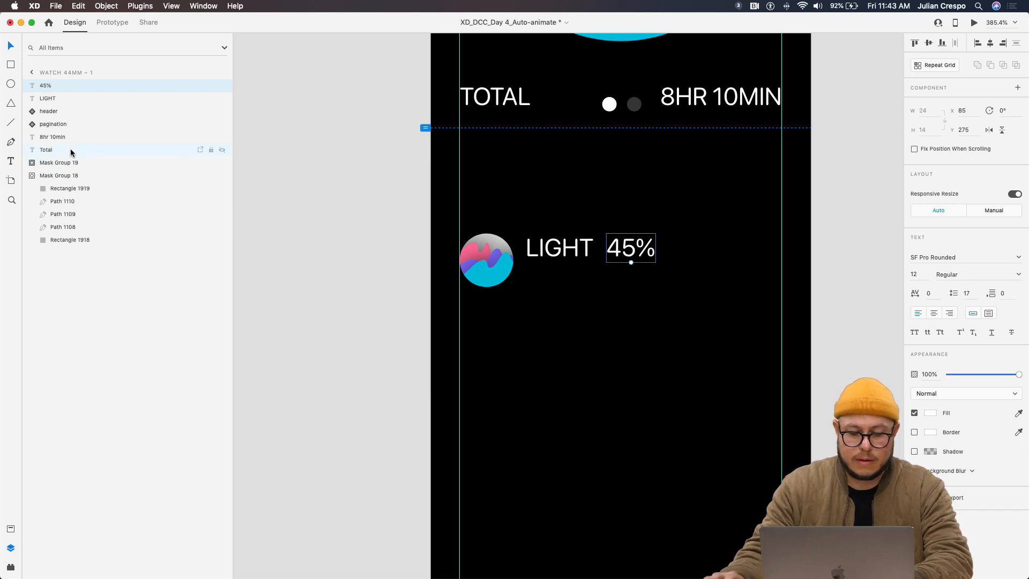
key("super+shift+y")
left_click(145, 127)
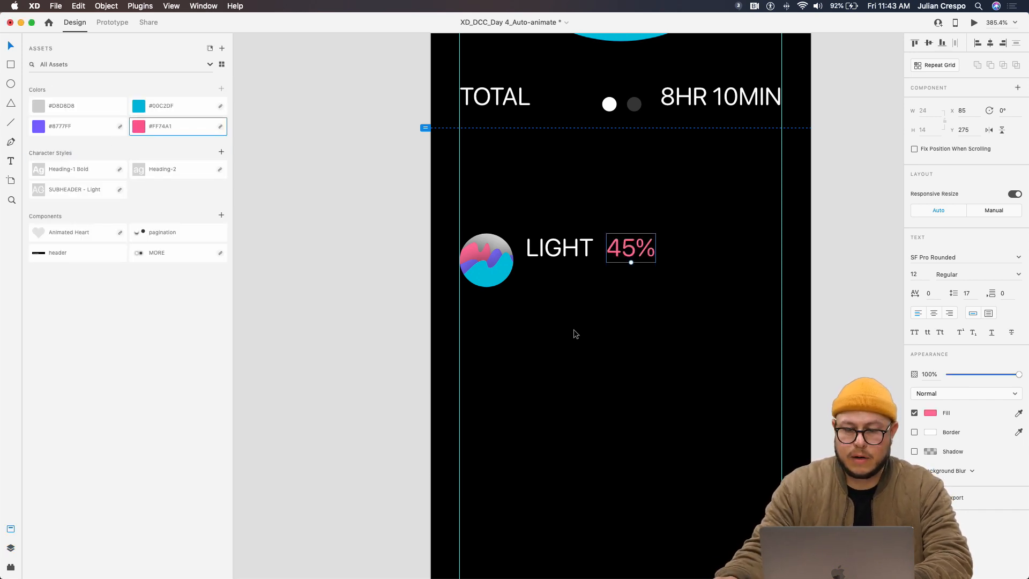
left_click(588, 311)
Duplicate LIGHT directly below it, change the copy to "3.7 hrs" and apply the Heading-2 character style
left_click(569, 251)
left_click_drag(569, 252, 569, 280)
double_click(567, 277)
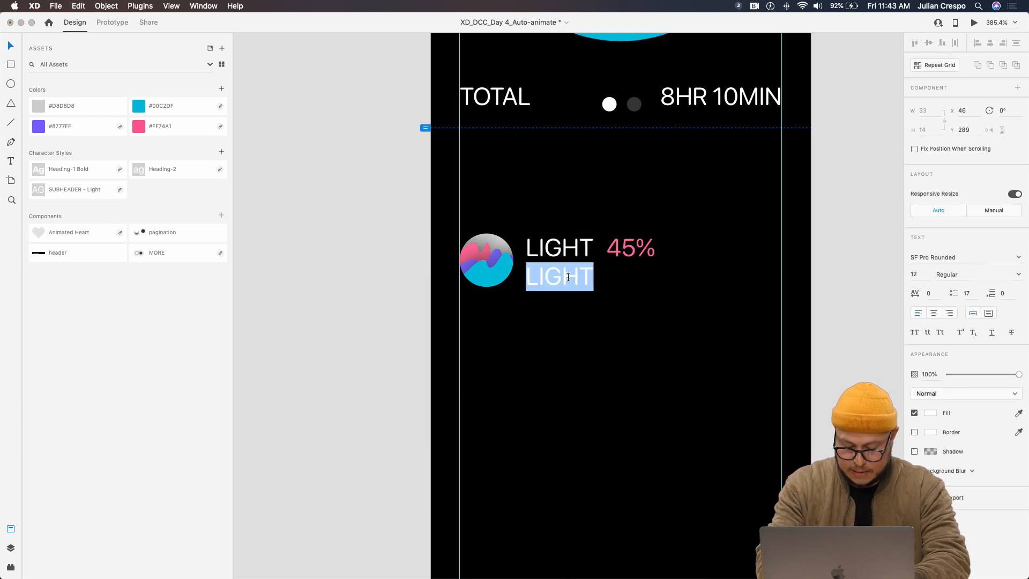
type("3.7")
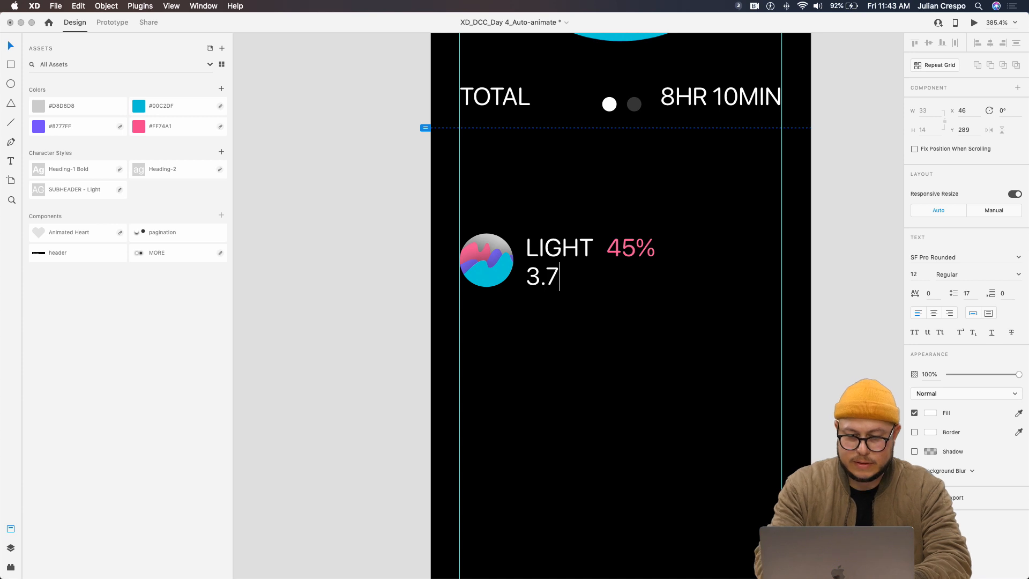
type(" hrs")
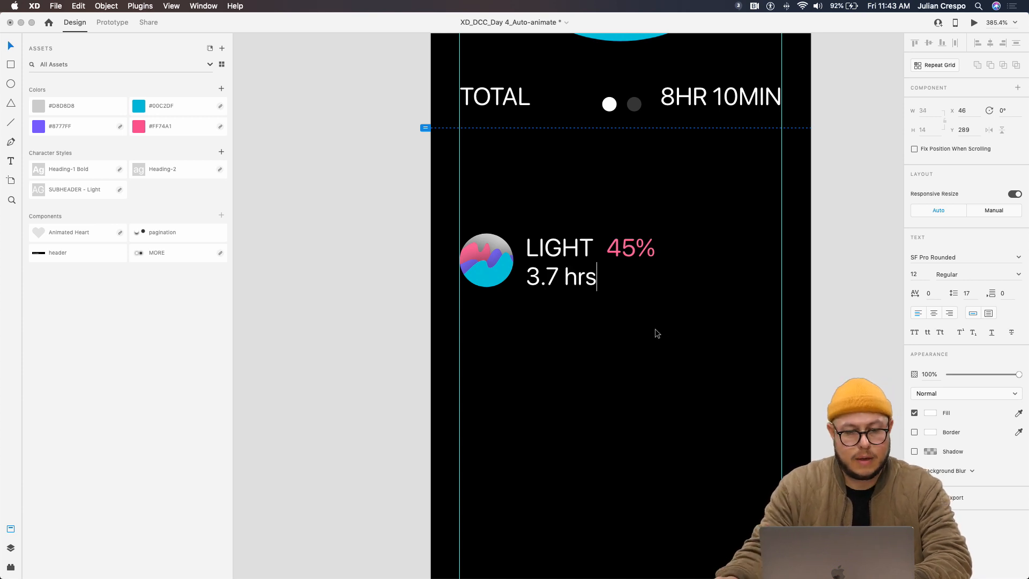
key("Escape")
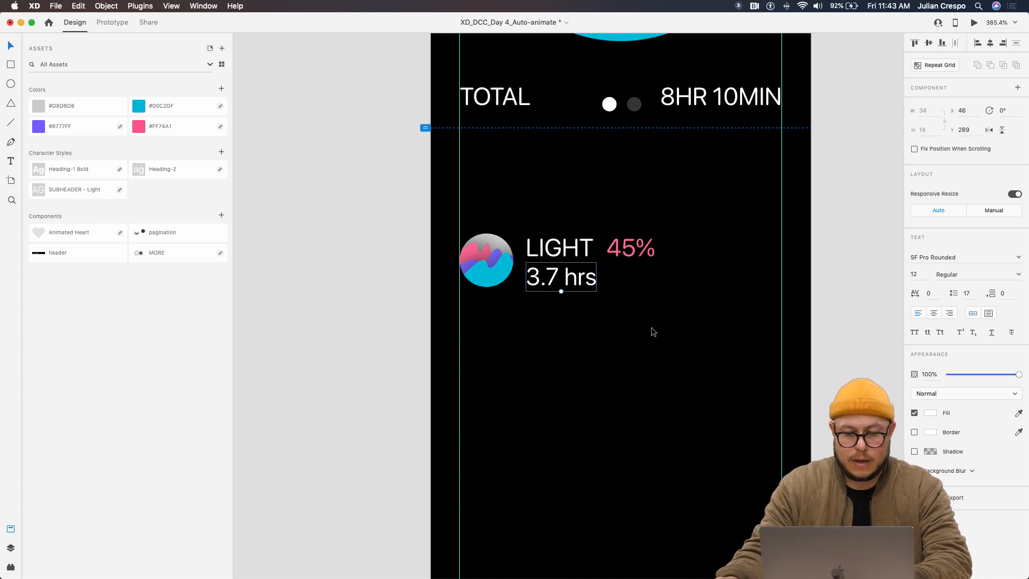
left_click(170, 172)
mouse_move(652, 282)
left_mouse_down()
mouse_move(645, 277)
mouse_move(645, 292)
left_mouse_up()
Shift the LIGHT, 45% and 3.7 hrs texts right to X 52 and enlarge the small wave circle to 32 × 32
left_click(651, 249, "shift")
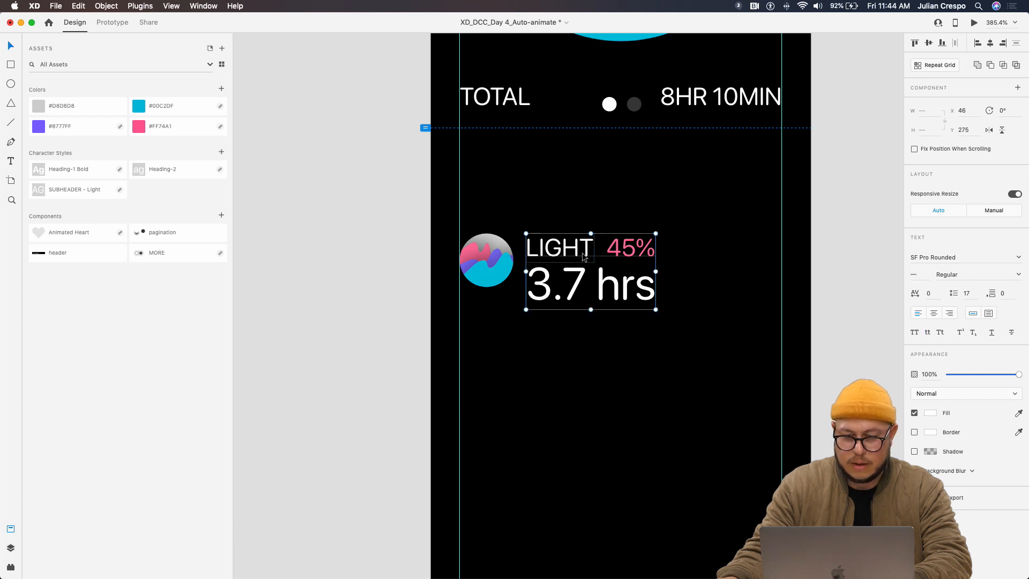
left_click_drag(652, 251, 664, 250)
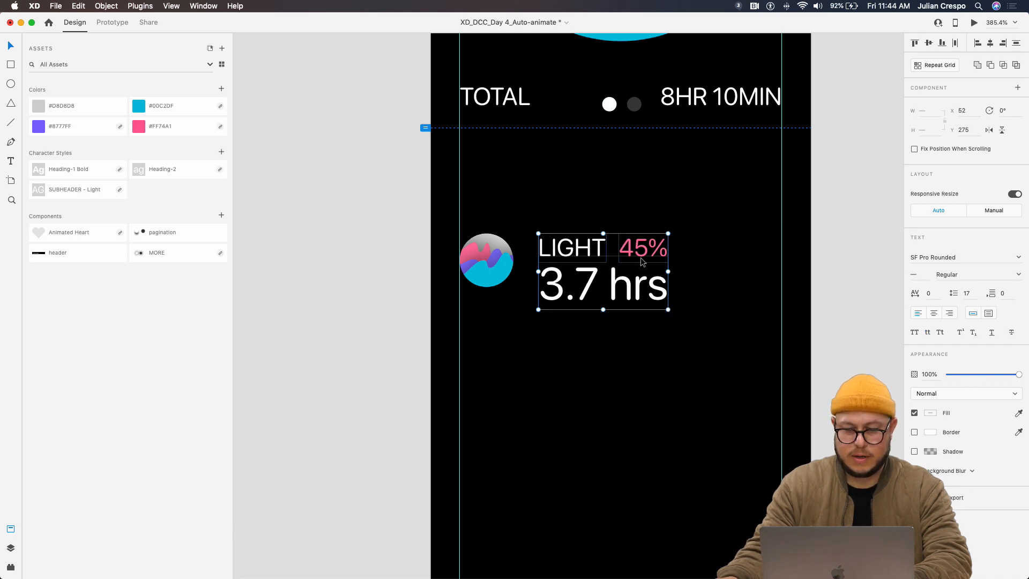
left_click(476, 277)
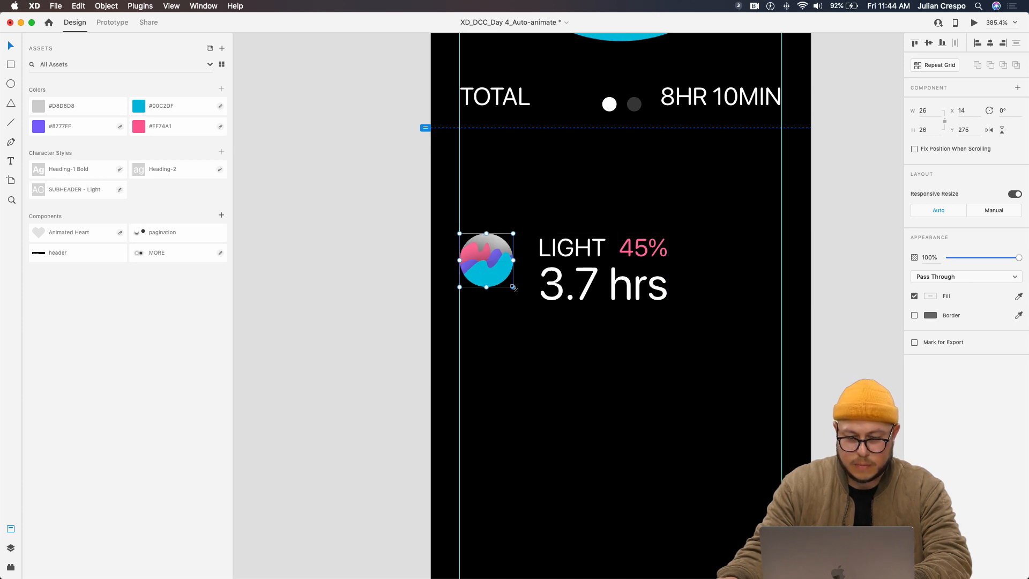
left_click_drag(513, 287, 526, 301)
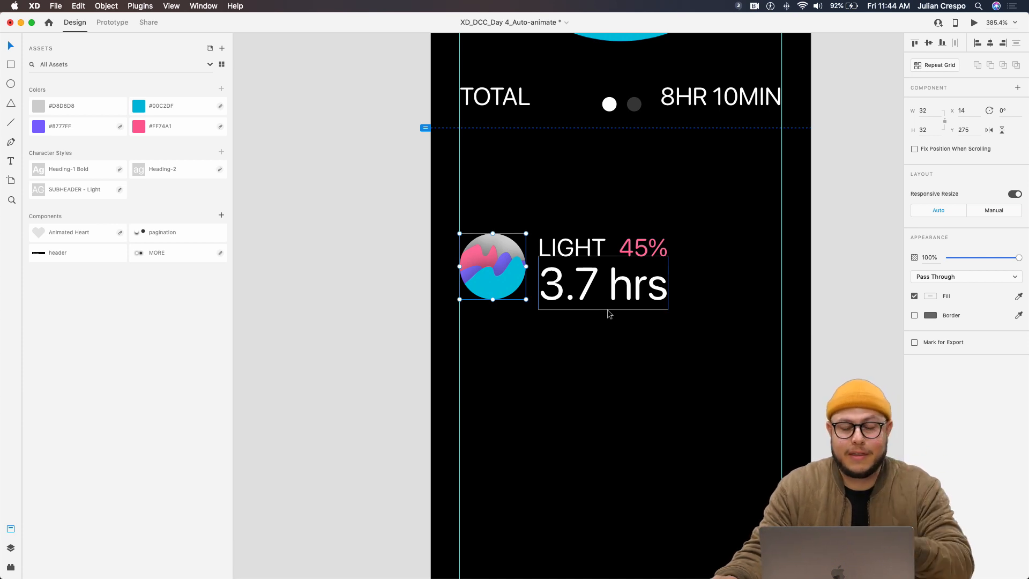
Group the LIGHT, 45% and 3.7 hrs texts and nudge the group slightly up and right to X 53, Y 273
left_click(576, 251)
left_click(660, 249, "shift")
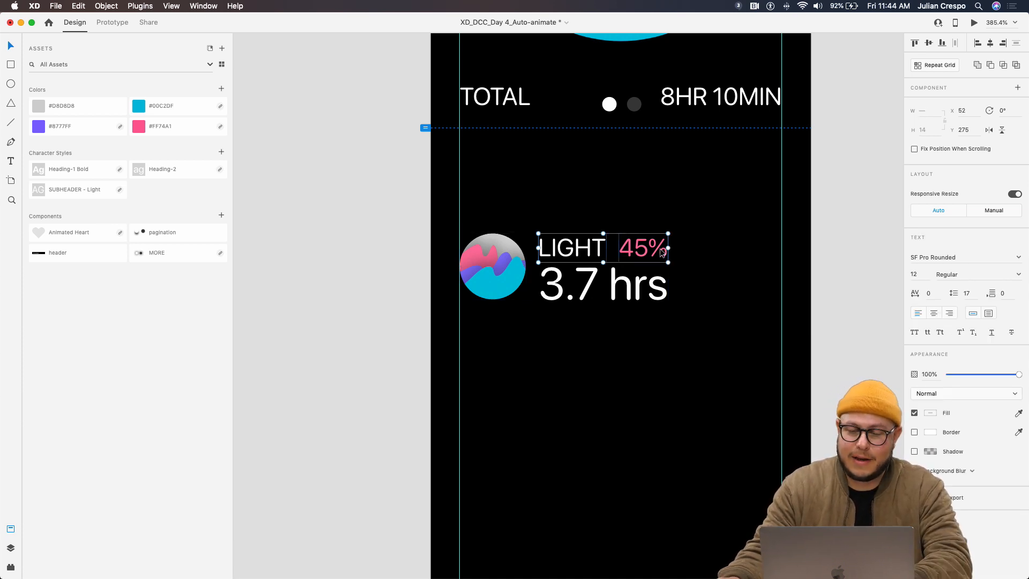
left_click(642, 278, "shift")
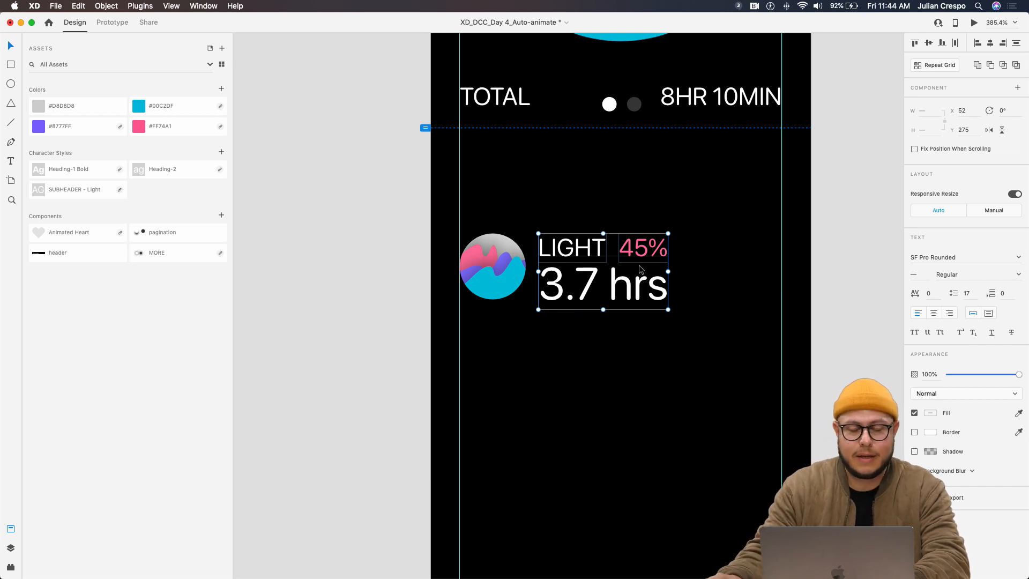
key("super+g")
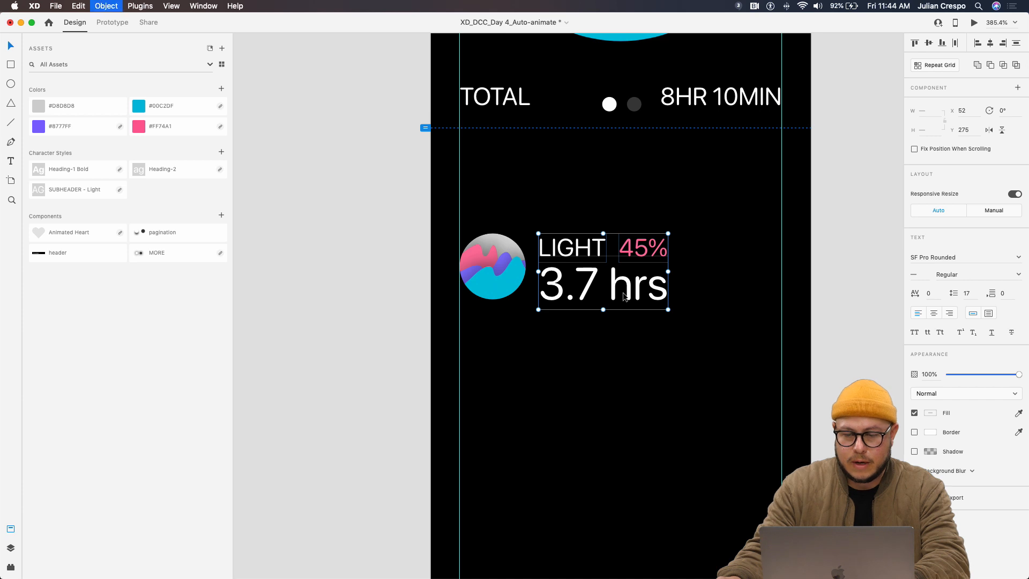
left_click_drag(628, 290, 630, 286)
Turn the wave circle and its text group into a Repeat Grid extended downward to three stacked rows, 149 high overall
left_click(493, 281, "shift")
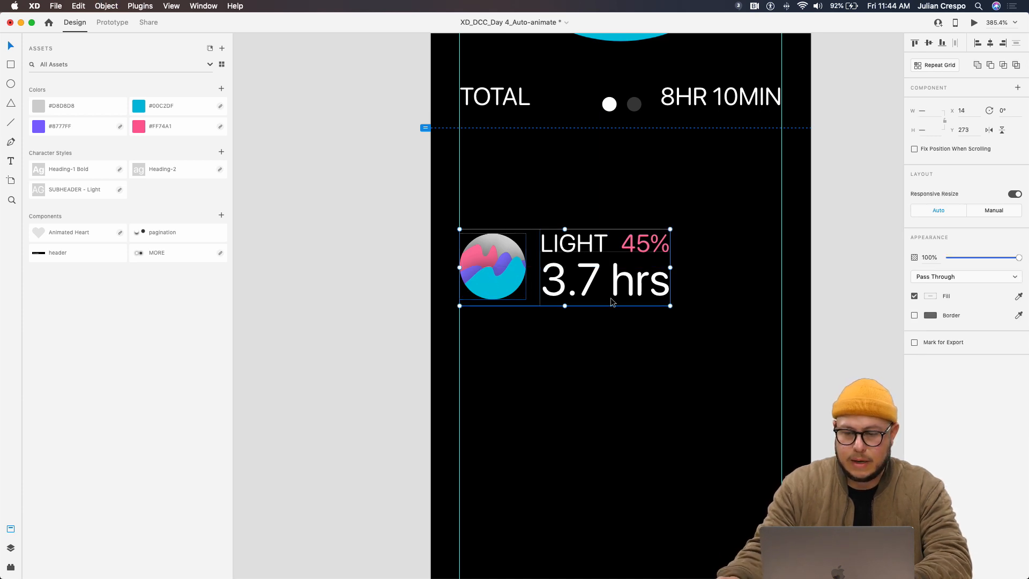
scroll(612, 302, "down", 3)
scroll(612, 302, "right", 2)
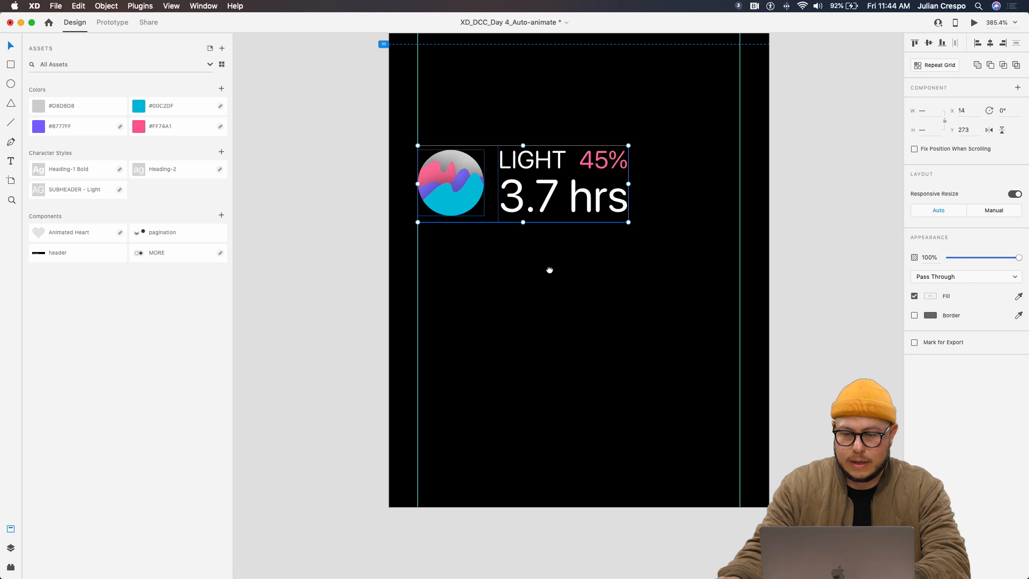
left_click(938, 65)
left_click_drag(523, 220, 523, 449)
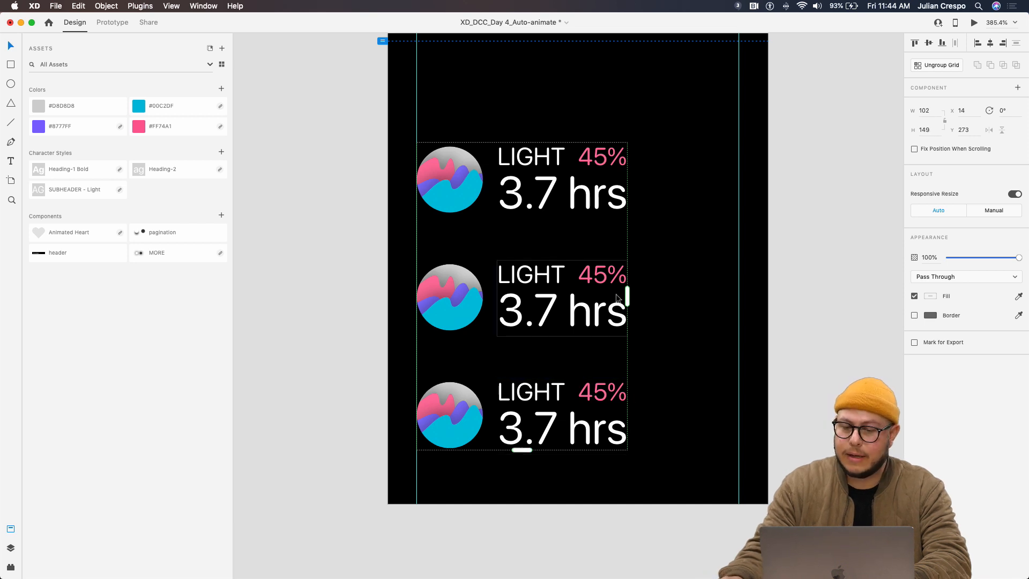
left_click(675, 287)
left_click(593, 293)
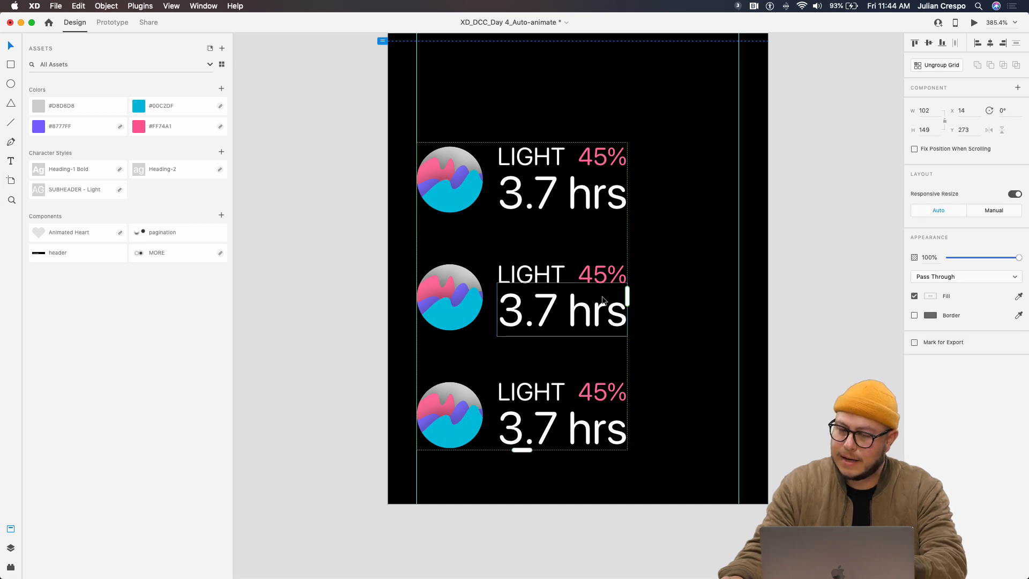
left_click(632, 310)
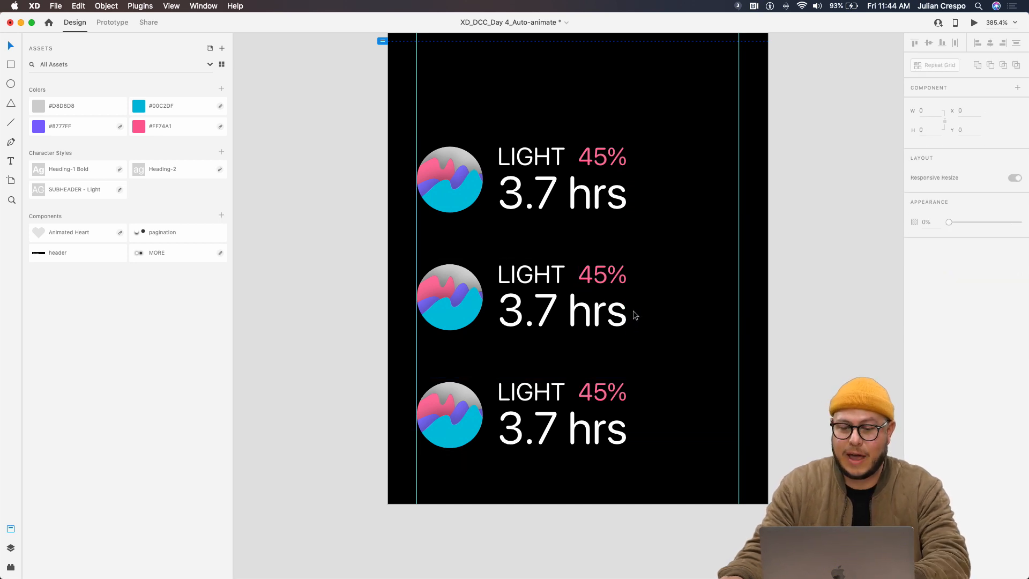
Change the LIGHT label in the middle row of the grid to REM
double_click(538, 272)
double_click(541, 282)
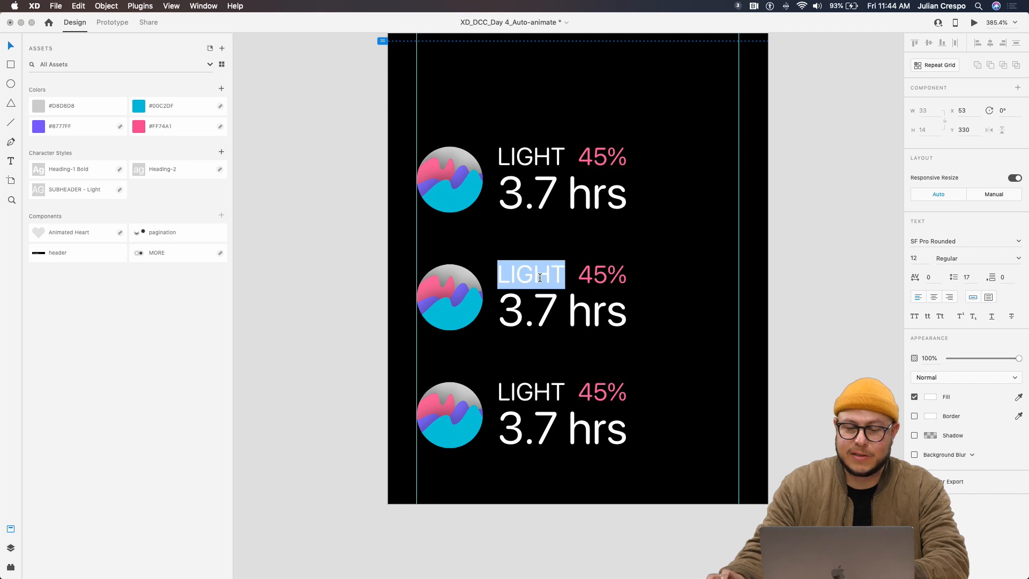
type("REMN")
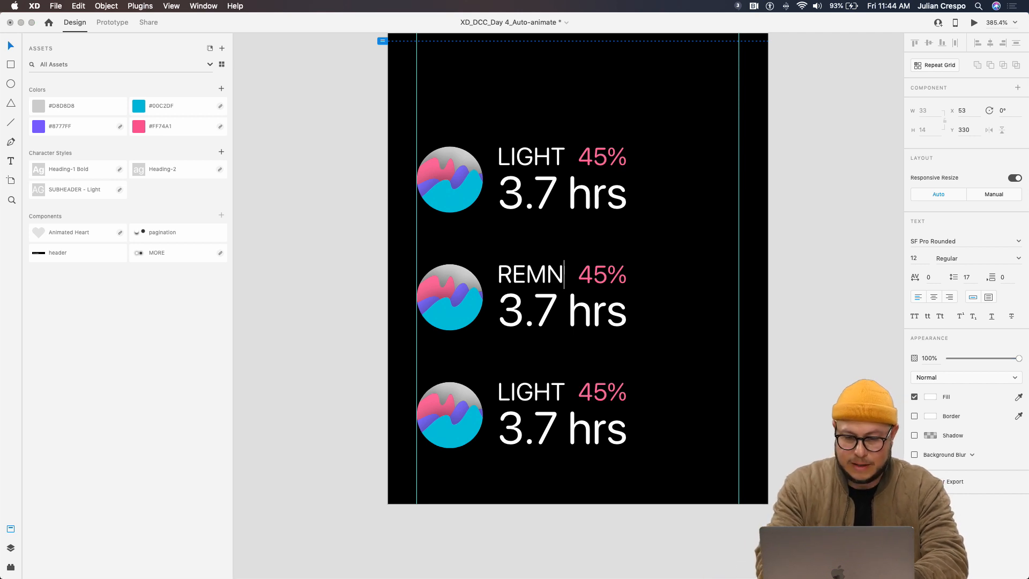
key("Escape")
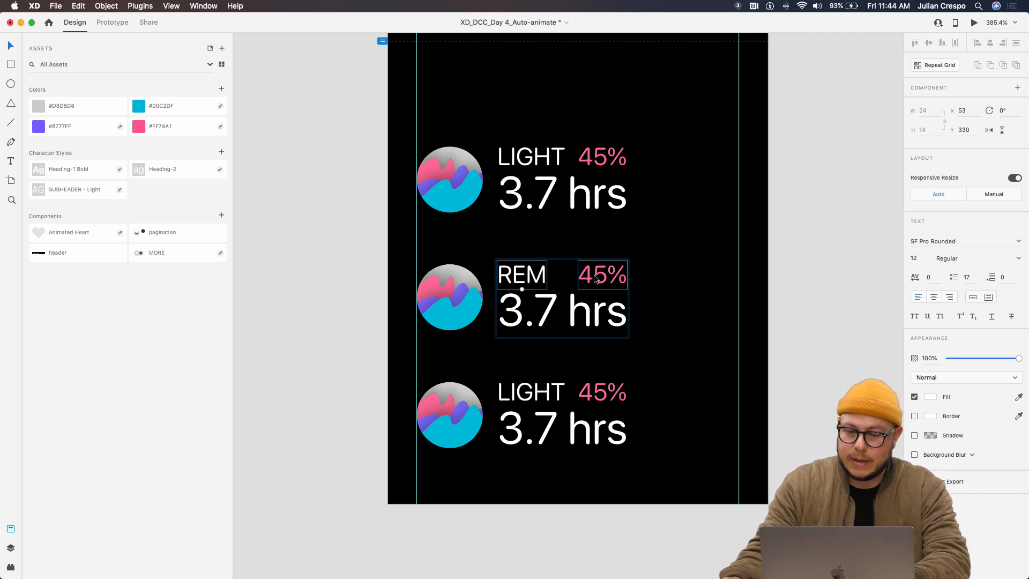
Move the REM row's 45% text closer to the REM label, at X 83, to match the LIGHT row's spacing
left_click_drag(597, 279, 583, 279)
double_click(601, 157)
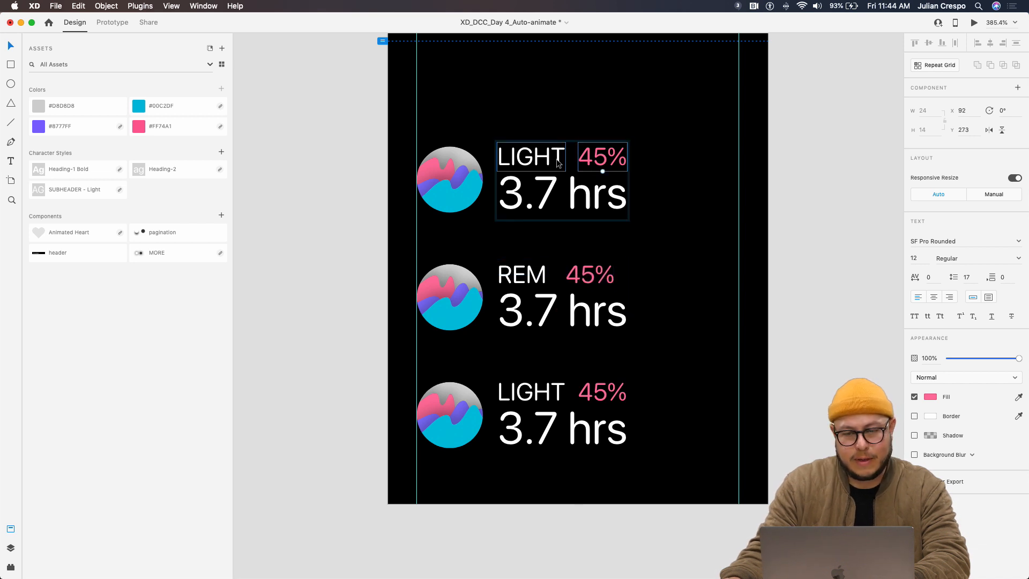
double_click(574, 272)
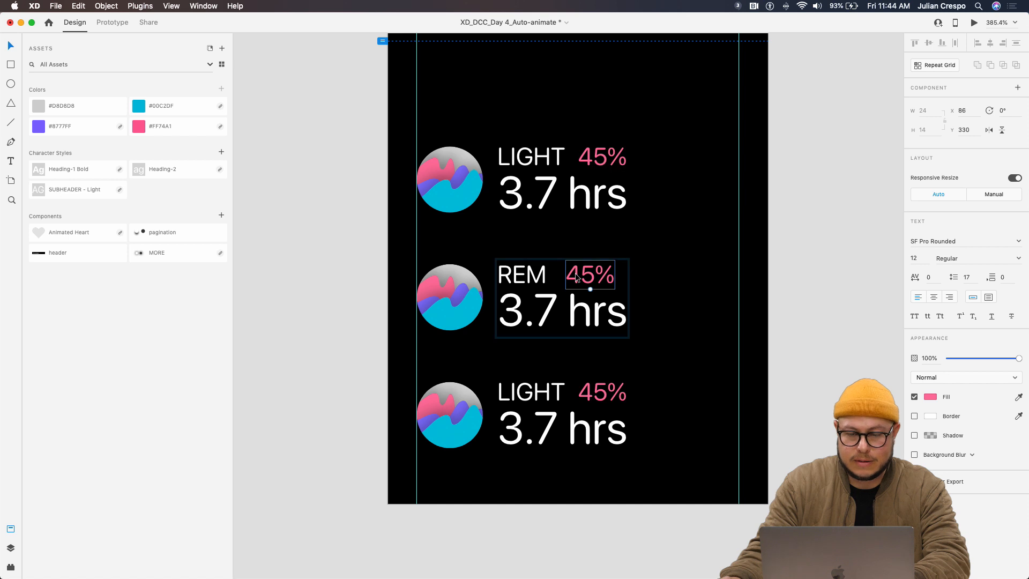
left_click_drag(574, 272, 556, 276)
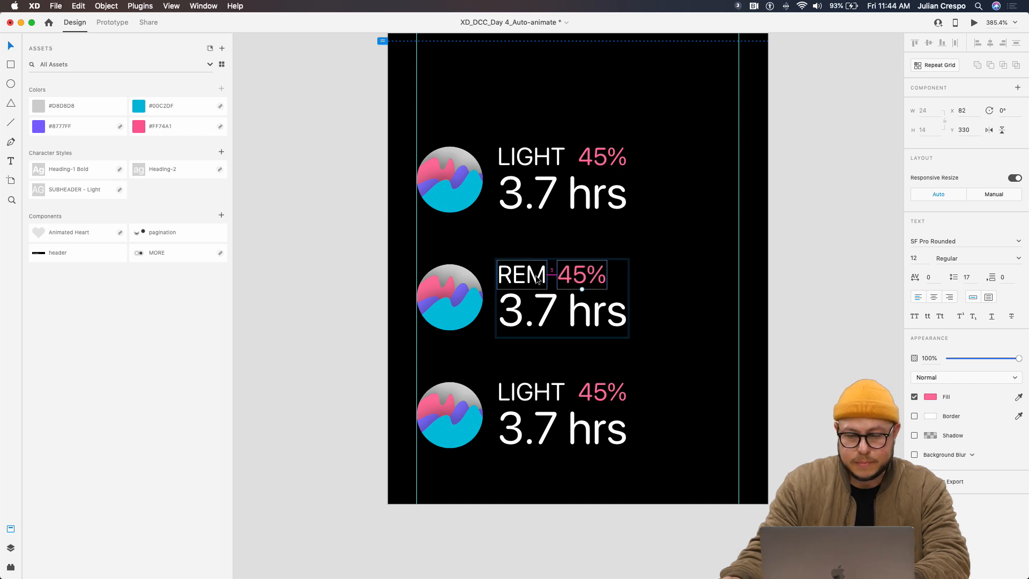
key("Right")
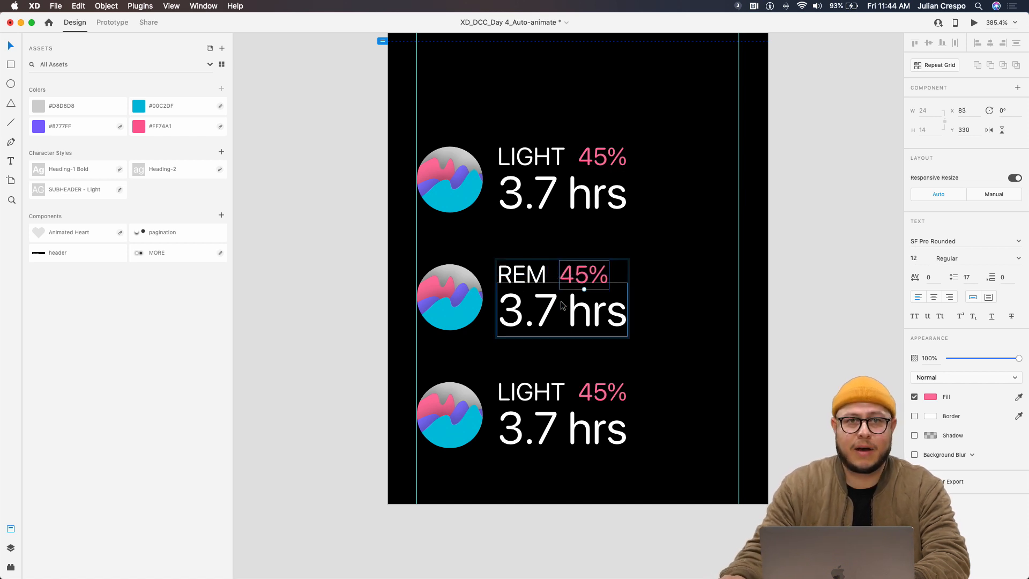
Recolor the REM row's percentage with the purple asset color and the third row's percentage with cyan #00C2DF
scroll(568, 321, "down", 1)
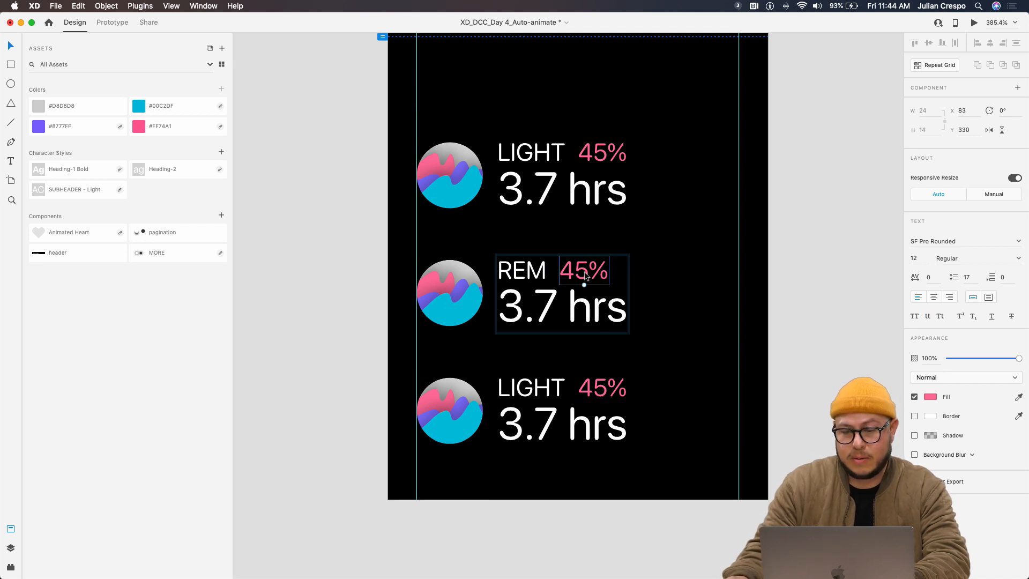
left_click(70, 130)
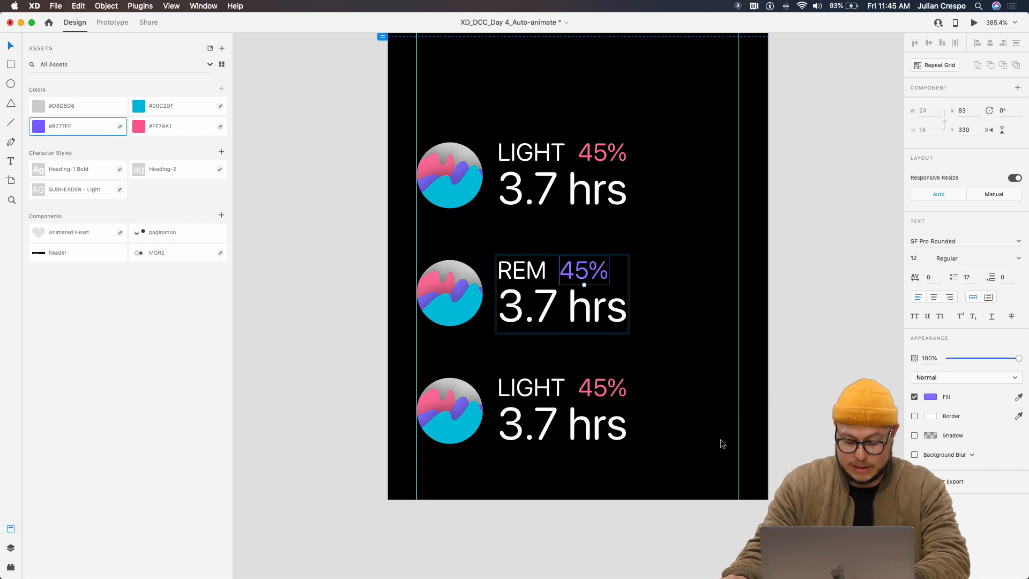
double_click(604, 390)
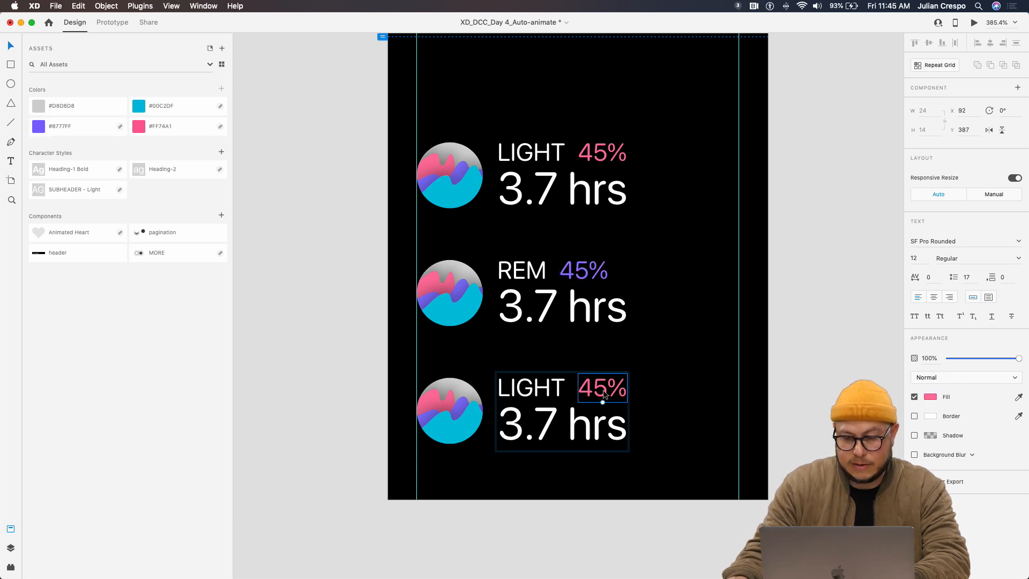
left_click(150, 109)
Select all three sleep-stage rows and move them up together so the first row sits at Y 262
left_click(509, 289)
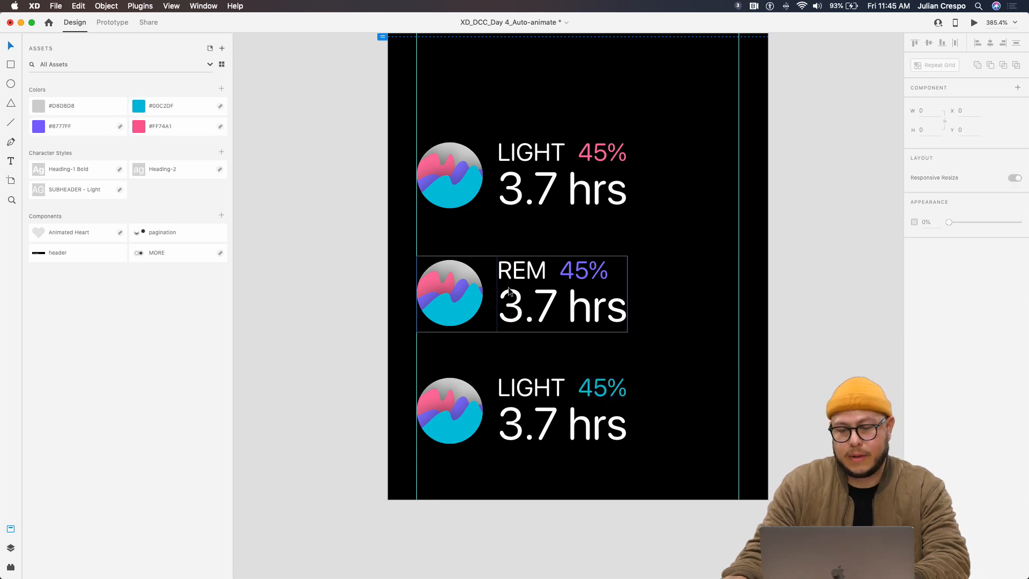
left_click(532, 409, "shift")
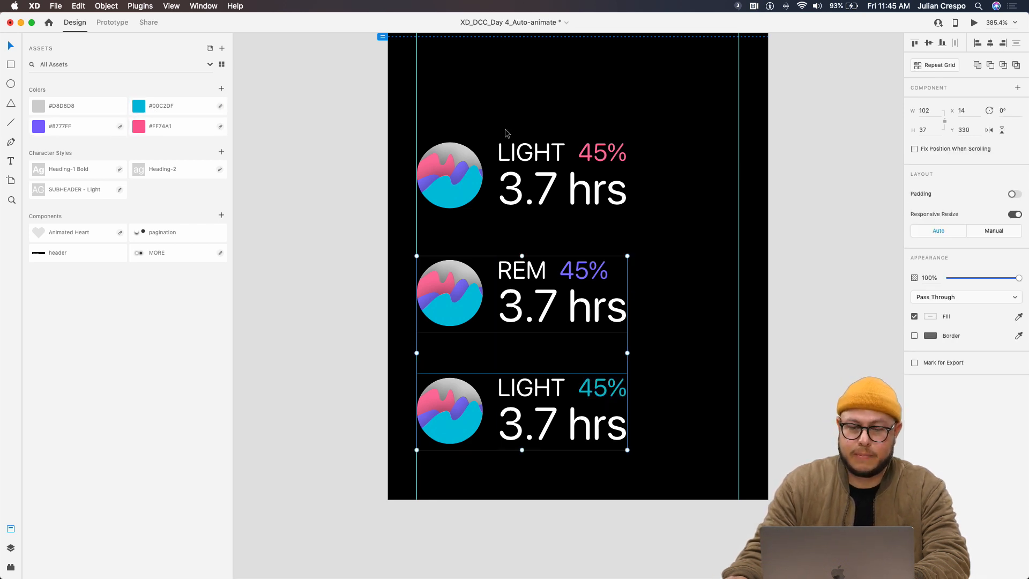
left_click(515, 170, "shift")
left_click_drag(515, 170, 516, 151)
scroll(574, 197, "up", 2)
scroll(574, 197, "right", 2)
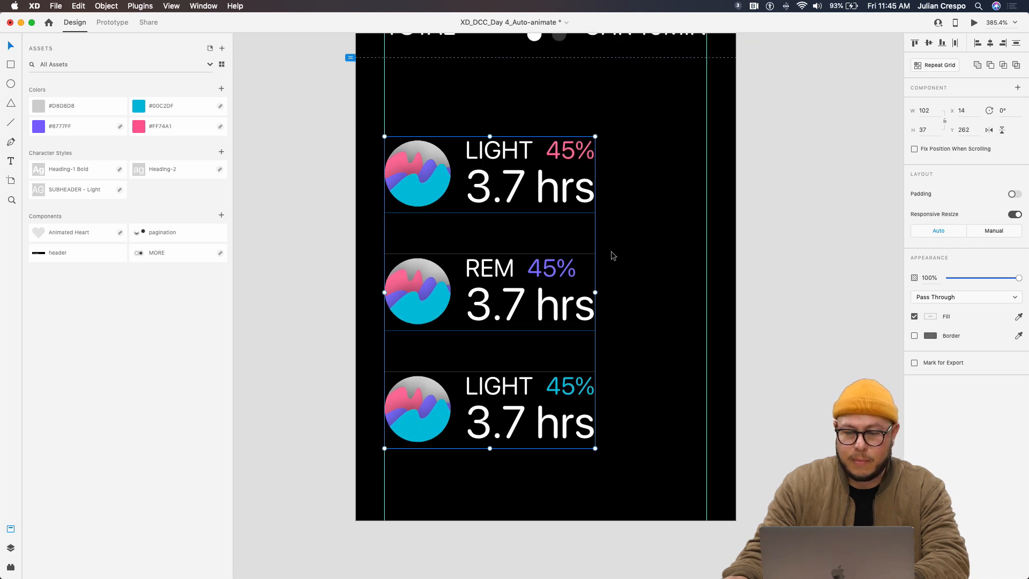
Tighten the vertical spacing of the sleep-stage rows by moving the REM row and the third row up with equal gaps
left_click(658, 283)
left_click_drag(555, 310, 555, 293)
left_click_drag(556, 390, 556, 356)
left_click(563, 185, "shift")
left_click(494, 278, "shift")
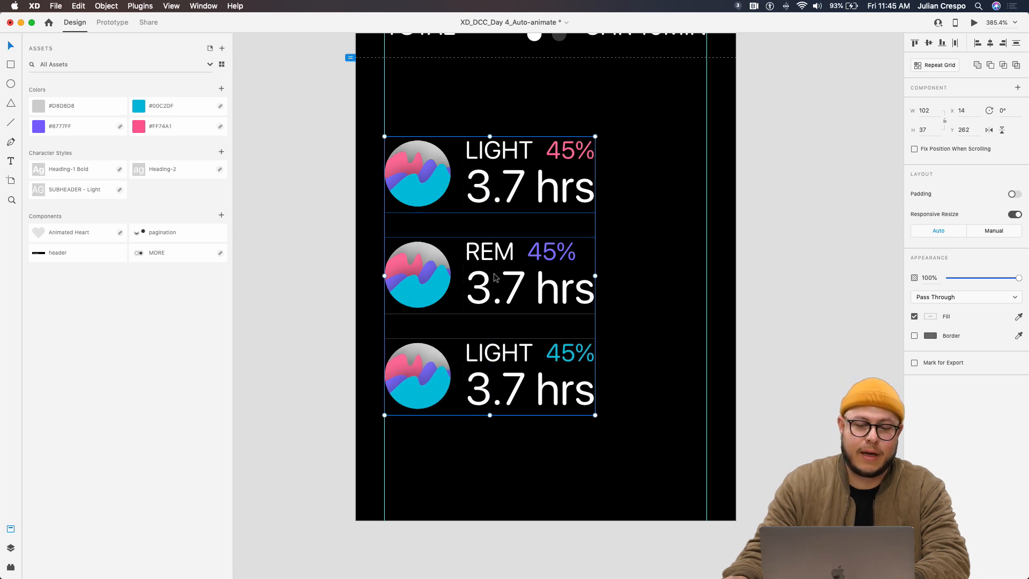
mouse_move(494, 278)
left_mouse_down()
mouse_move(535, 278)
mouse_move(493, 269)
left_mouse_up()
left_click(689, 253)
left_click(529, 186)
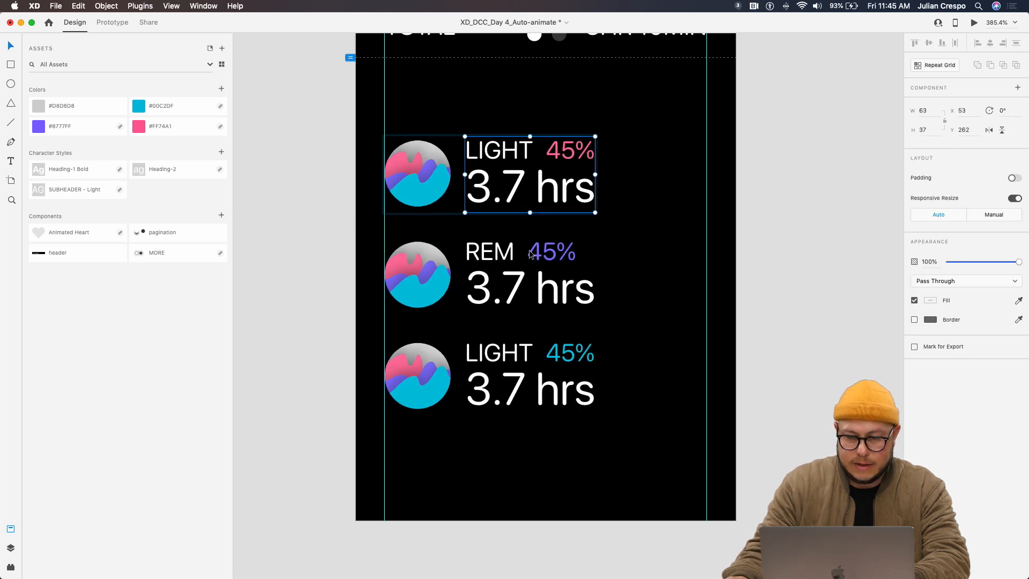
left_click(531, 305, "shift")
left_click(642, 319)
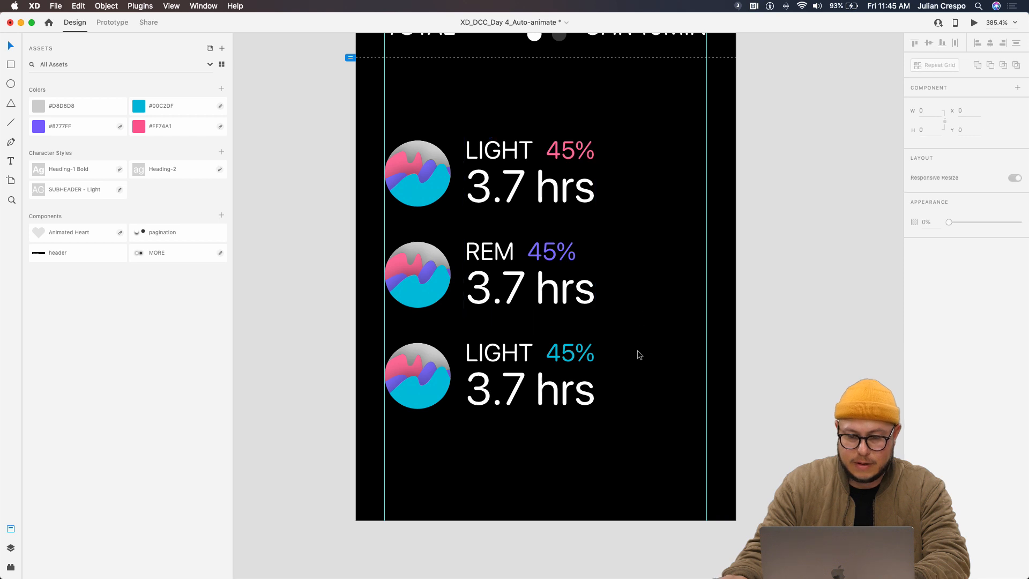
Delete the purple and cyan waves from the first LIGHT row's circle graphic, keeping only the pink wave
double_click(396, 179)
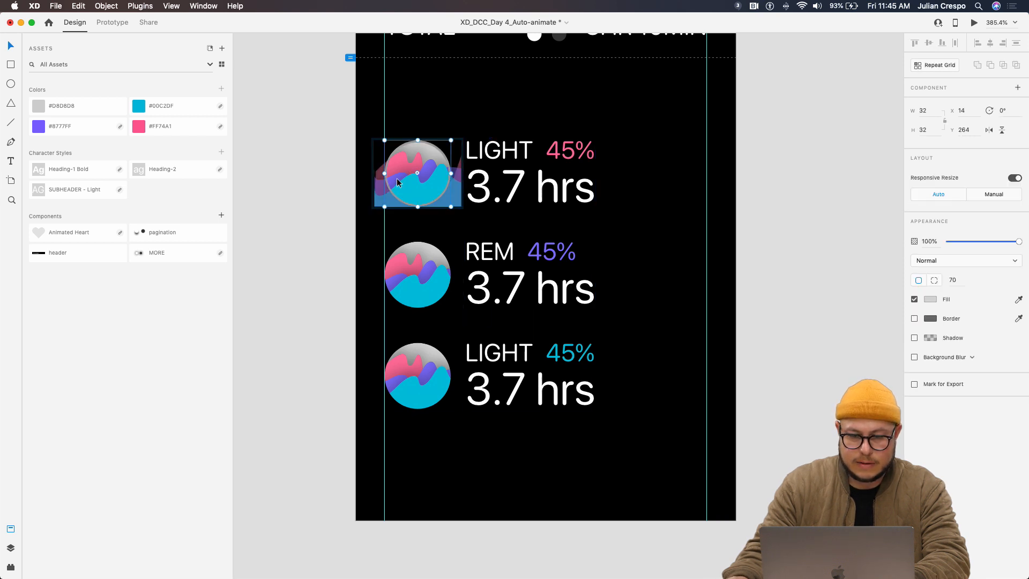
left_click(396, 179)
key("Delete")
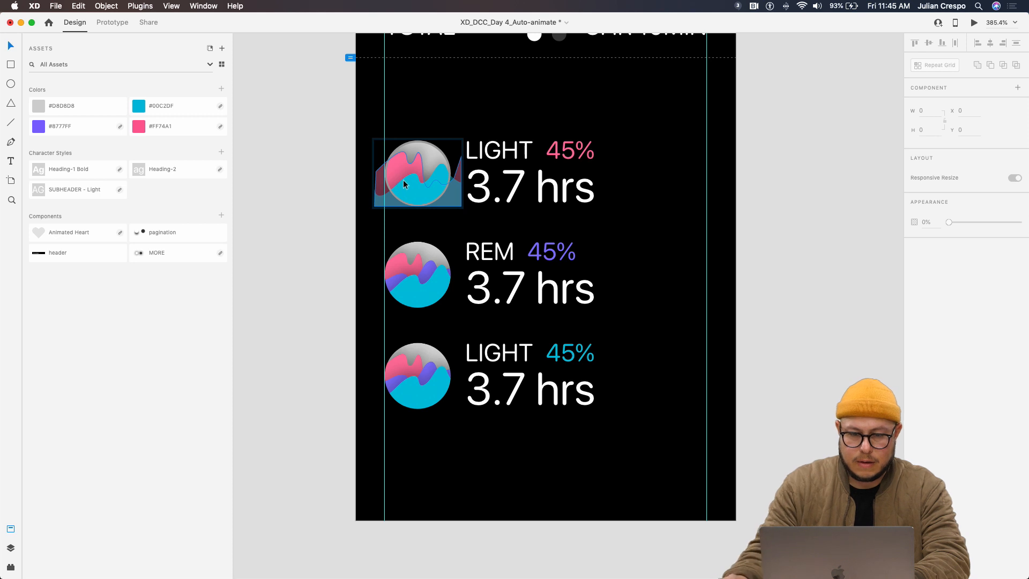
left_click(404, 184)
key("Delete")
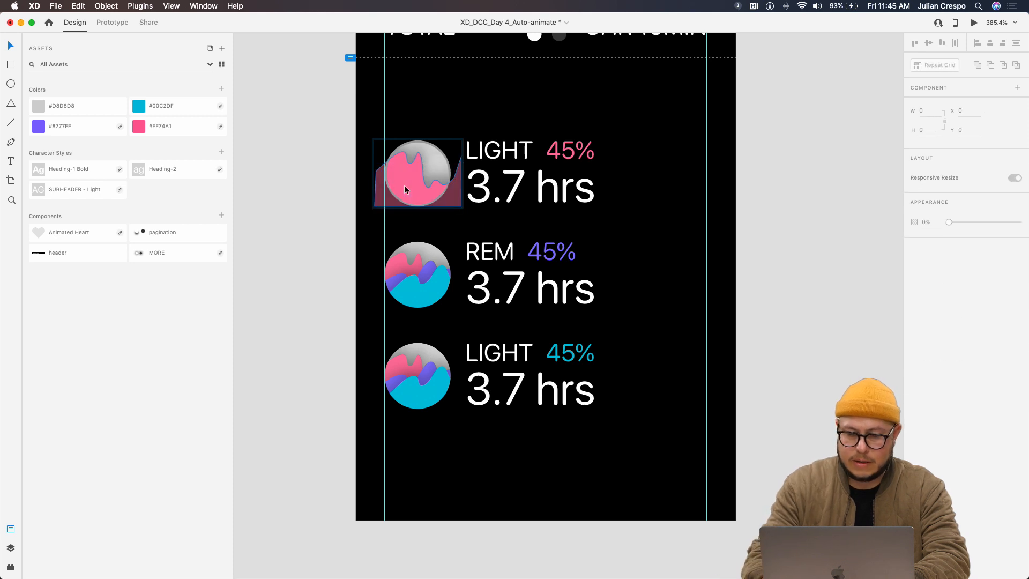
Delete the pink and cyan waves from the REM row's circle graphic, keeping only the purple wave
double_click(403, 258)
key("Delete")
left_click(403, 260)
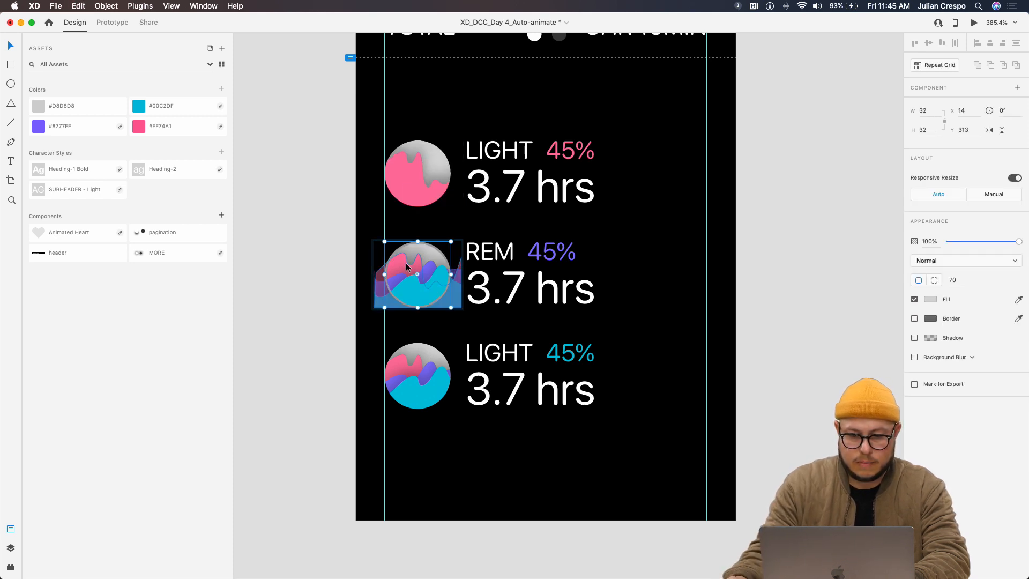
key("Delete")
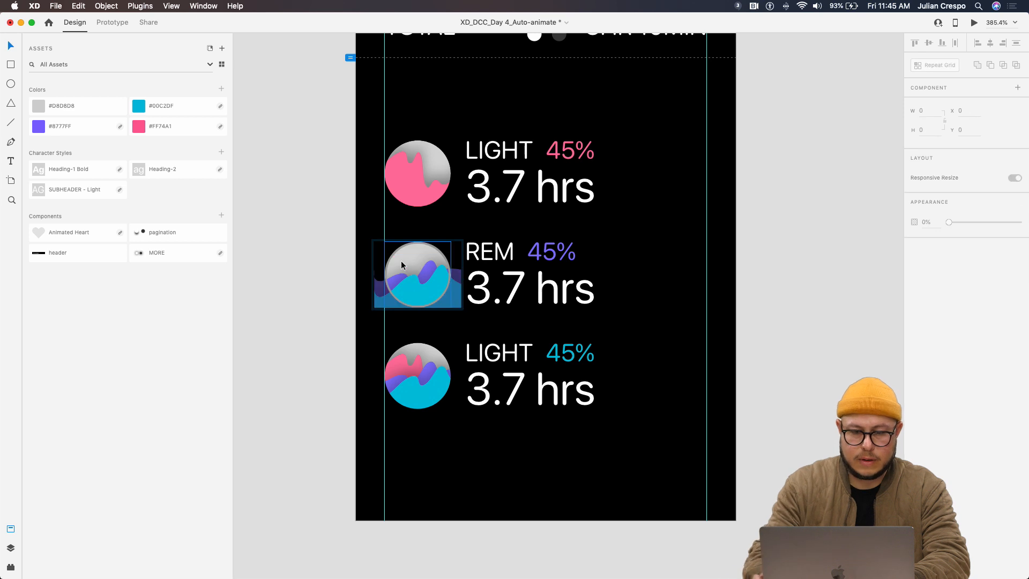
left_click(419, 289)
key("Delete")
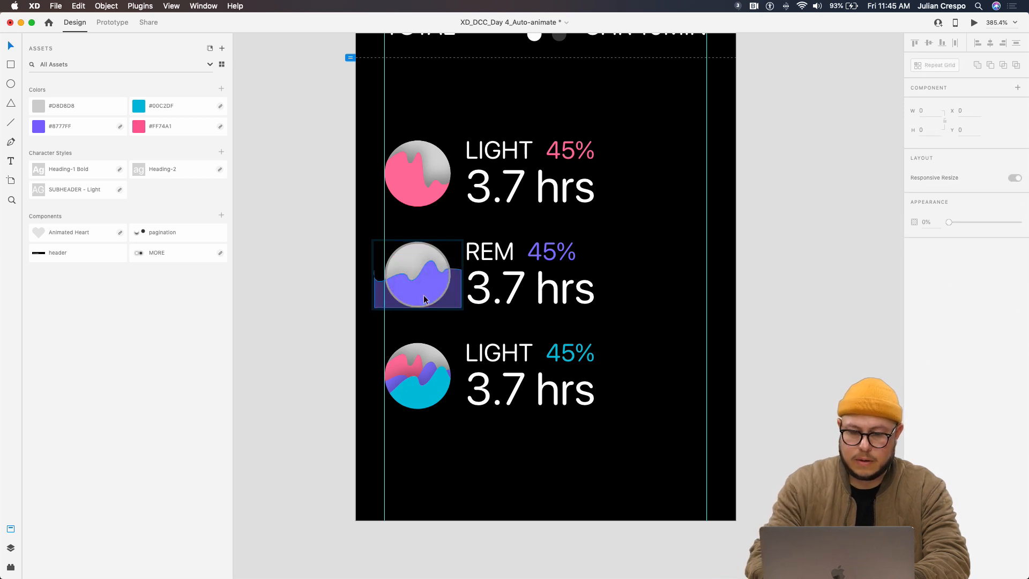
Delete the pink and purple waves from the third row's circle graphic, keeping only the cyan wave
double_click(394, 367)
key("Delete")
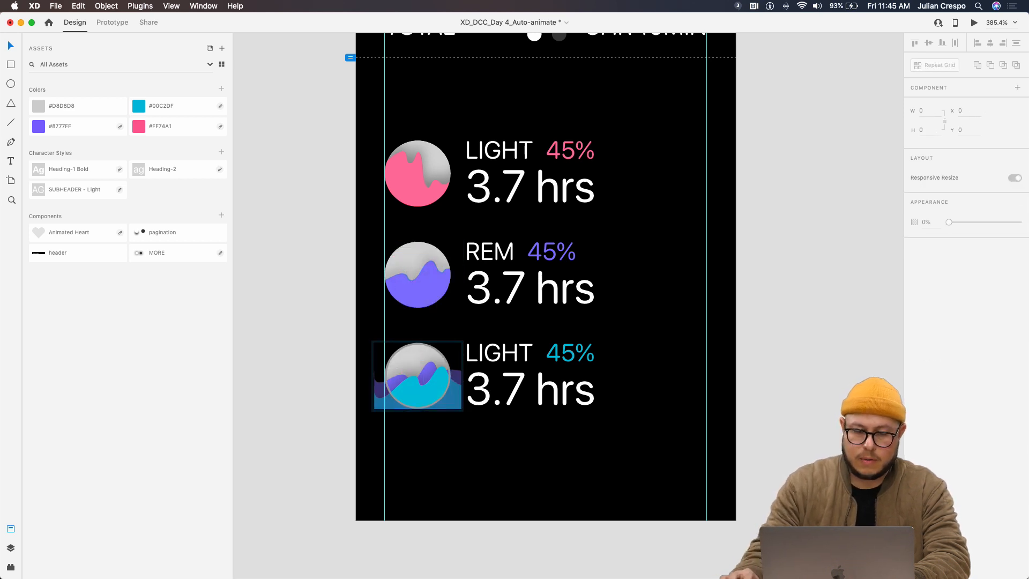
left_click(395, 382)
key("Delete")
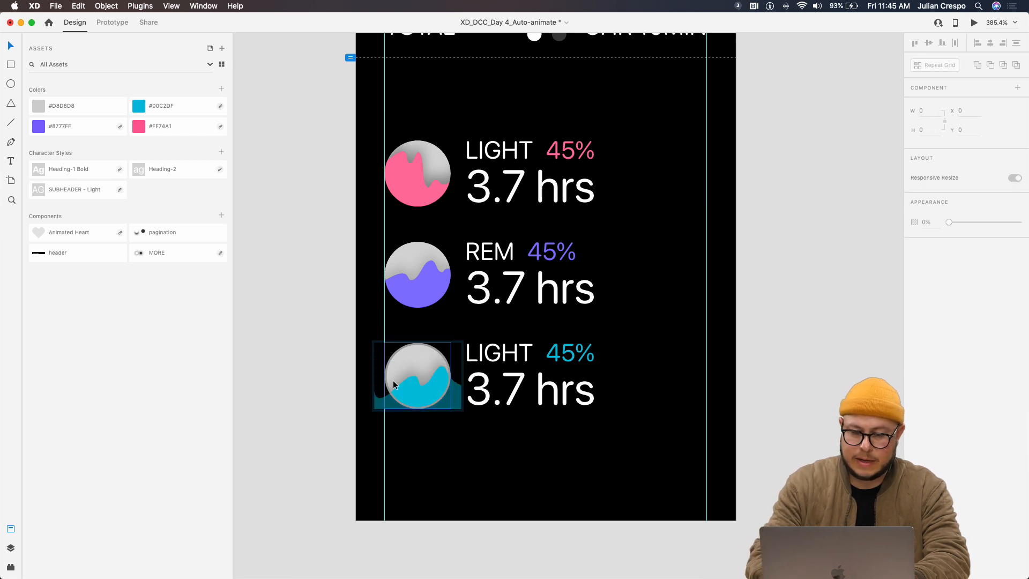
left_click(607, 385)
Preview the Watch 44mm – 1 artboard, check its vertical scrolling down to the sleep-stage rows and back, and close the preview
scroll(685, 294, "down", 3)
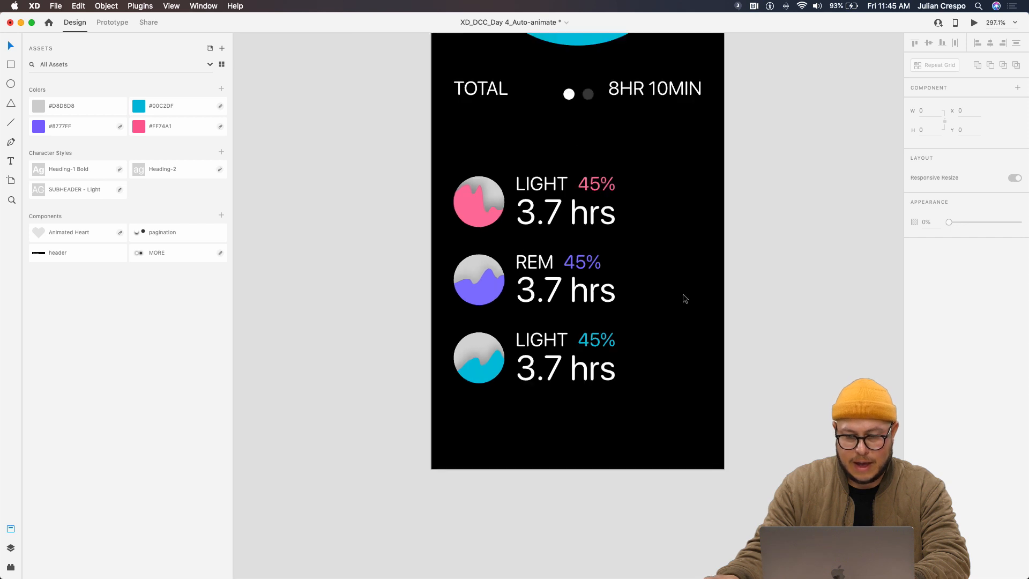
scroll(700, 268, "up", 5)
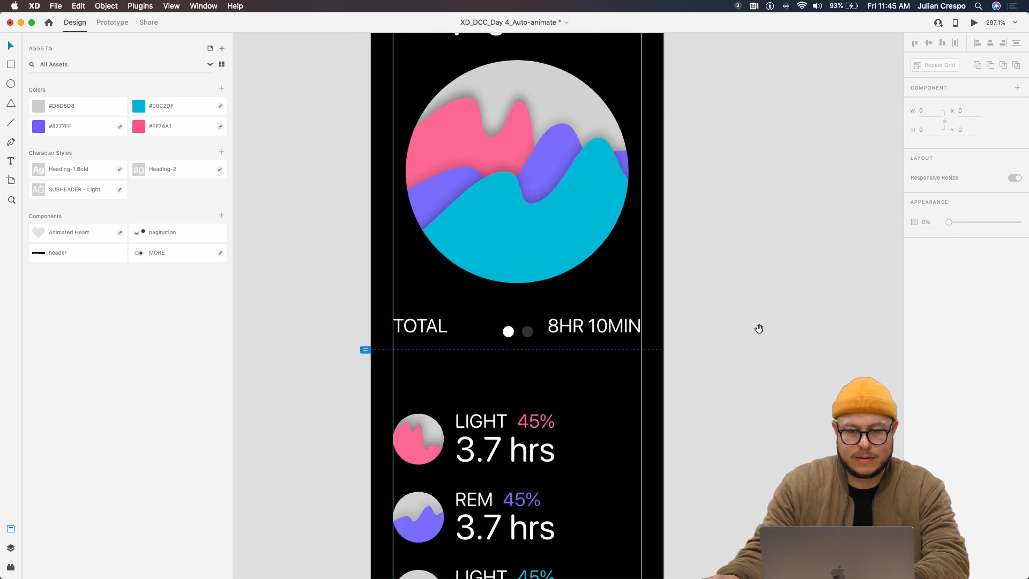
left_click_drag(771, 232, 742, 292)
scroll(771, 337, "down", 1)
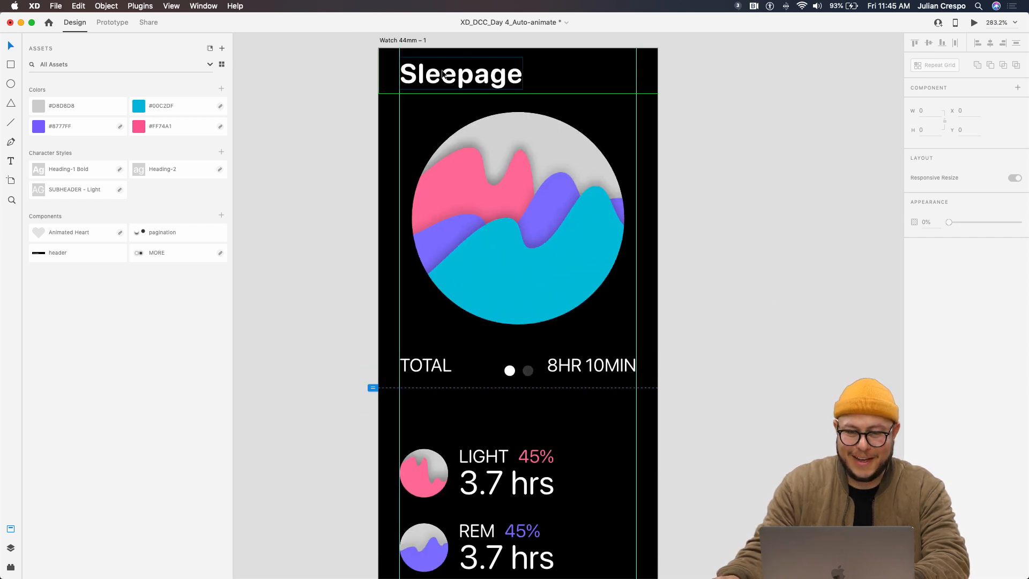
left_click_drag(443, 74, 453, 113)
left_click(416, 79)
mouse_move(1023, 2)
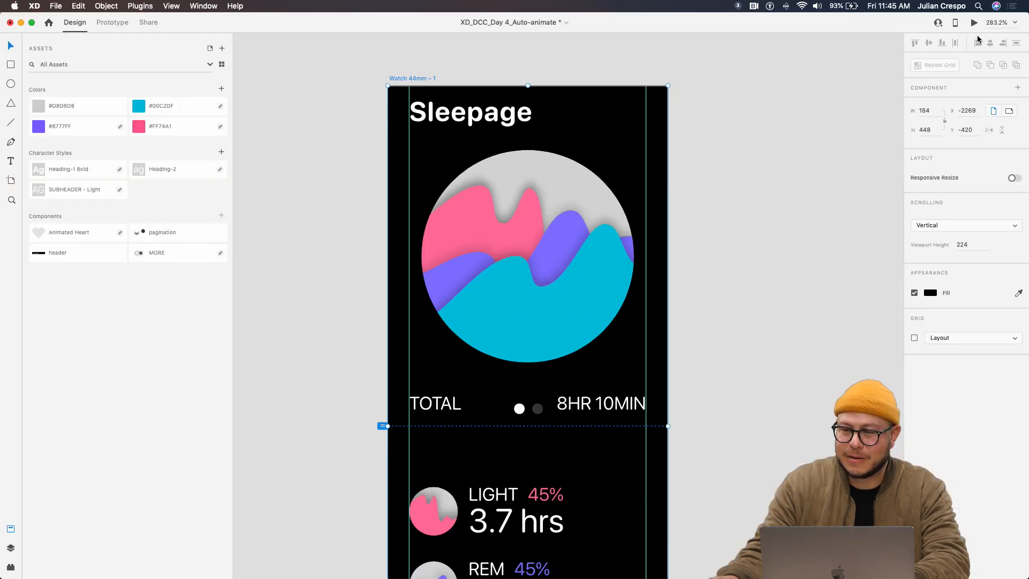
left_click(973, 22)
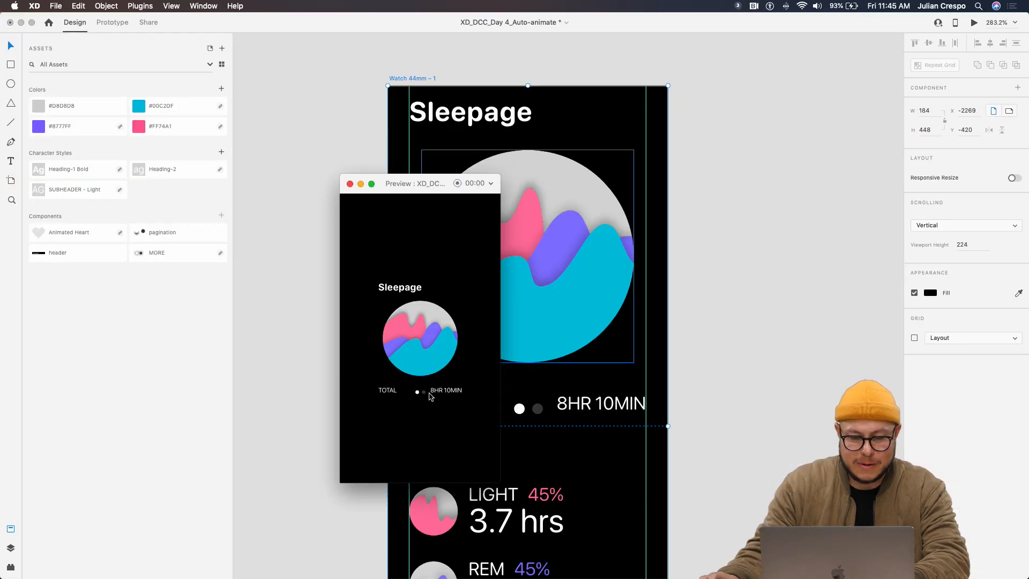
scroll(427, 375, "down", 1)
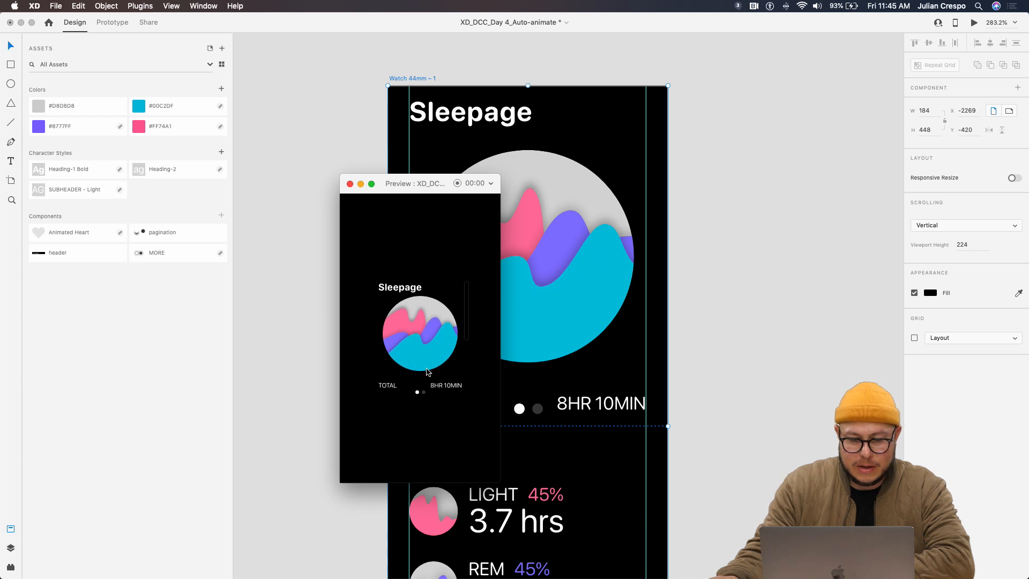
scroll(428, 372, "down", 5)
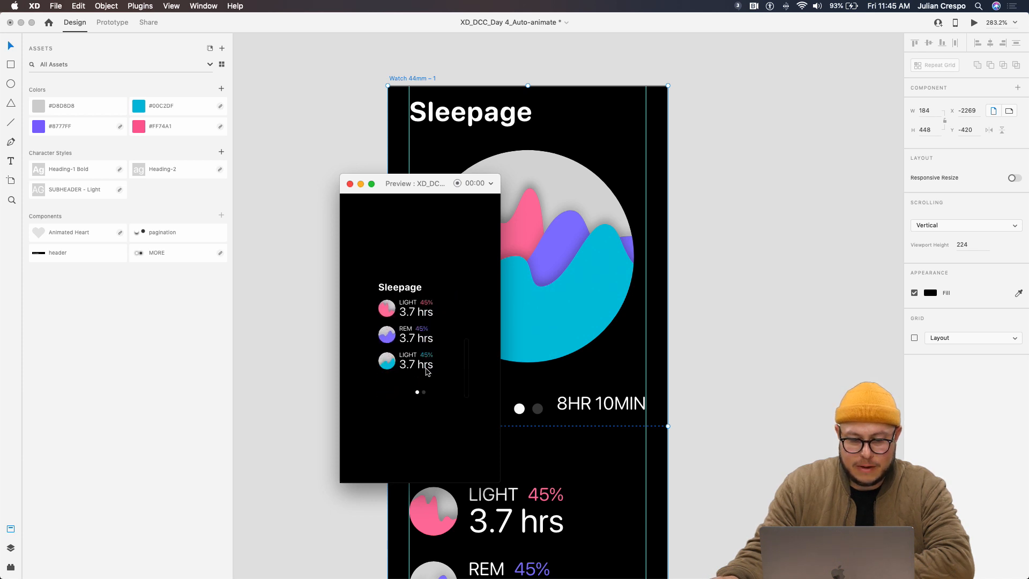
scroll(428, 371, "up", 5)
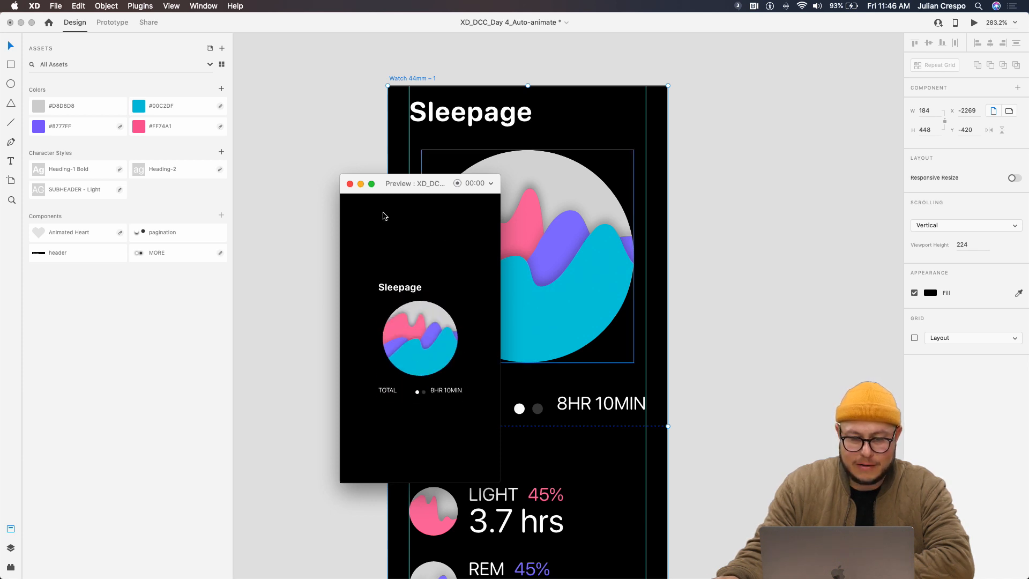
left_click(350, 184)
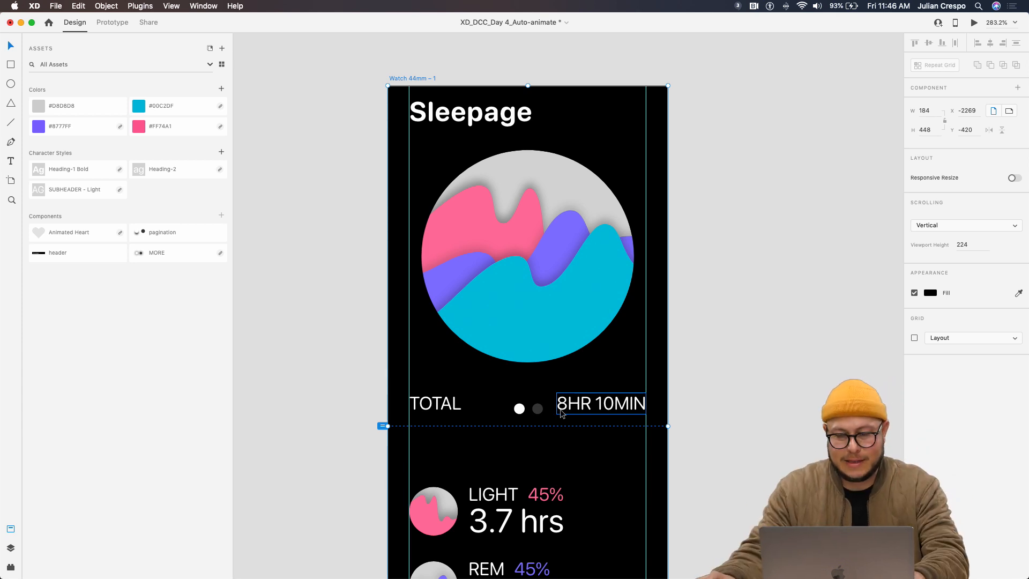
Duplicate the Watch 44mm – 1 artboard and place the copy to the left of the original
left_click(765, 274)
scroll(764, 272, "down", 5)
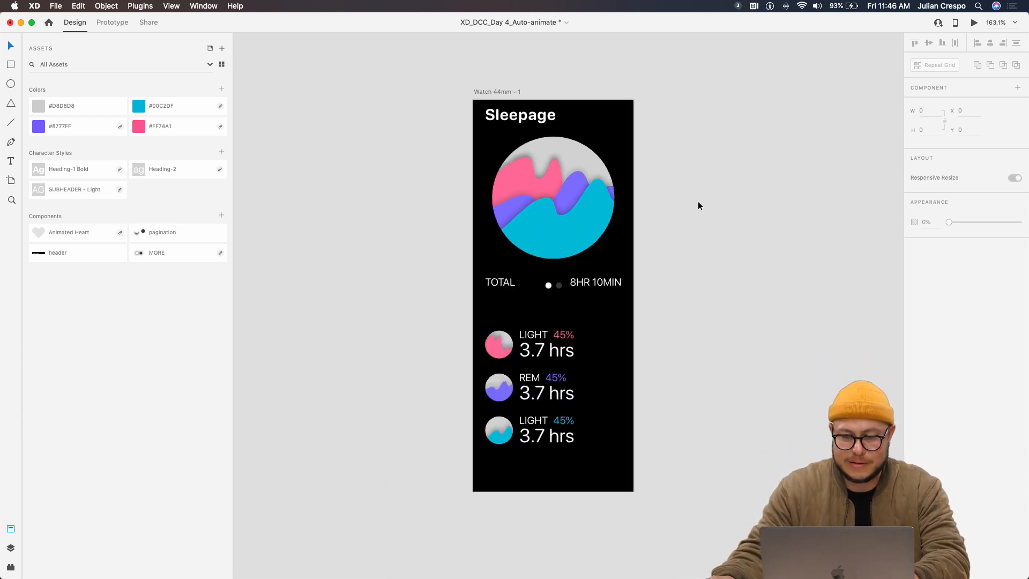
left_click_drag(698, 204, 626, 197)
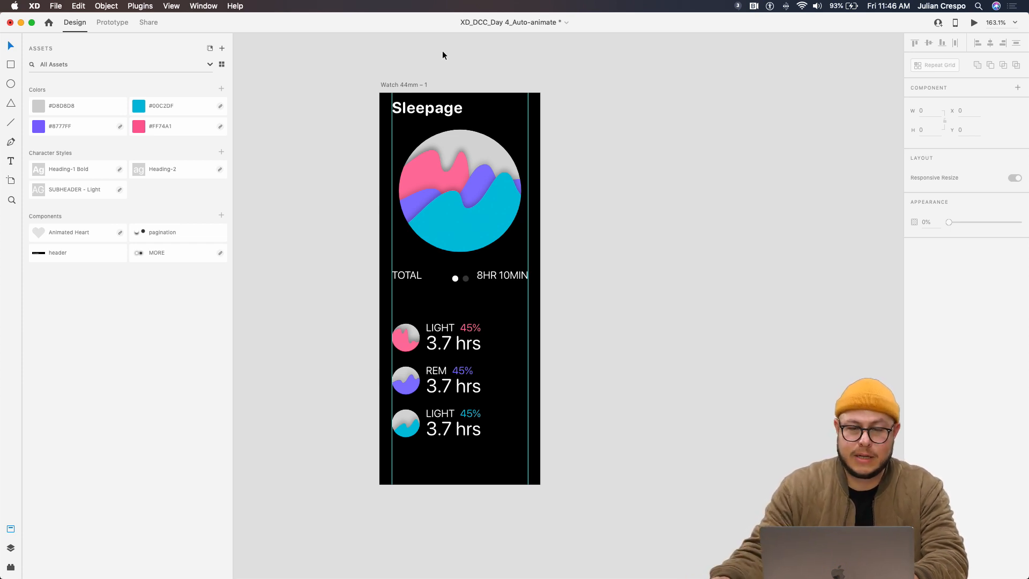
left_click_drag(442, 51, 571, 65)
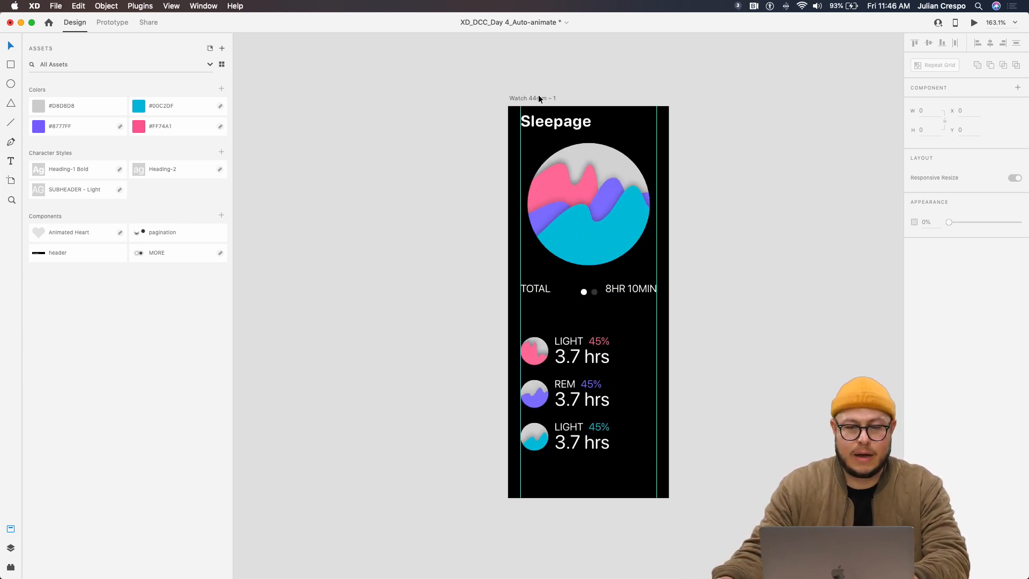
left_click(539, 98)
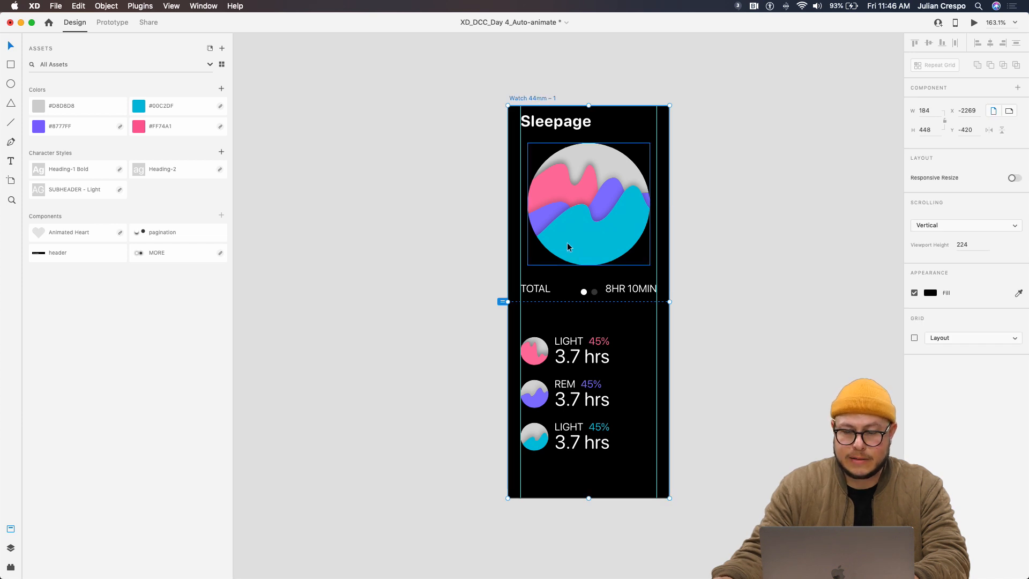
left_click_drag(532, 99, 347, 115)
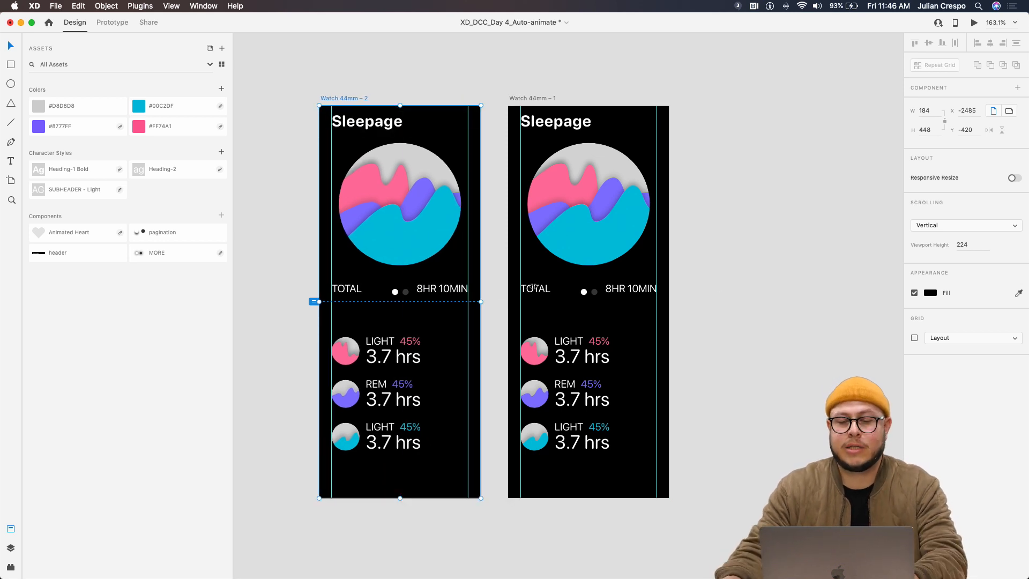
Preview the Artboard – 1 heart artboard, check its fill animation, and close the preview
left_click(759, 285)
scroll(395, 216, "up", 5)
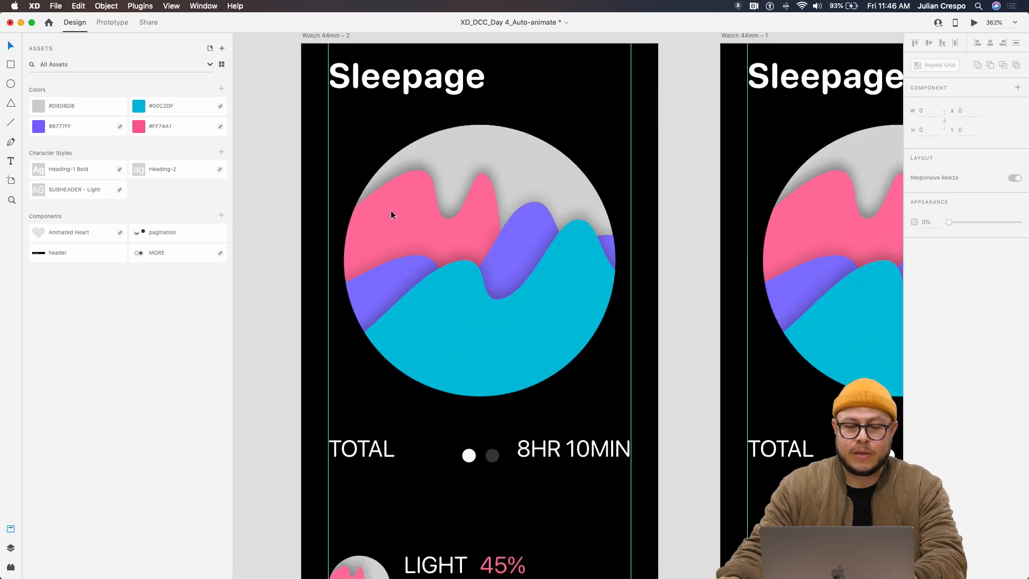
scroll(420, 211, "down", 2)
scroll(422, 230, "down", 10)
scroll(518, 278, "up", 6)
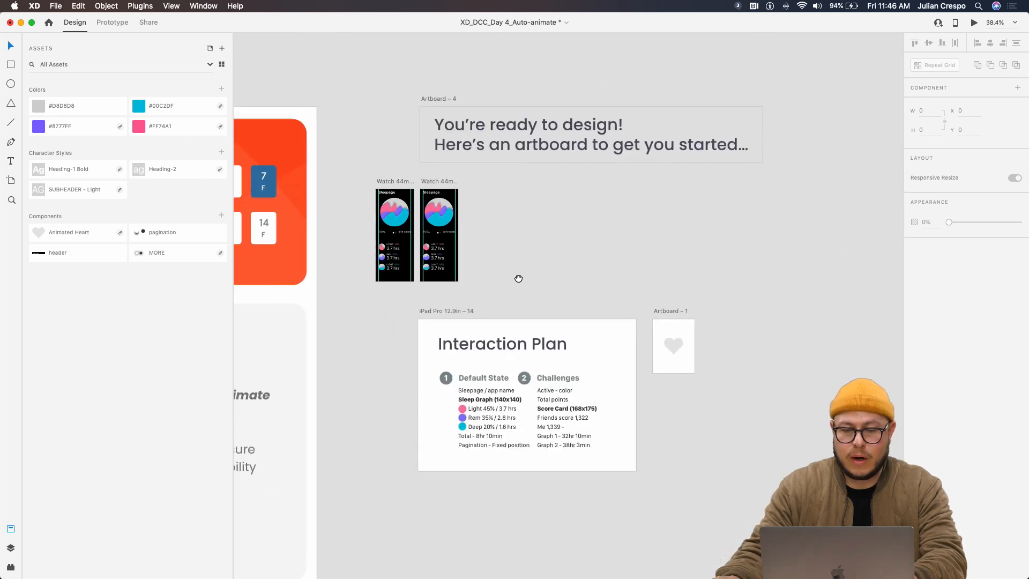
left_click_drag(598, 314, 411, 156)
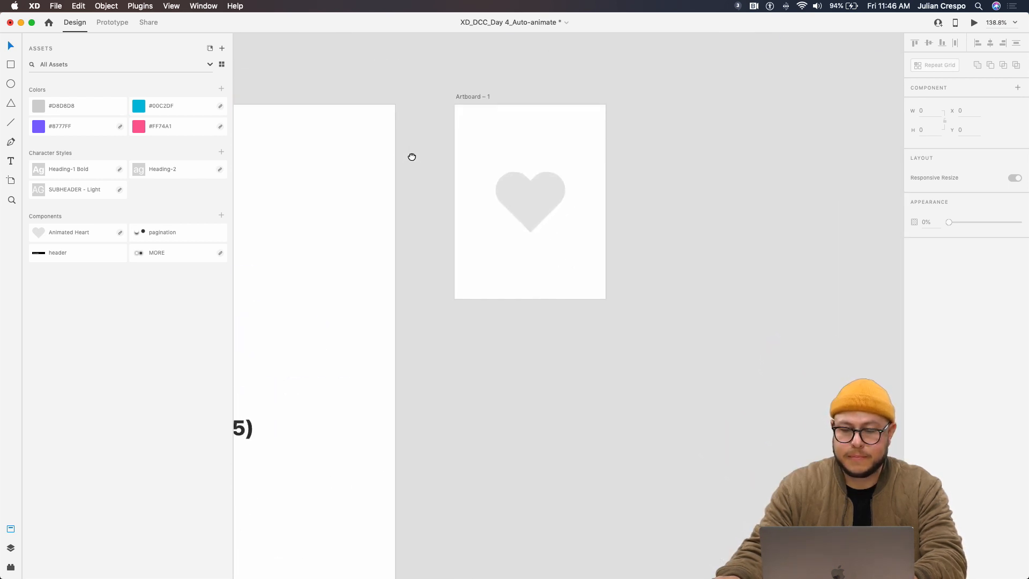
left_click(479, 95)
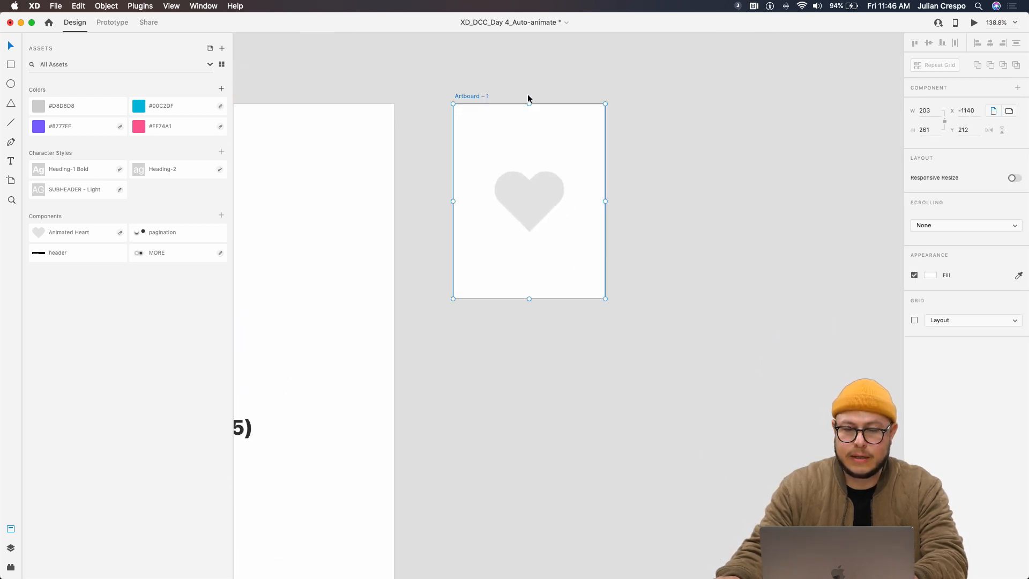
left_click(974, 23)
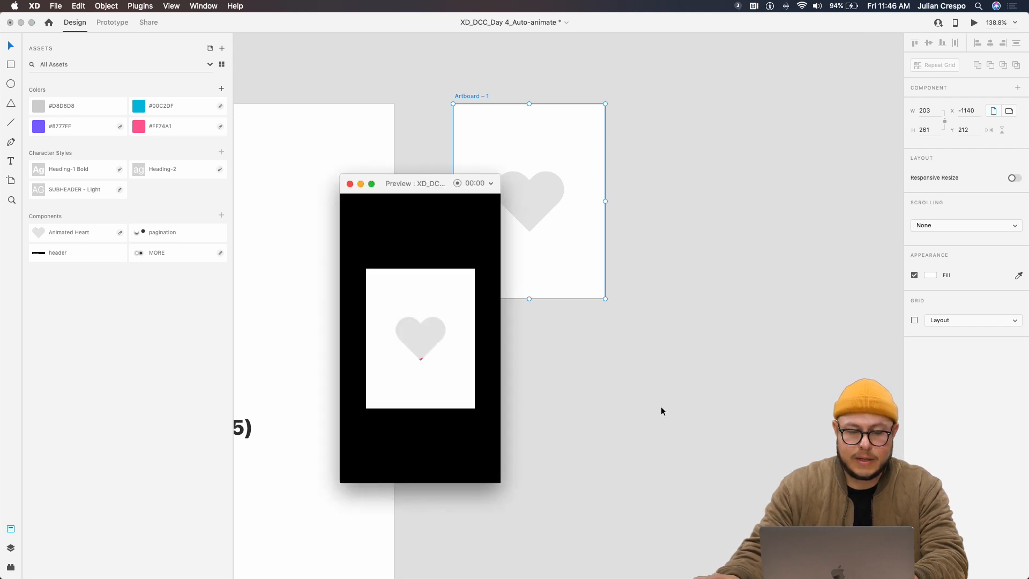
left_click(348, 183)
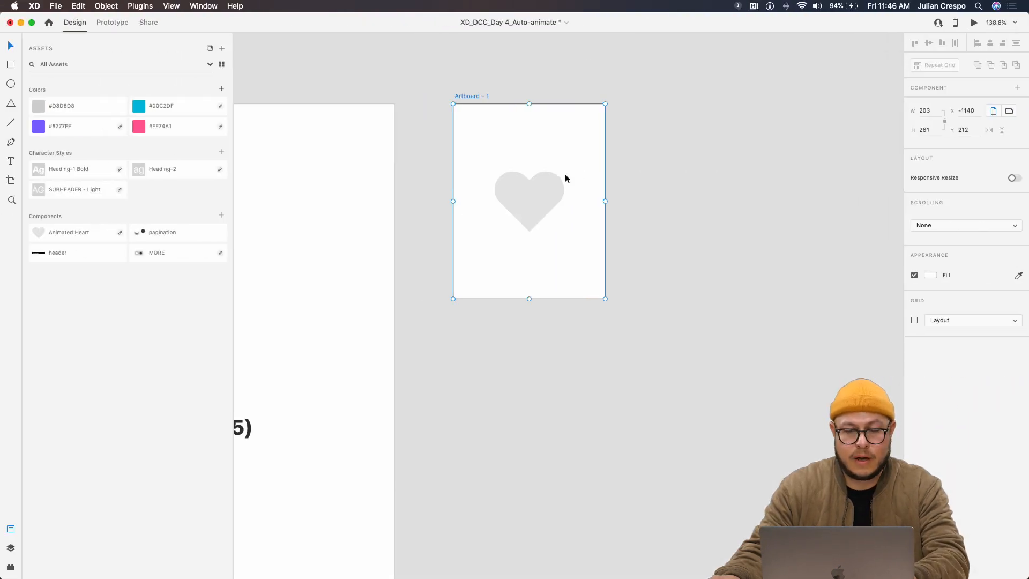
Move the pink, purple and cyan wave paths in Watch 44mm – 2's large circle straight down 120 px, out of the circle mask
scroll(562, 176, "up", 10)
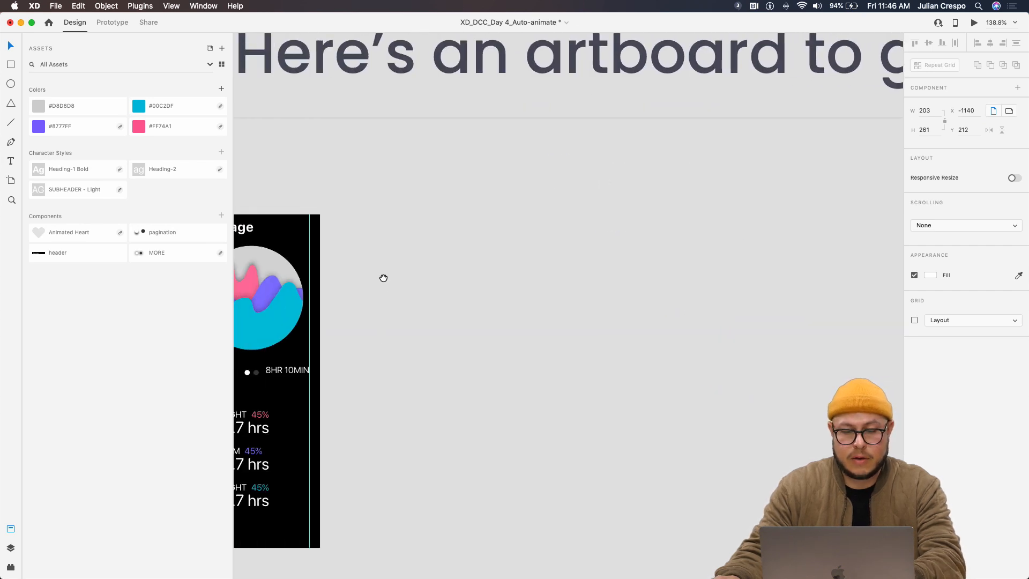
scroll(383, 278, "left", 7)
scroll(384, 278, "down", 3)
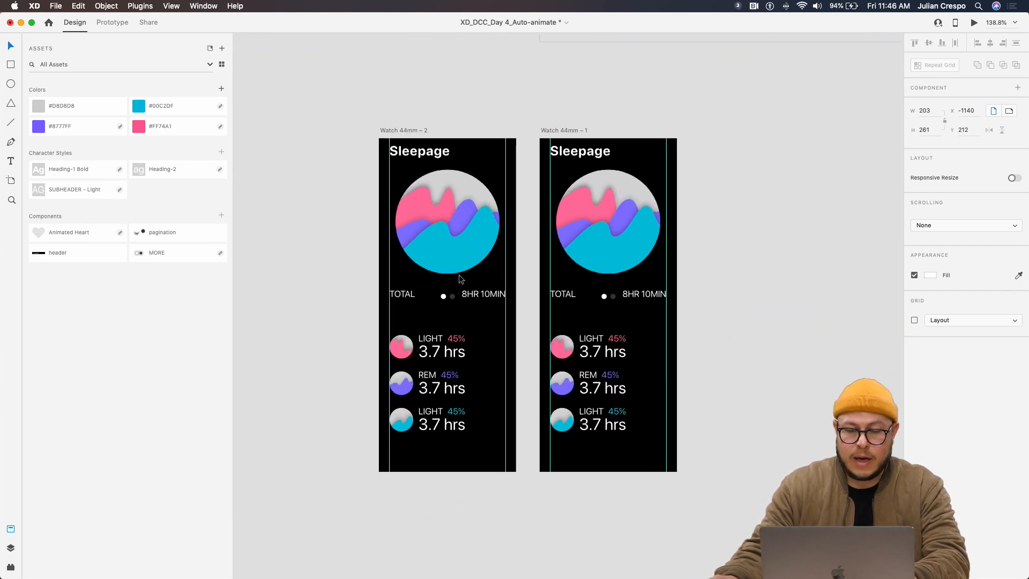
scroll(450, 261, "up", 5)
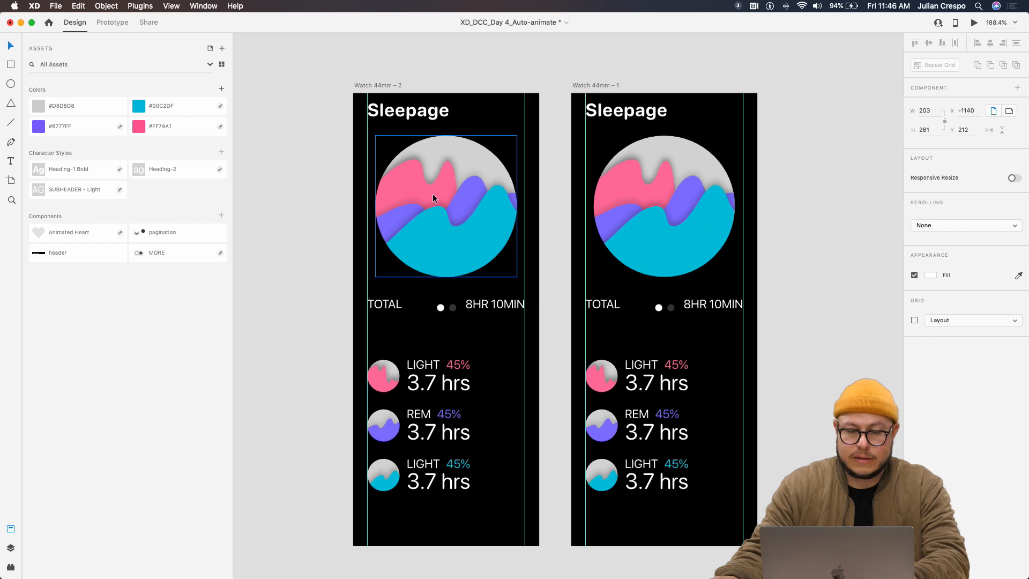
double_click(405, 188)
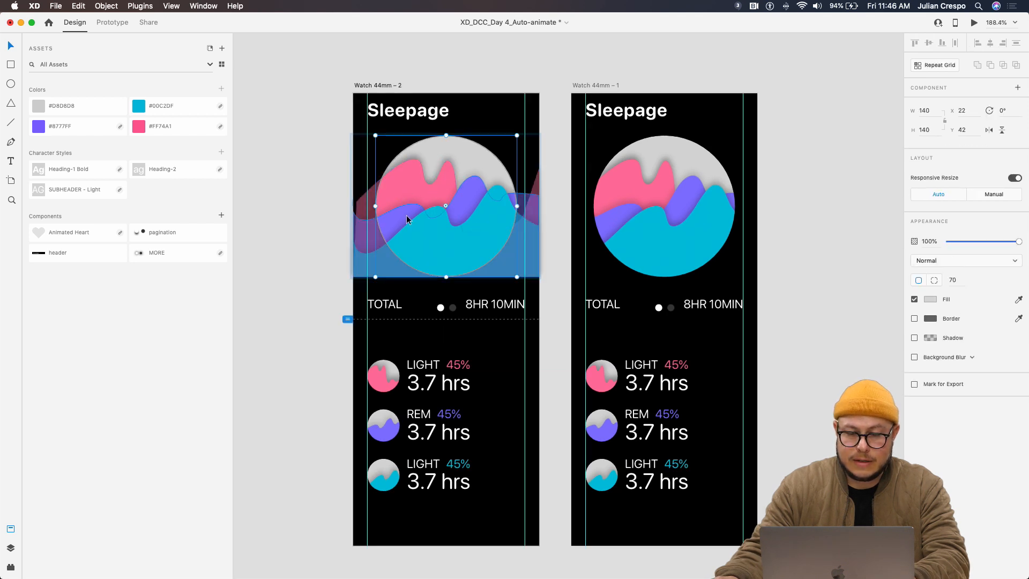
left_click_drag(422, 233, 417, 255)
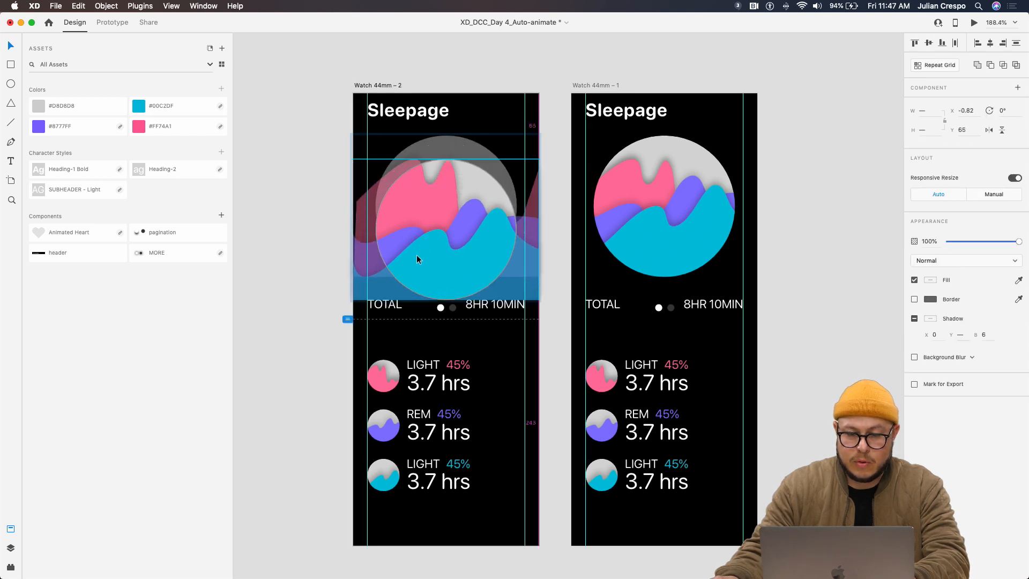
key("super+z")
left_click(407, 182)
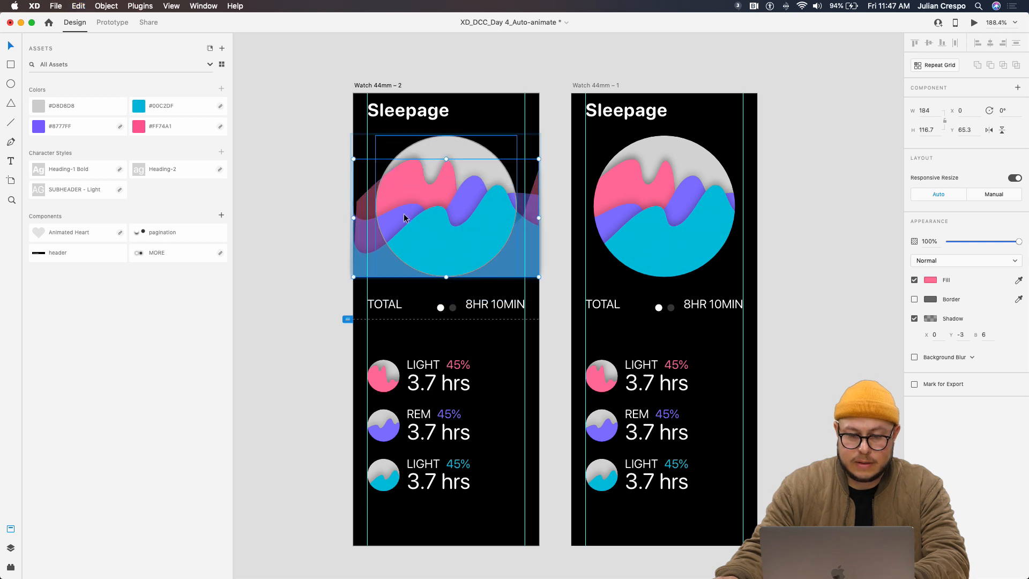
key("super+y")
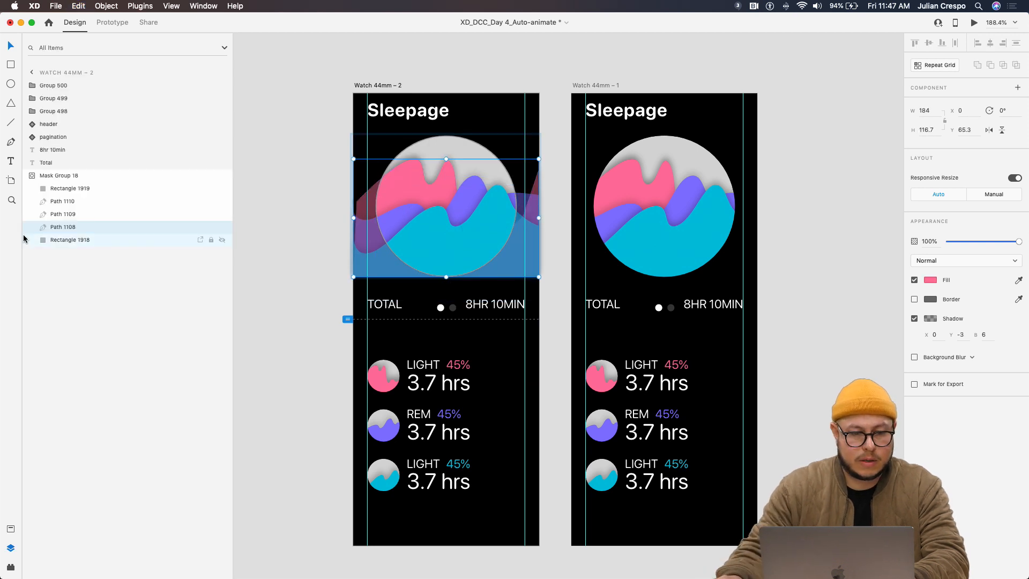
left_click(56, 202, "shift")
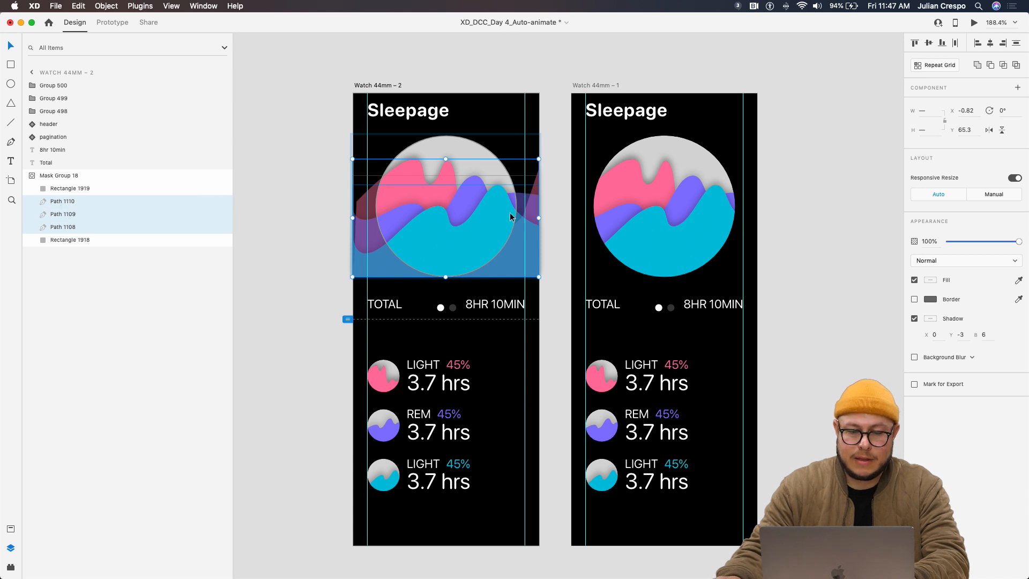
key("shift+Down")
key("shift+Down")
key("shift+Down")
key("shift+Down")
key("shift+Down")
key("shift+Down")
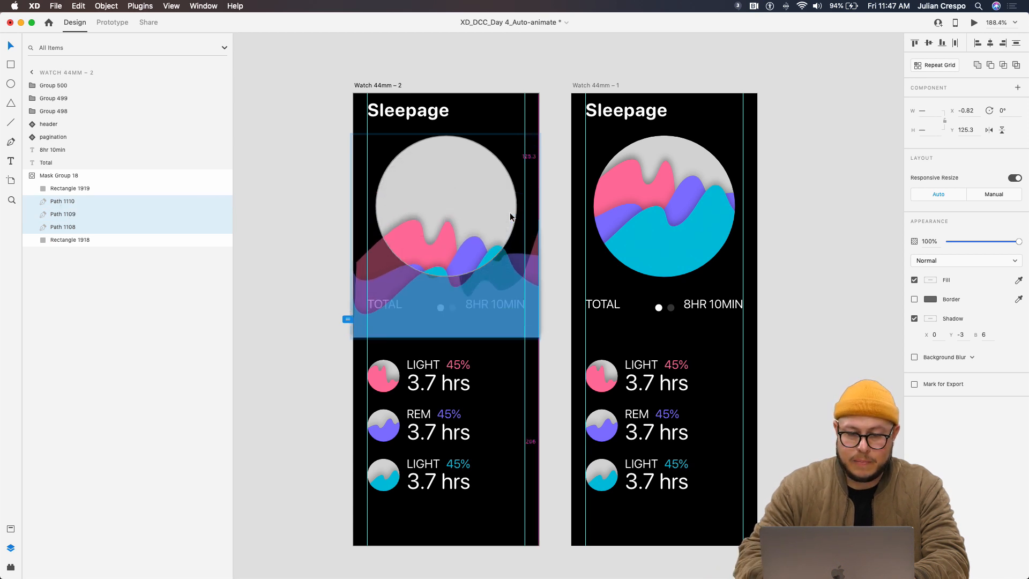
key("shift+Down")
key("shift+Down")
key("shift+Down")
key("shift+Down")
key("shift+Down")
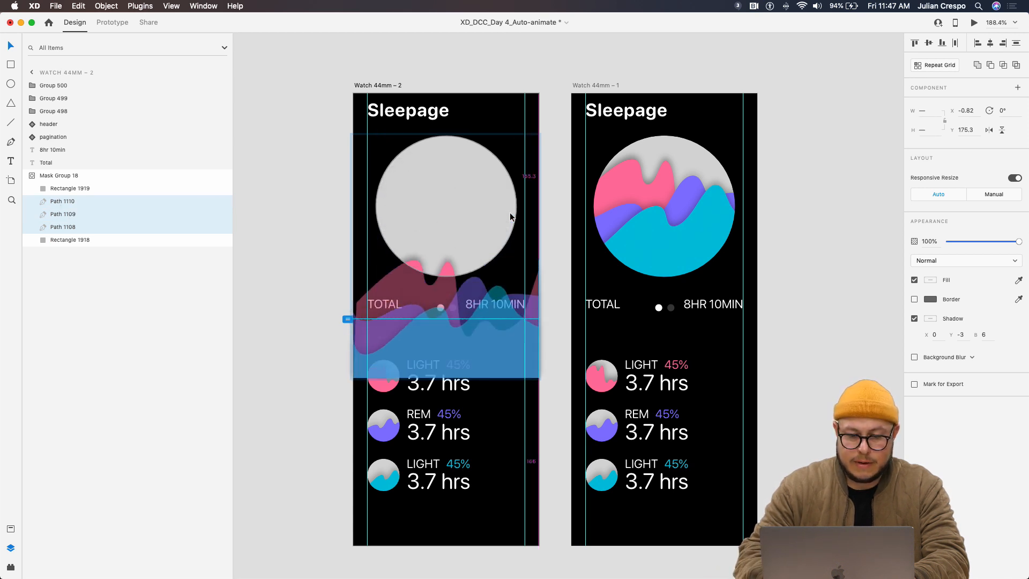
key("shift+Down")
key("shift+Down")
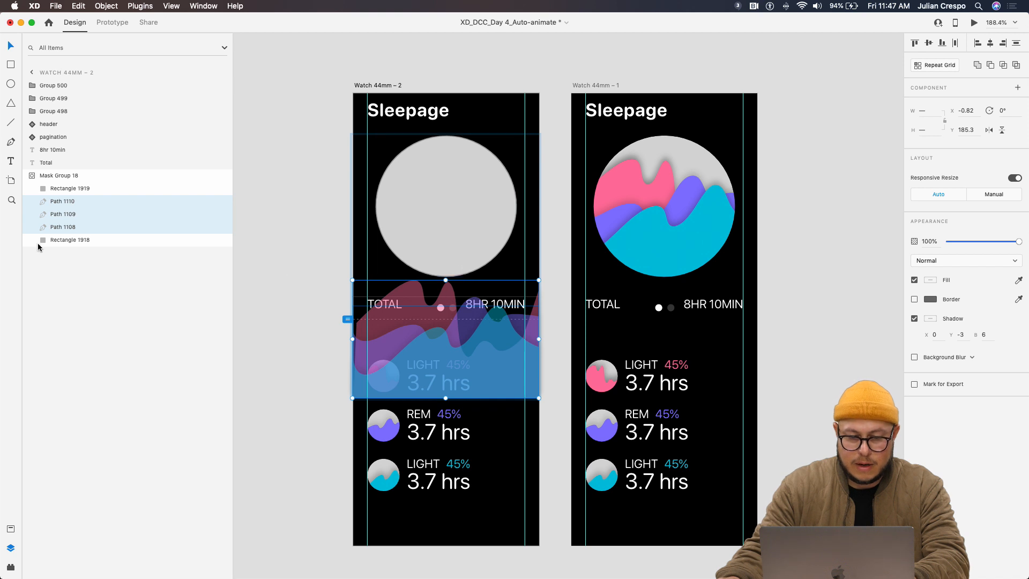
Reshape the cyan wave on Watch 44mm – 2 by lowering the anchor points of its left crest and the adjoining dip
left_click(123, 190)
left_click(96, 202)
key("Return")
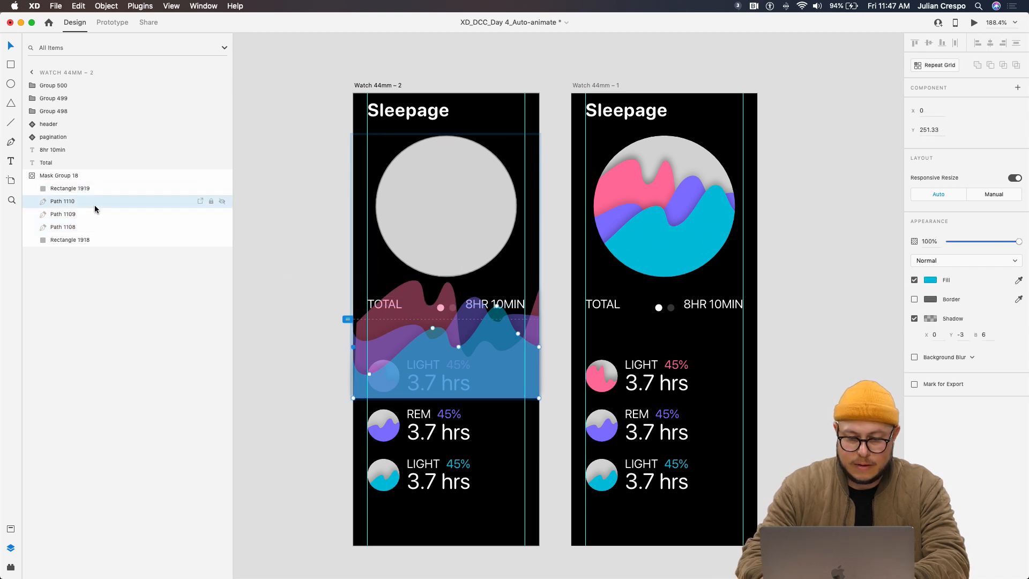
left_click_drag(433, 330, 423, 383)
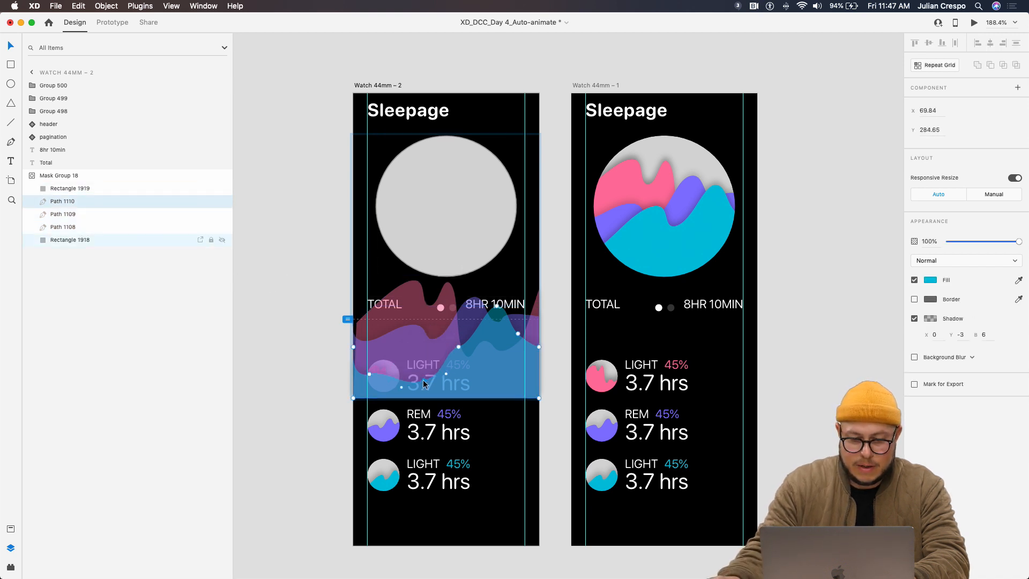
left_click_drag(458, 348, 466, 374)
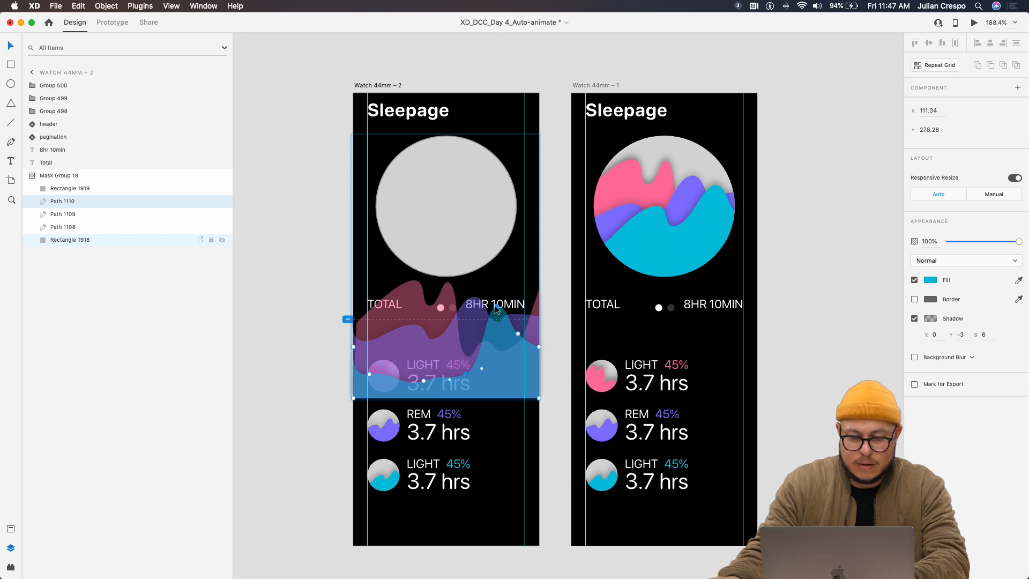
Reshape the purple wave on Watch 44mm – 2, turning its left crest into a dip and shifting its tall peak lower and to the right
left_click(408, 344)
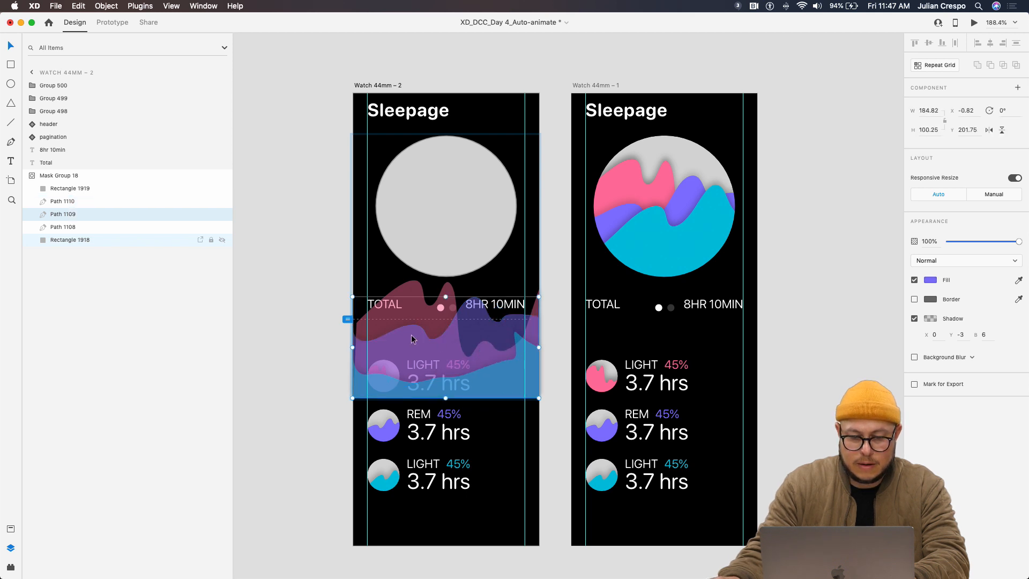
double_click(412, 338)
left_click_drag(412, 324, 408, 382)
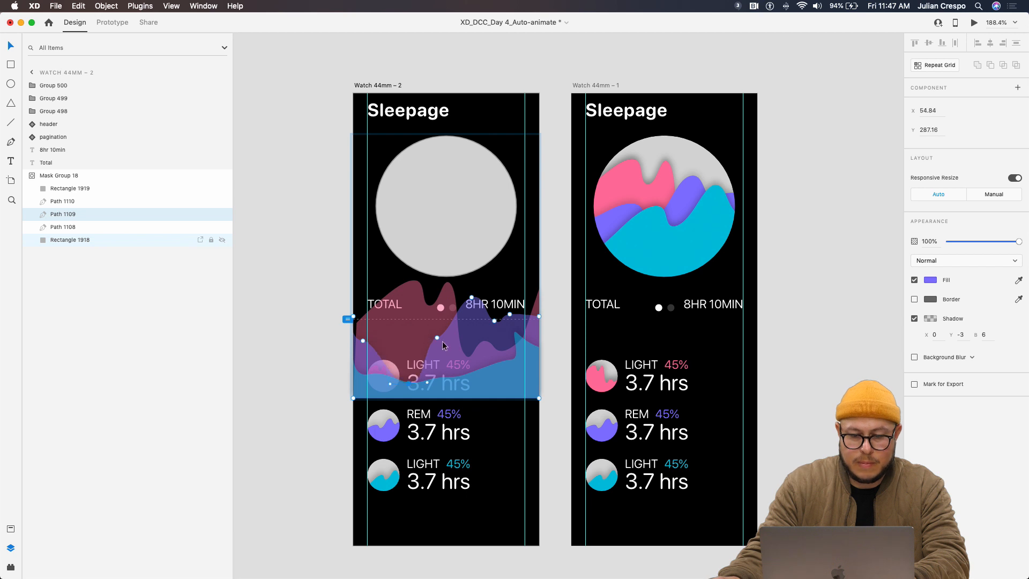
left_click_drag(437, 338, 444, 358)
left_click_drag(471, 296, 513, 328)
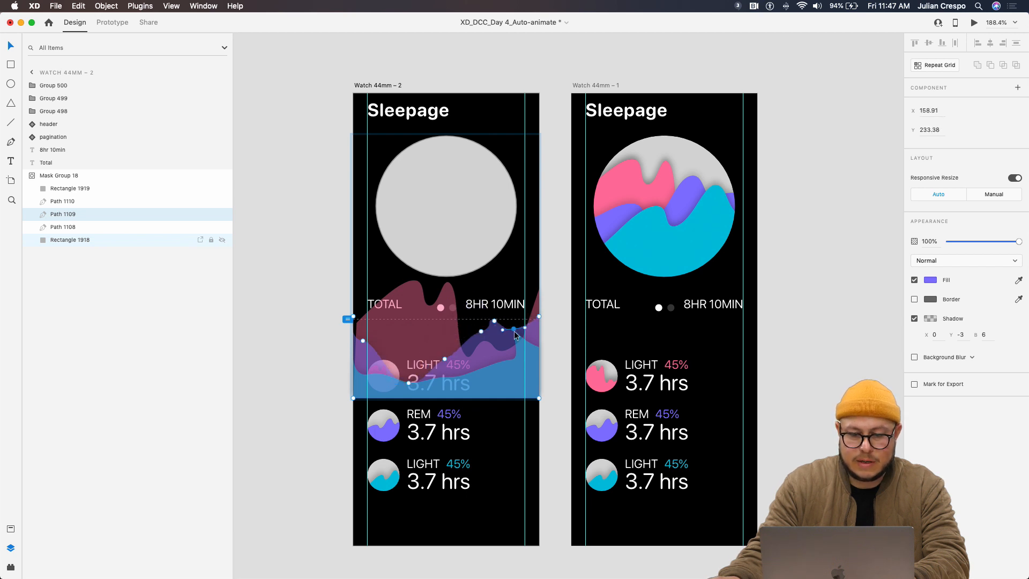
Reshape the pink wave on Watch 44mm – 2 by lowering the anchor points of its left and middle peaks
double_click(407, 304)
left_click_drag(410, 280, 399, 333)
left_click_drag(450, 285, 443, 299)
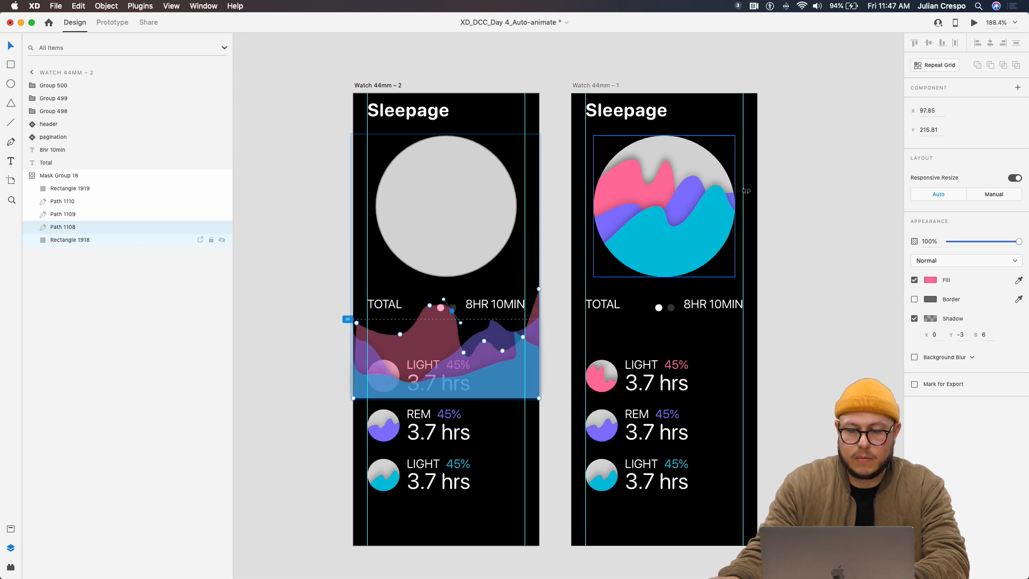
Link the Watch 44mm – 2 artboard to Watch 44mm – 1 with a Tap trigger, Auto-Animate, Ease In-Out easing and 2 s duration
double_click(387, 84)
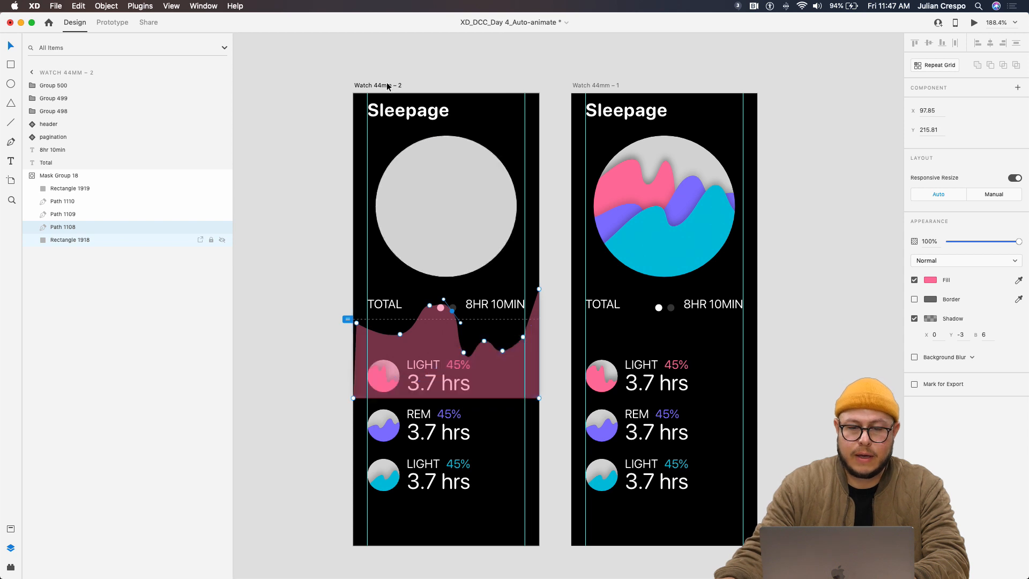
left_click(371, 86)
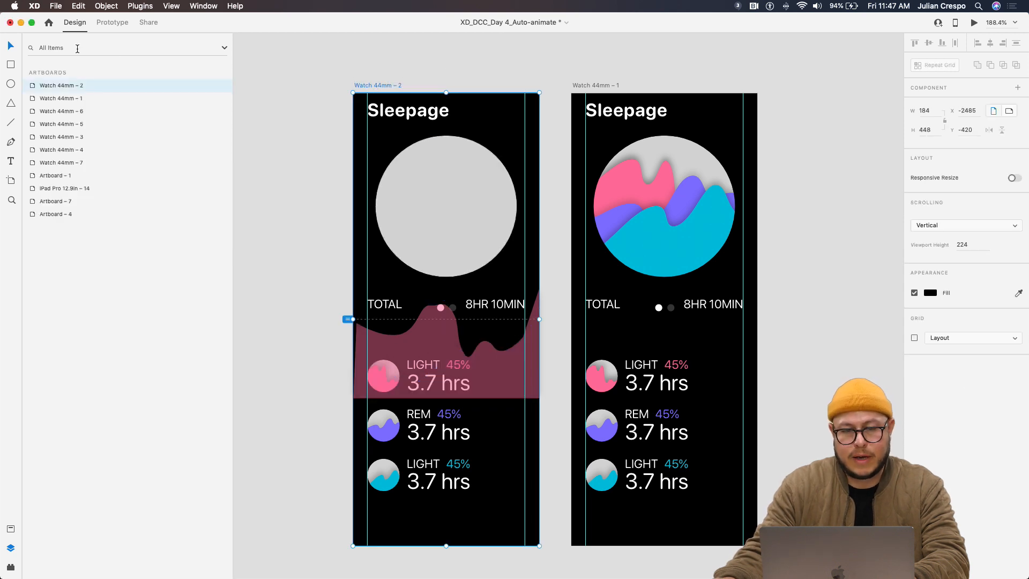
left_click(110, 23)
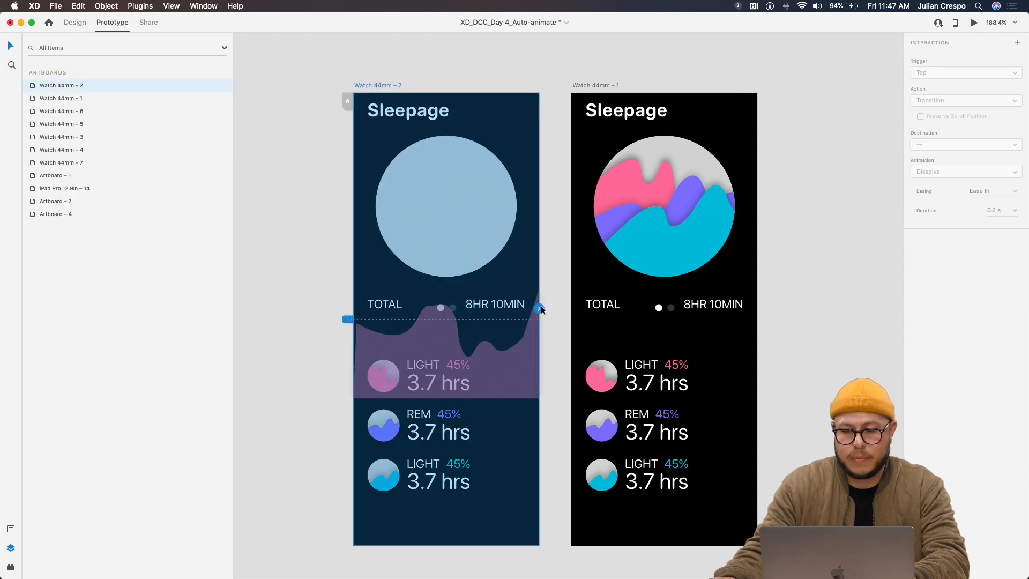
left_click_drag(539, 308, 683, 351)
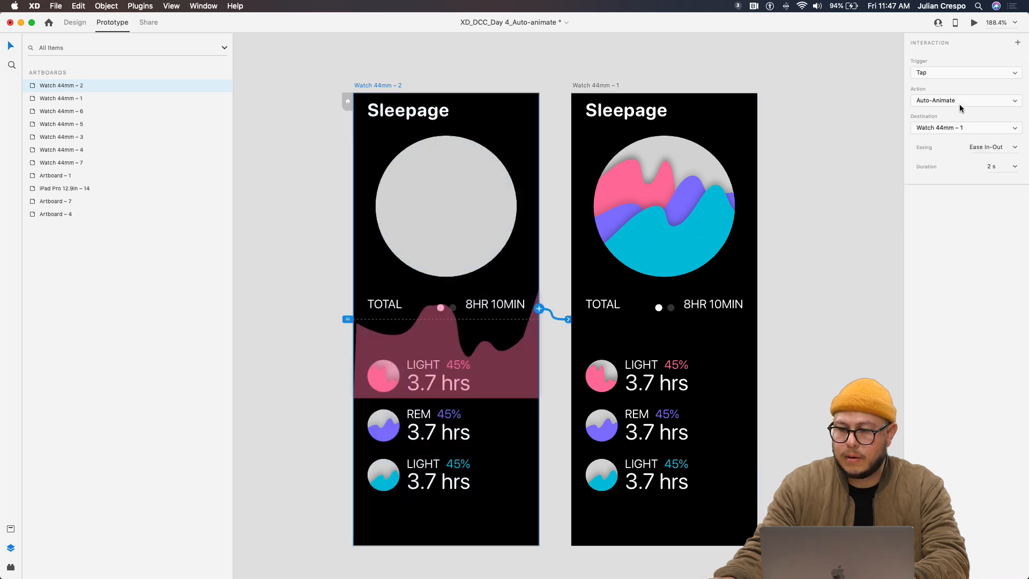
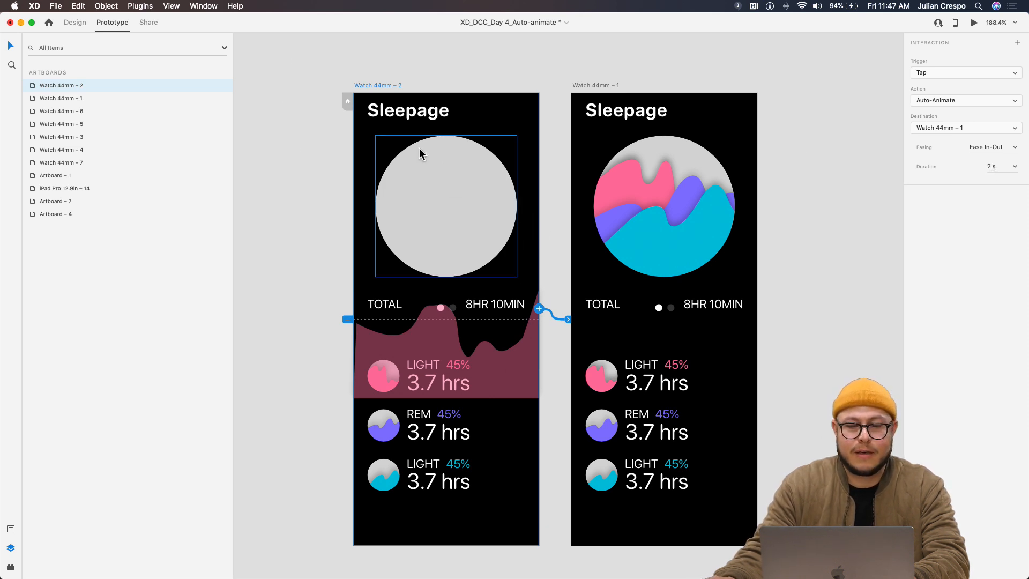
Preview the tap transition from Watch 44mm – 2 to Watch 44mm – 1 and close the preview
left_click(420, 72)
left_click(393, 84)
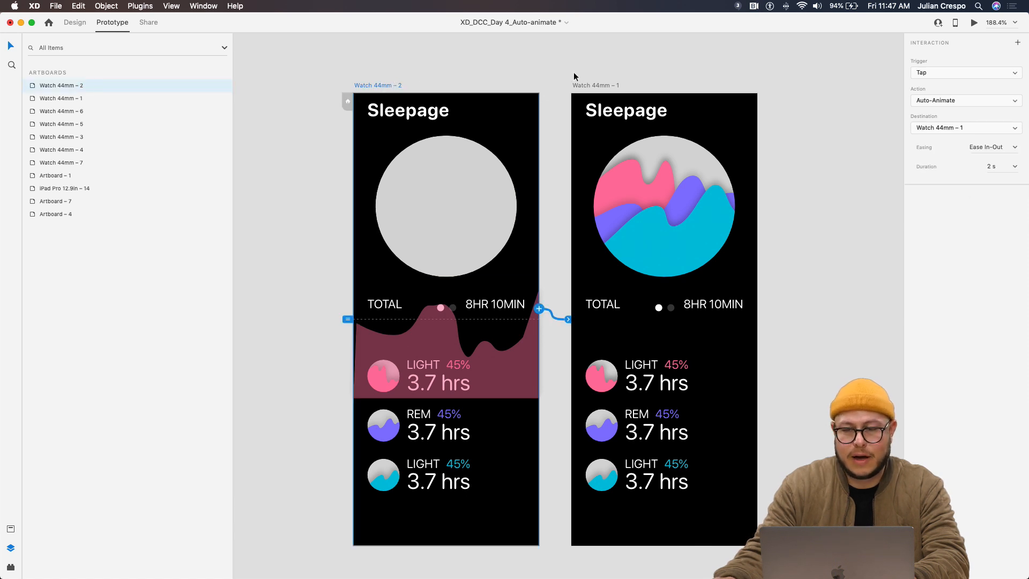
left_click(976, 23)
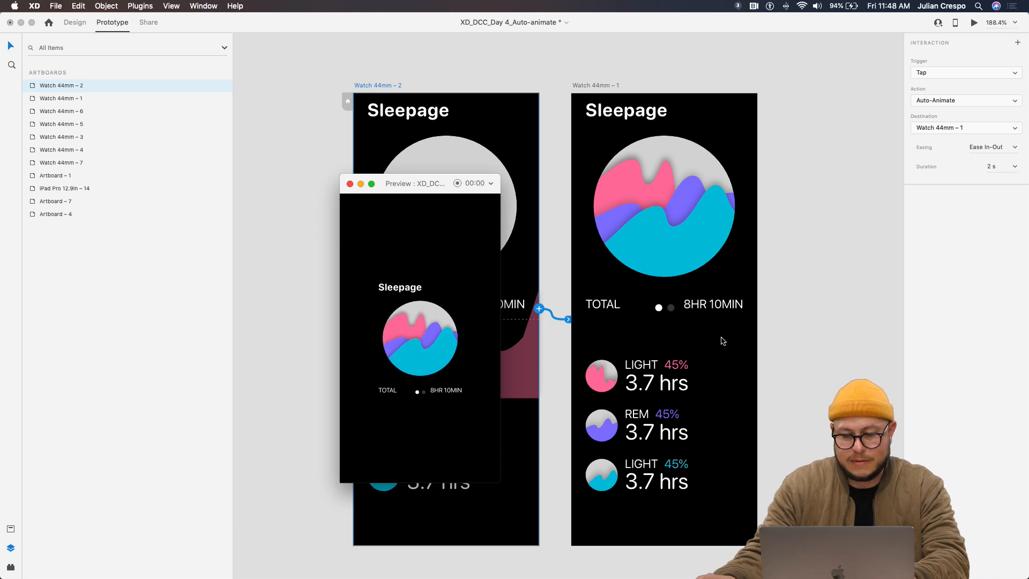
left_click(349, 183)
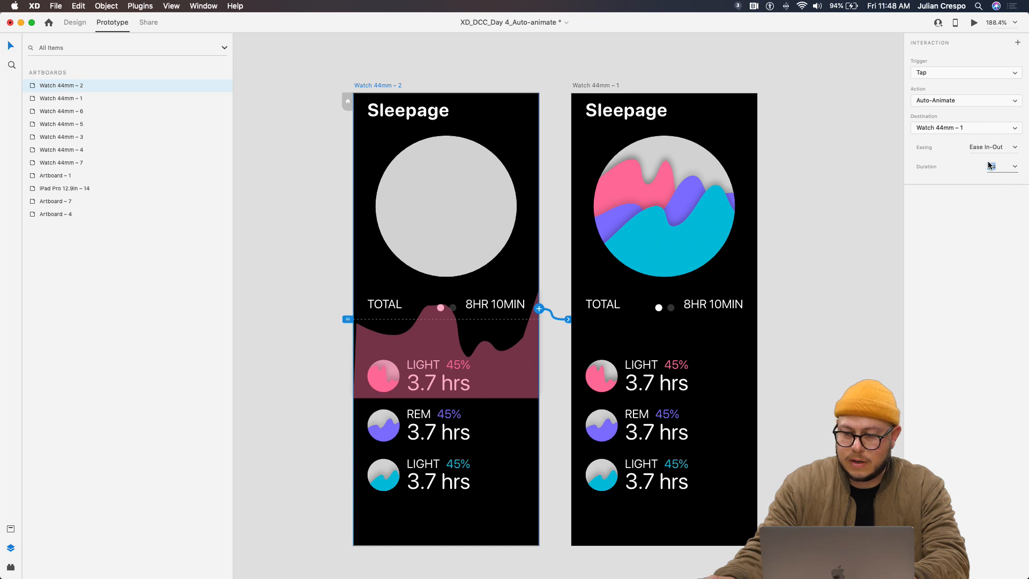
Set the Auto-Animate duration to 0.9 s, play the tap transition in the preview, and close it
type("0.9")
key("Return")
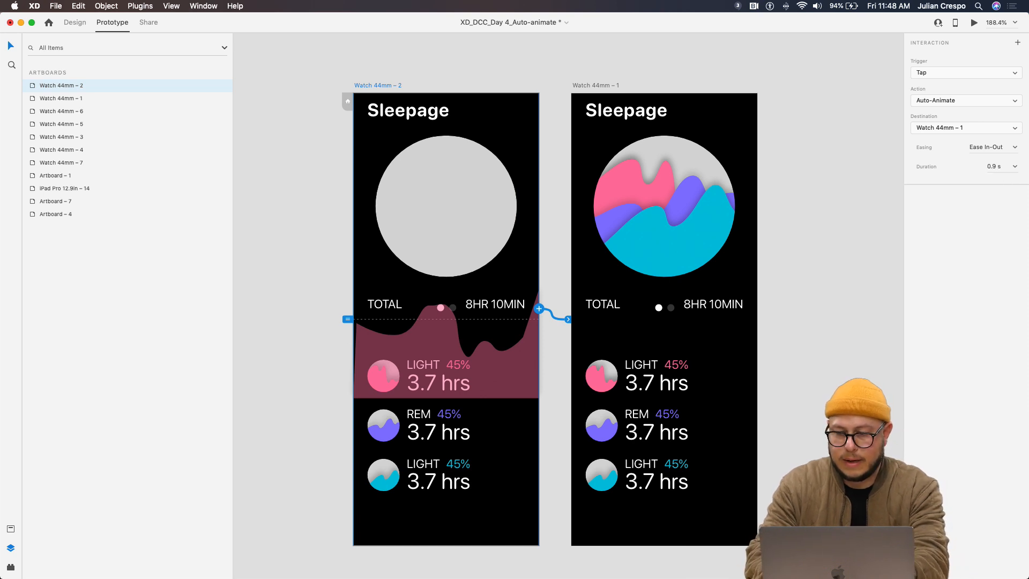
left_click(974, 23)
left_click(431, 330)
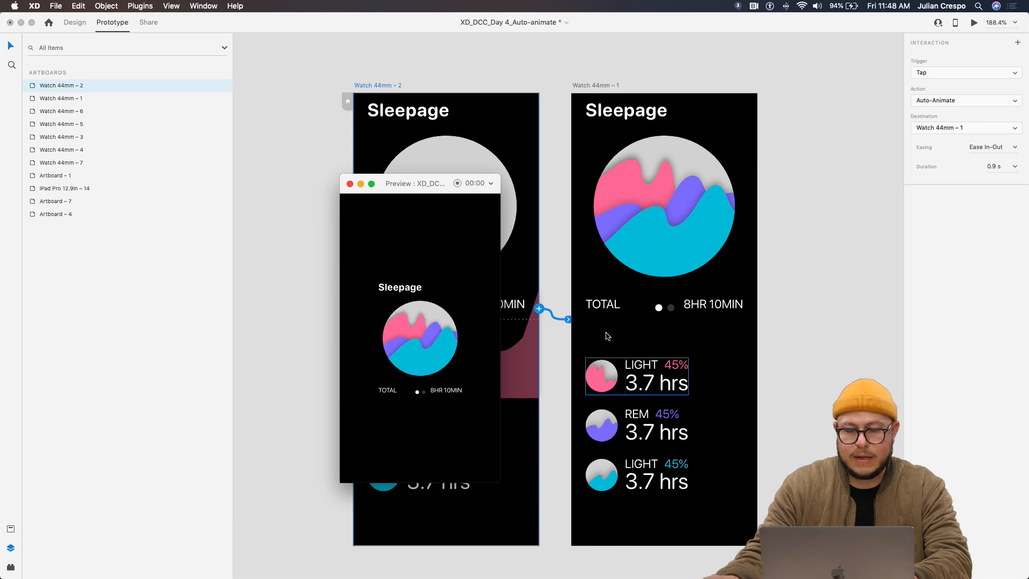
left_click(349, 183)
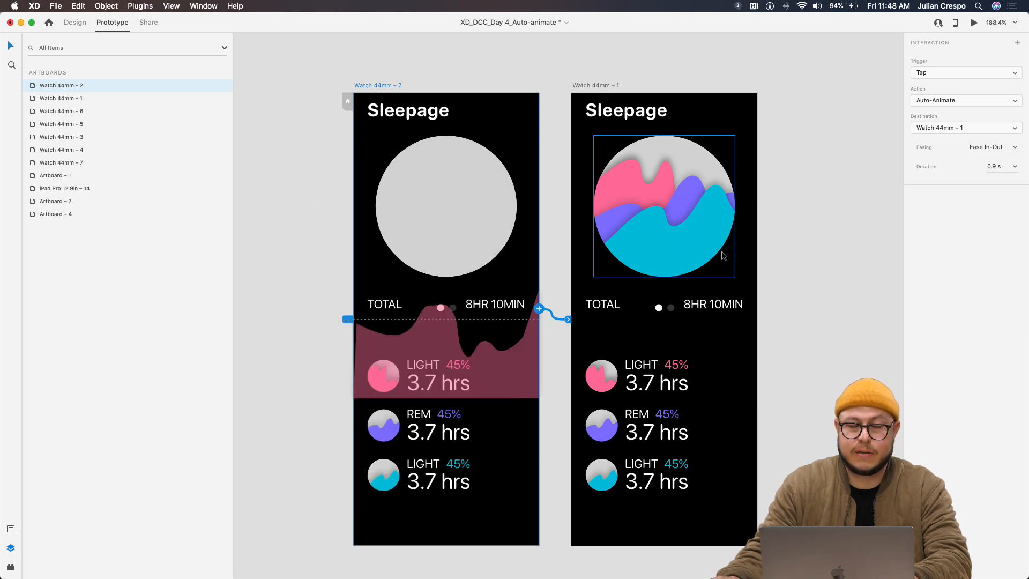
Duplicate the Watch 44mm – 1 artboard
left_click(792, 280)
scroll(766, 272, "up", 1)
scroll(769, 274, "down", 3)
left_click_drag(772, 256, 612, 247)
left_click_drag(706, 232, 641, 223)
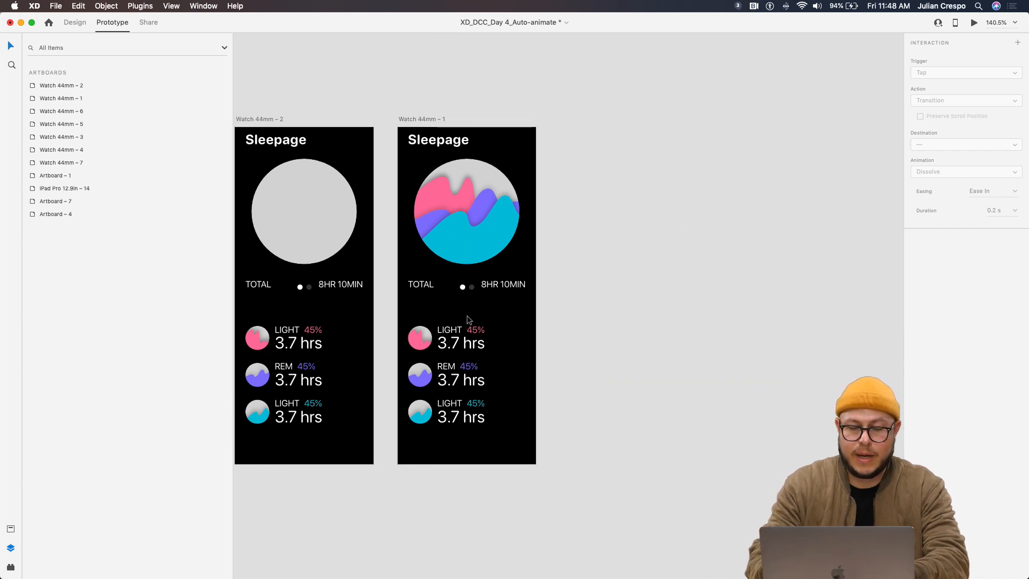
left_click(432, 119)
key("super+d")
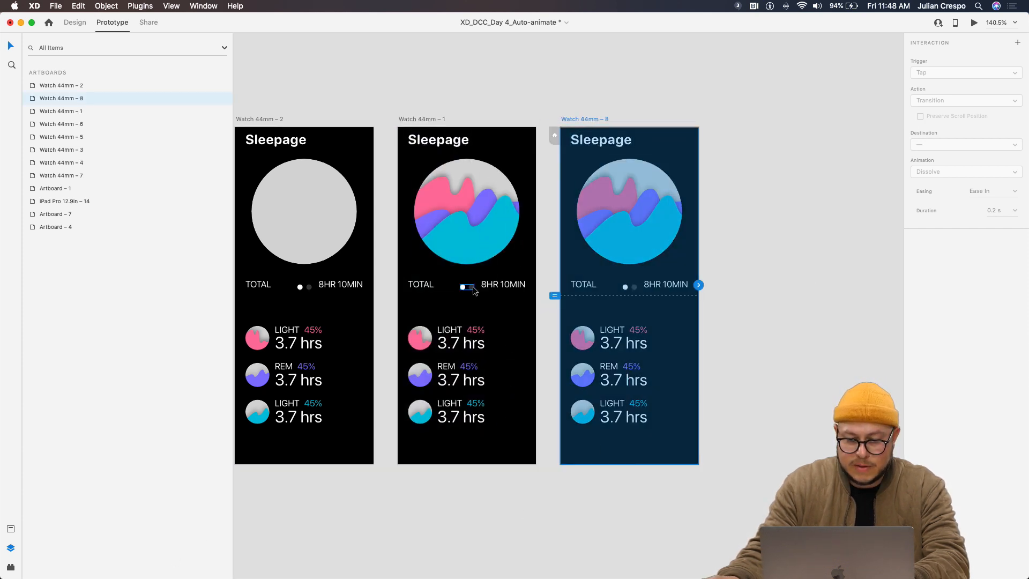
Change the header text on the duplicated Watch 44mm – 8 artboard to "Challenges"
left_click(606, 142)
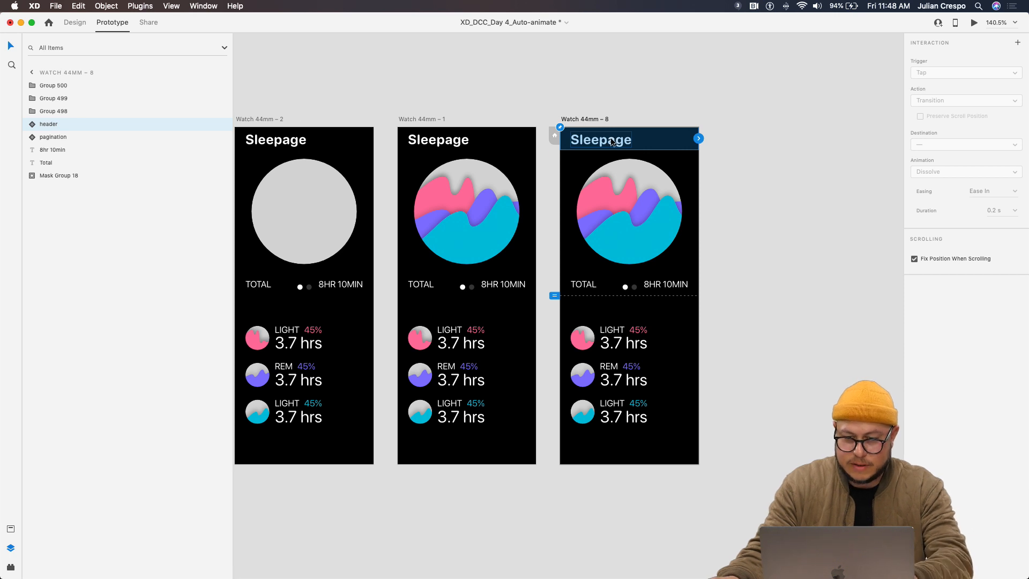
double_click(612, 142)
double_click(611, 141)
type("Cahel")
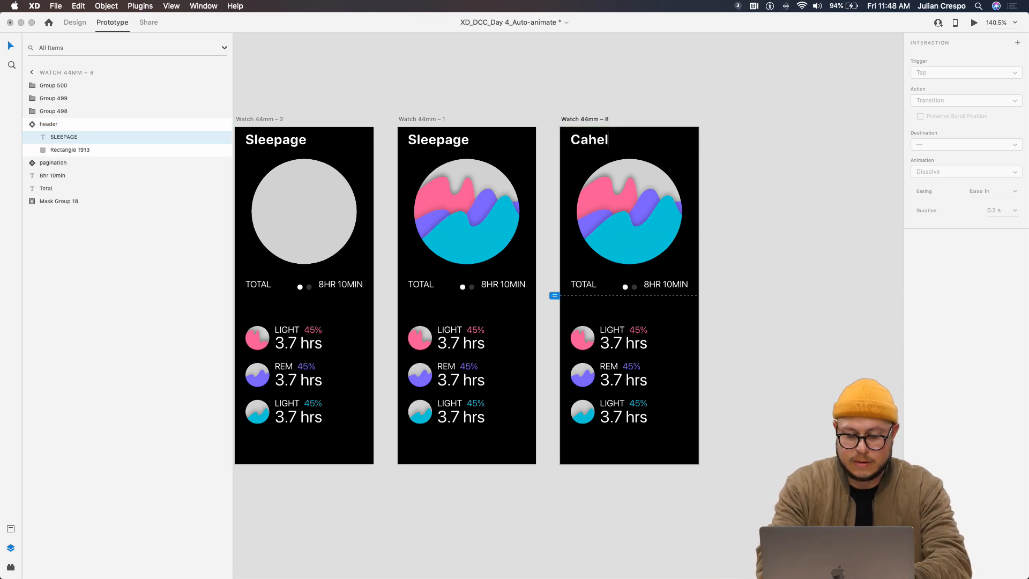
type("l")
key("BackSpace")
key("BackSpace")
key("BackSpace")
key("BackSpace")
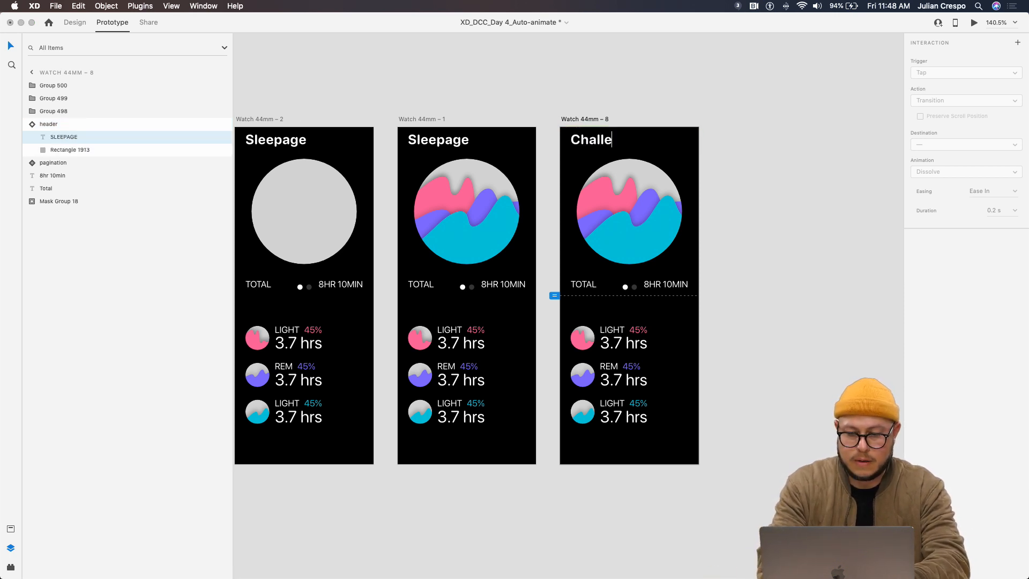
type("llenges")
key("Escape")
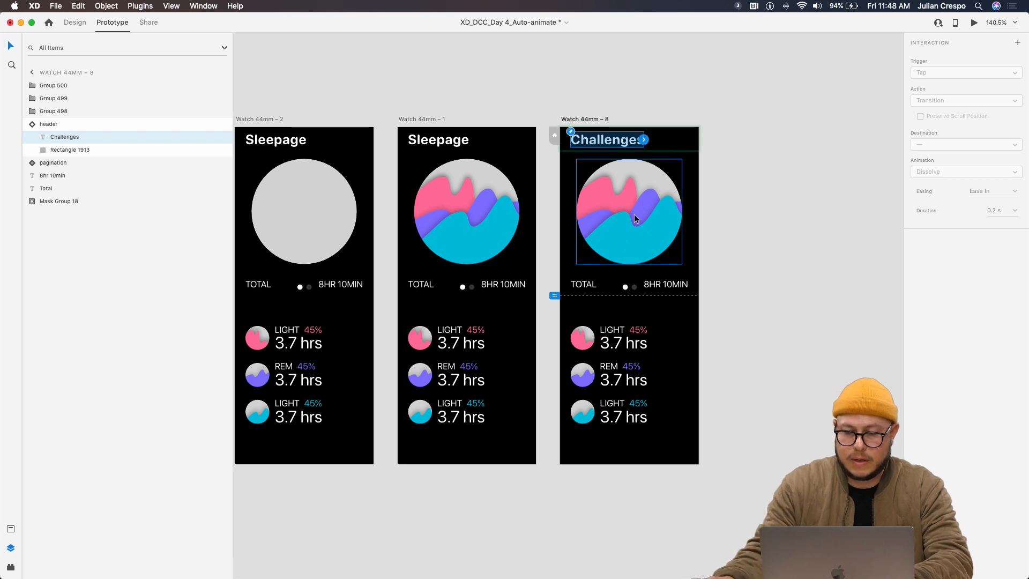
Delete the circular wave graph from the Challenges artboard and move the TOTAL label up beneath the header
left_click(634, 217)
key("Delete")
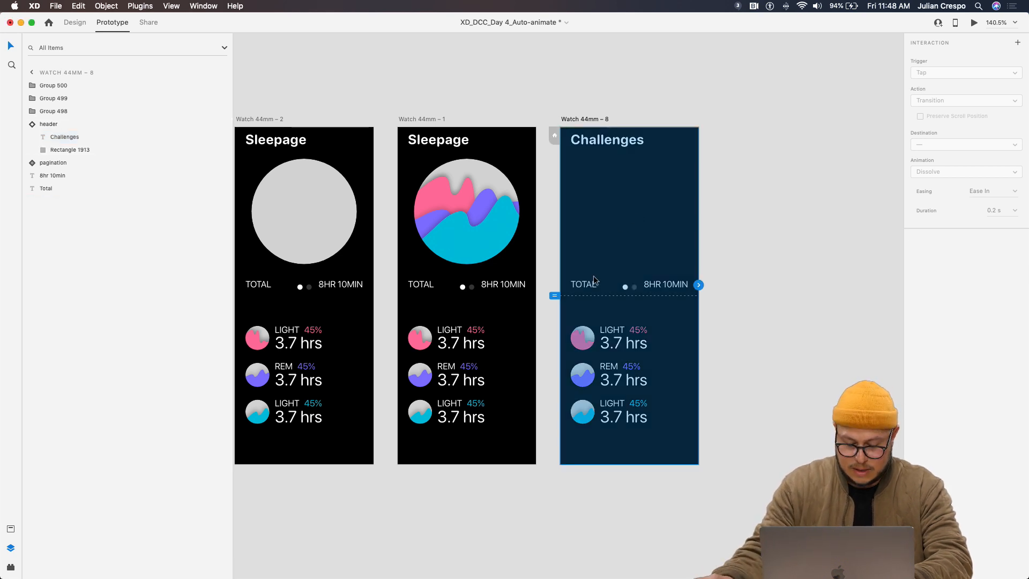
left_click_drag(588, 282, 588, 188)
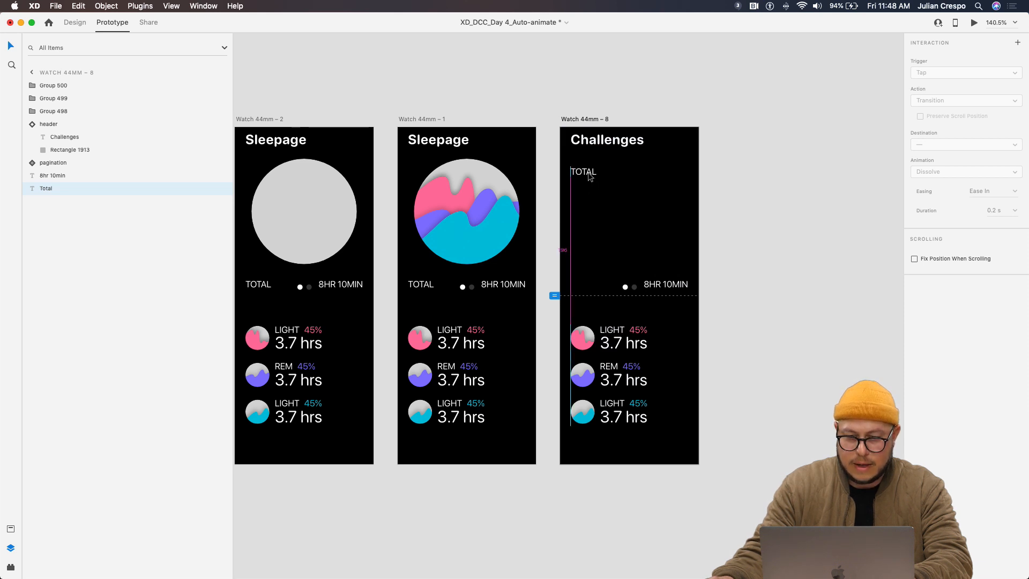
Switch to Design mode and change the TOTAL label beneath the Challenges header to "ACTIVE"
double_click(587, 172)
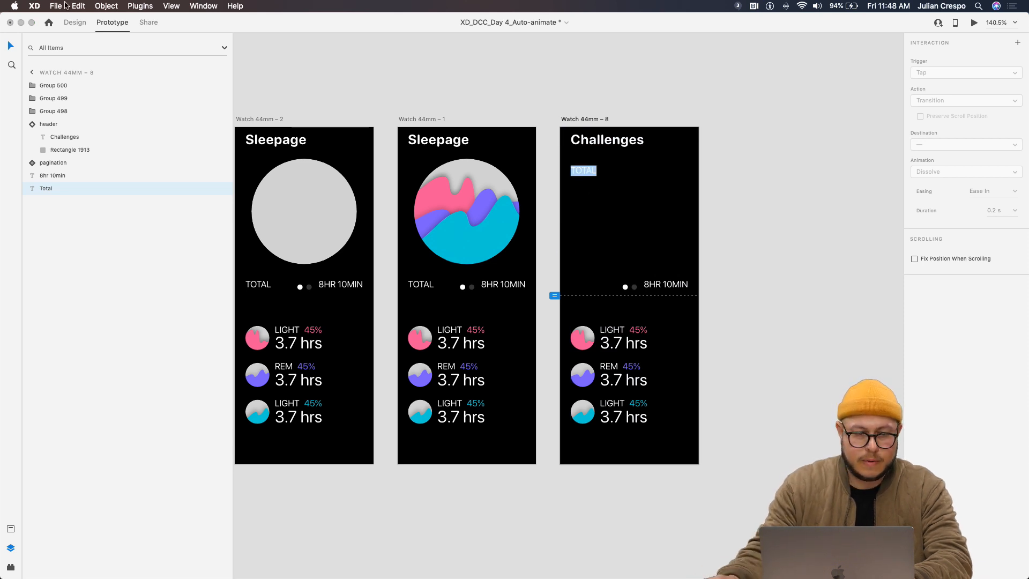
left_click(80, 23)
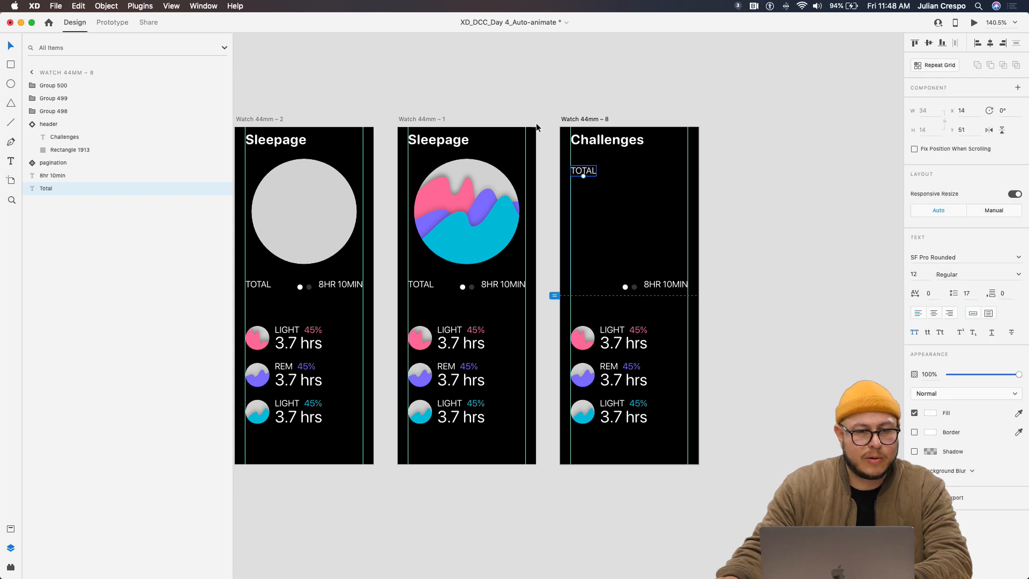
double_click(592, 171)
type("ACTIVE")
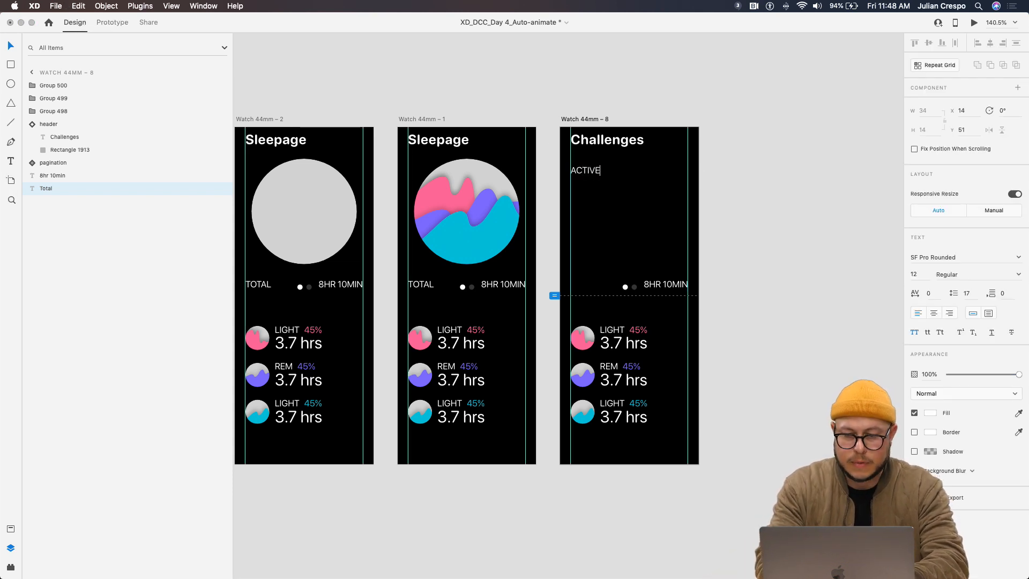
key("Escape")
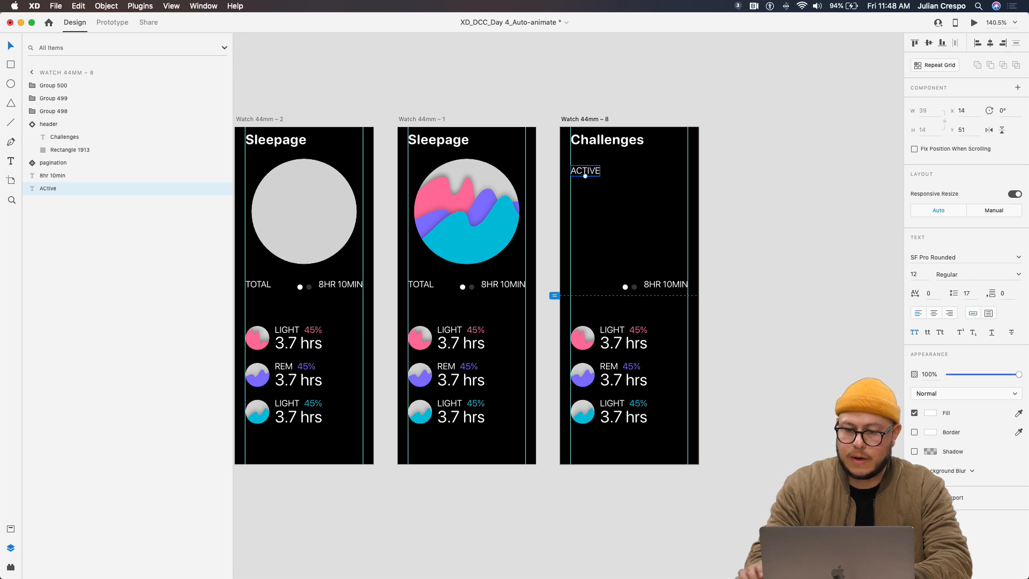
Duplicate the ACTIVE label directly below itself and change the copy's text to "TOTAL POINTS"
left_click_drag(587, 172, 590, 187)
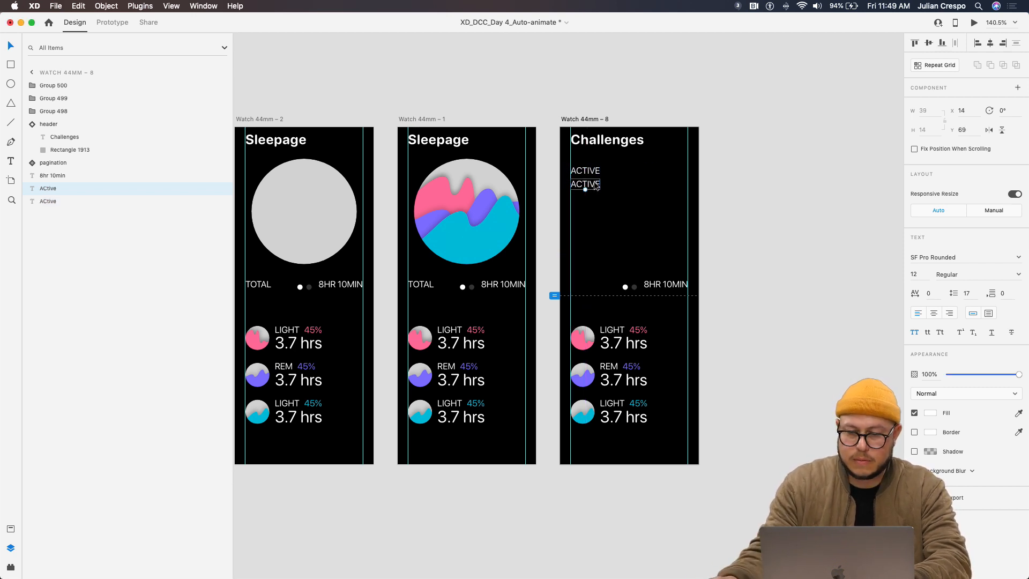
double_click(594, 184)
type("TOTAL POINTS")
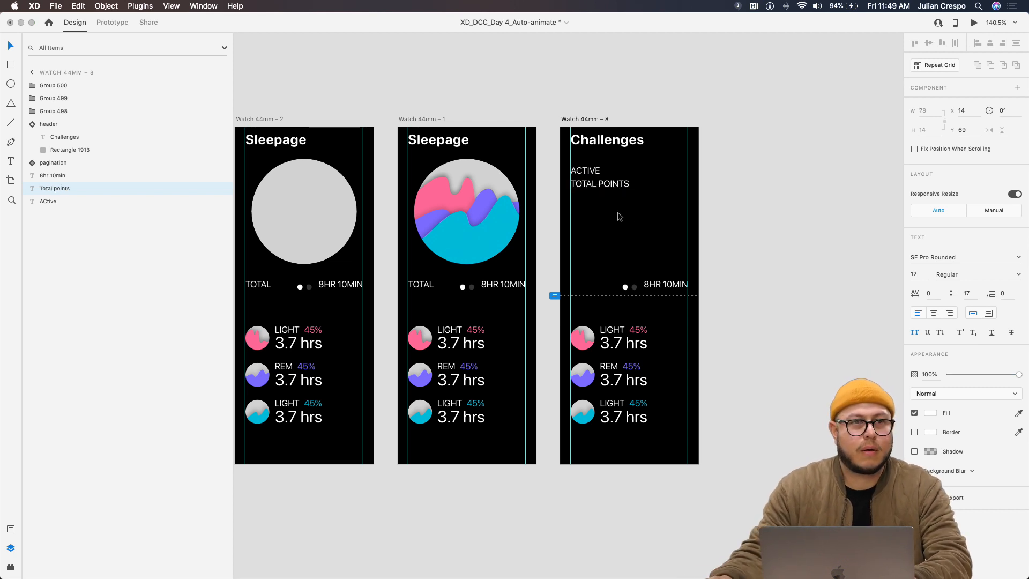
key("Escape")
Color the ACTIVE label with the saved #00C2DF swatch from the document assets
scroll(625, 244, "up", 5)
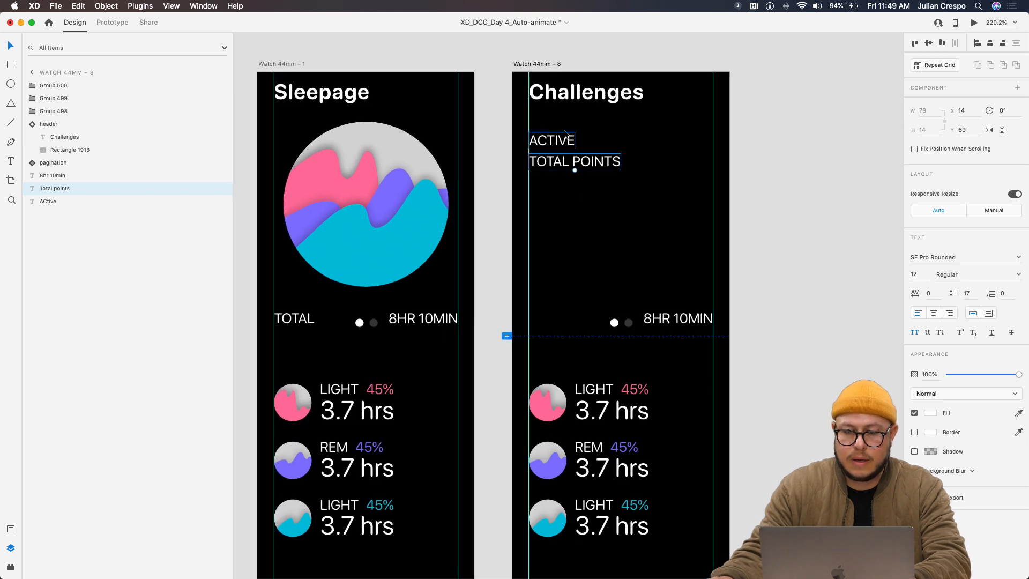
left_click(567, 143)
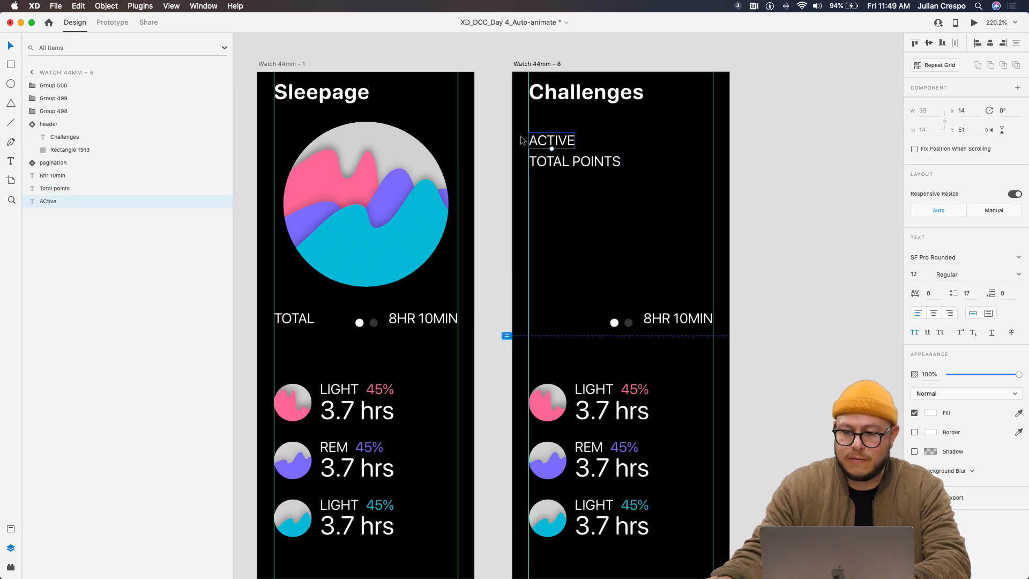
key("super+shift+y")
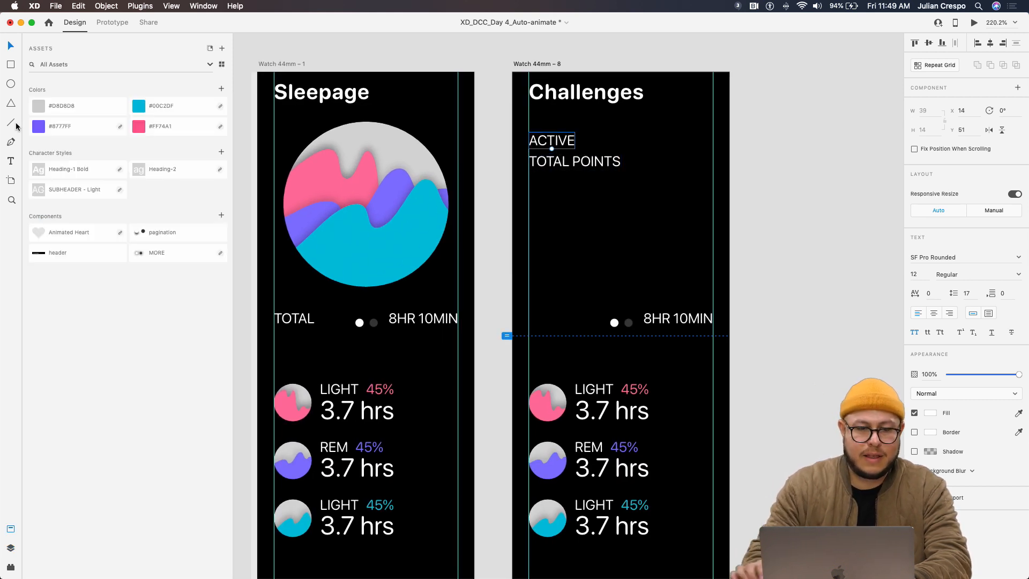
left_click(147, 108)
left_click(611, 190)
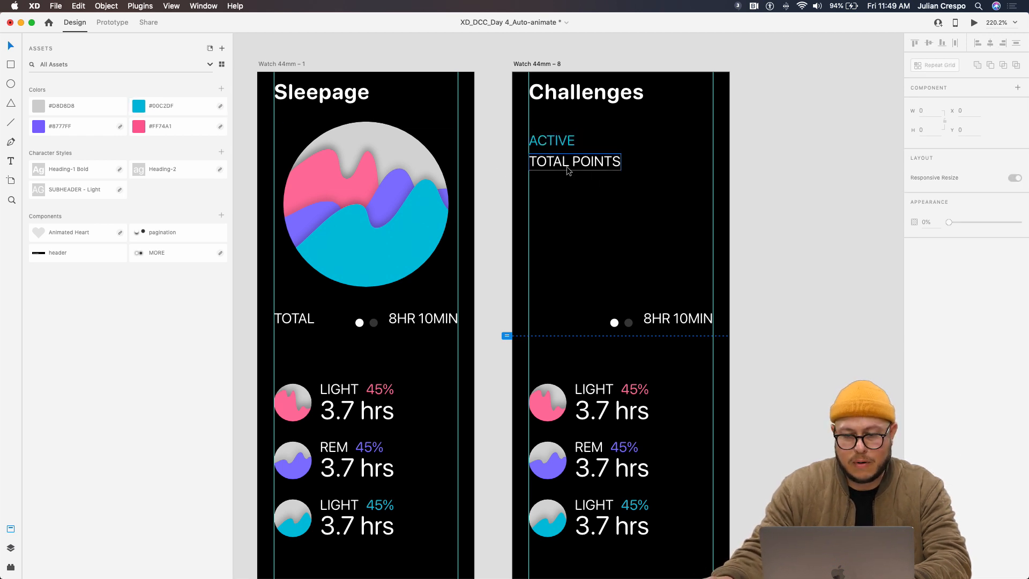
Draw a rectangle about 156 × 93 between the layout guides below the TOTAL POINTS label
left_click(563, 167)
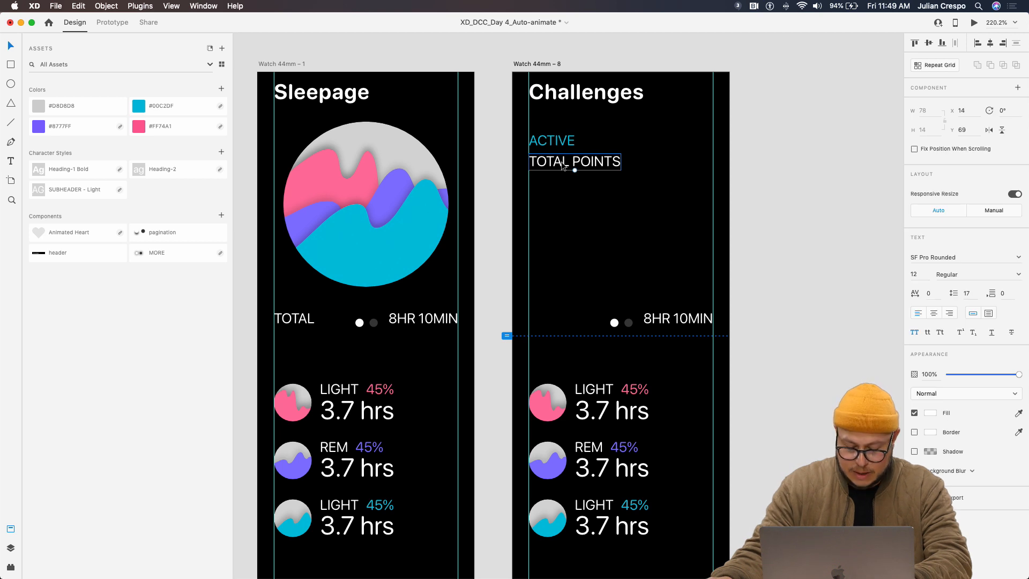
key("r")
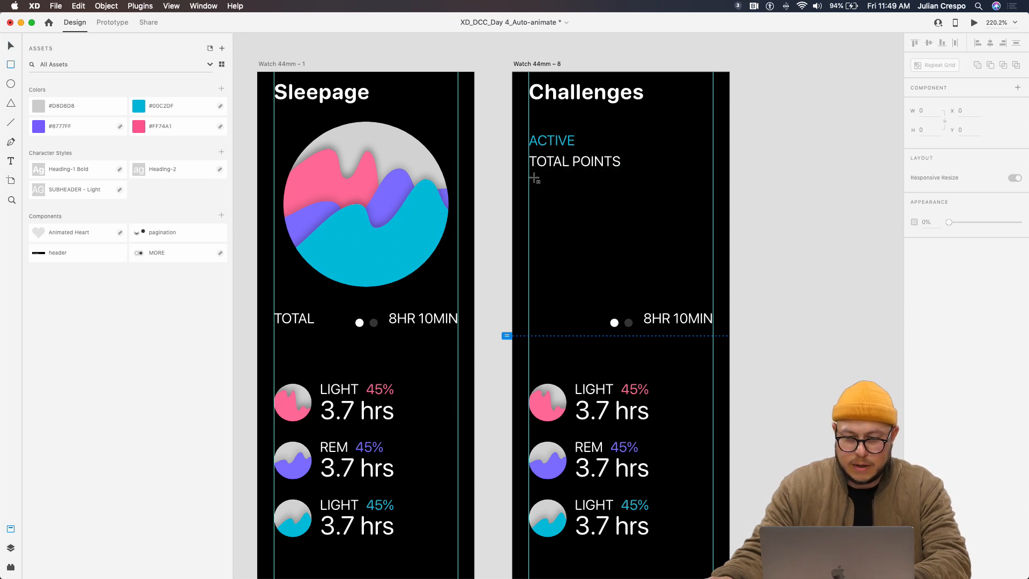
mouse_move(530, 181)
left_mouse_down()
mouse_move(615, 254)
mouse_move(713, 260)
mouse_move(711, 289)
left_mouse_up()
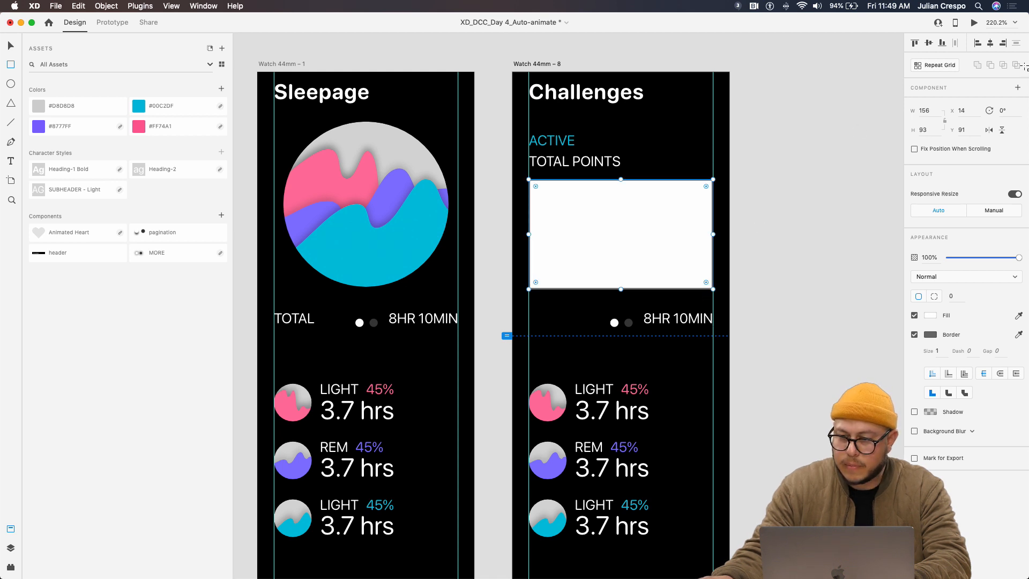
Resize the white rectangle to 168 wide and 175 high, centered horizontally on the Challenges artboard
left_click(925, 111)
type("168")
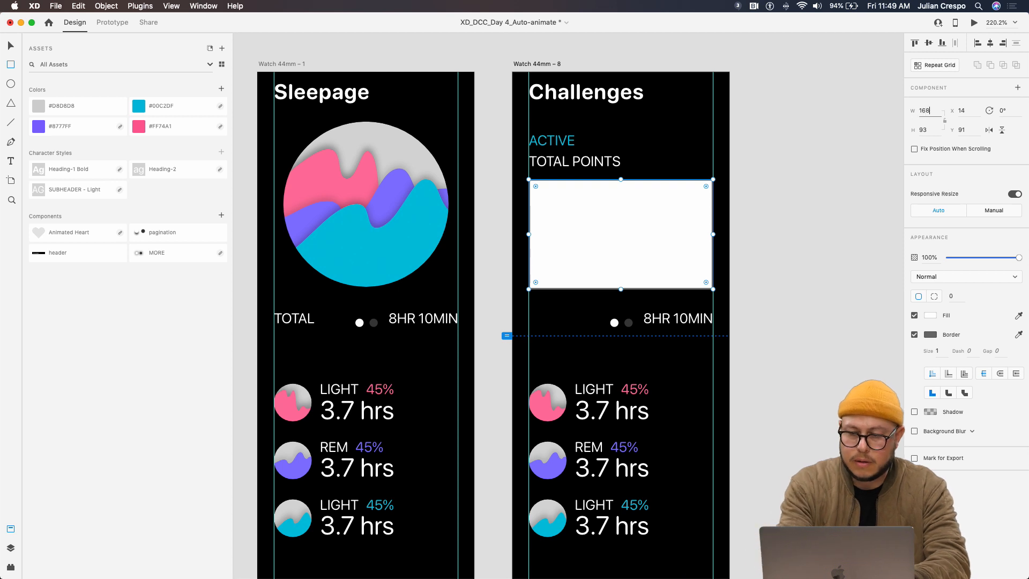
key("Return")
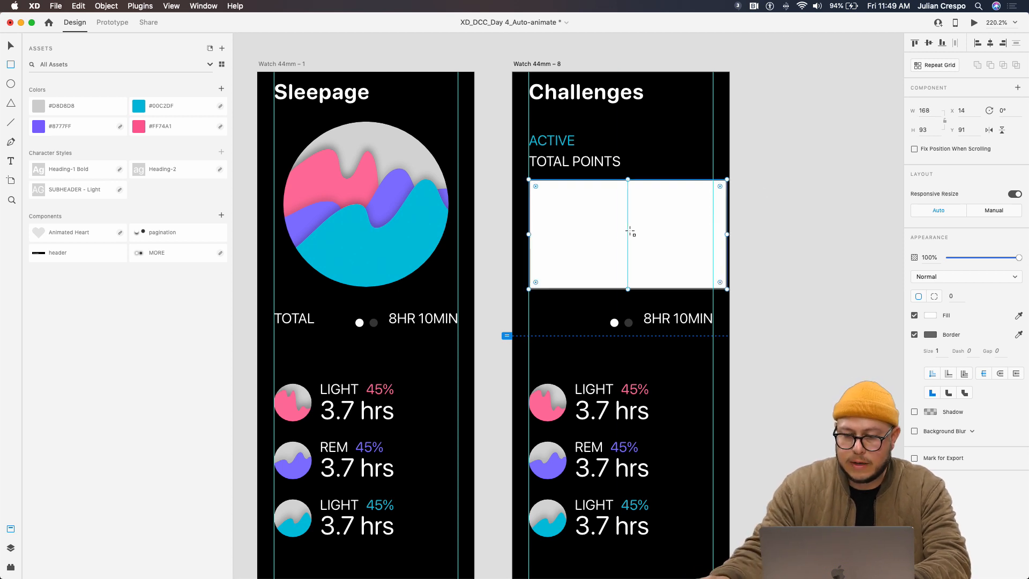
left_click_drag(630, 234, 623, 232)
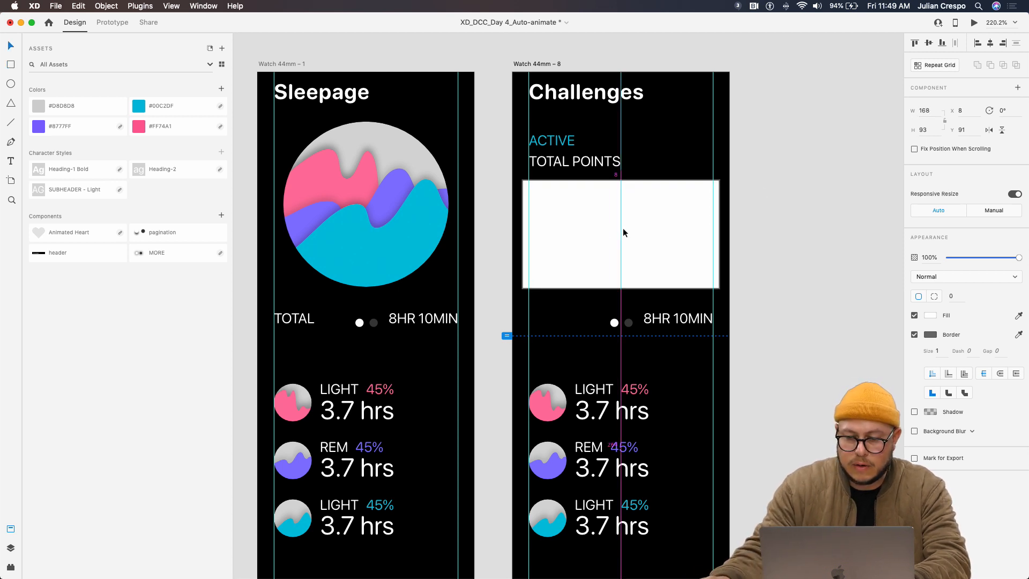
left_click(925, 132)
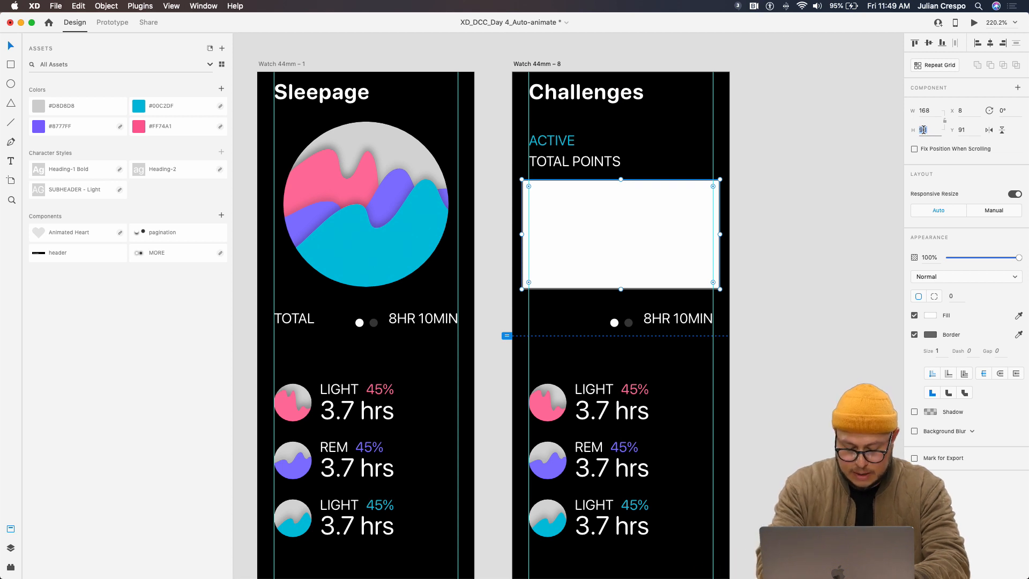
type("175")
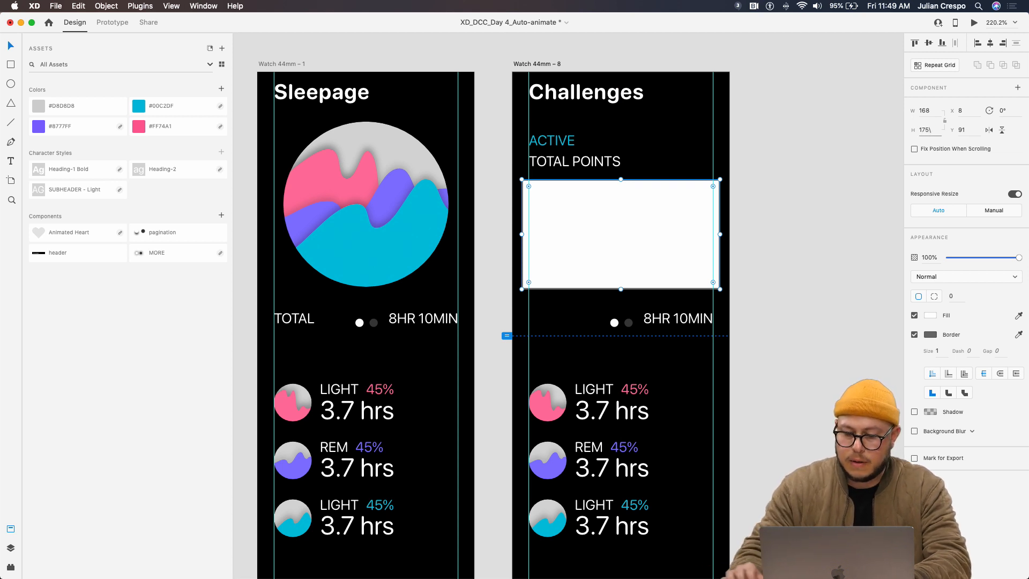
key("Return")
Delete the sleep-stage rows and the 8HR 10MIN label from the Challenges artboard, moving the white rectangle aside to reach the label
left_click(588, 459)
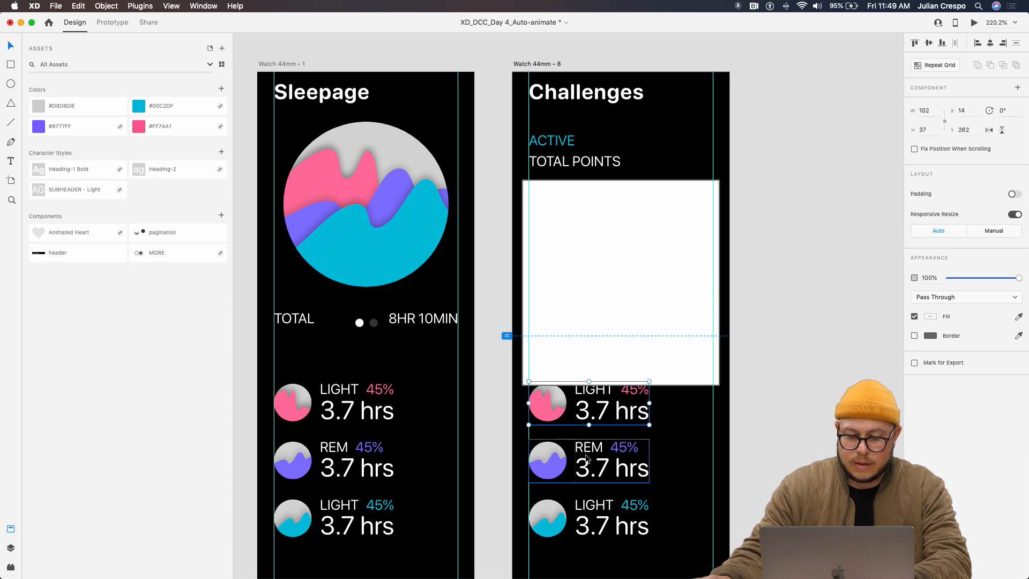
key("Delete")
left_click(651, 237)
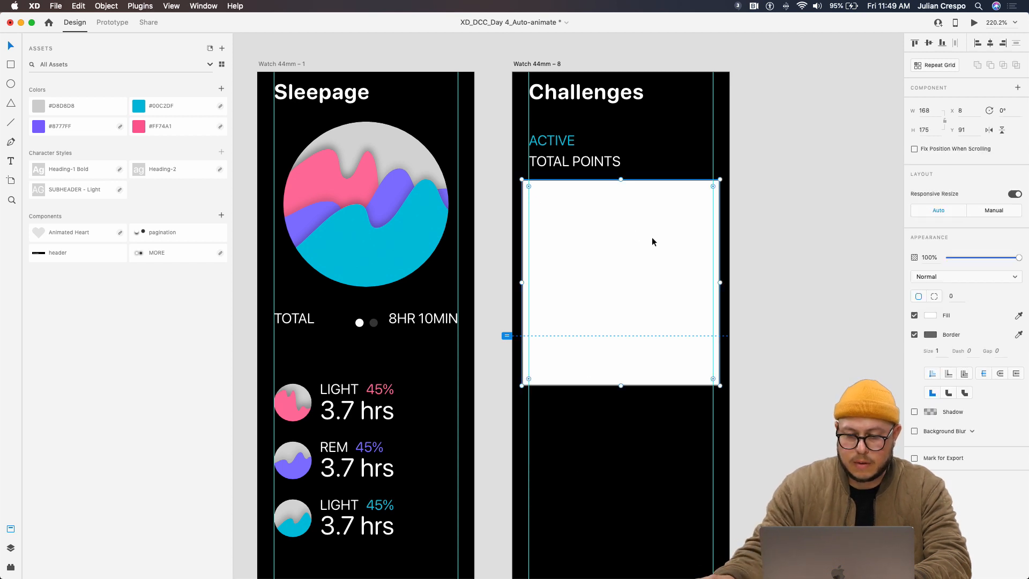
left_click_drag(651, 236, 821, 275)
left_click(683, 316)
key("Delete")
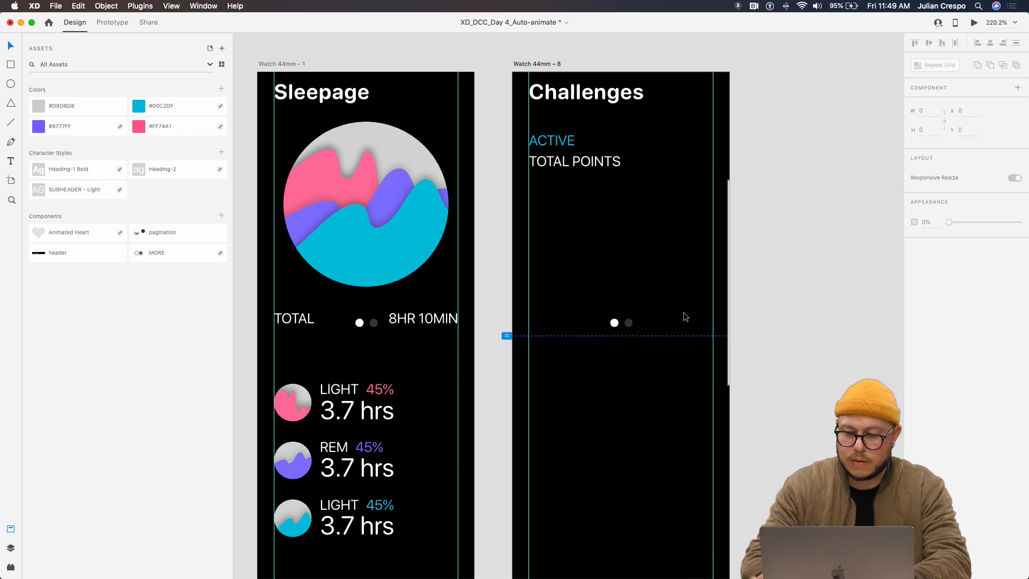
Move the white rectangle back onto the Challenges artboard, centered horizontally at X 8 below the TOTAL POINTS label
left_click_drag(727, 252, 532, 252)
key("Left")
key("Left")
key("Left")
key("Left")
key("Left")
key("Left")
key("Left")
key("Left")
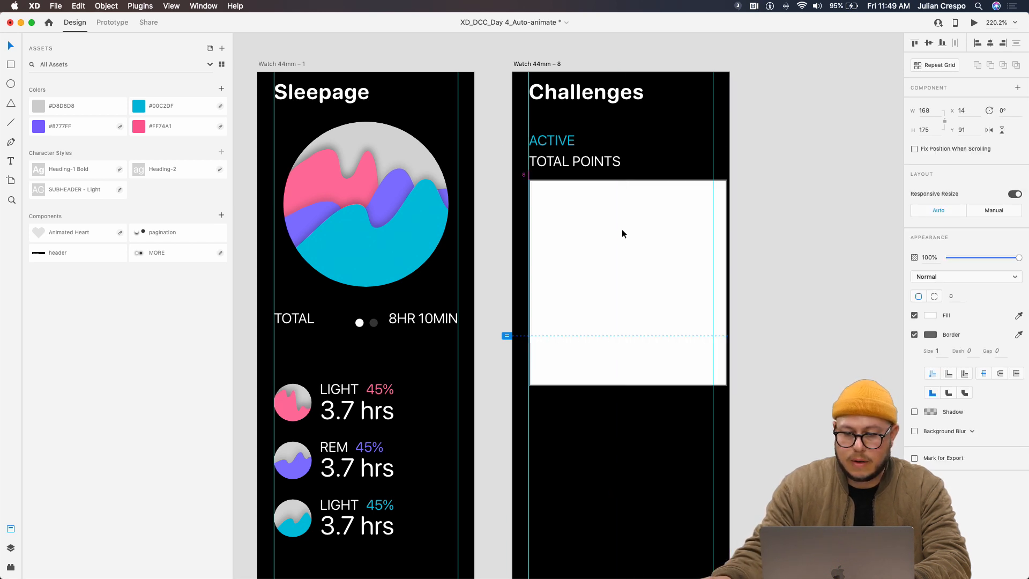
Round the rectangle's corners to a radius of 11, fill it with #00C2DF and remove its border
left_click_drag(713, 186, 706, 189)
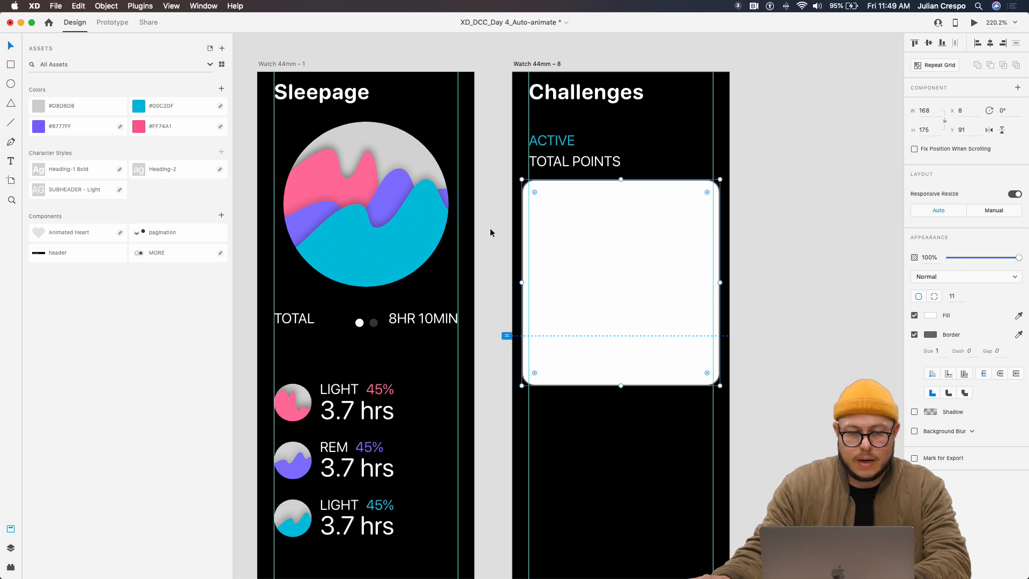
left_click(150, 112)
left_click(914, 335)
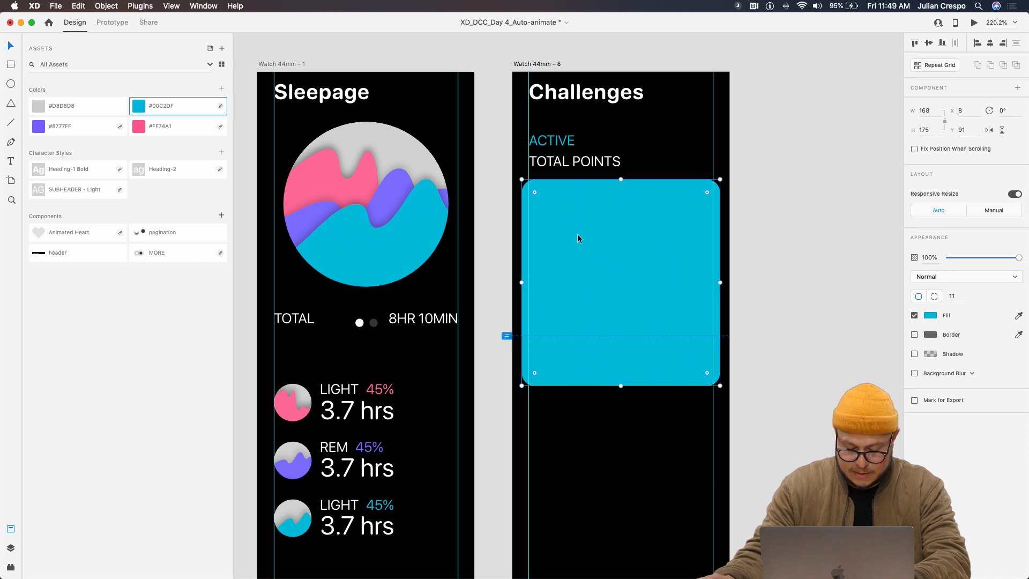
Duplicate the TOTAL POINTS label onto the card at X 14, Y 104, bring it to the front and replace its text with the opponent's first name
scroll(557, 224, "up", 2)
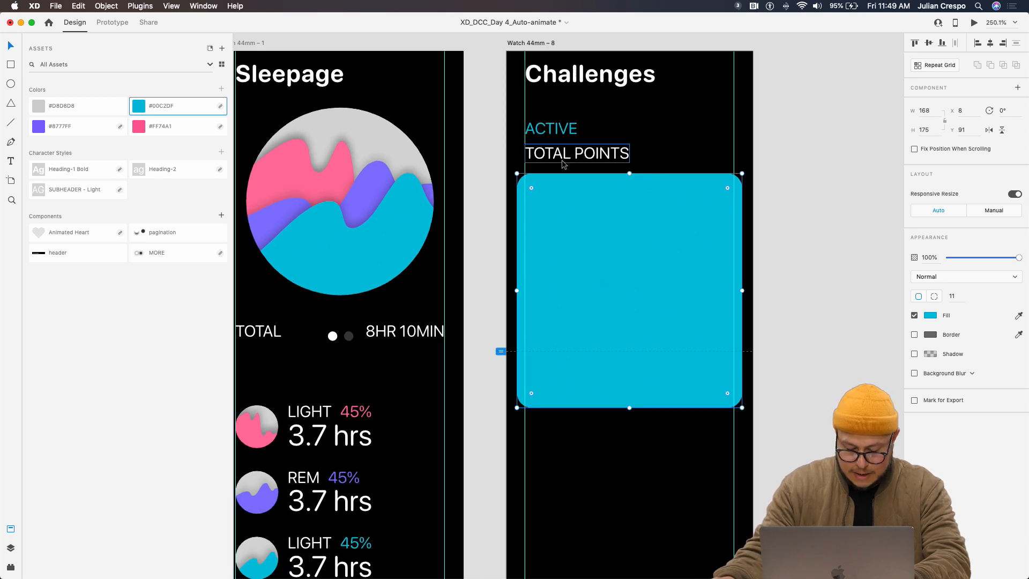
left_click_drag(562, 159, 570, 207)
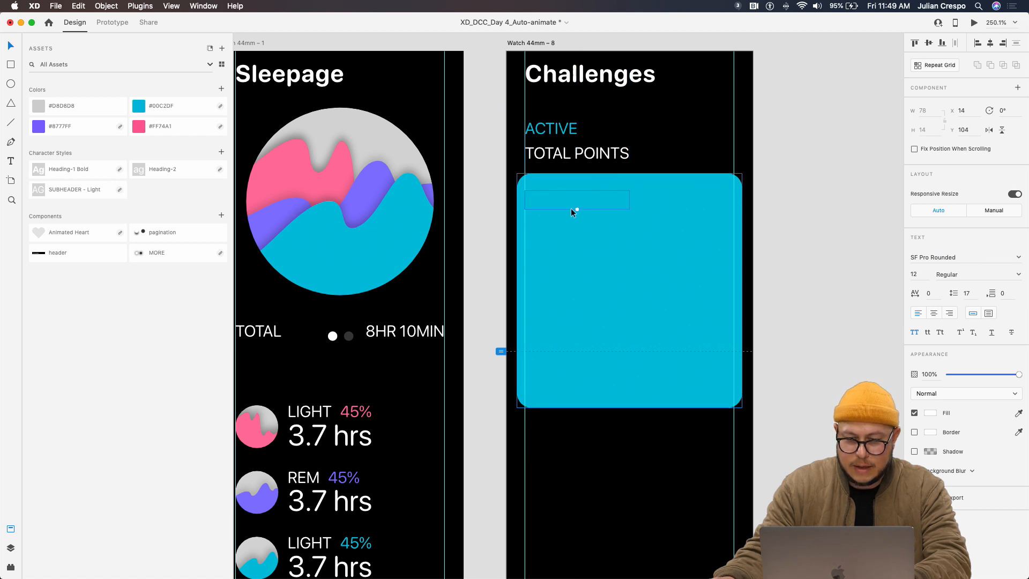
key("super+shift+bracketright")
double_click(572, 201)
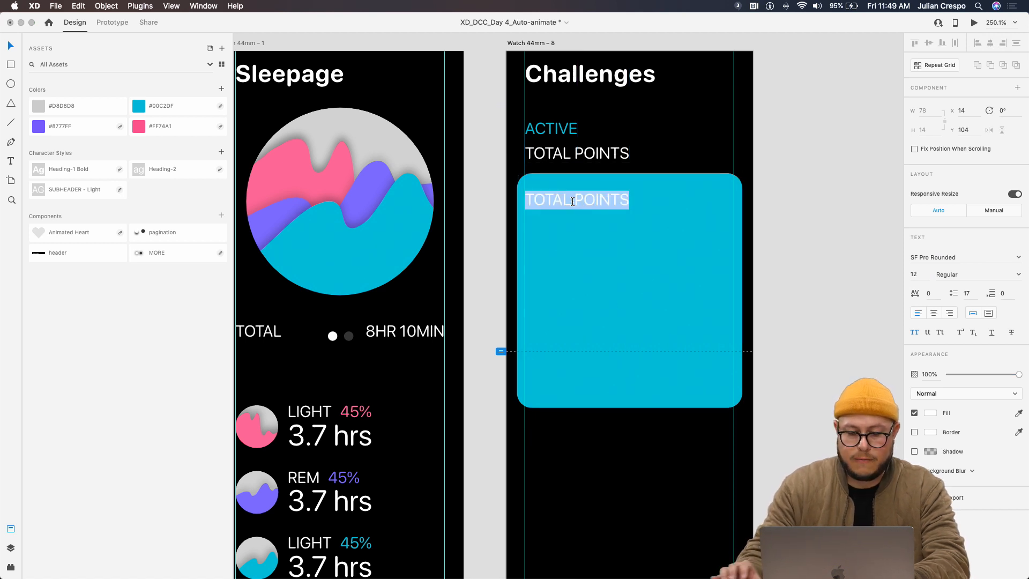
type("FRAN")
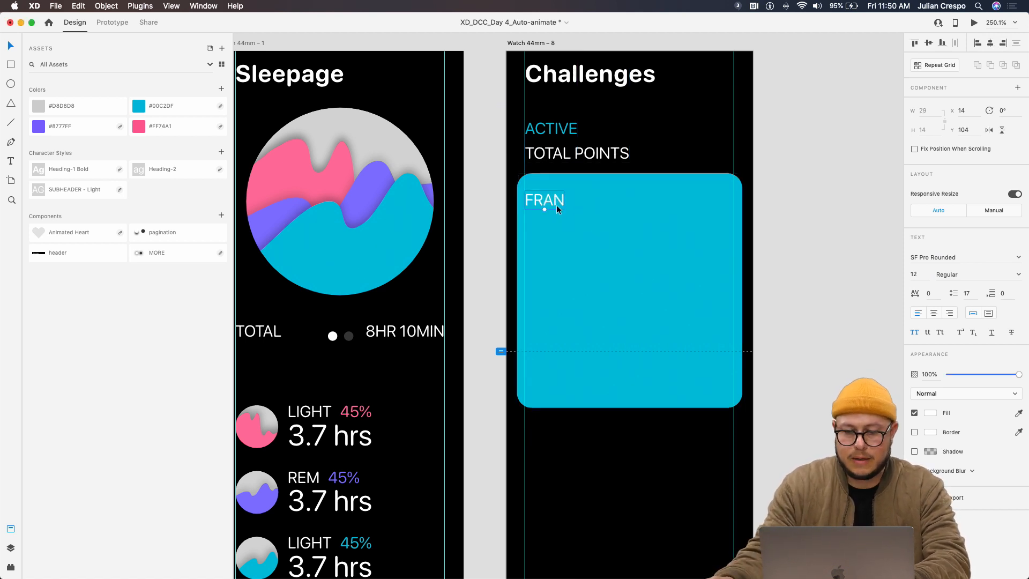
Duplicate the name label along the same row at X 98 and change the copy's text to ME
left_click_drag(564, 204, 680, 210)
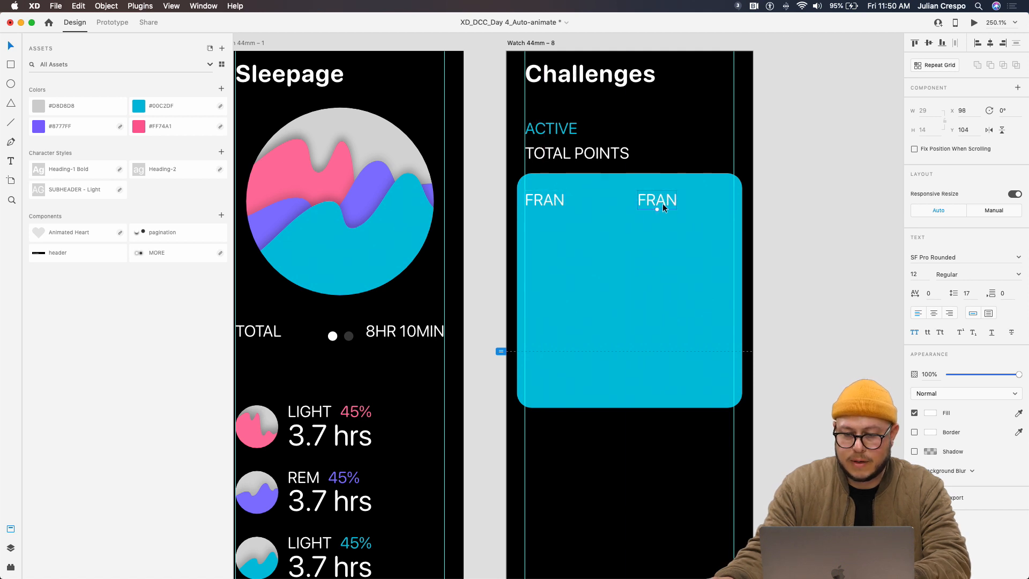
double_click(659, 201)
type("ME")
key("Escape")
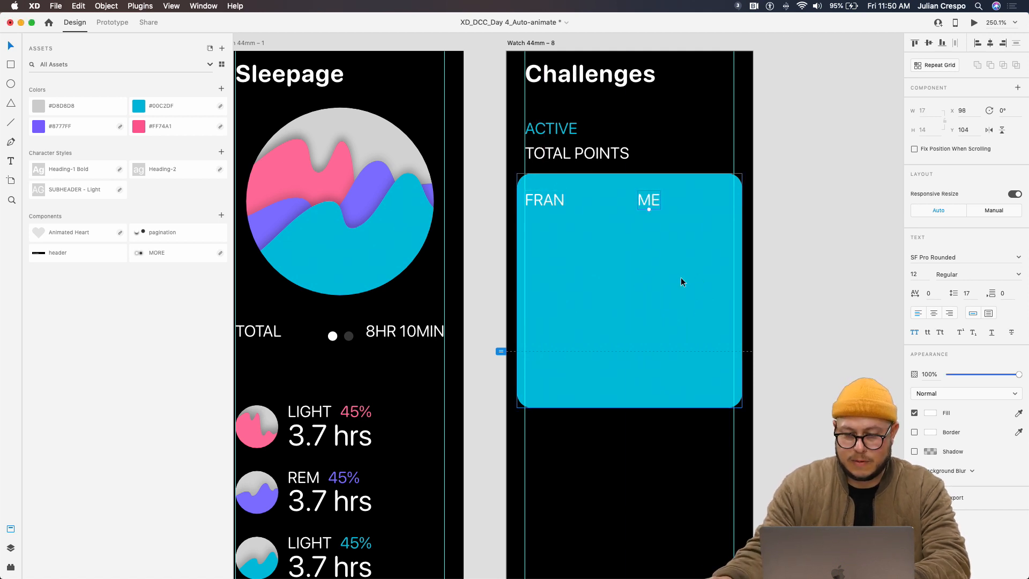
Duplicate the name and ME labels directly below the originals and apply the Heading-1 Bold character style to the copies
left_click(547, 201, "shift")
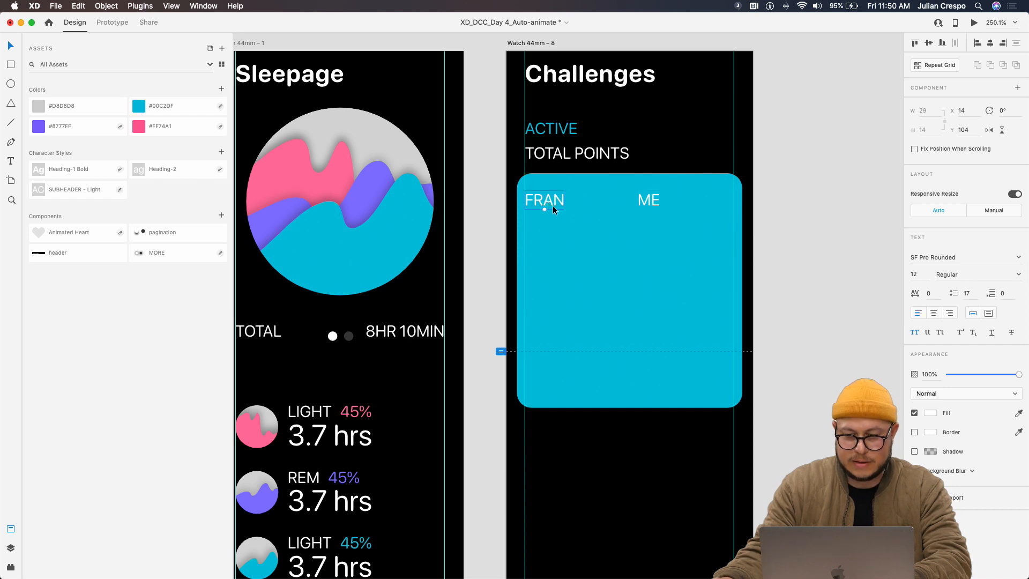
left_click_drag(651, 199, 653, 224)
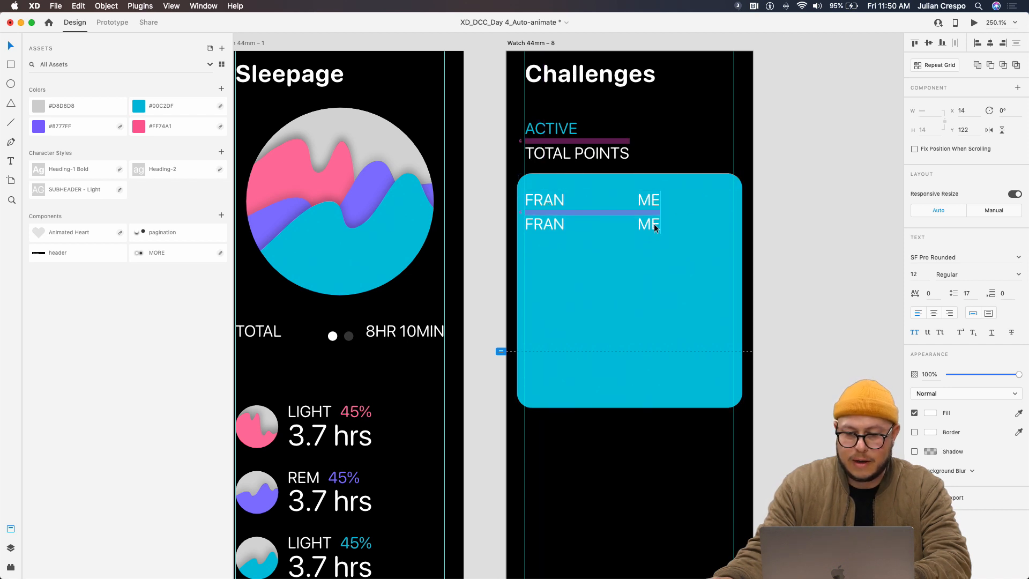
left_click(79, 174)
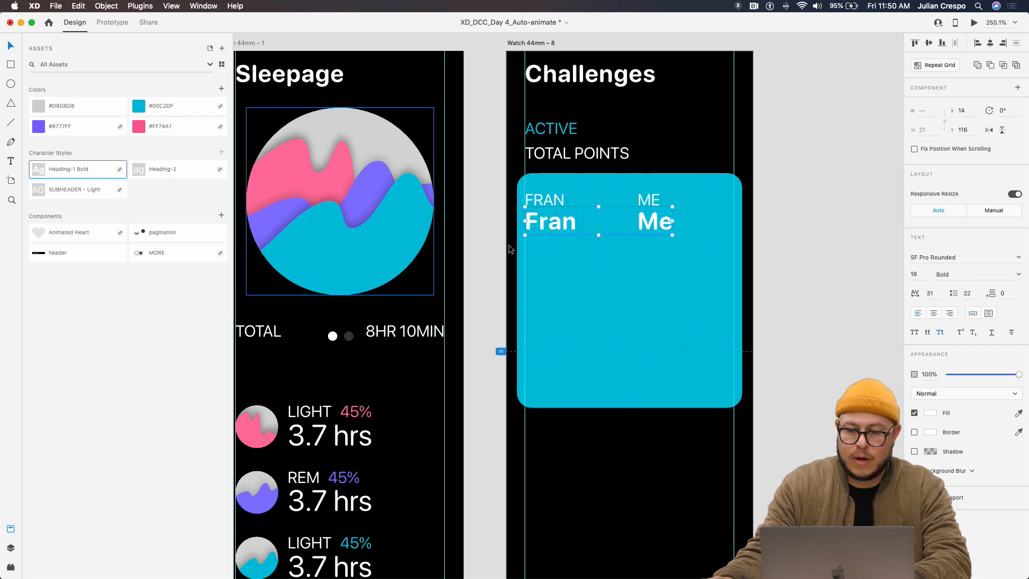
left_click(577, 250)
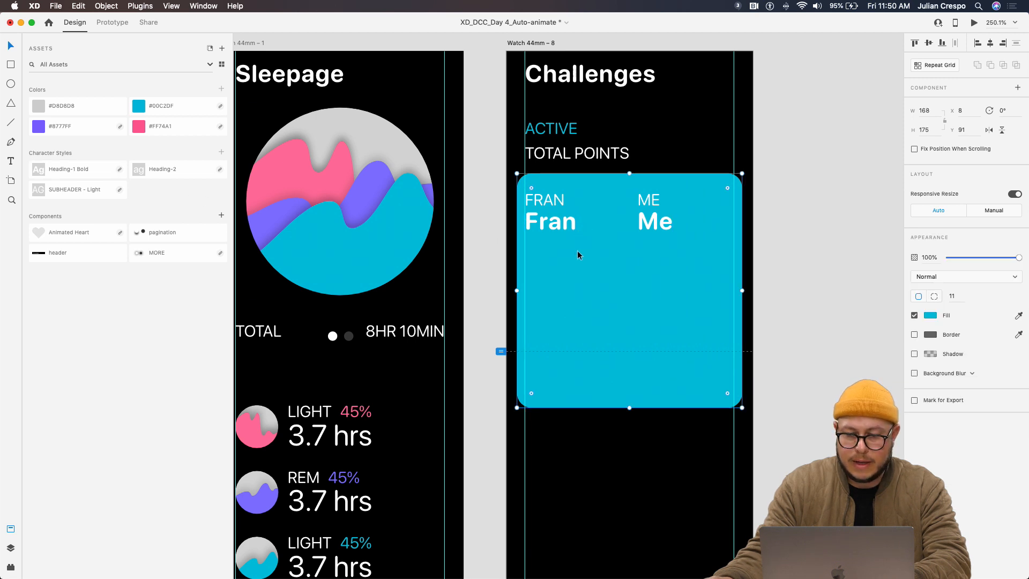
Set the font weight of the large opponent name to Medium after trying Light
left_click(566, 222)
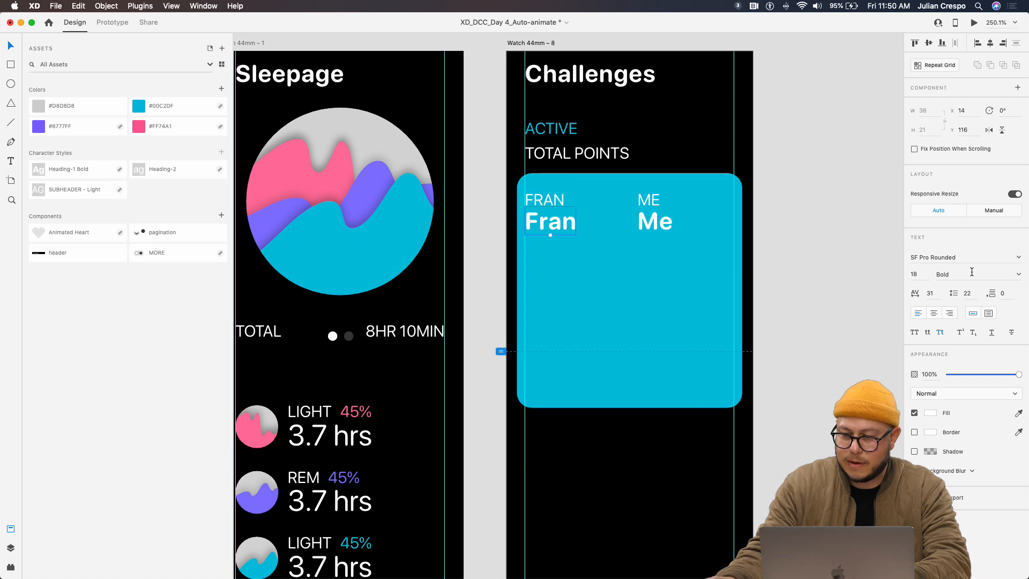
left_click(1017, 276)
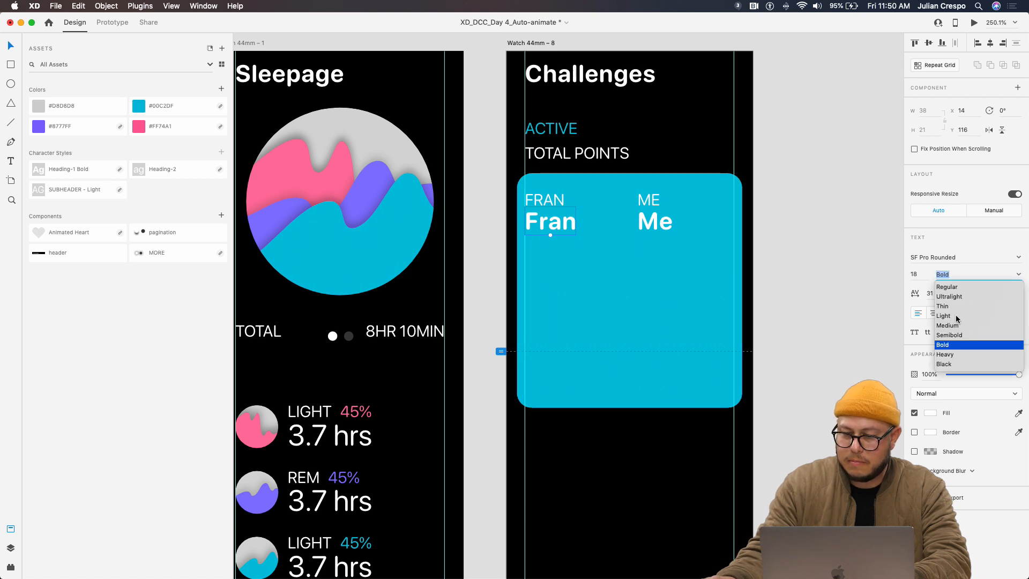
left_click(956, 318)
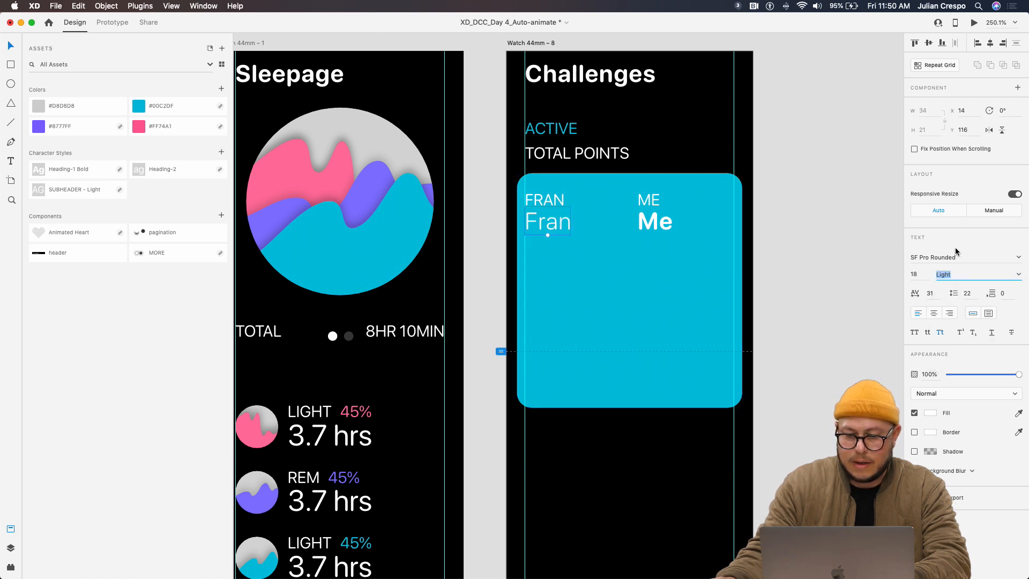
left_click(1017, 276)
left_click(952, 325)
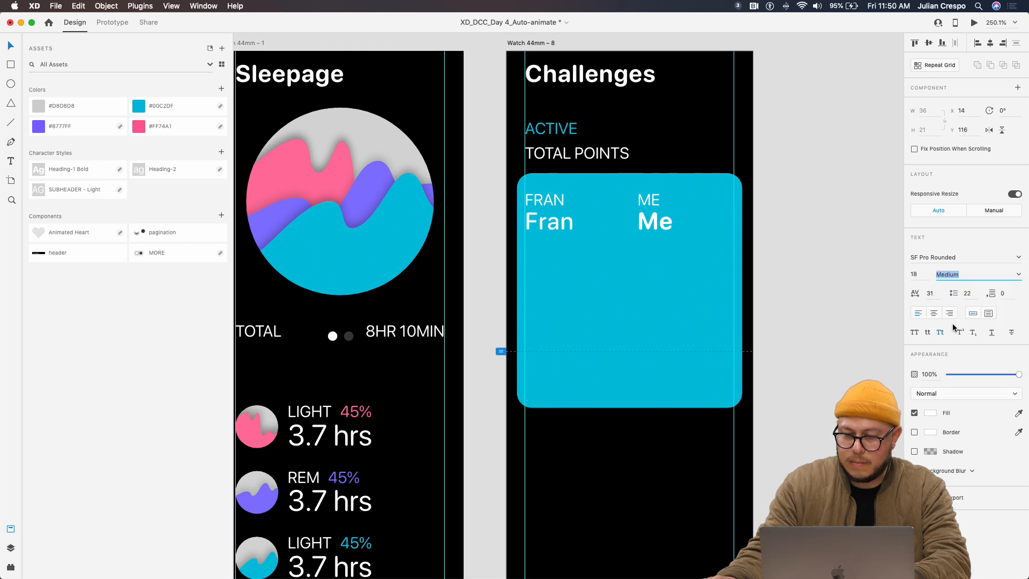
key("Escape")
Add a shadow to all four name and ME labels on the card
left_click(555, 223)
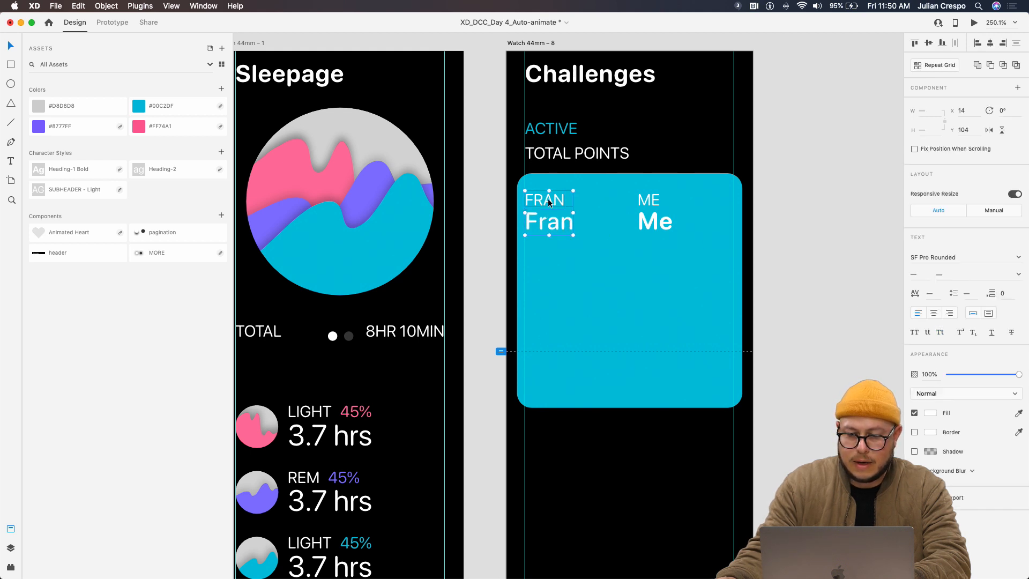
left_click(652, 204, "shift")
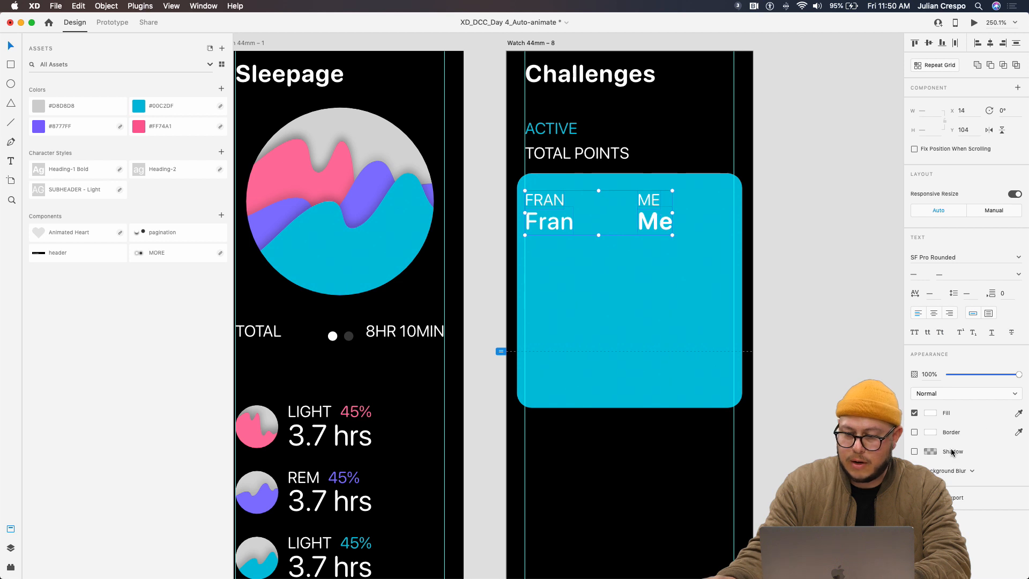
left_click(914, 451)
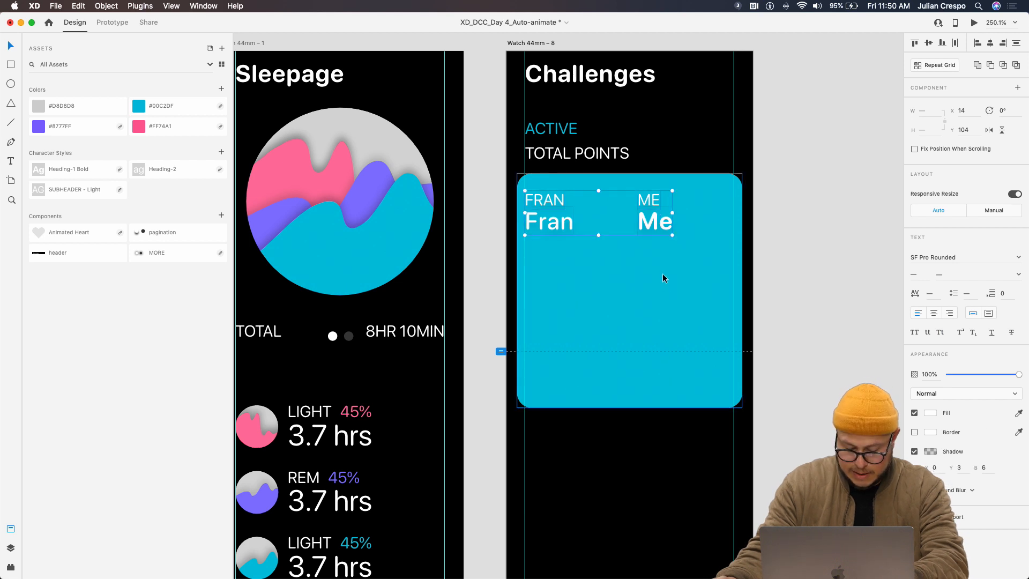
Duplicate the small opponent name label further down the card at X 14, Y 154 and change the copy's text to TOTAL HOURS
scroll(639, 266, "right", 2)
left_click(639, 266)
double_click(535, 194)
left_click_drag(536, 194, 537, 264)
double_click(523, 258)
key("super+a")
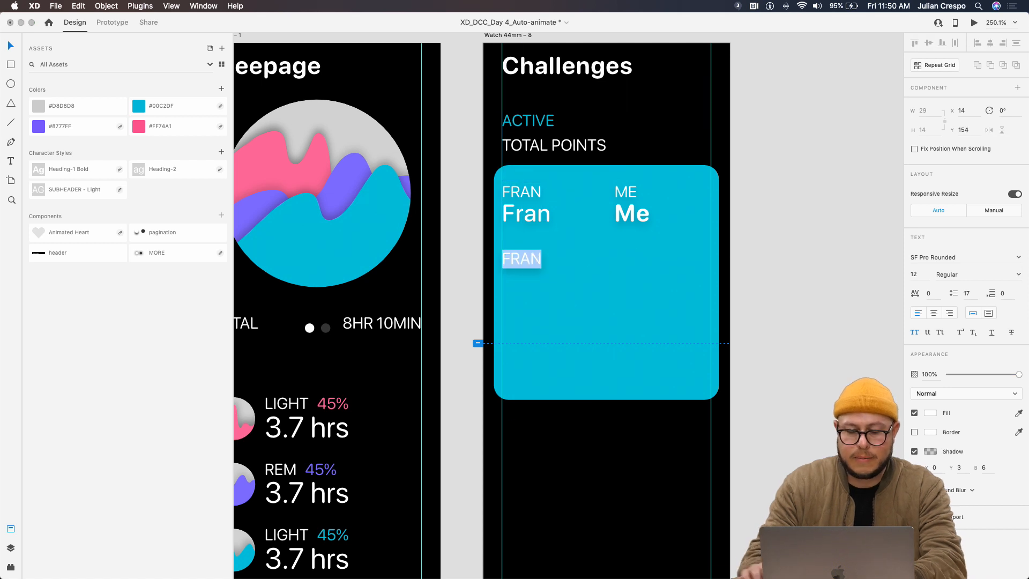
type("TOTAL HOURS")
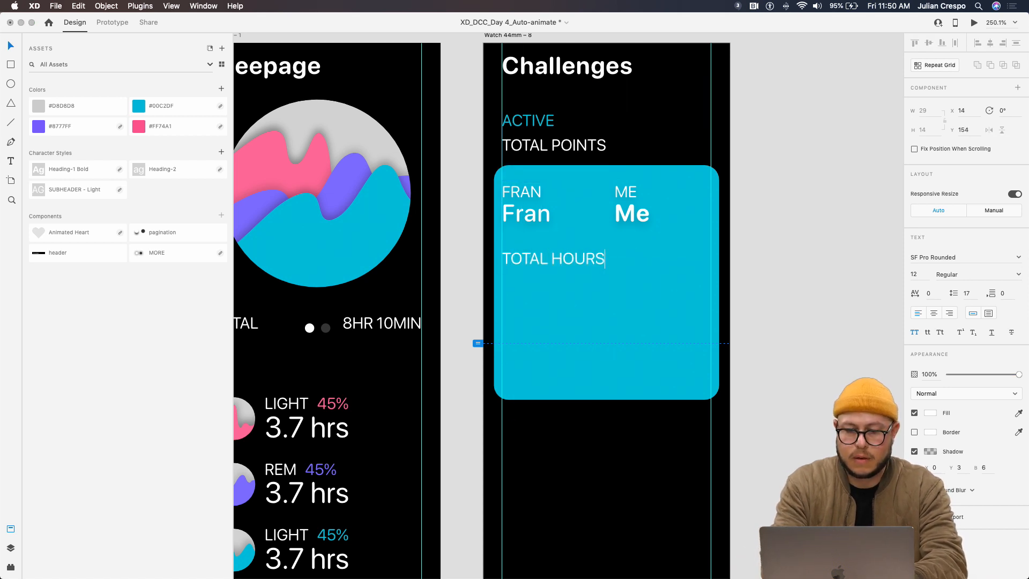
scroll(407, 225, "down", 2)
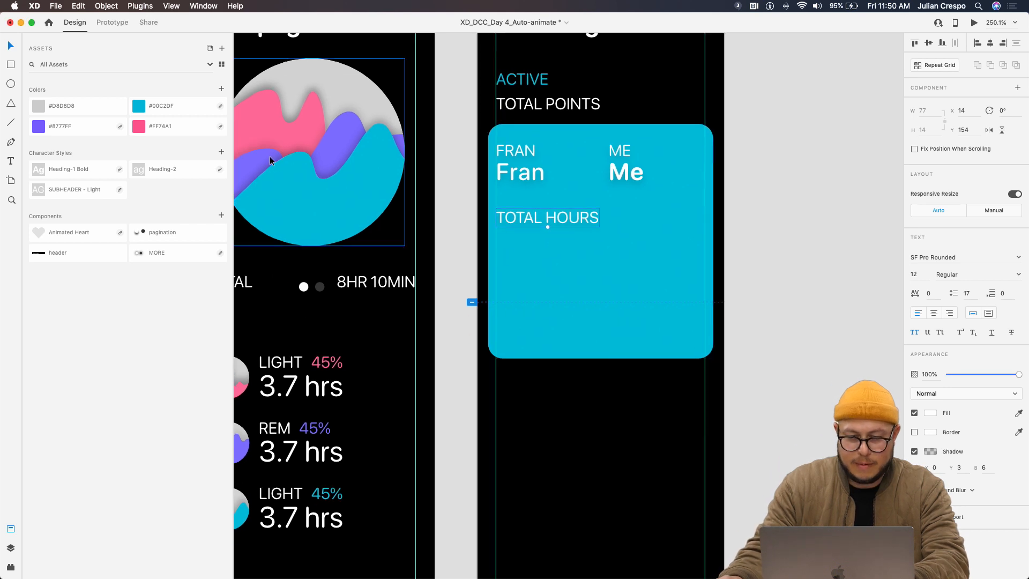
Copy the circular sleep graph from the Sleepage artboard onto the card, scaled to 29 by 29 at X 14, Y 185 under TOTAL HOURS
left_click(338, 178)
left_click_drag(314, 215, 681, 372)
mouse_move(722, 295)
left_mouse_down()
mouse_move(605, 295)
mouse_move(722, 295)
left_mouse_up()
left_click_drag(721, 201, 532, 266)
scroll(528, 296, "up", 1)
scroll(528, 295, "up", 3)
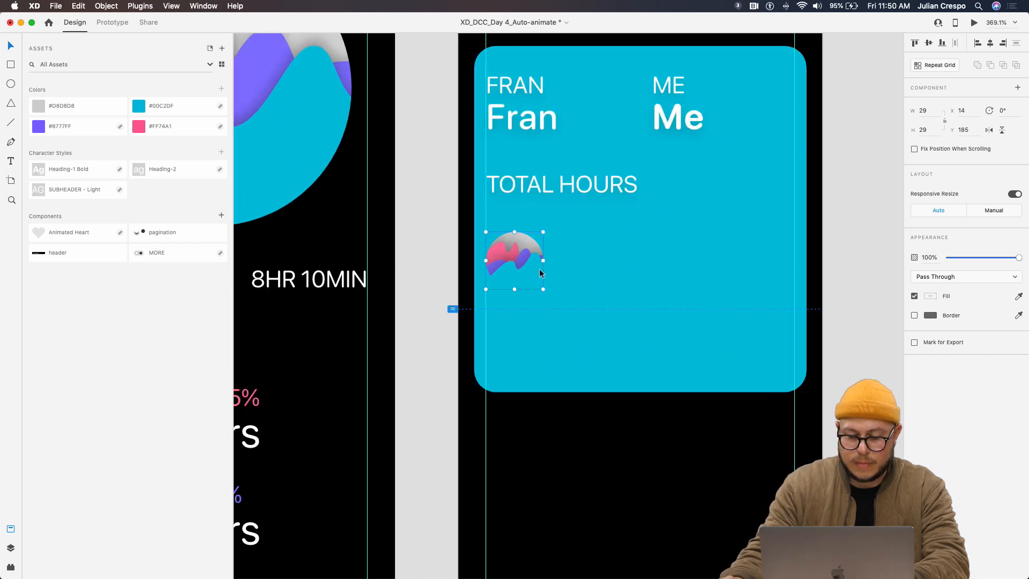
scroll(535, 266, "up", 5)
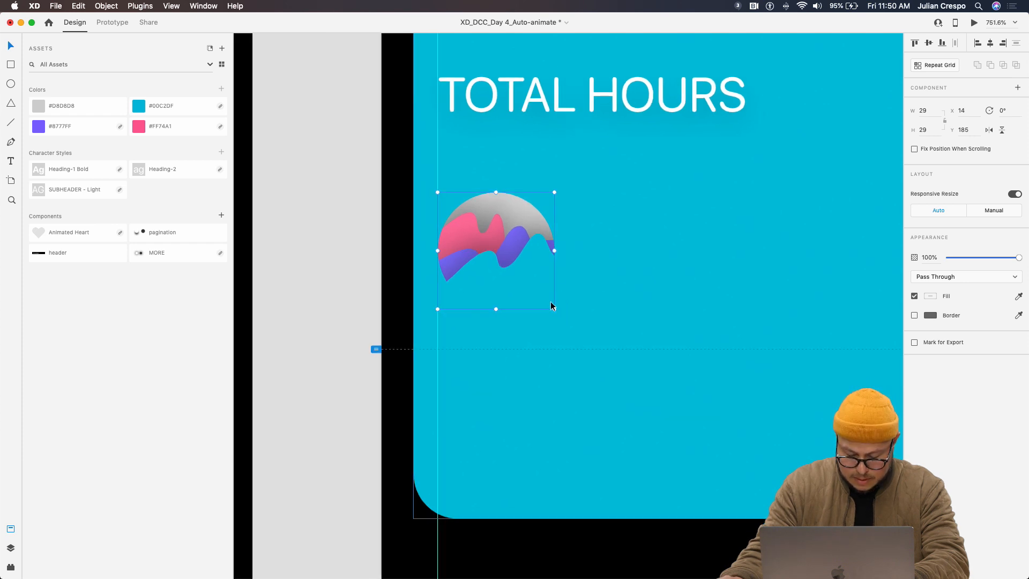
scroll(550, 301, "down", 1)
Darken the card's fill to #00A4BC so it contrasts with the graph's cyan wave
double_click(518, 305)
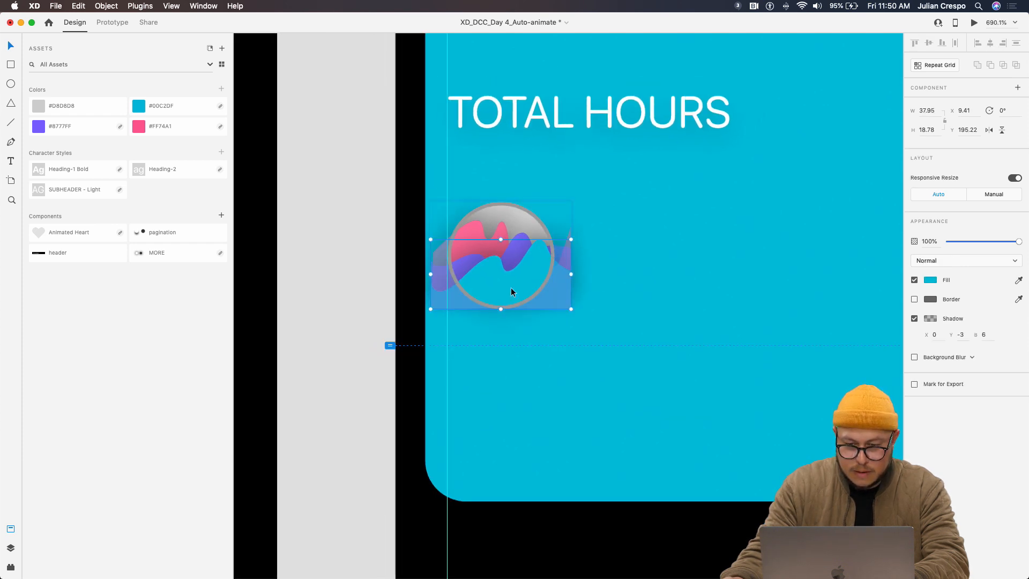
left_click(547, 396)
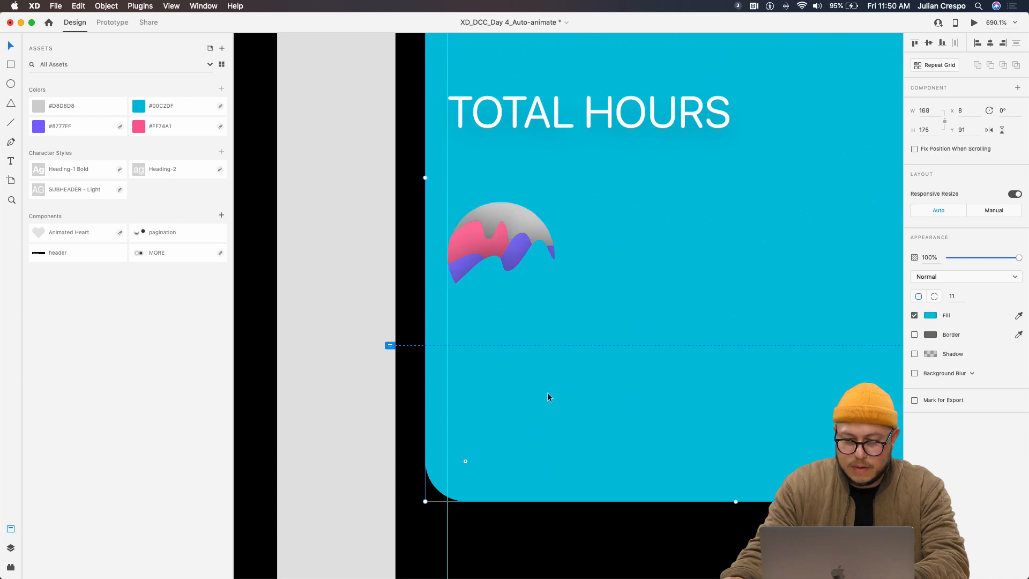
left_click(930, 317)
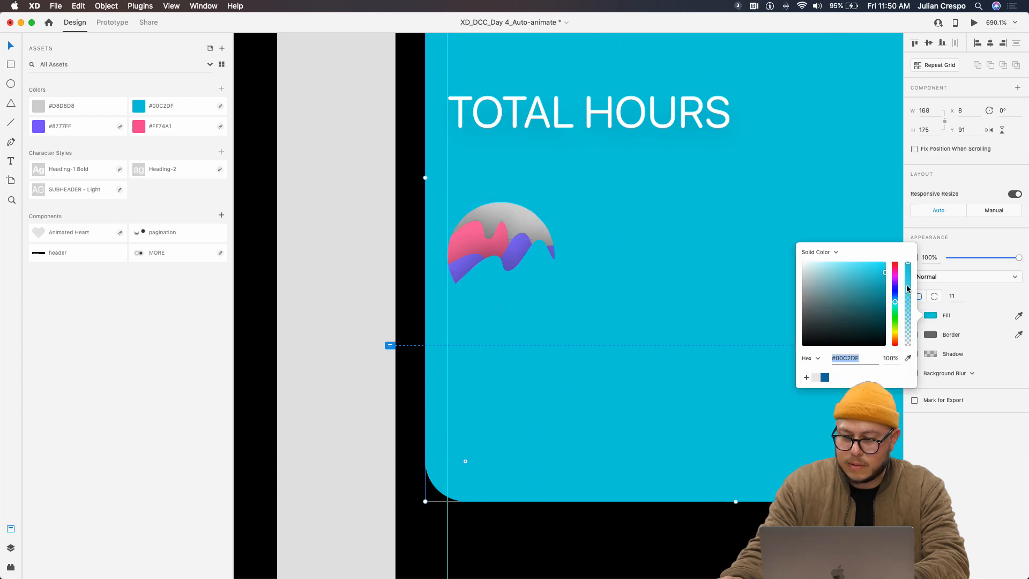
mouse_move(884, 269)
left_mouse_down()
mouse_move(879, 261)
mouse_move(886, 284)
left_mouse_up()
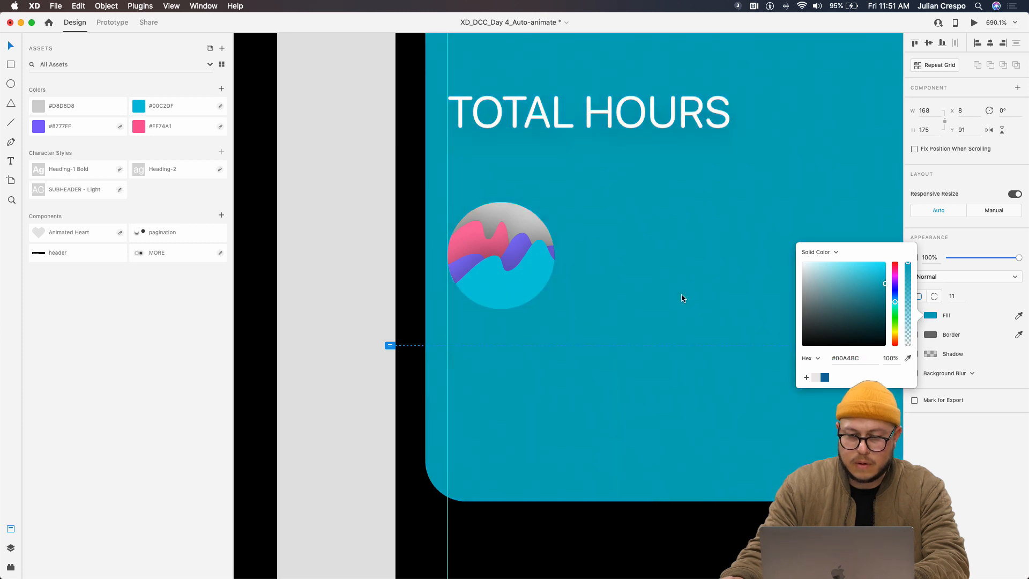
left_click(679, 294)
Duplicate the TOTAL HOURS label beside the small graph at X 50, Y 188 in the SUBHEADER - Light style and change it to 32 HRS
scroll(672, 289, "down", 5)
scroll(667, 283, "right", 3)
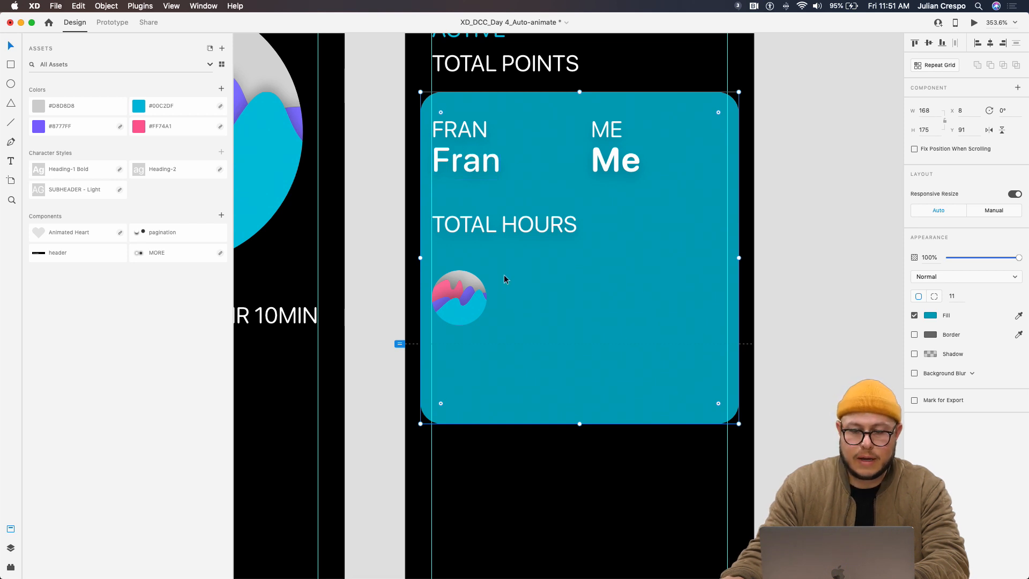
left_click_drag(474, 224, 542, 288)
left_click(78, 189)
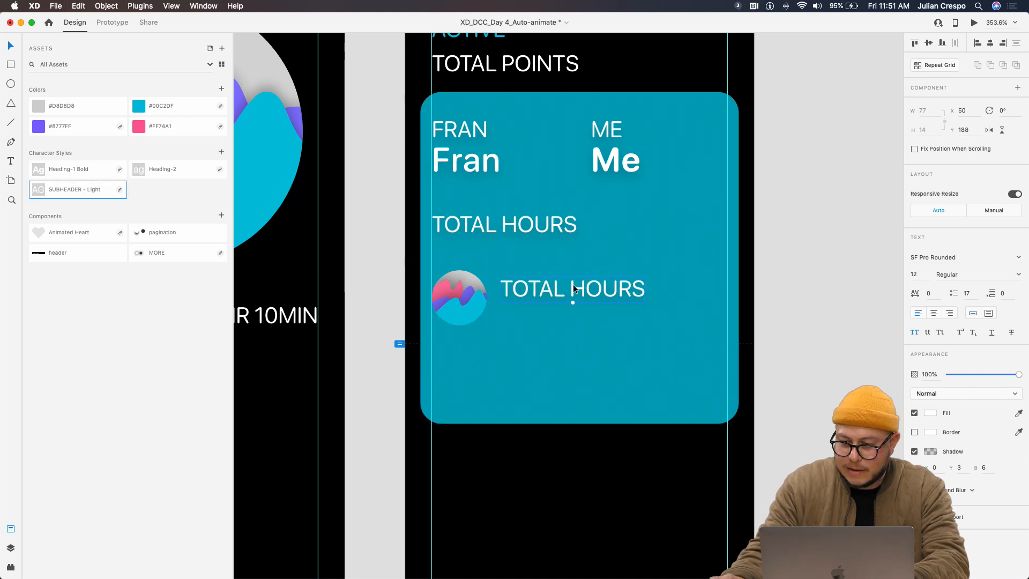
double_click(597, 293)
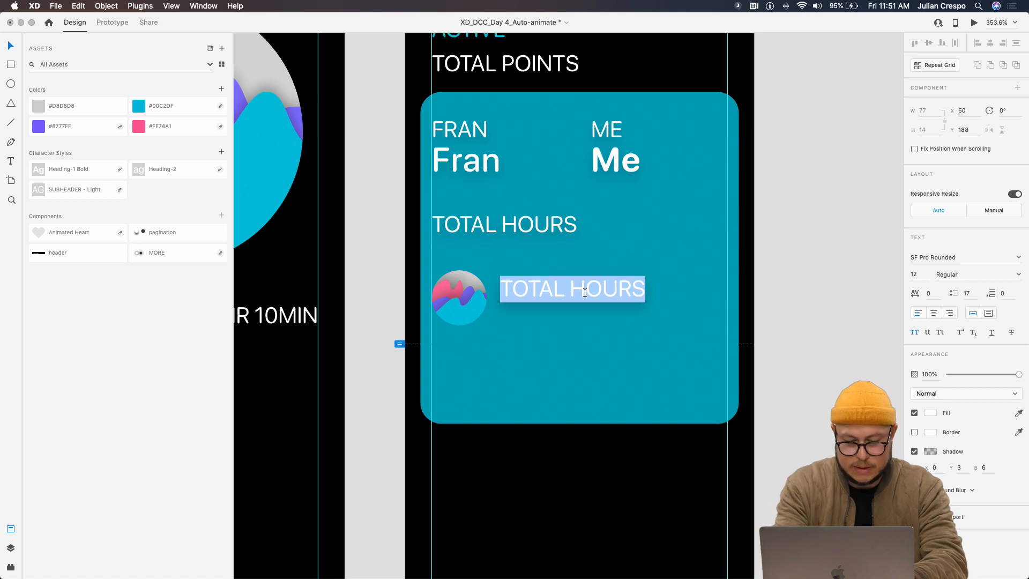
type("32")
key("Escape")
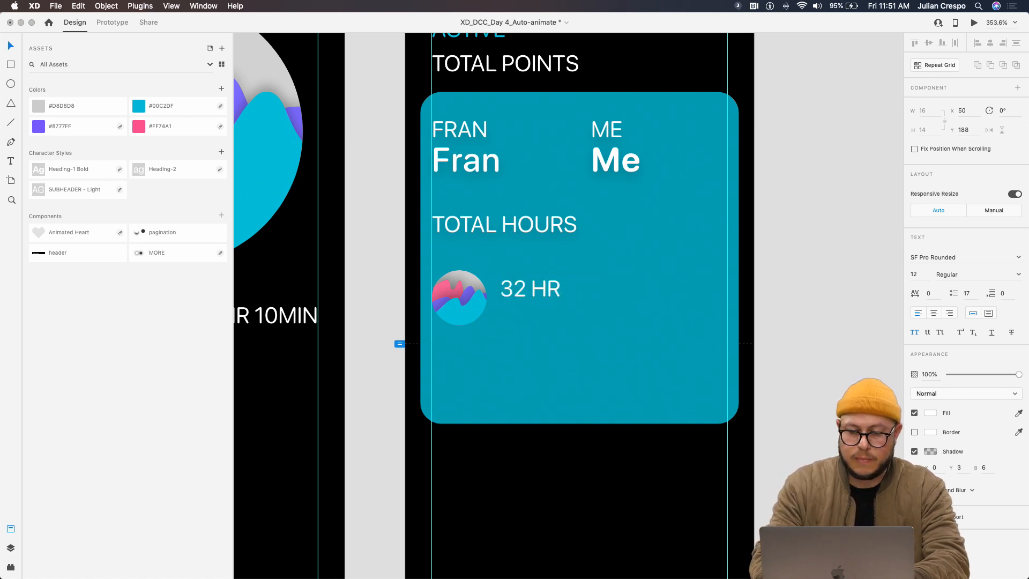
key("BackSpace")
type("S")
key("Escape")
Duplicate the 32 HRS label directly below at Y 202 and change the copy's text to 10 MIN
left_click_drag(545, 288, 549, 313)
double_click(550, 312)
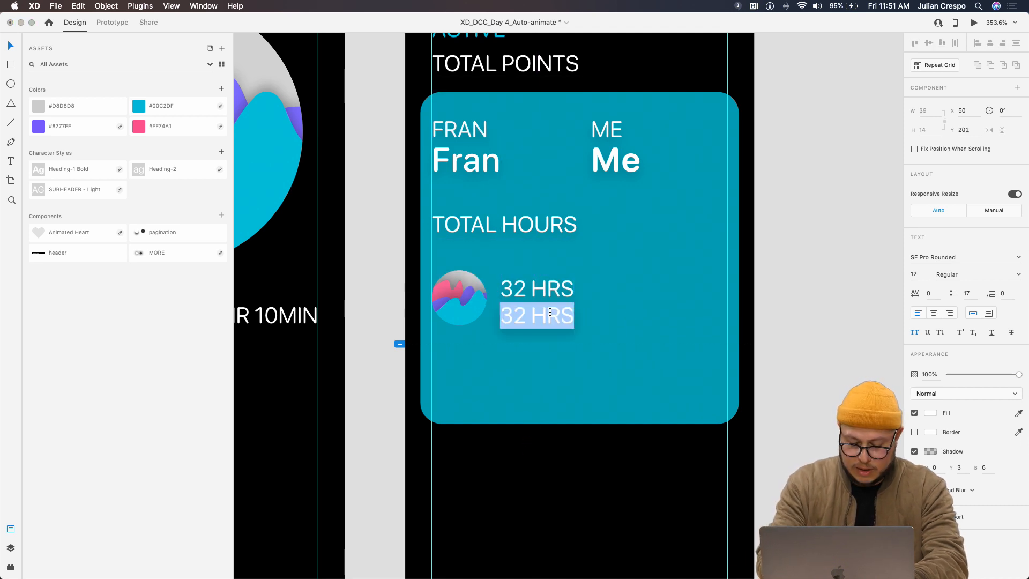
type("10 MOIN")
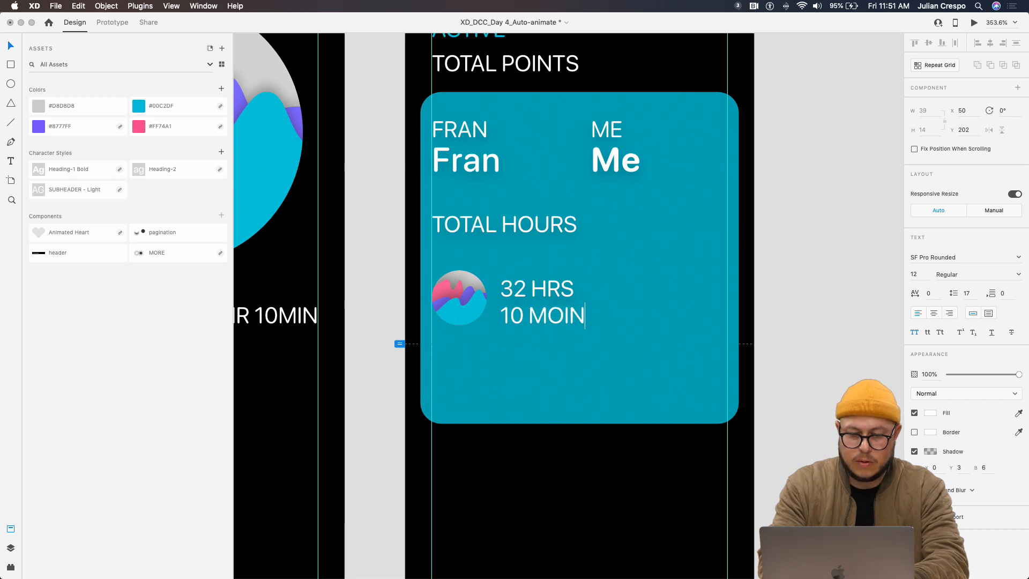
key("BackSpace")
key("BackSpace")
key("BackSpace")
type("IN")
key("Escape")
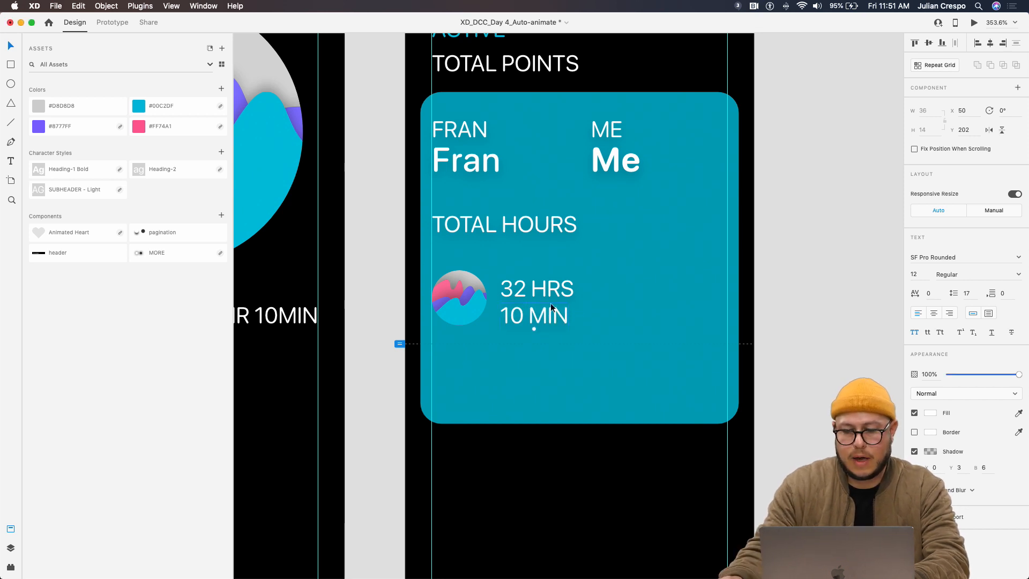
Duplicate the small graph with its 32 HRS and 10 MIN labels across the card at X 95, Y 185
left_click(550, 287, "shift")
left_click(460, 291, "shift")
left_click_drag(475, 306, 625, 305)
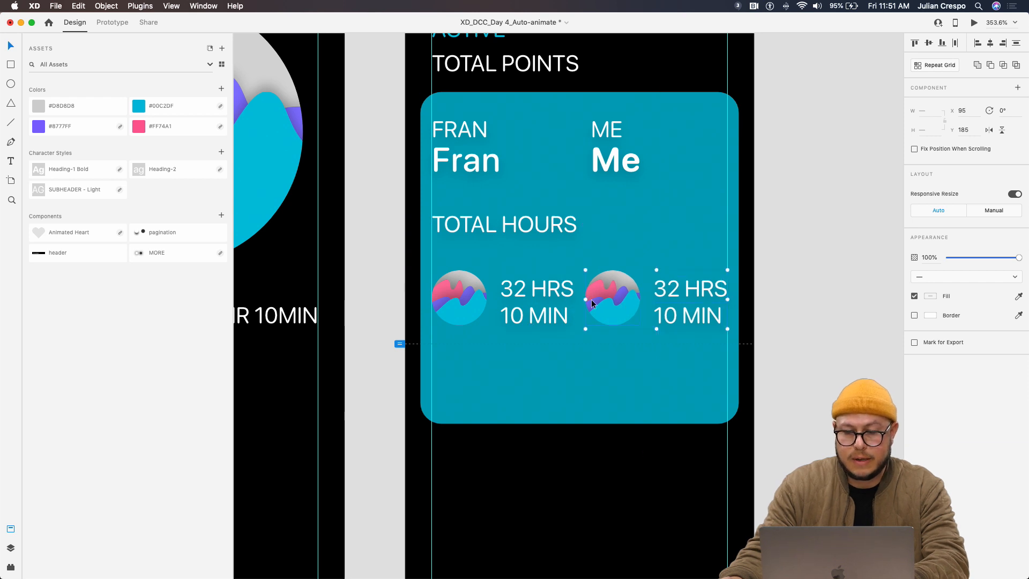
Reduce the font size of both pairs of 32 HRS and 10 MIN labels to 9
left_click(538, 305)
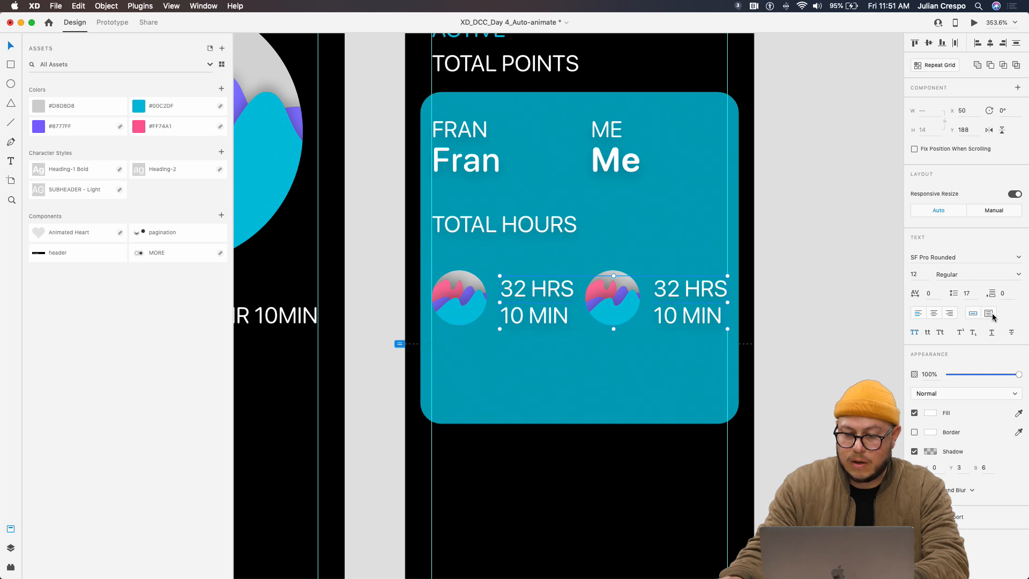
key("Down")
key("Down")
key("Down")
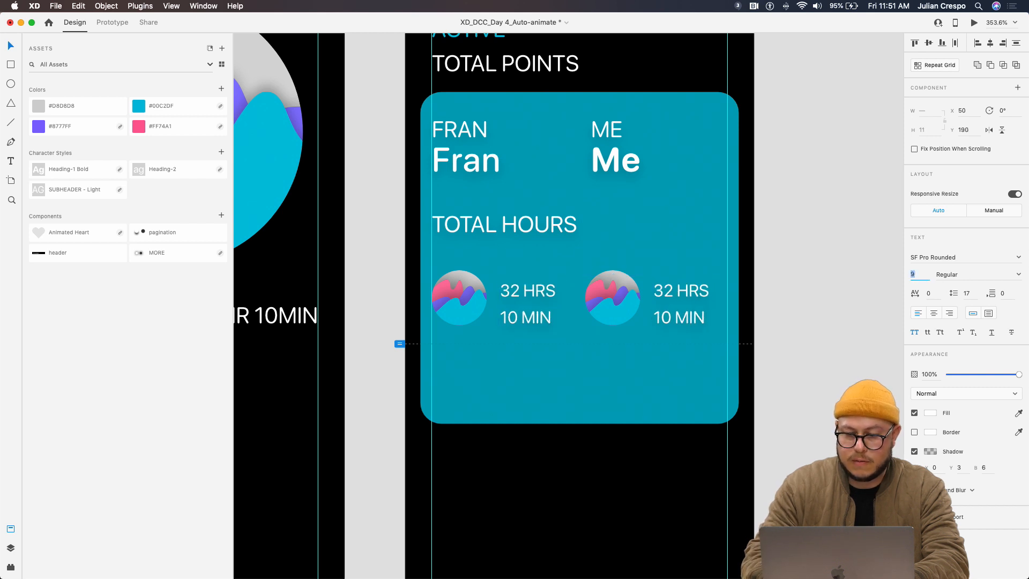
left_click(690, 333)
Tighten the hour and minute spacing by moving both 10 MIN labels up to Y 201
left_click(515, 322)
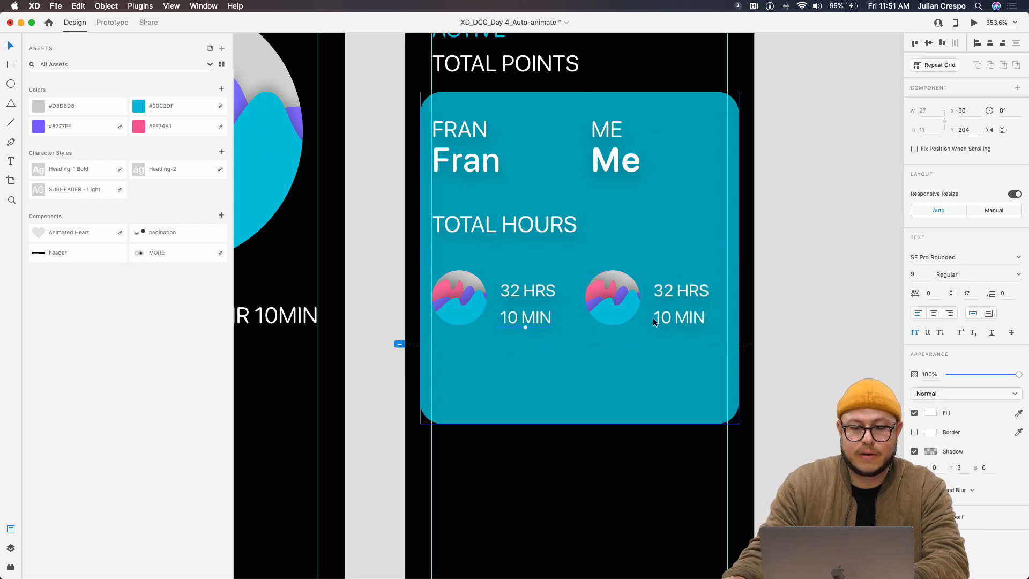
left_click(690, 316, "shift")
key("Up")
key("Up")
key("Up")
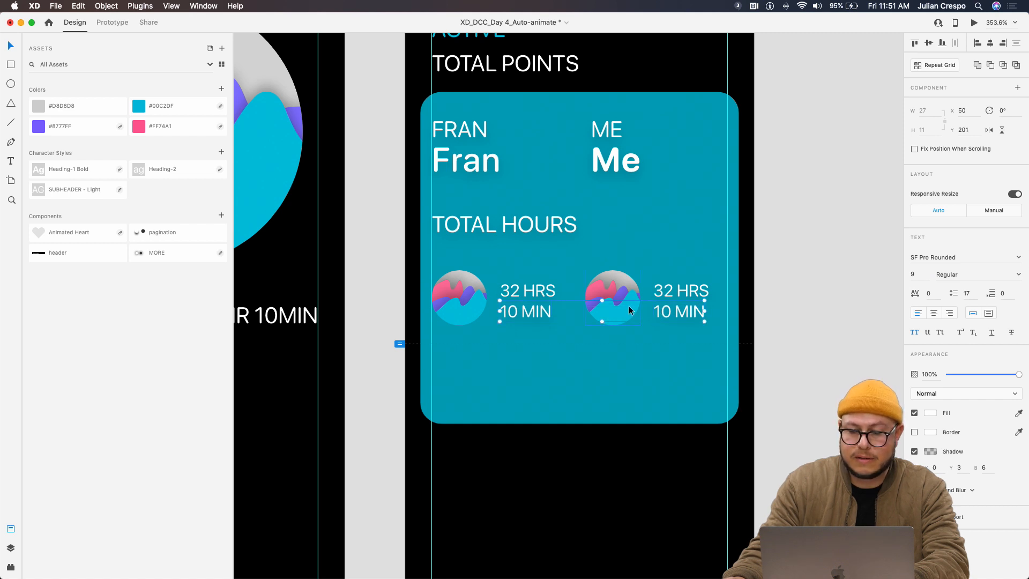
Duplicate the TOTAL HOURS label near the card's lower edge at Y 243 and change the copy's text to 3 DAYS LEFT
scroll(530, 99, "up", 1)
scroll(530, 98, "up", 3)
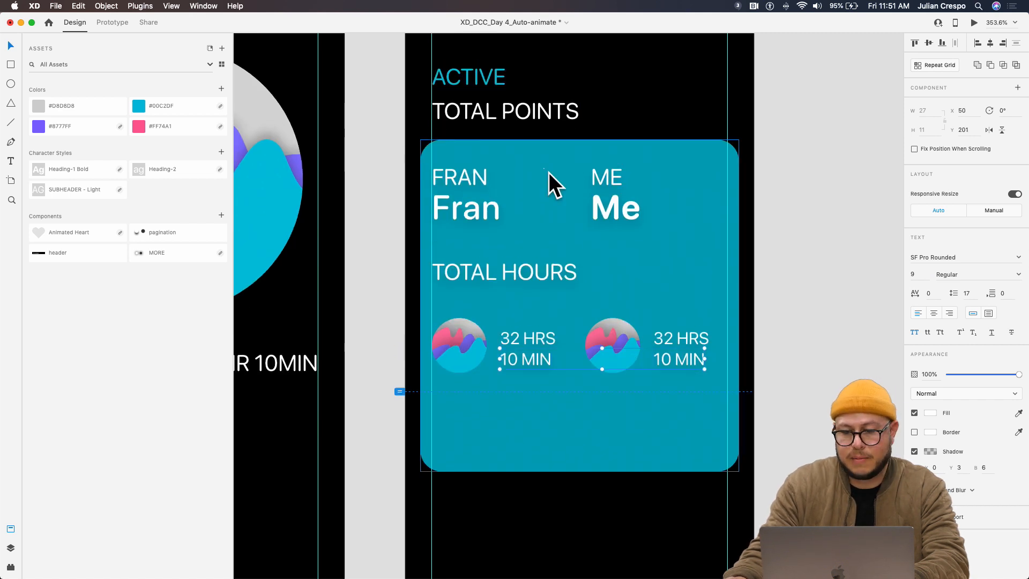
scroll(519, 461, "down", 3)
scroll(557, 447, "down", 2)
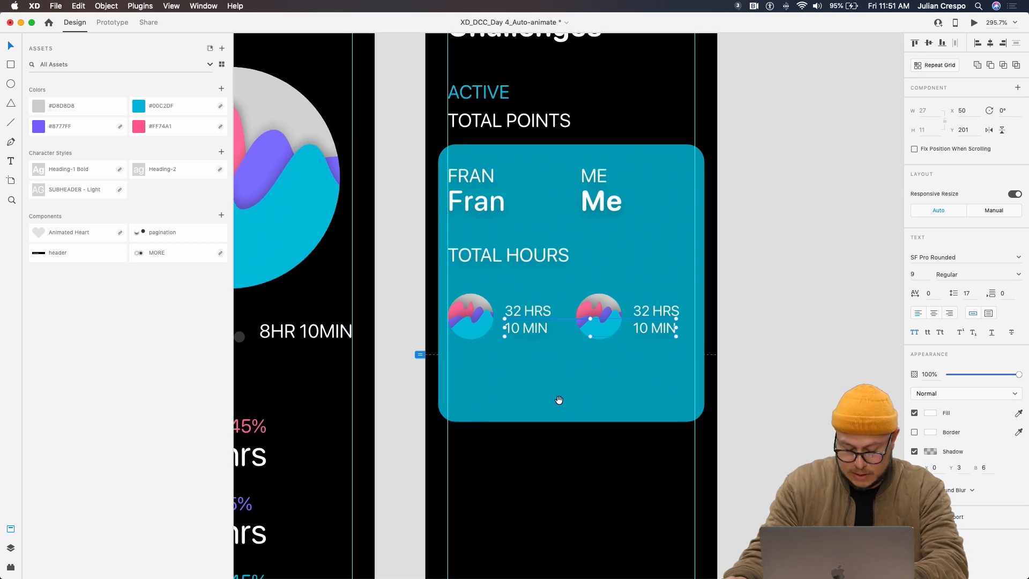
left_click(538, 256)
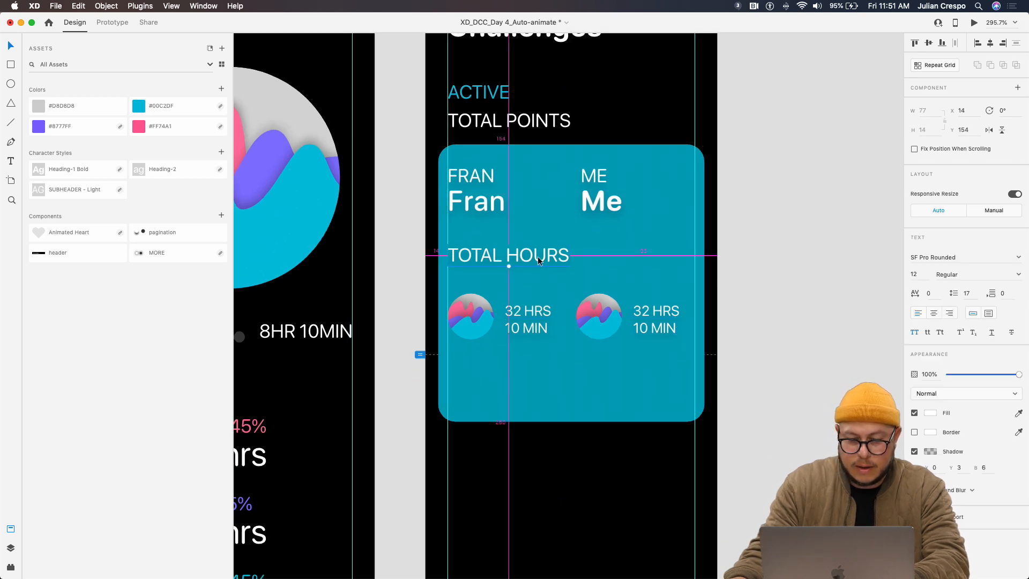
left_click_drag(538, 256, 597, 397)
key("Return")
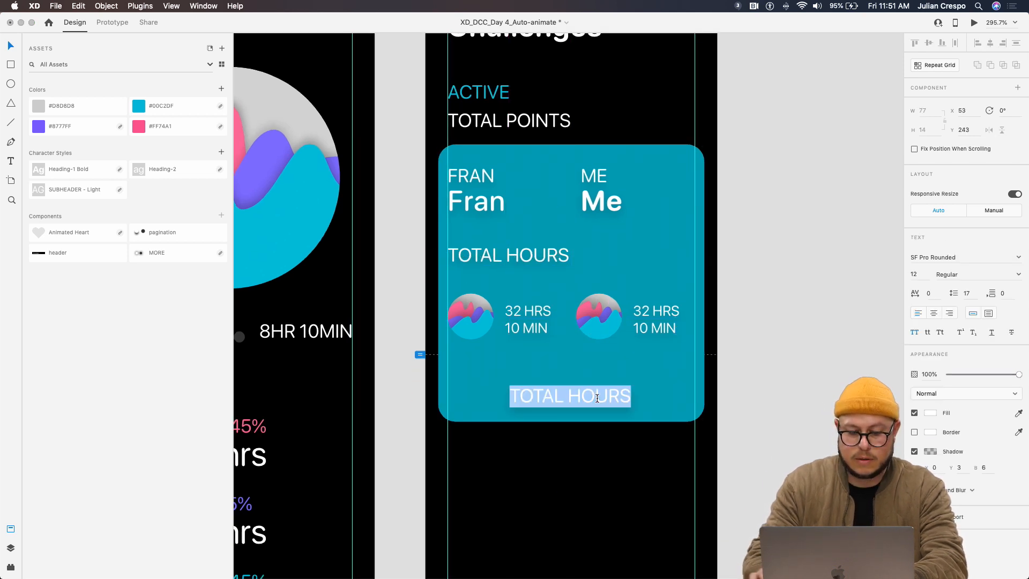
type("3 DATS")
key("BackSpace")
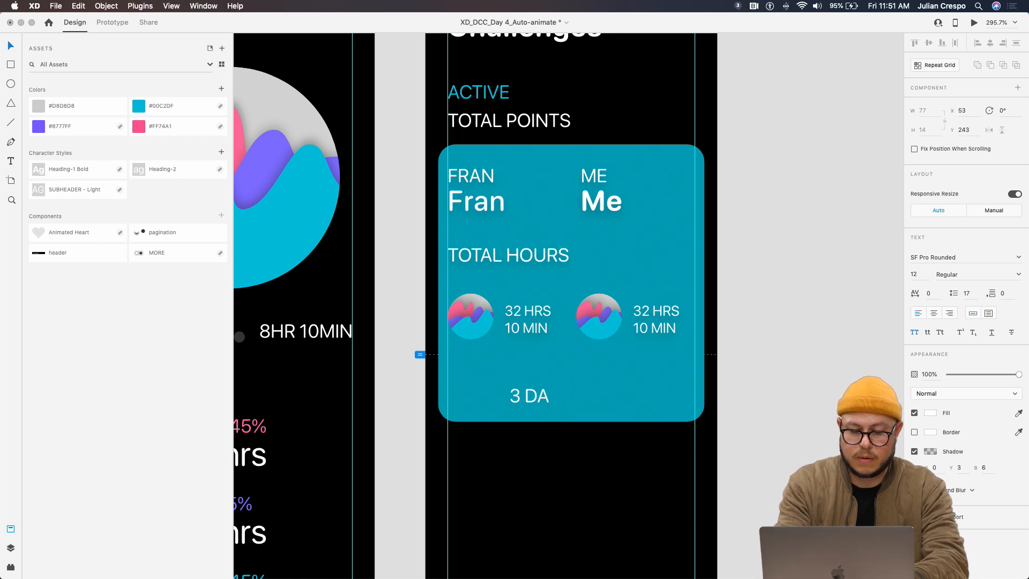
type("LEFT")
key("Escape")
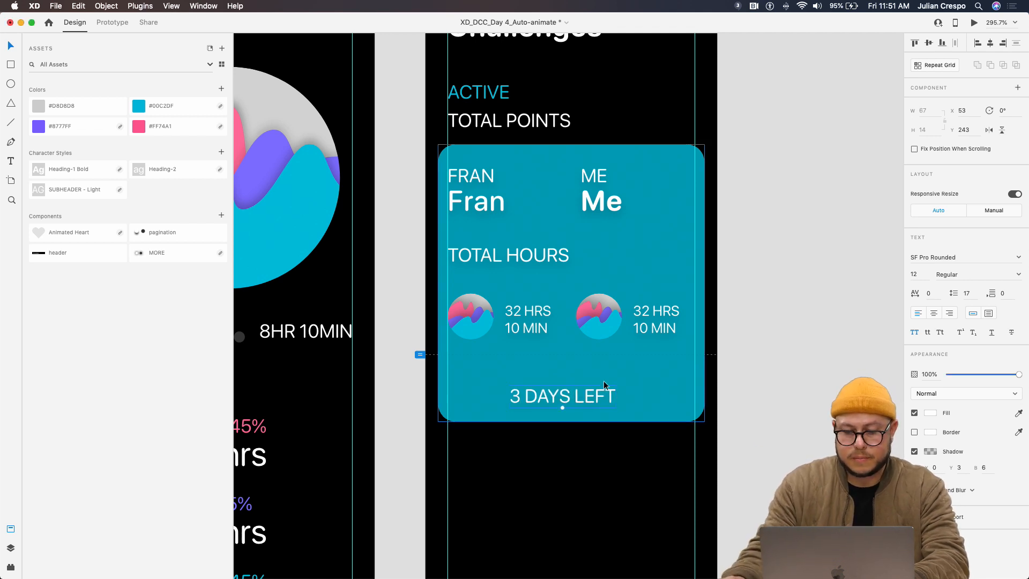
Center the 3 DAYS LEFT label horizontally in the card and raise it slightly, at X 59, Y 240
left_click_drag(587, 396, 596, 397)
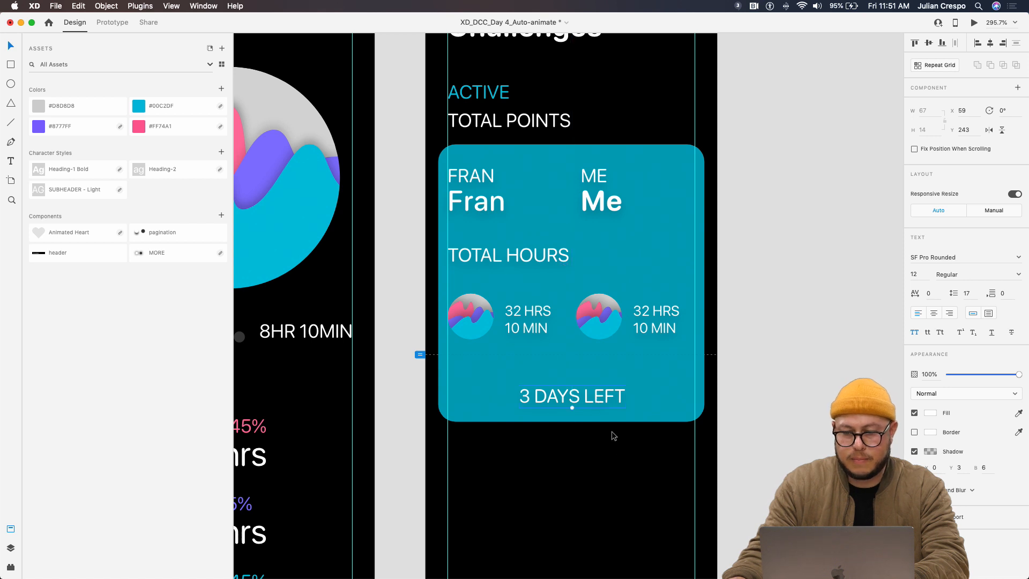
scroll(601, 380, "down", 3)
left_click_drag(582, 309, 582, 304)
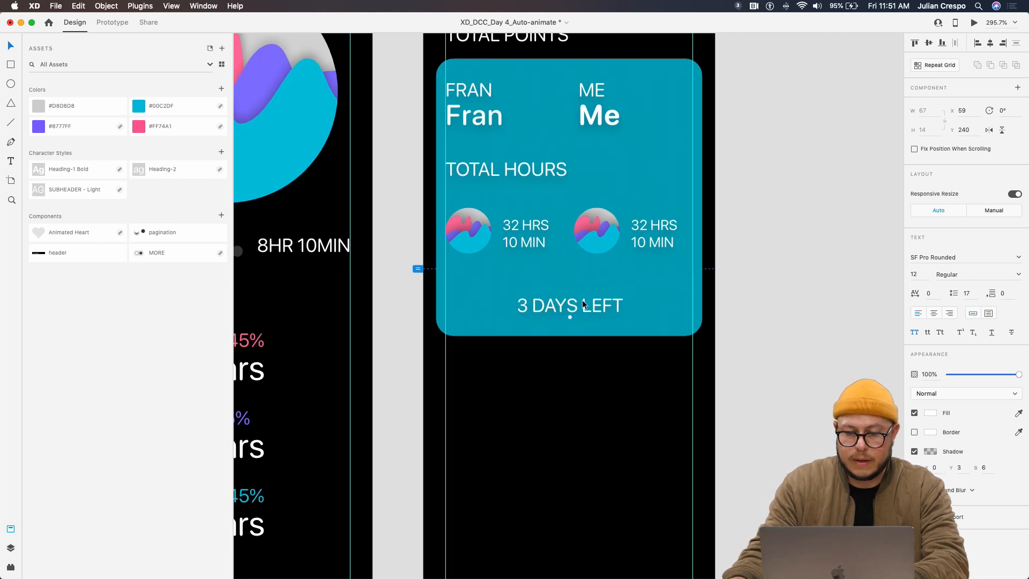
left_click_drag(579, 357, 557, 347)
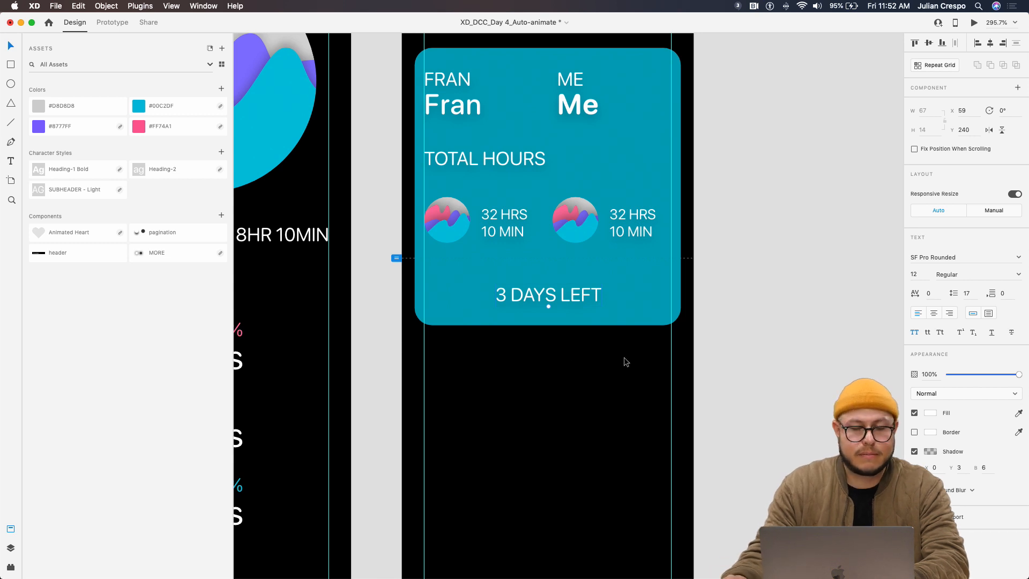
Move the two bold player names in the card down slightly to Y 118
left_click(779, 351)
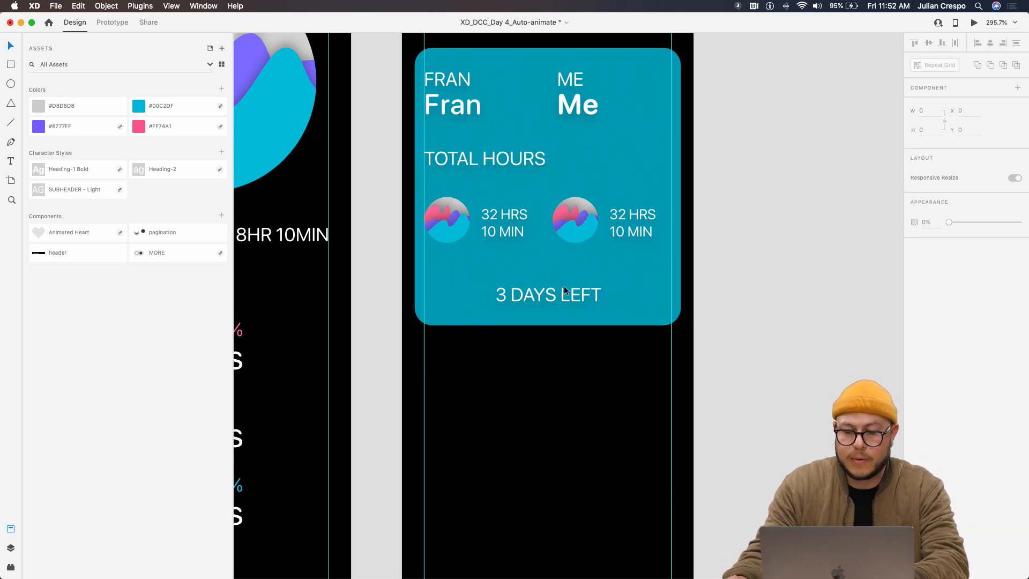
left_click_drag(551, 332, 553, 321)
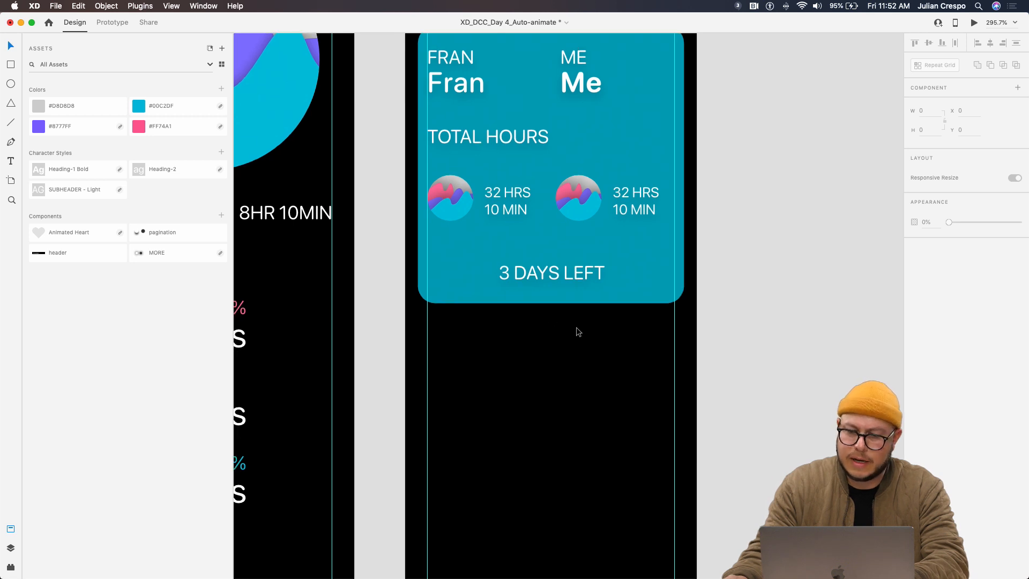
left_click(444, 85)
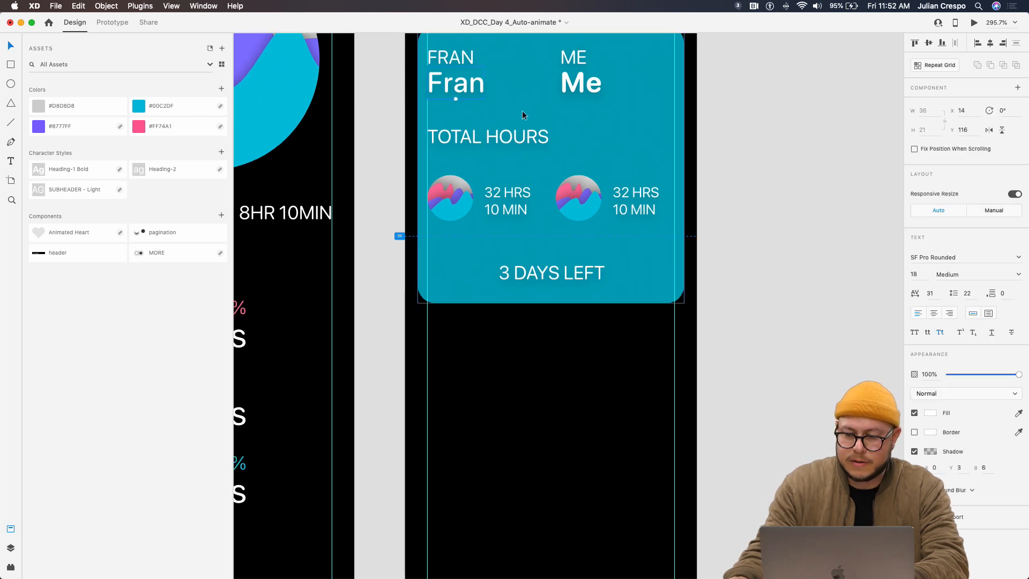
left_click(583, 96, "shift")
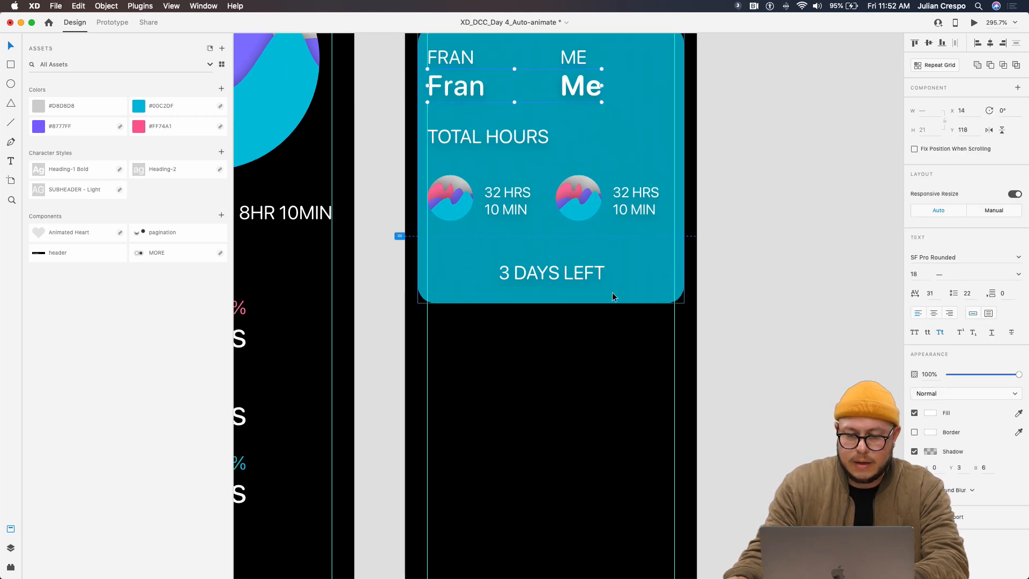
Duplicate the card below itself as a 168 × 41 bar at Y 273 and copy the 3 DAYS LEFT label onto it at Y 287
left_click_drag(612, 293, 613, 504)
left_click_drag(550, 515, 551, 304)
left_click_drag(538, 192, 538, 266)
Change the copied label's text to INVITE FRIENDS and center it on the bar at X 50, Y 287
double_click(539, 267)
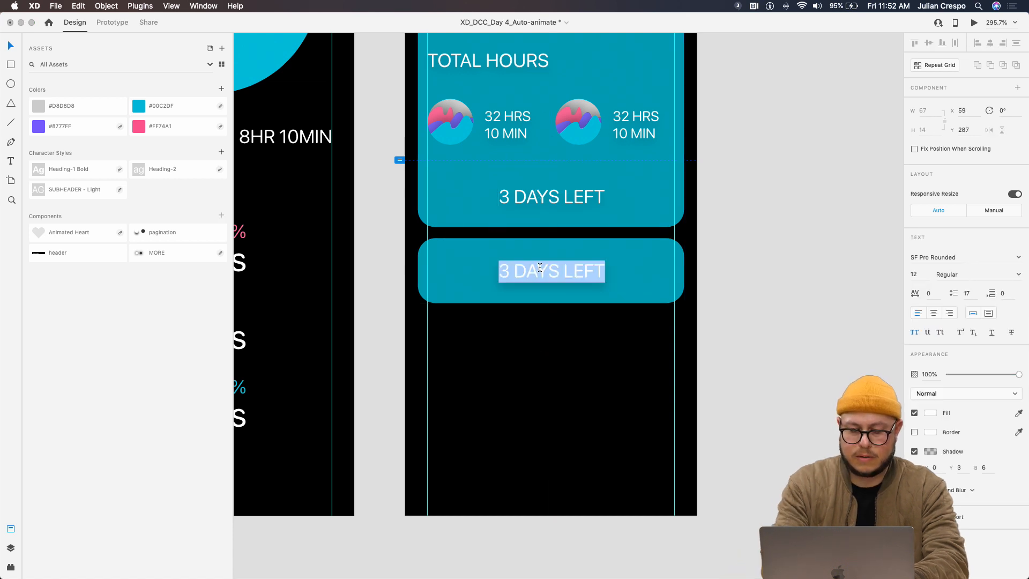
key("BackSpace")
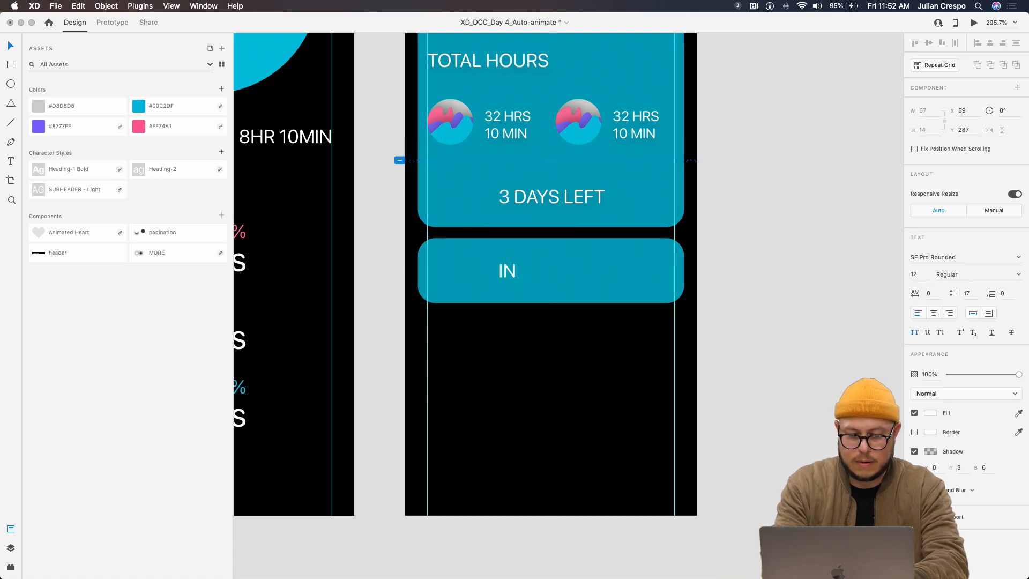
type("INVITE FIE")
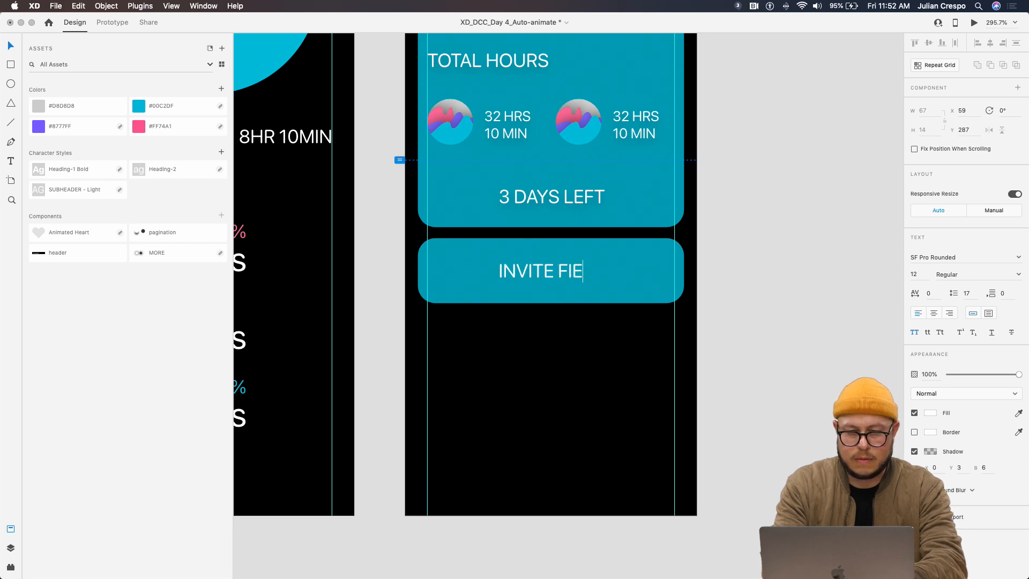
key("BackSpace")
key("BackSpace")
type("RIENDS")
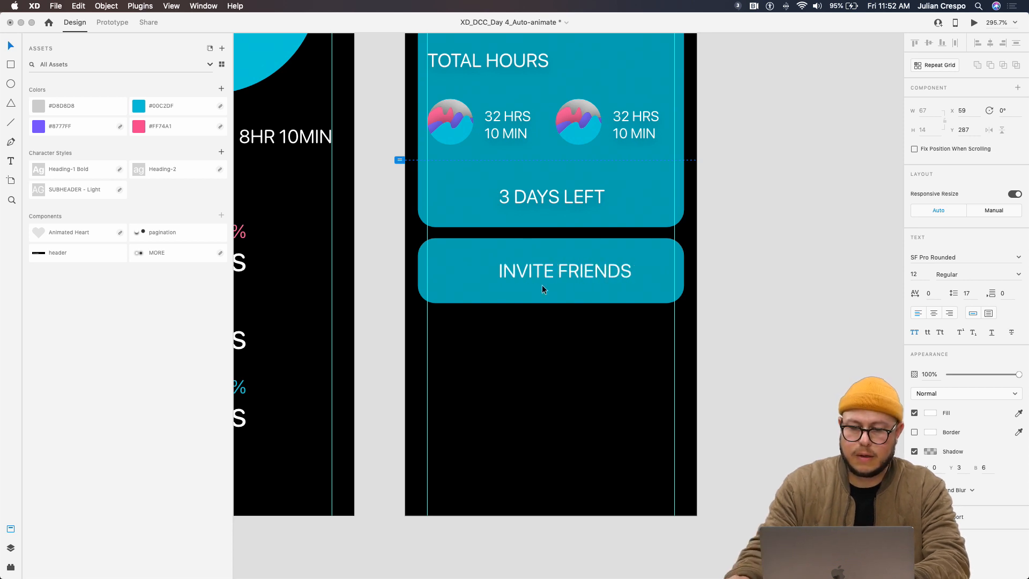
key("Escape")
left_click_drag(571, 266, 559, 271)
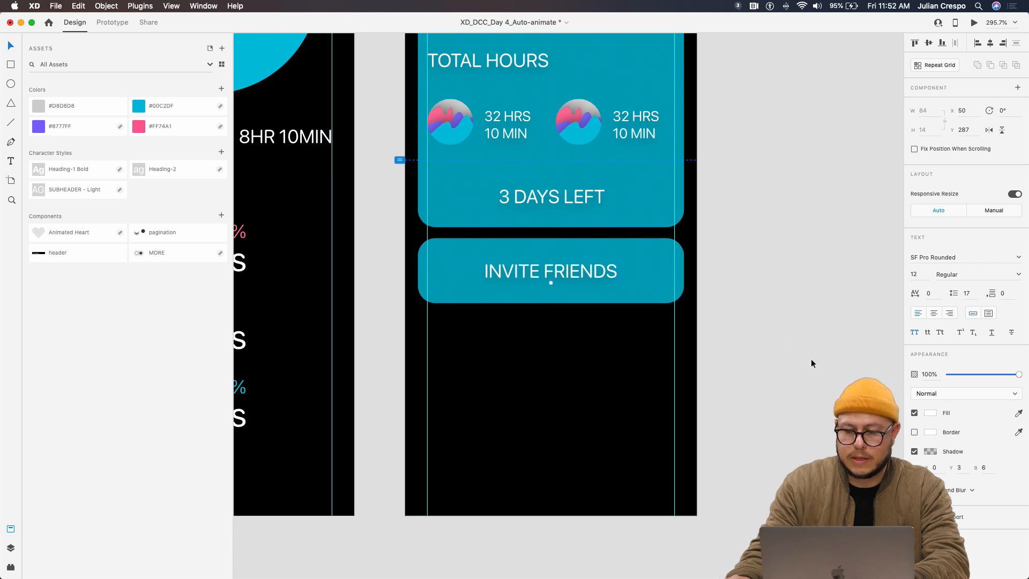
Change the INVITE FRIENDS bar's fill to grey #A7A7A7
left_click(657, 283)
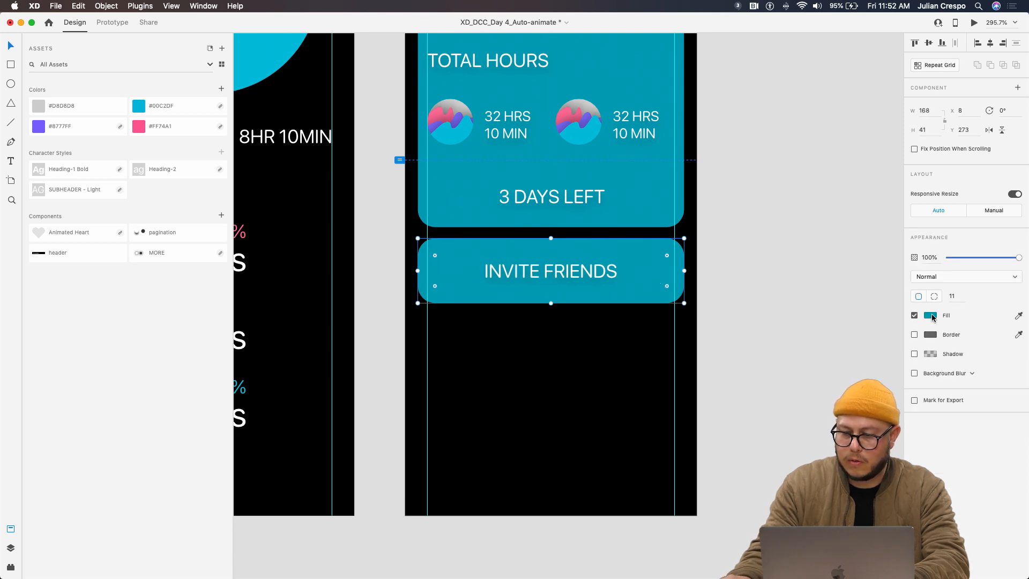
left_click(930, 315)
left_click_drag(842, 295, 789, 289)
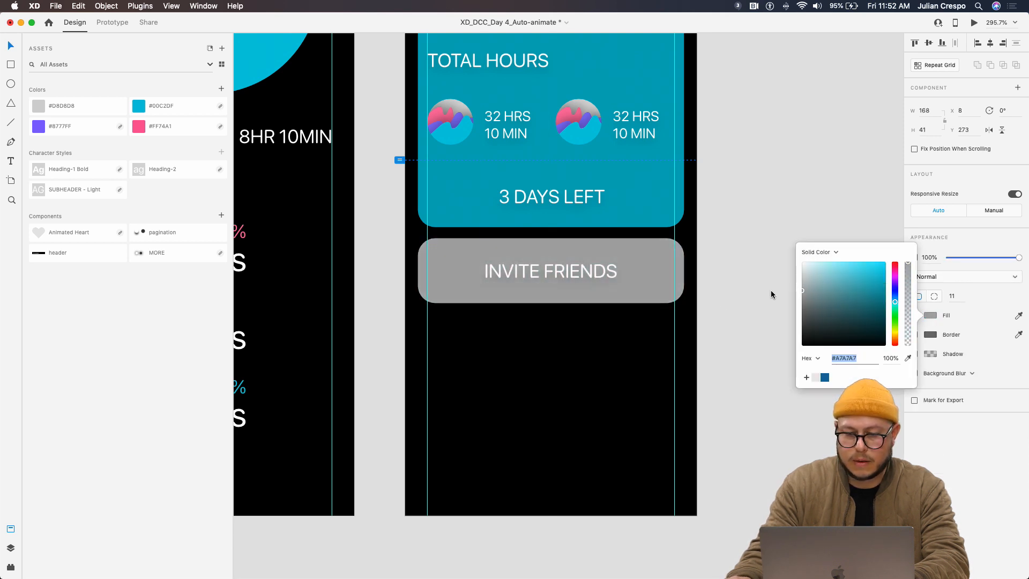
left_click(770, 291)
Group the INVITE FRIENDS label with its grey bar and move the group up to Y 271
left_click(519, 270)
left_click(472, 270, "shift")
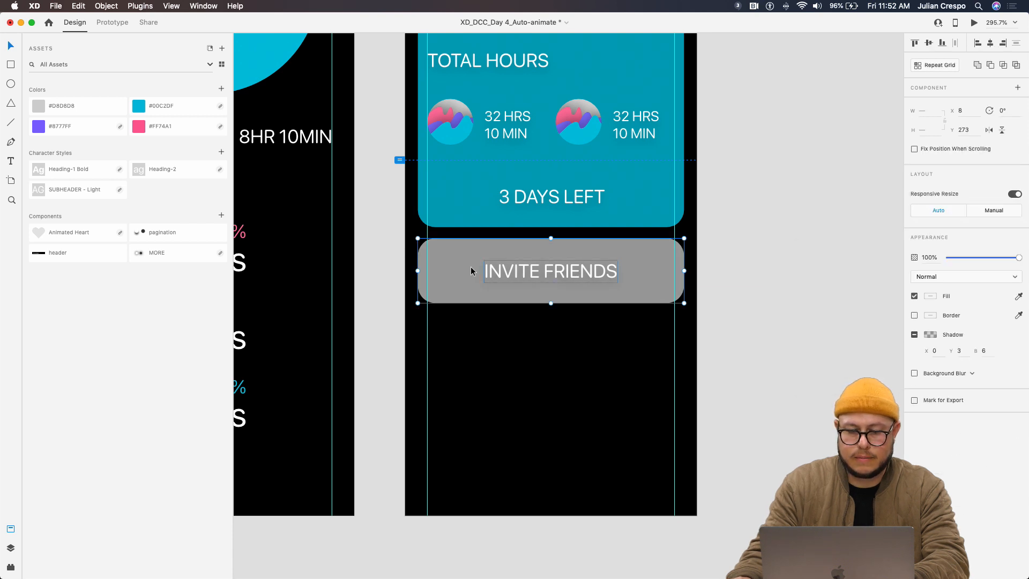
key("super+g")
left_click_drag(503, 270, 503, 267)
scroll(527, 283, "down", 5)
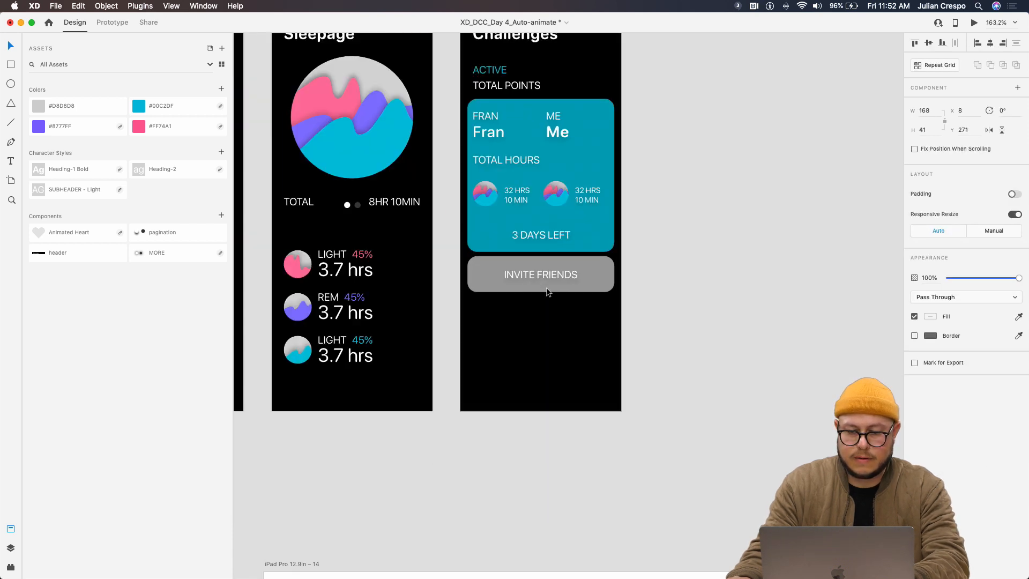
Copy the pagination dots from the Sleepage artboard and paste them onto the Challenges artboard at X 83, Y 209
scroll(505, 211, "left", 2)
scroll(505, 211, "up", 1)
left_click(462, 270)
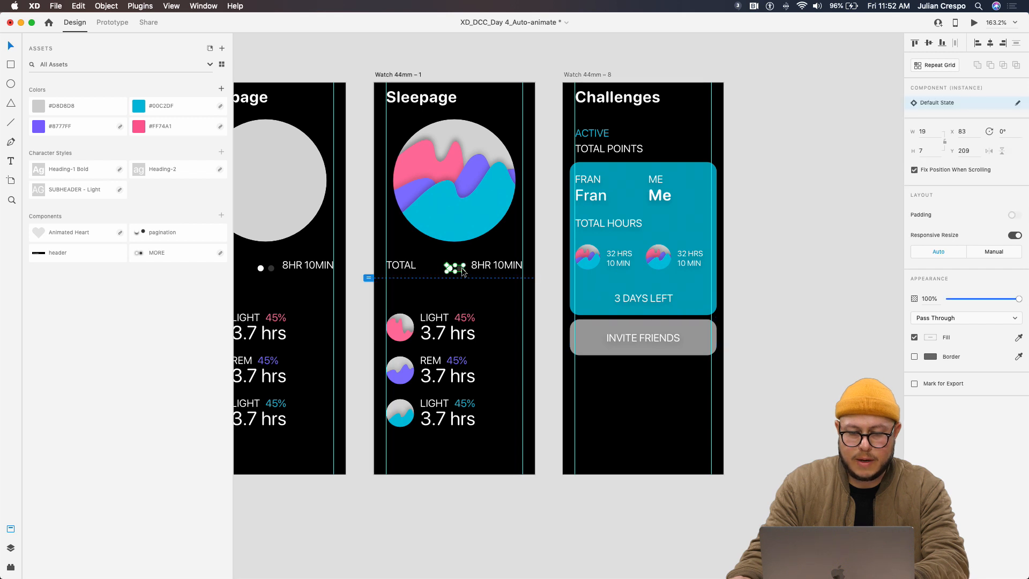
left_click(651, 257)
key("super+v")
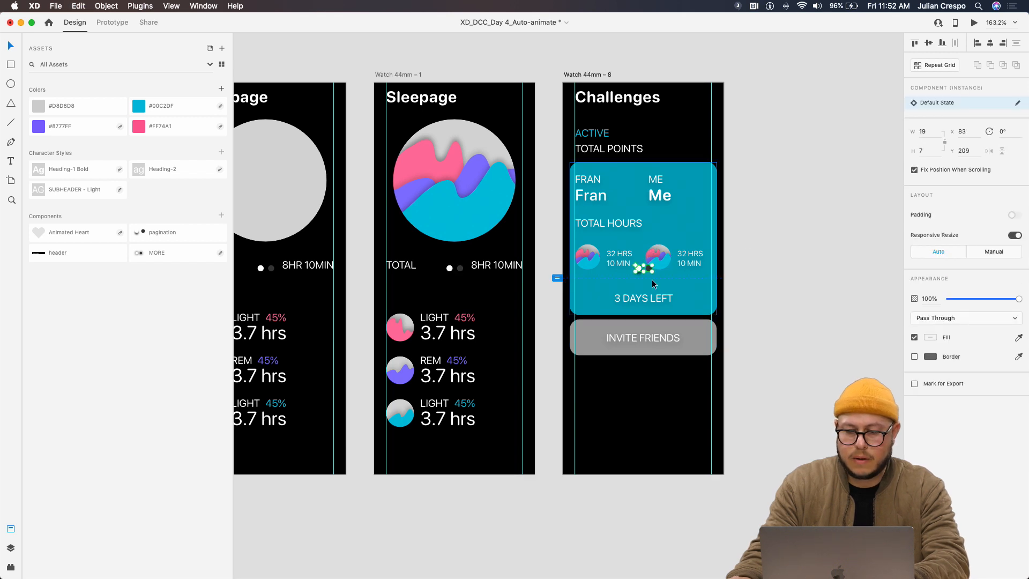
scroll(648, 273, "up", 5)
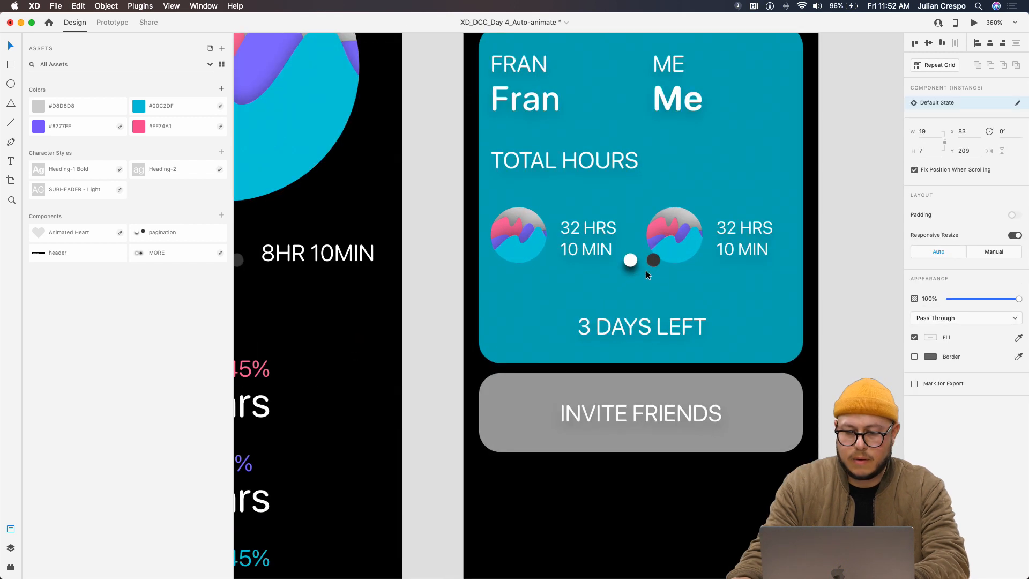
Swap the white and dark pagination dots on the Challenges screen using the Tool Kit plugin's Swap any 2 items command
left_click(11, 567)
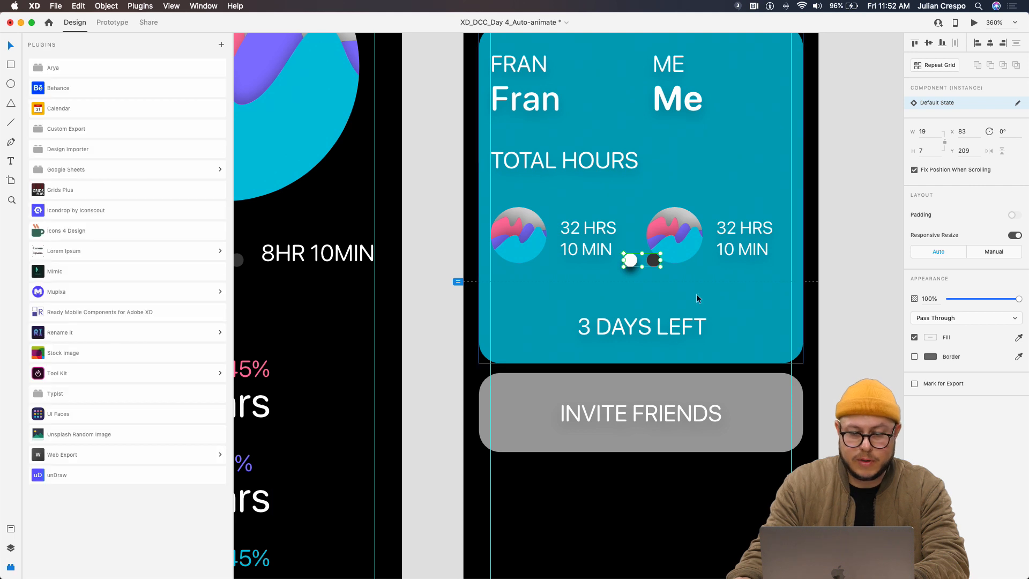
double_click(631, 262)
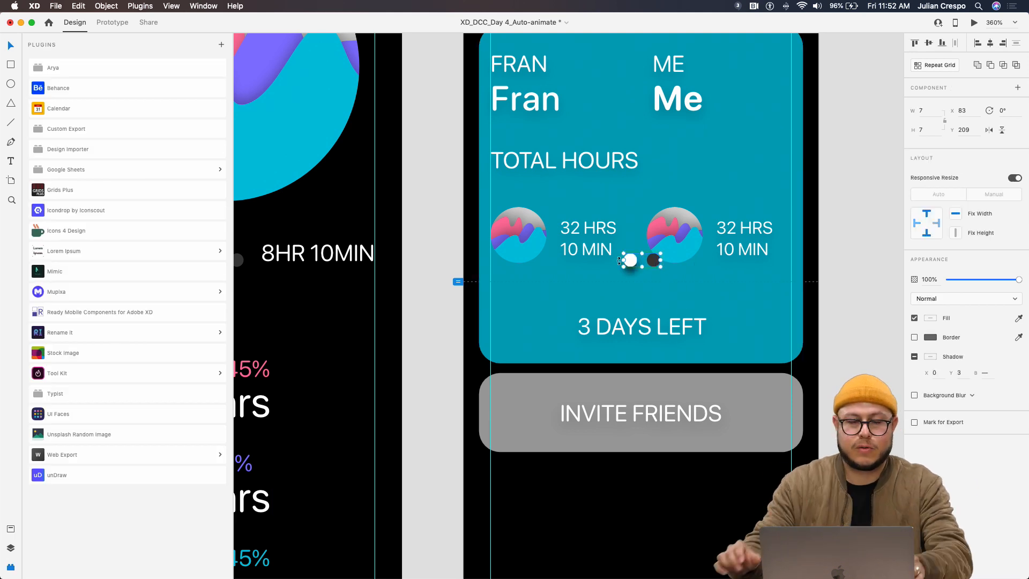
left_click(217, 372)
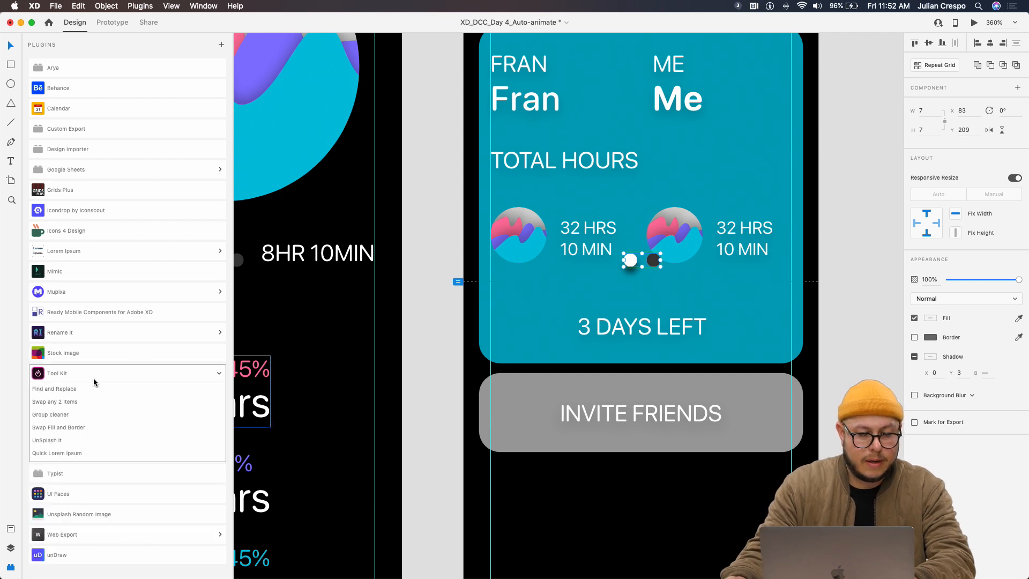
left_click(220, 46)
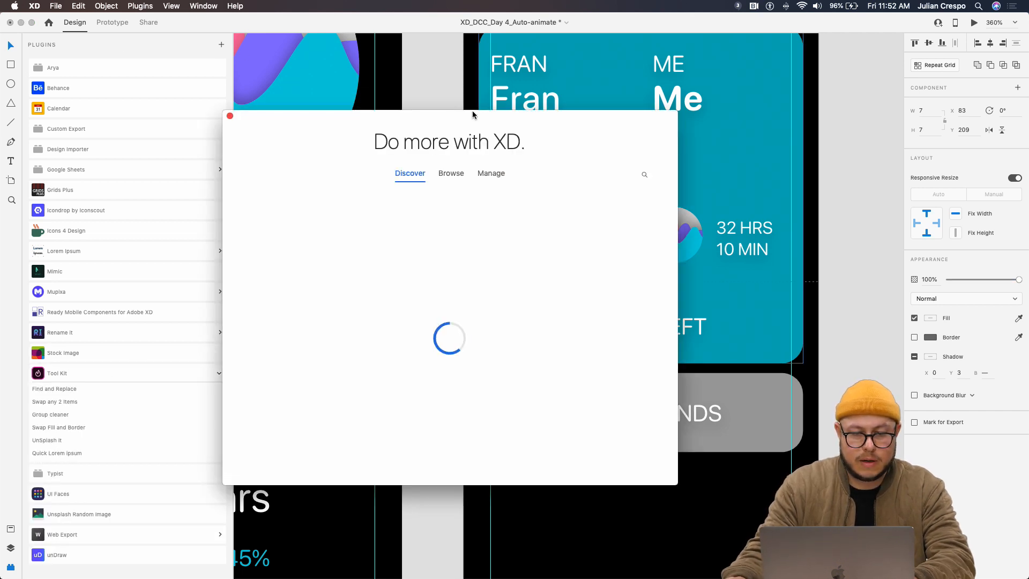
left_click(230, 116)
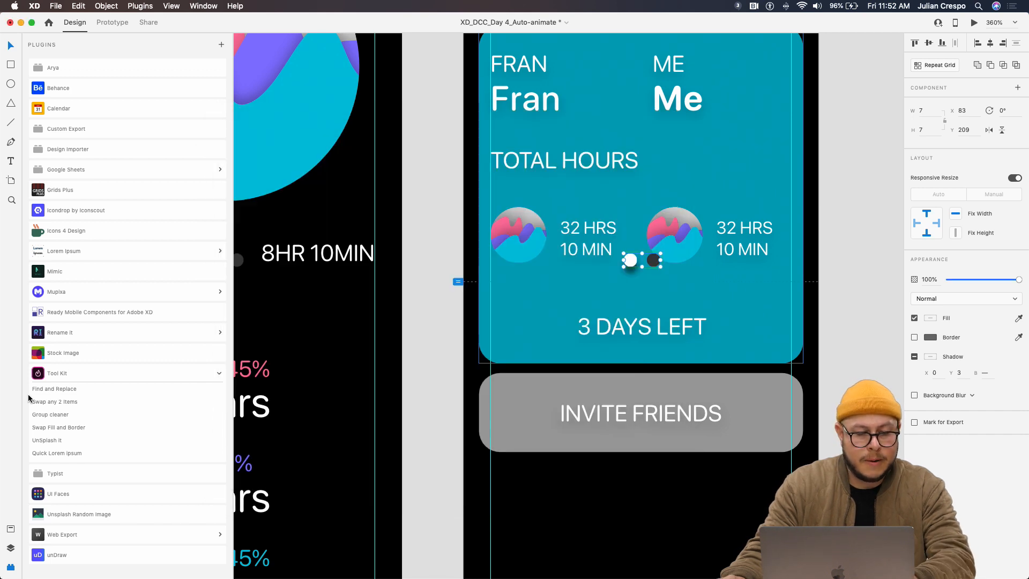
left_click(55, 403)
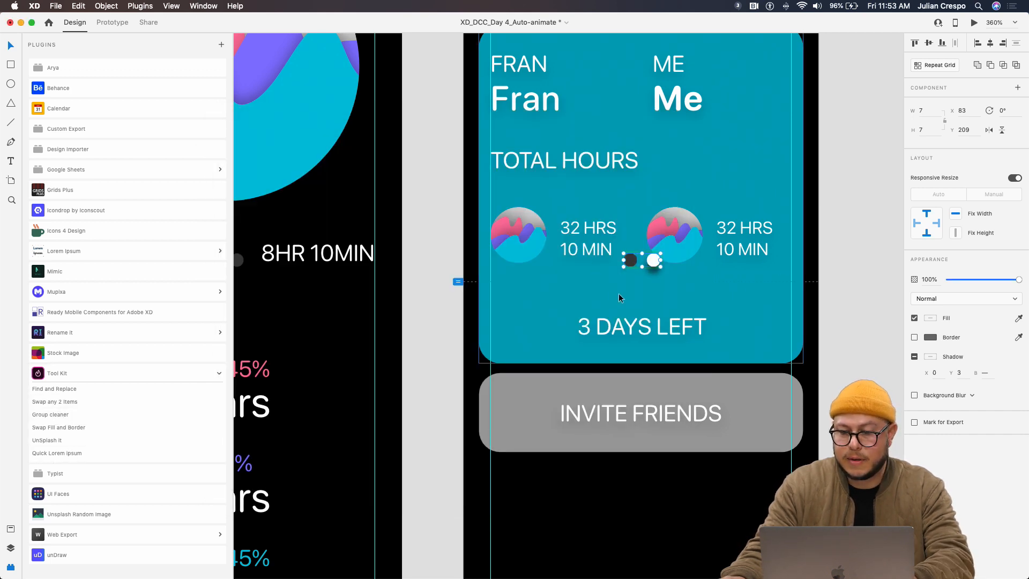
Undo the swap of the white and dark pagination dots on the Challenges screen
left_click(629, 260)
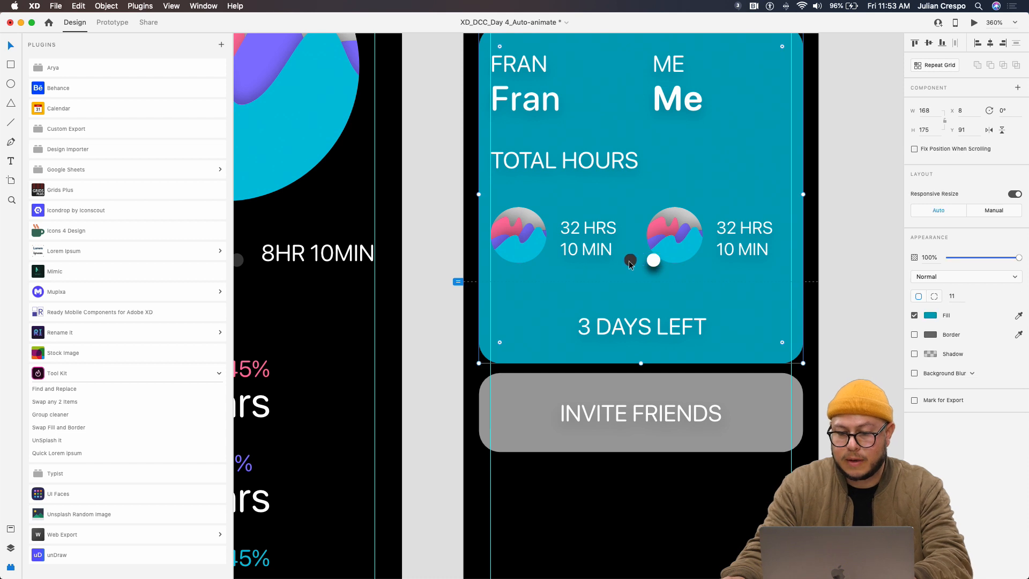
left_click(670, 301)
scroll(663, 311, "down", 3)
scroll(662, 313, "up", 2)
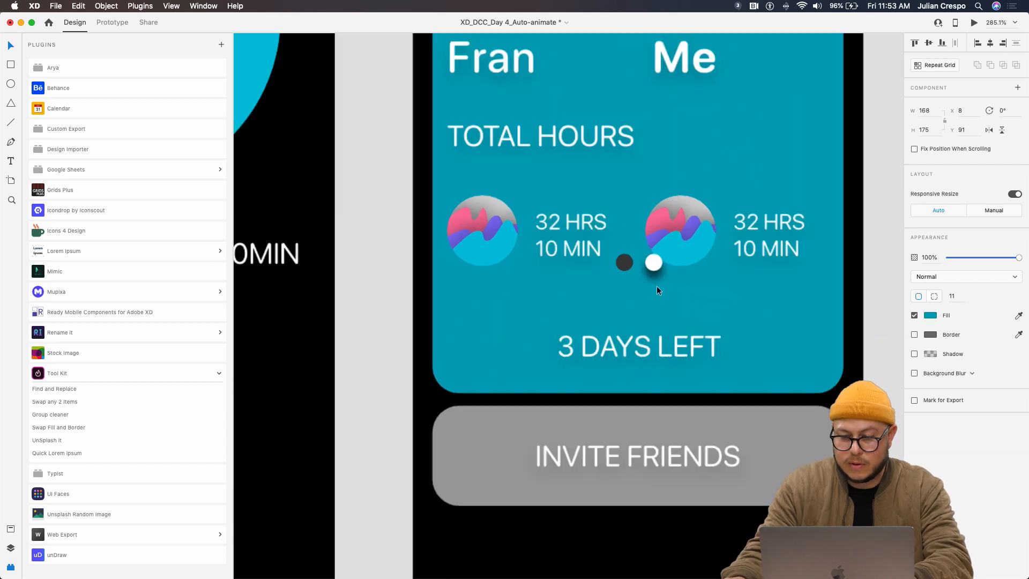
scroll(654, 262, "up", 3)
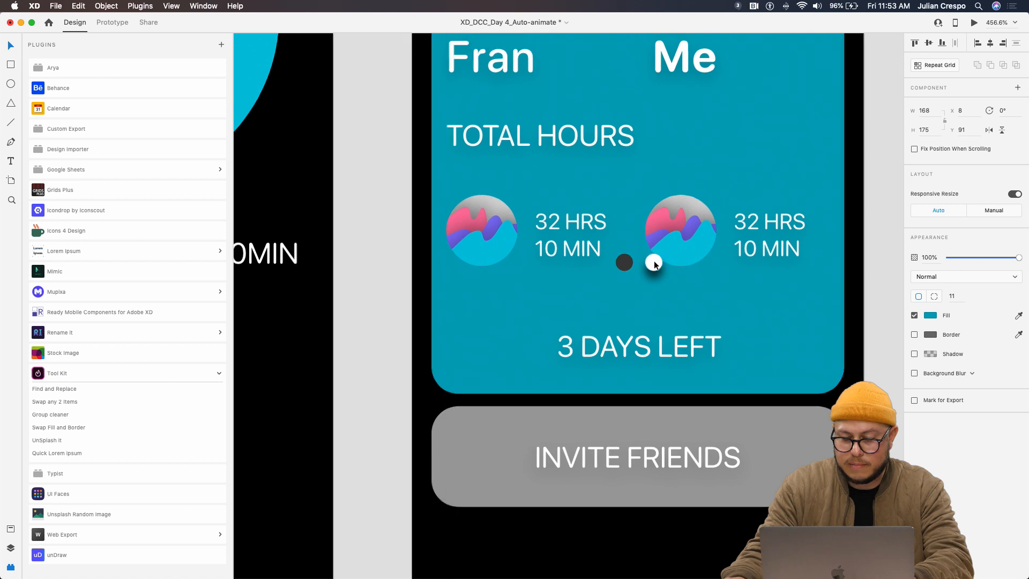
key("super+z")
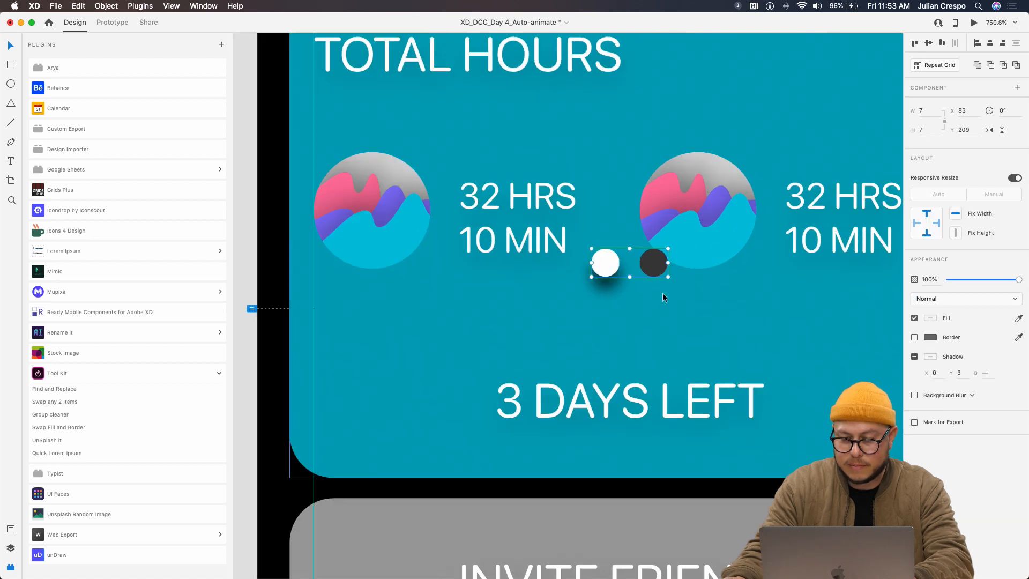
Add a shadow with X 0, Y 3 and blur 3 to the dark pagination dot and make its black colour more opaque
left_click(654, 266)
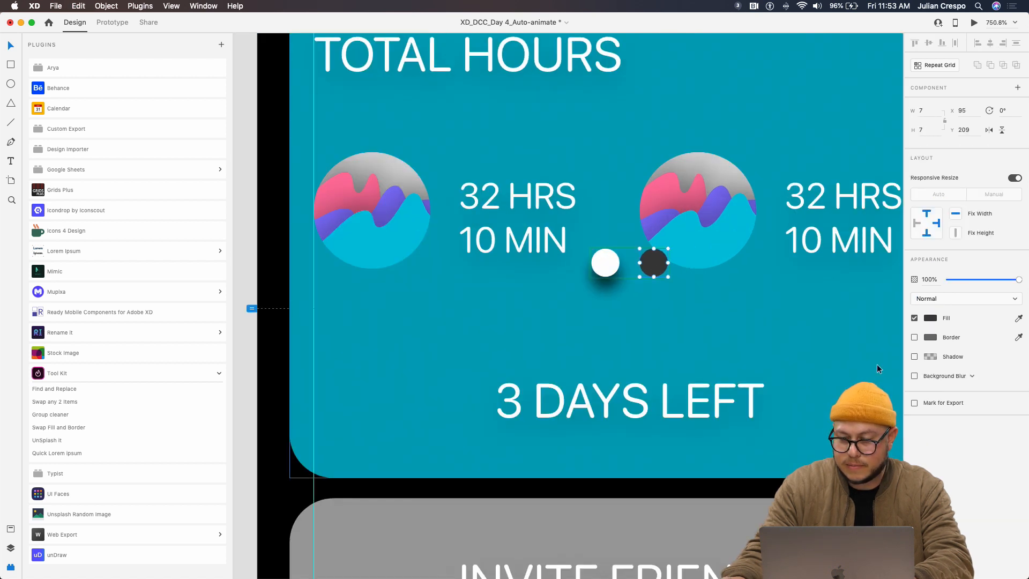
left_click(913, 357)
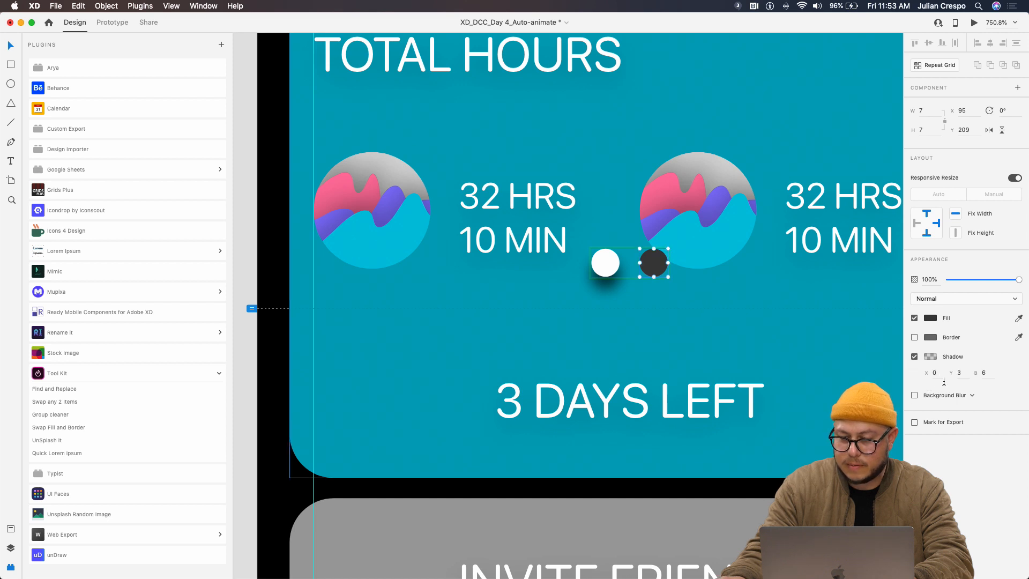
left_click(606, 267)
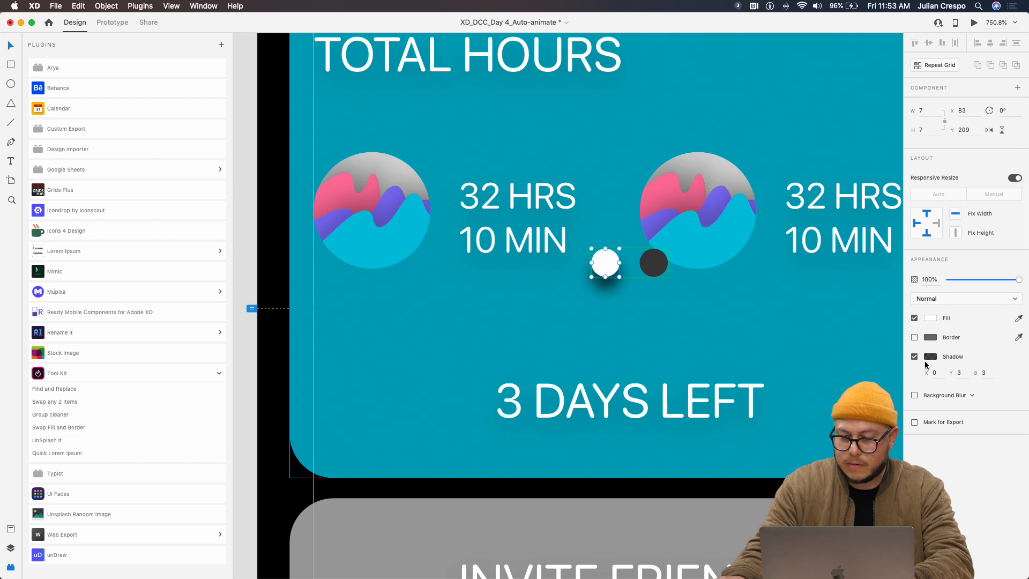
left_click(653, 262)
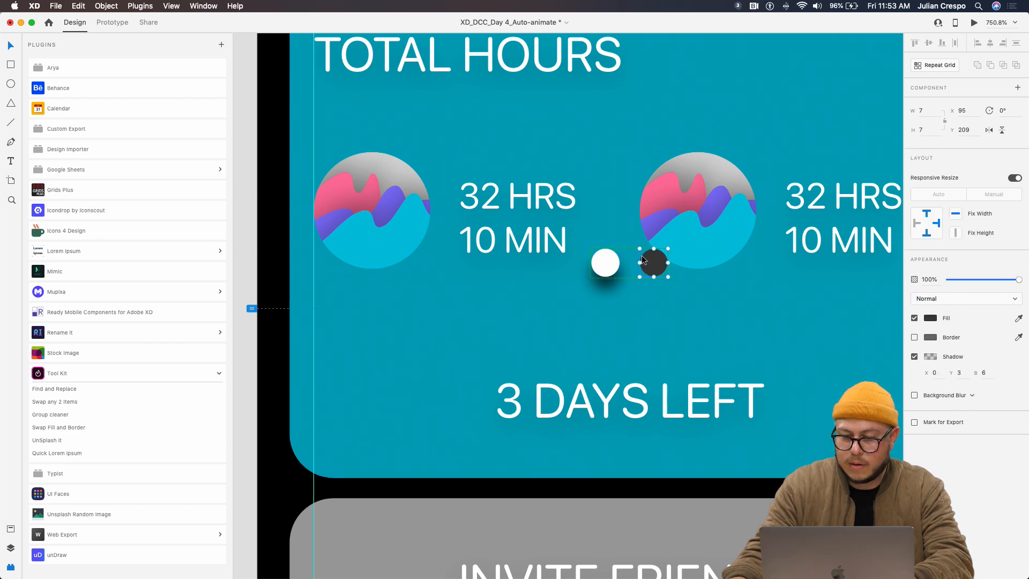
left_click(913, 356)
left_click(914, 356)
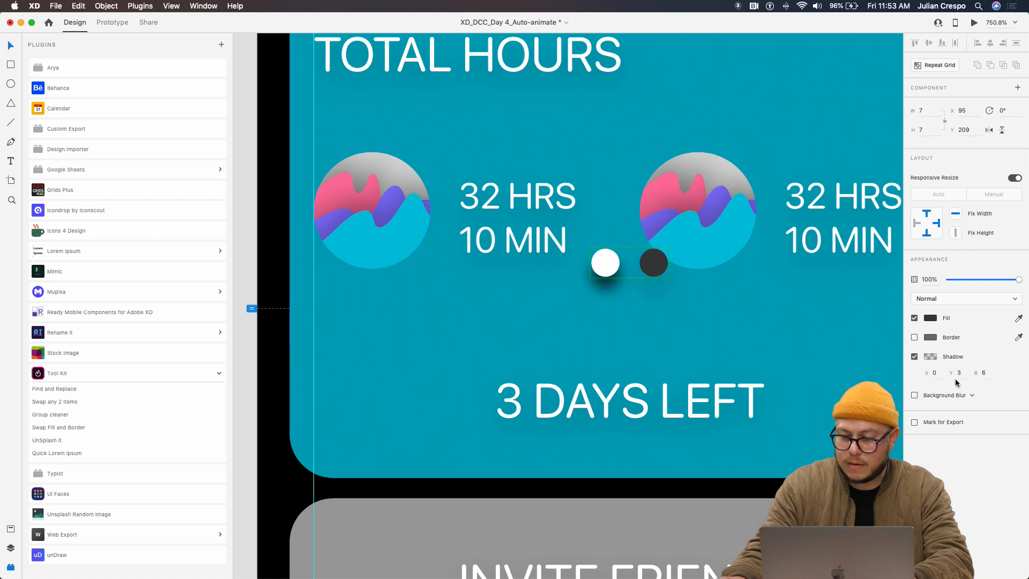
type("3")
key("Return")
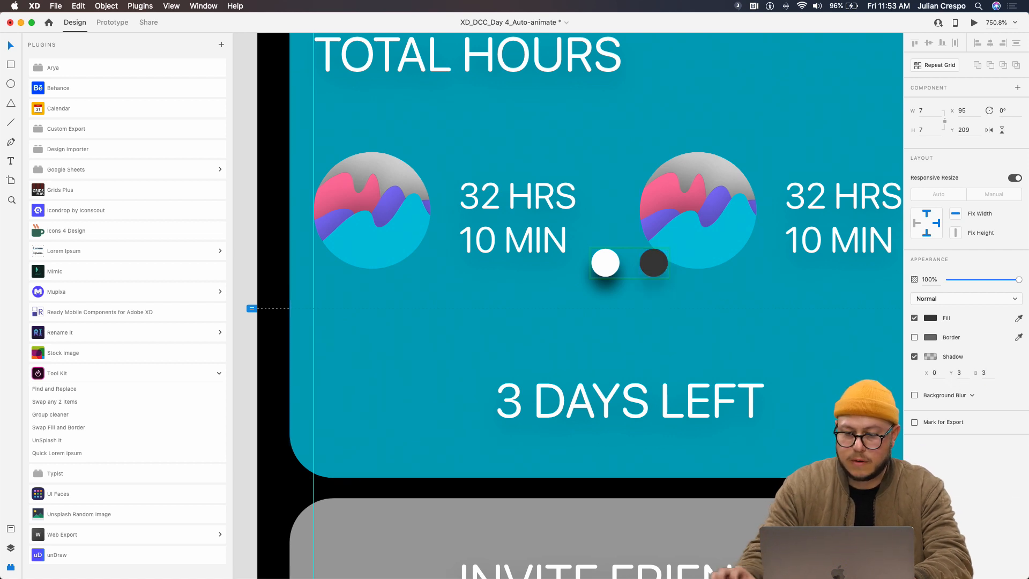
left_click(931, 357)
left_click(908, 331)
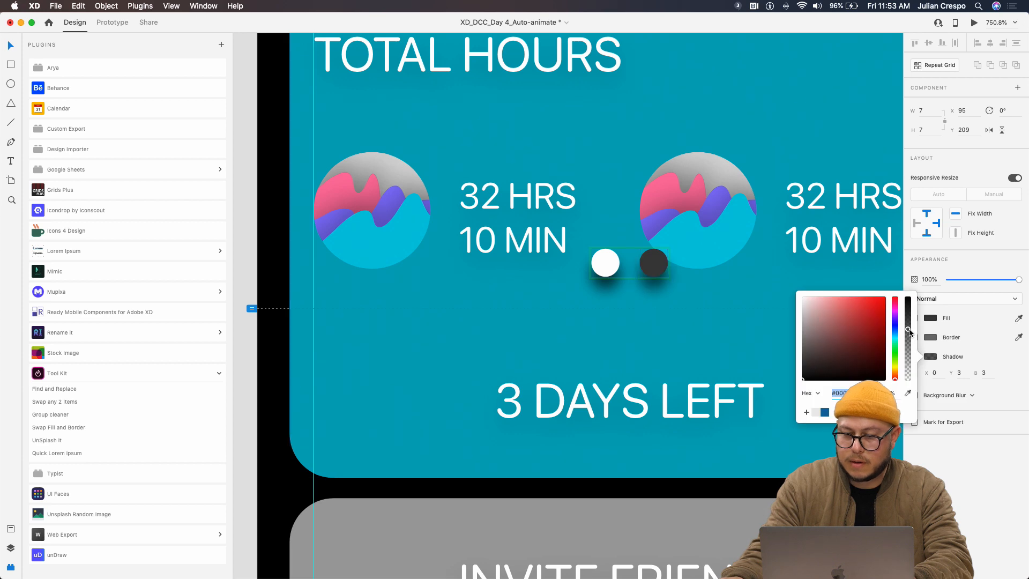
left_click(592, 324)
Preview the prototype from the Watch 44mm – 2 artboard and check the graph animation and page scrolling
scroll(592, 323, "down", 5)
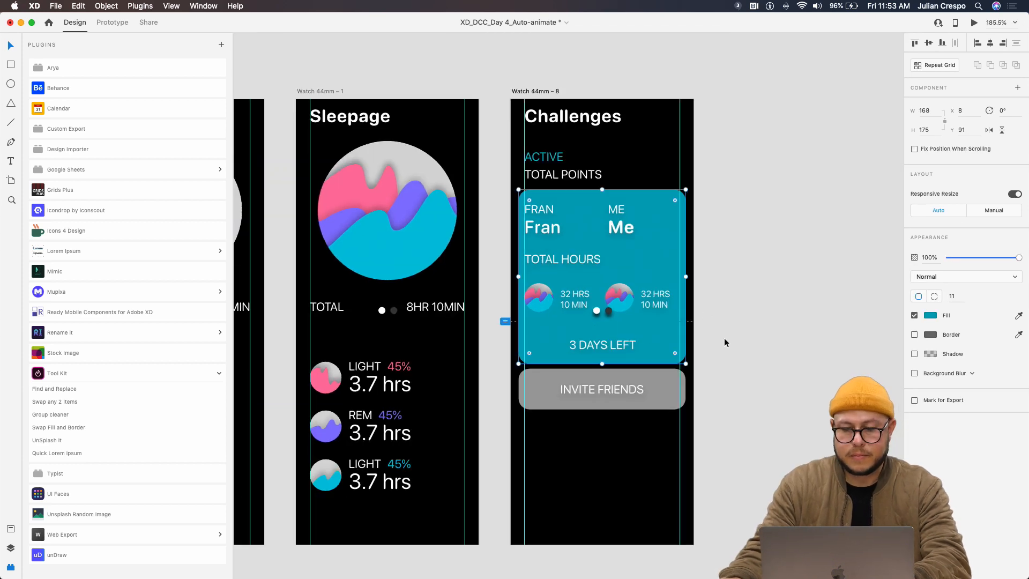
left_click_drag(506, 234, 625, 243)
left_click_drag(464, 217, 594, 230)
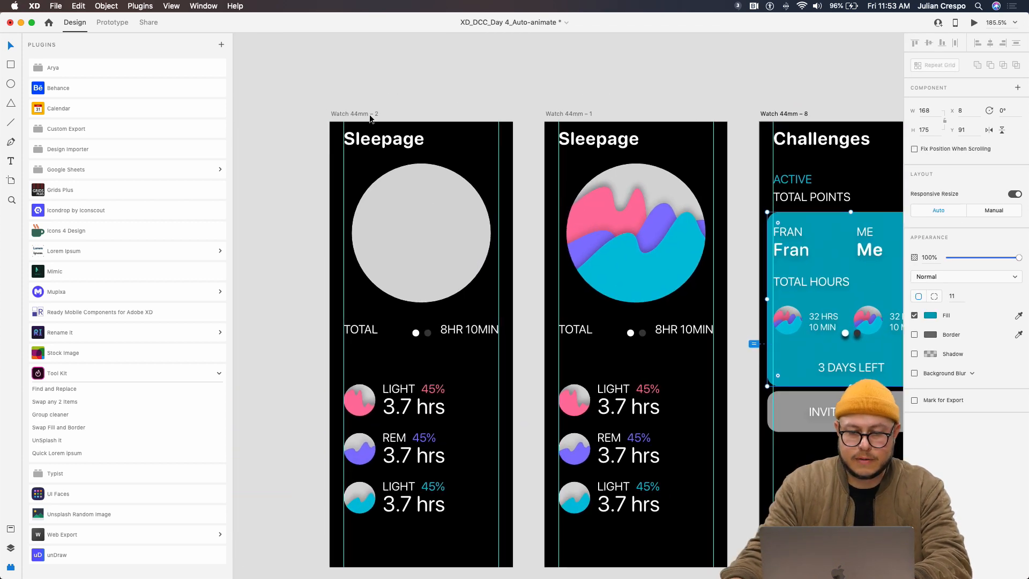
left_click(371, 114)
left_click(972, 22)
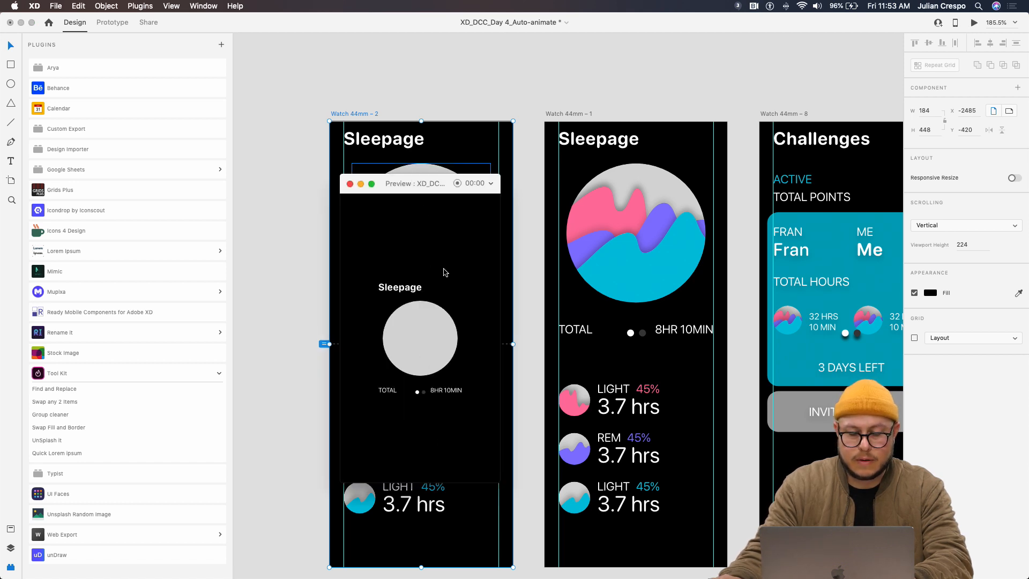
scroll(421, 342, "down", 3)
scroll(421, 343, "up", 3)
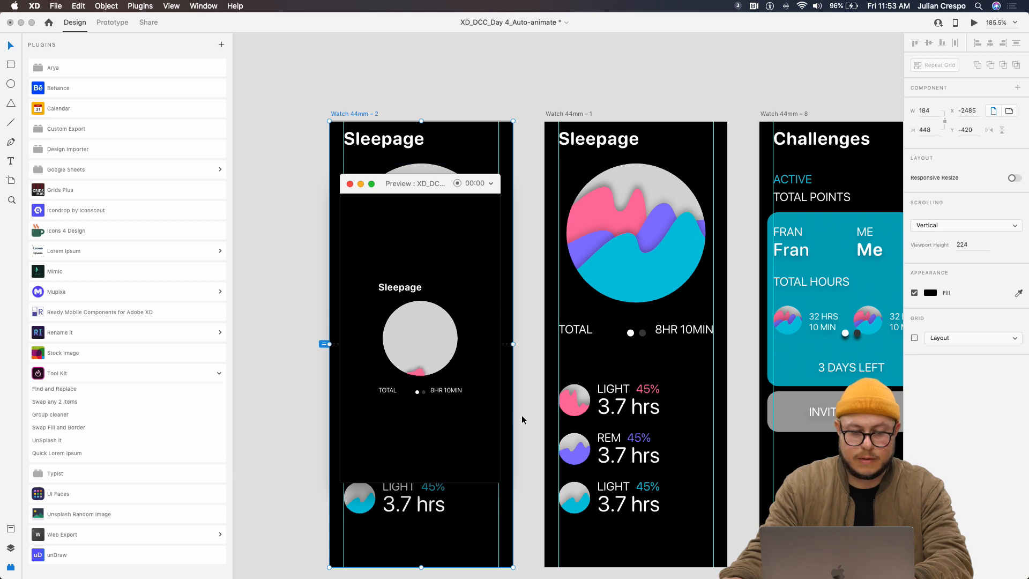
scroll(428, 374, "down", 5)
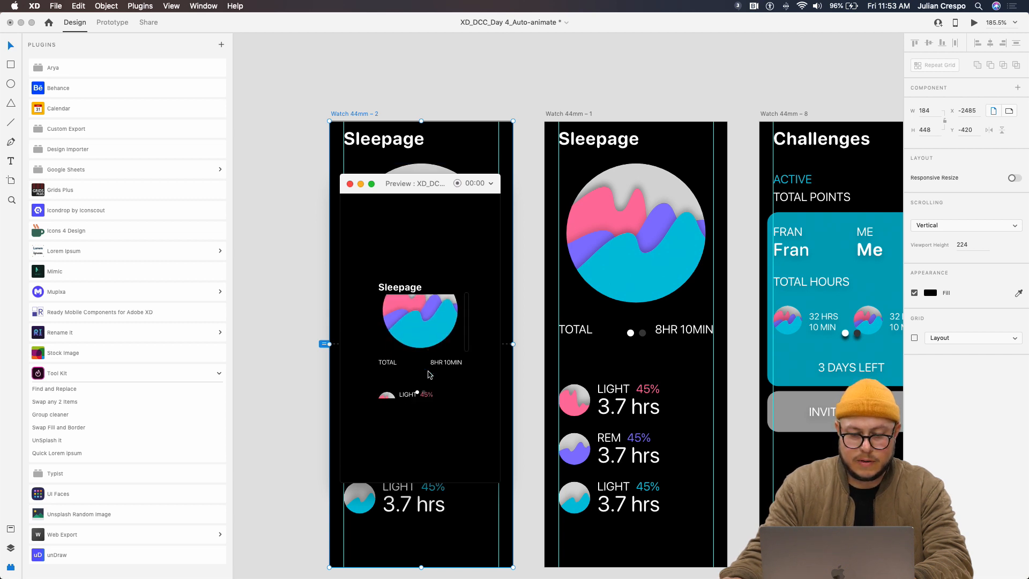
left_click(350, 184)
Link the Watch 44mm – 1 artboard to the Challenges artboard with a Tap-triggered Auto-Animate, Ease In-Out, 0.9 s
left_click(567, 113)
scroll(489, 86, "right", 5)
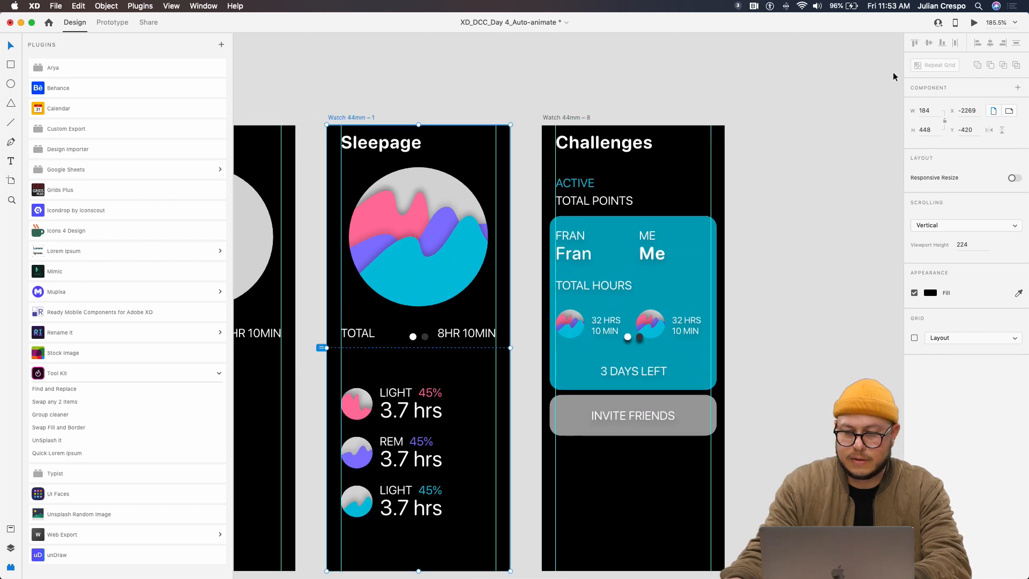
left_click(112, 21)
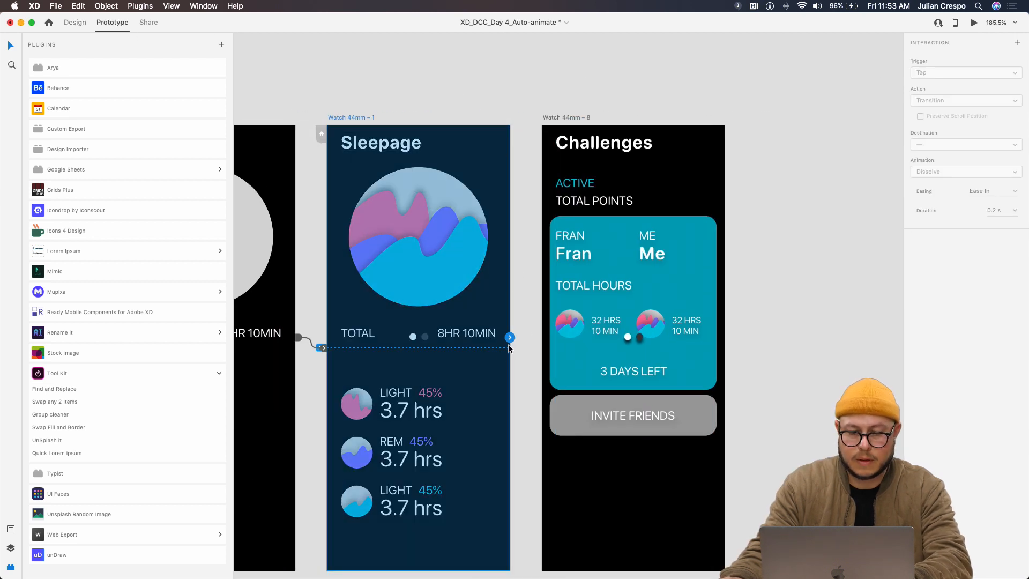
left_click_drag(509, 337, 600, 321)
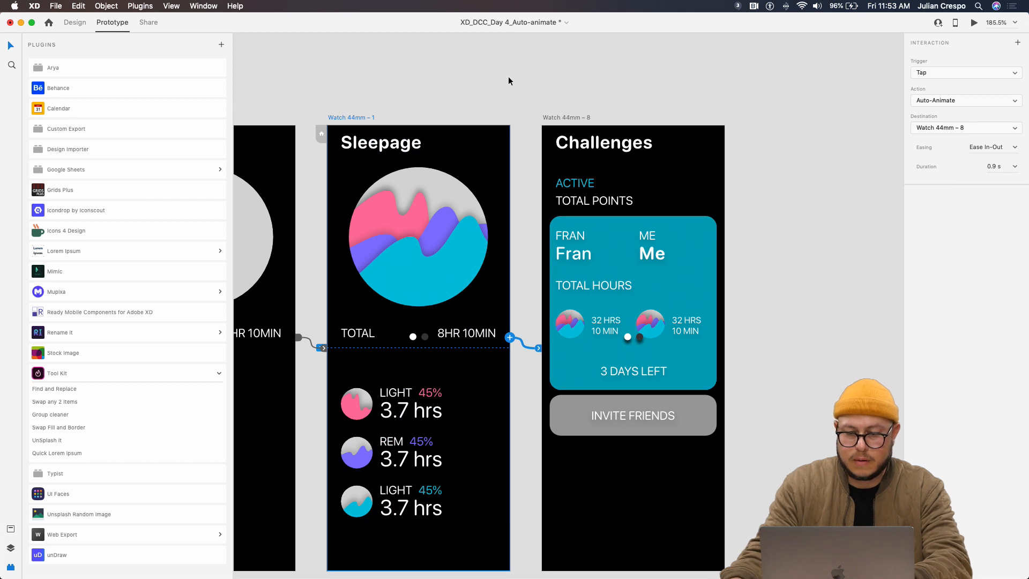
Preview the prototype from Watch 44mm – 2, trigger the graph animation and scroll through the Sleepage statistics
scroll(449, 92, "left", 5)
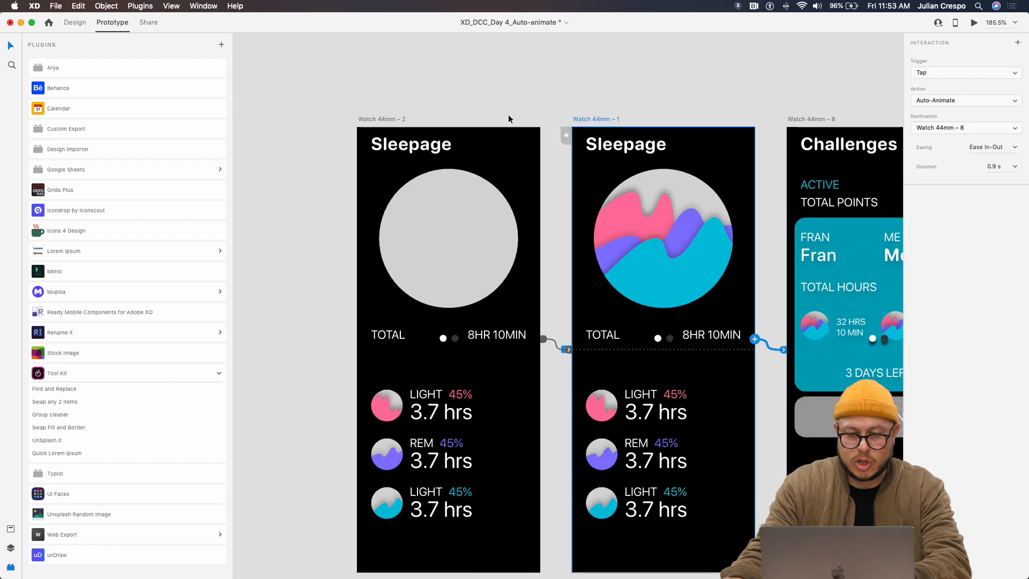
left_click(381, 118)
left_click(974, 22)
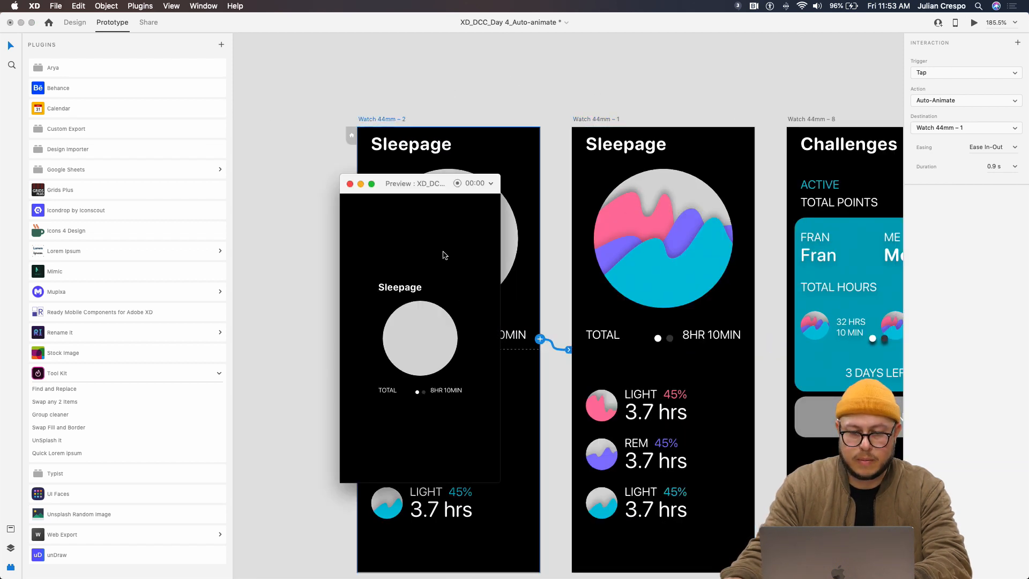
left_click(427, 356)
scroll(436, 366, "down", 5)
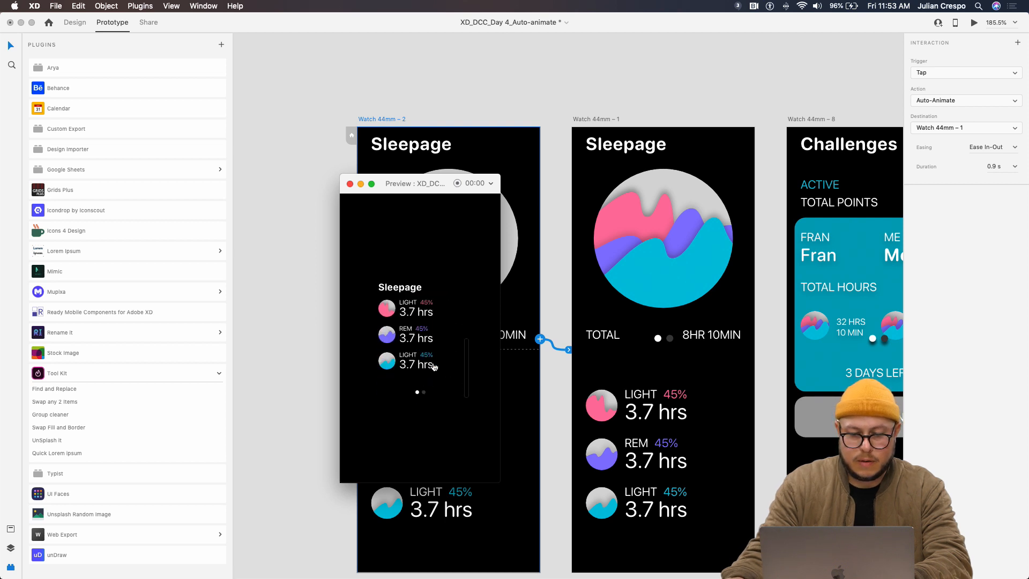
scroll(441, 357, "up", 3)
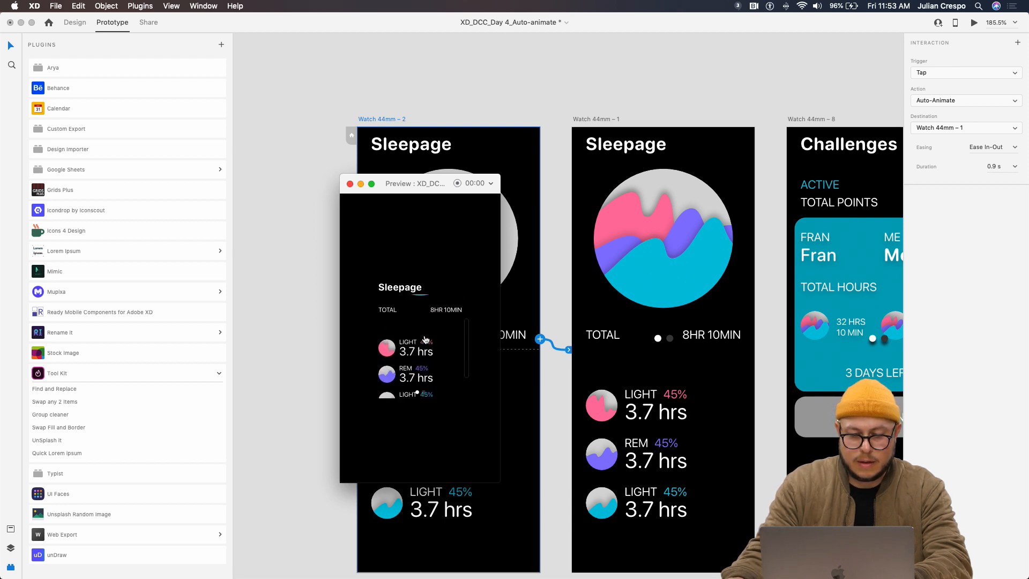
Advance the preview to the Challenges screen, check its card and INVITE FRIENDS button, and close the preview
left_click(452, 367)
scroll(423, 321, "up", 3)
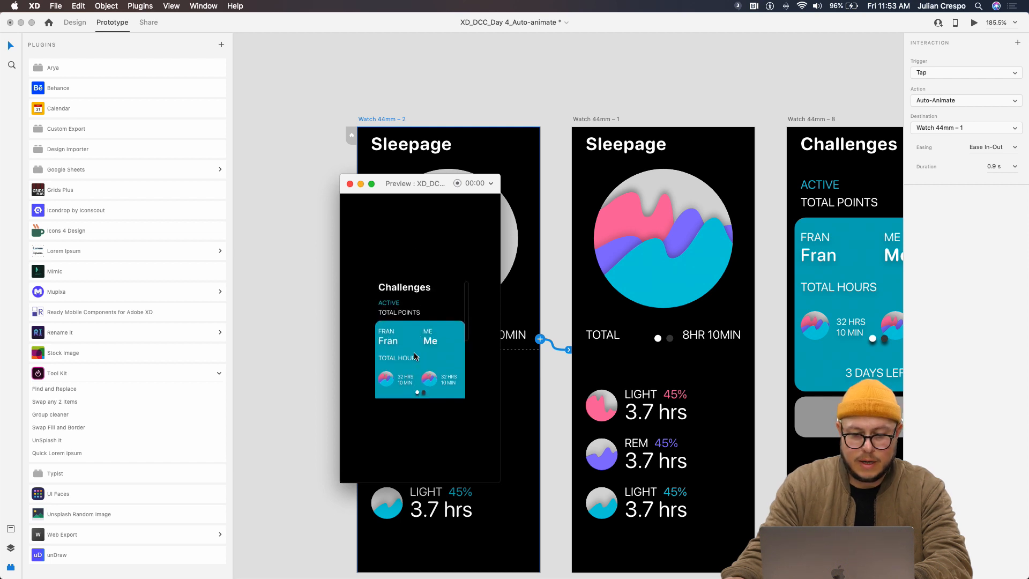
scroll(391, 391, "down", 2)
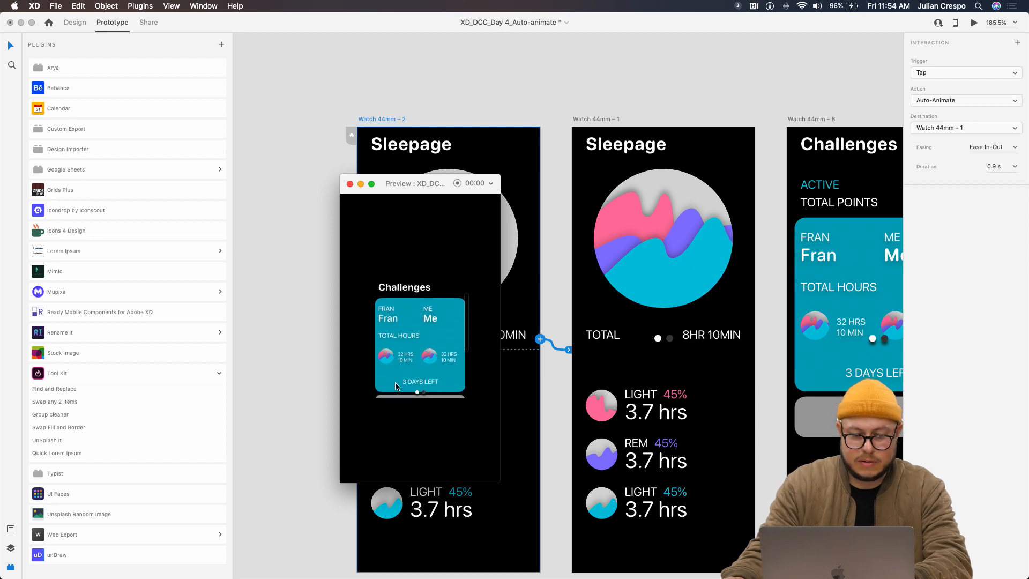
scroll(396, 386, "up", 2)
scroll(395, 385, "down", 5)
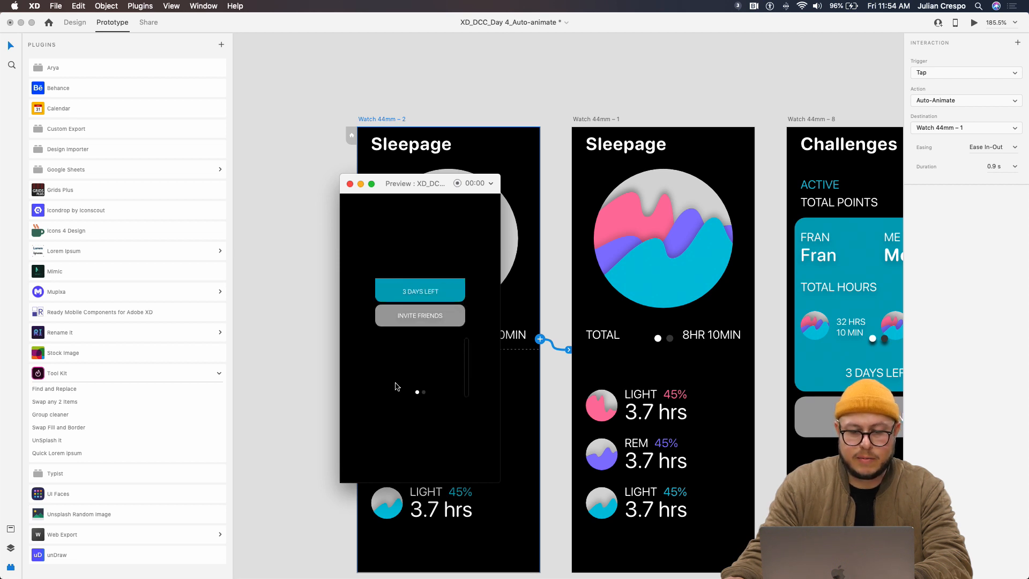
scroll(395, 386, "up", 8)
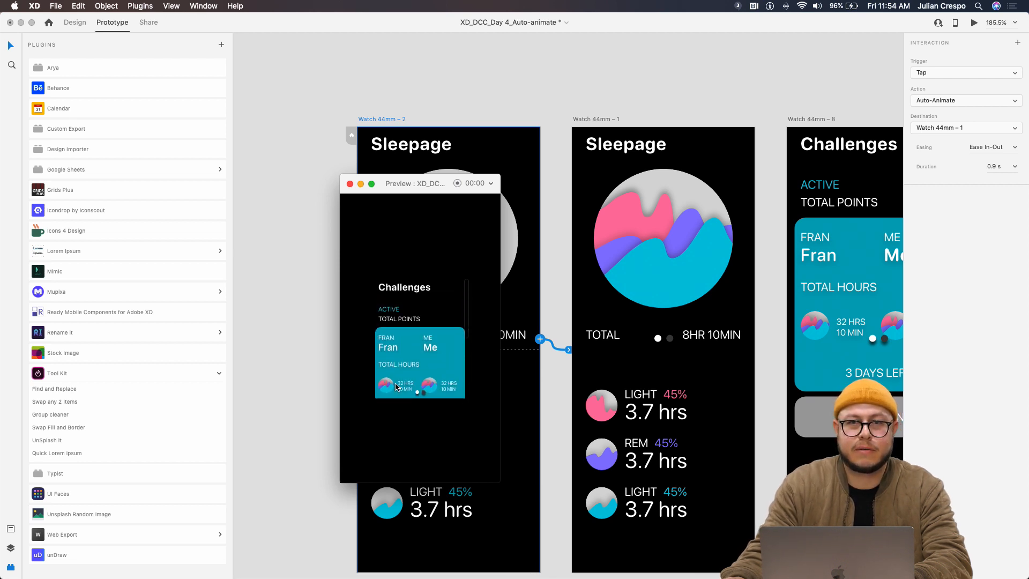
left_click(349, 184)
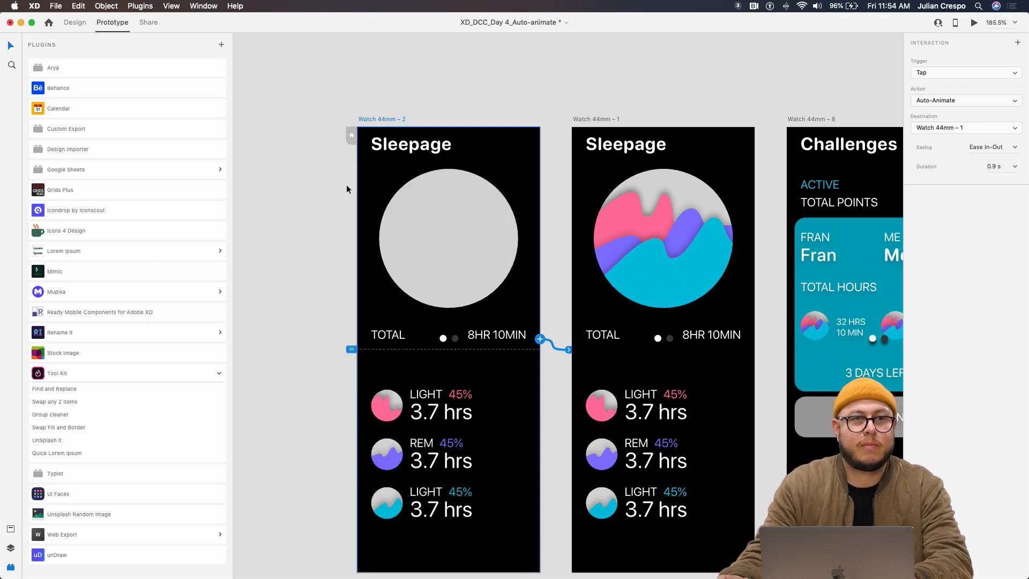
scroll(464, 284, "down", 5)
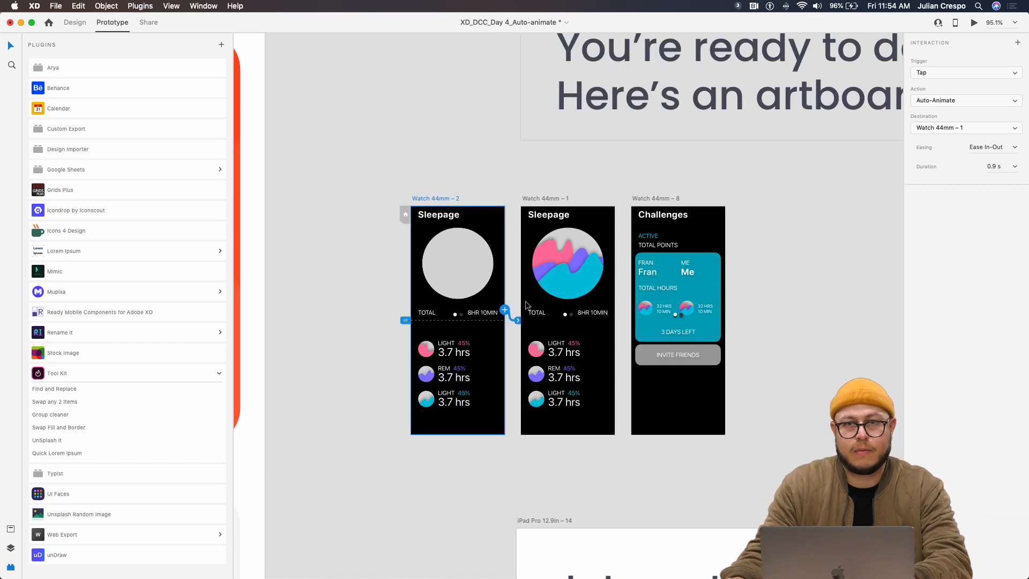
scroll(516, 325, "up", 4)
left_click_drag(515, 326, 473, 283)
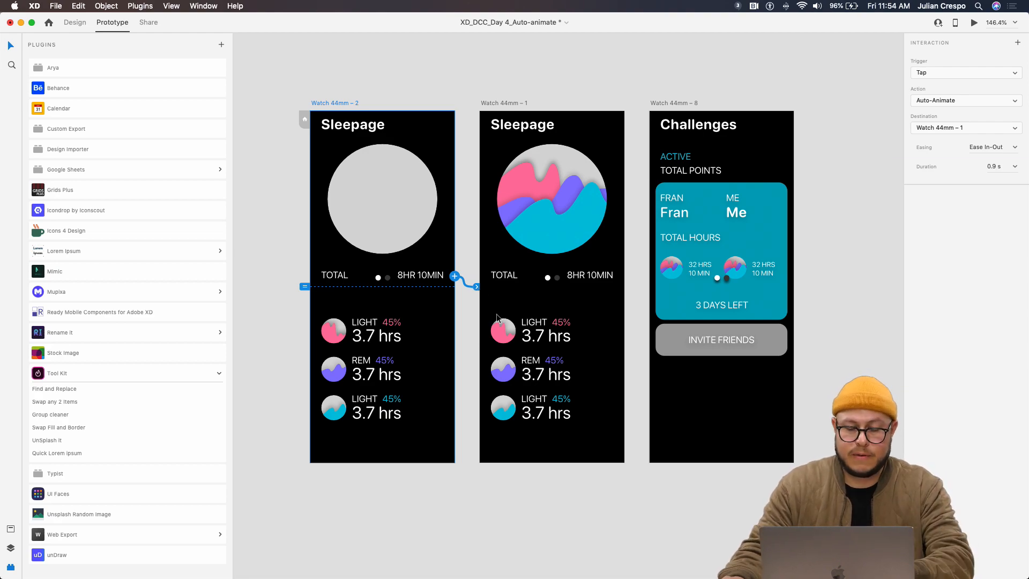
Switch to Chrome and browse the design submissions posted in Discord's #current-challenge channel
key("ctrl+Right")
key("ctrl+Left")
key("ctrl+Left")
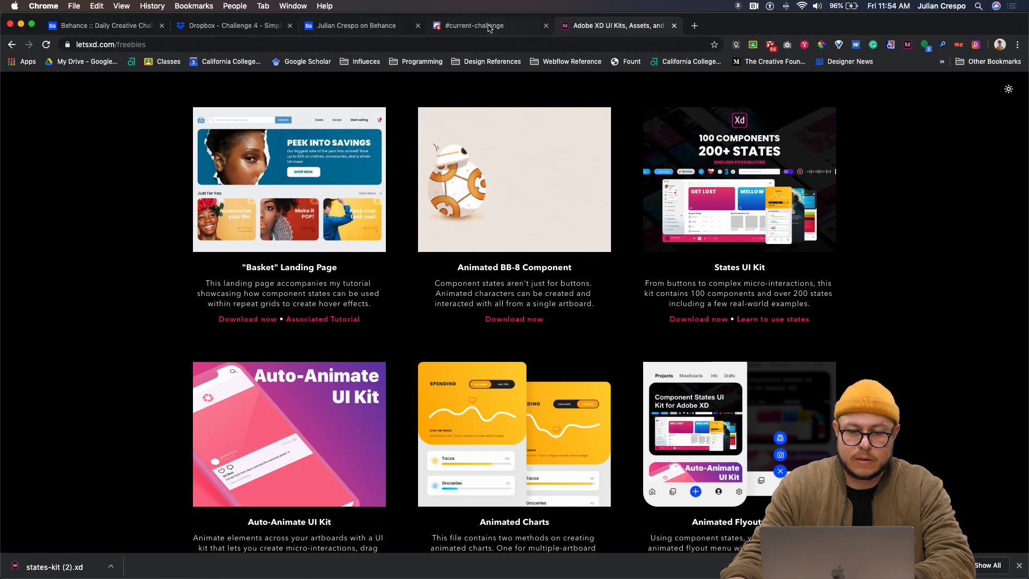
left_click(471, 26)
scroll(547, 370, "up", 10)
scroll(540, 379, "up", 5)
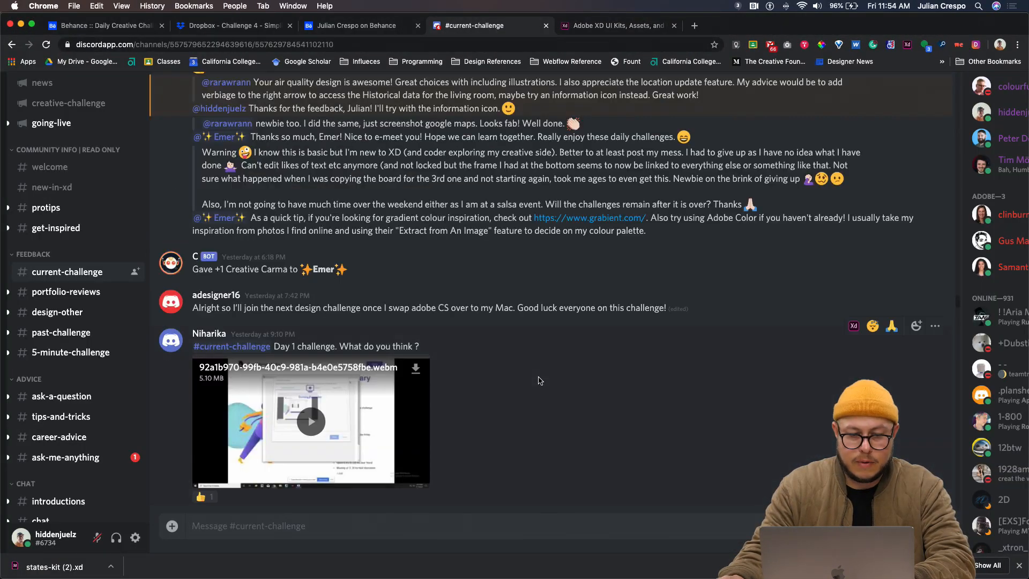
scroll(539, 380, "up", 5)
scroll(539, 380, "up", 5)
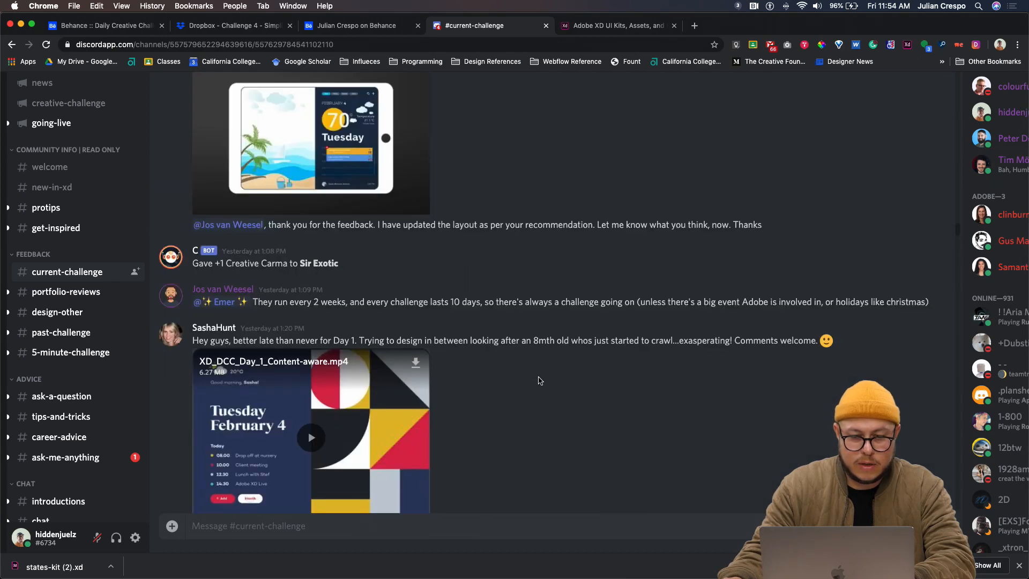
scroll(540, 381, "down", 1)
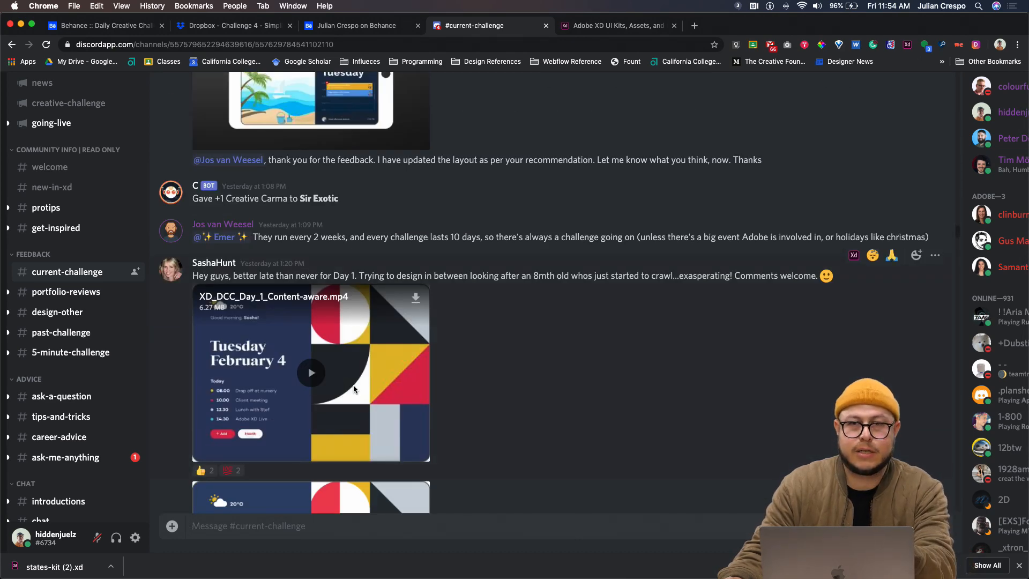
scroll(339, 396, "up", 5)
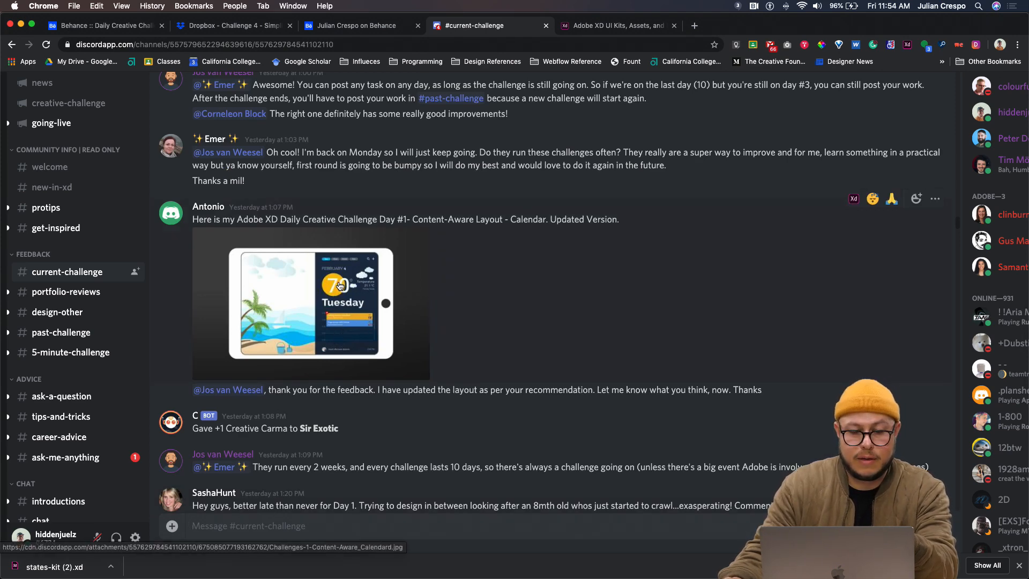
Enlarge the orange Houston air quality mockup comparison posted in the challenge channel, examine both versions, and close it
scroll(340, 285, "up", 10)
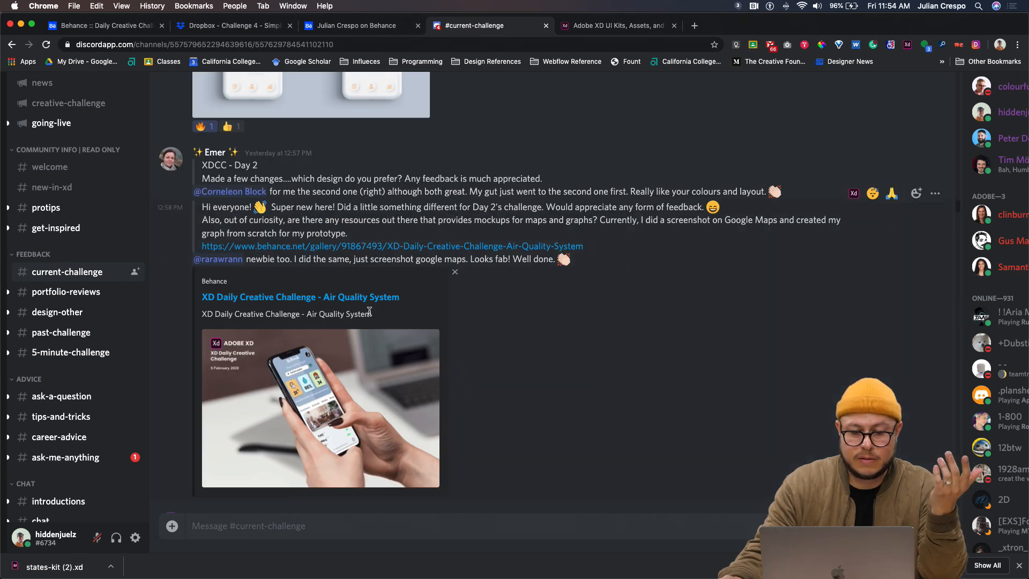
scroll(369, 312, "up", 3)
scroll(370, 311, "up", 2)
left_click(370, 300)
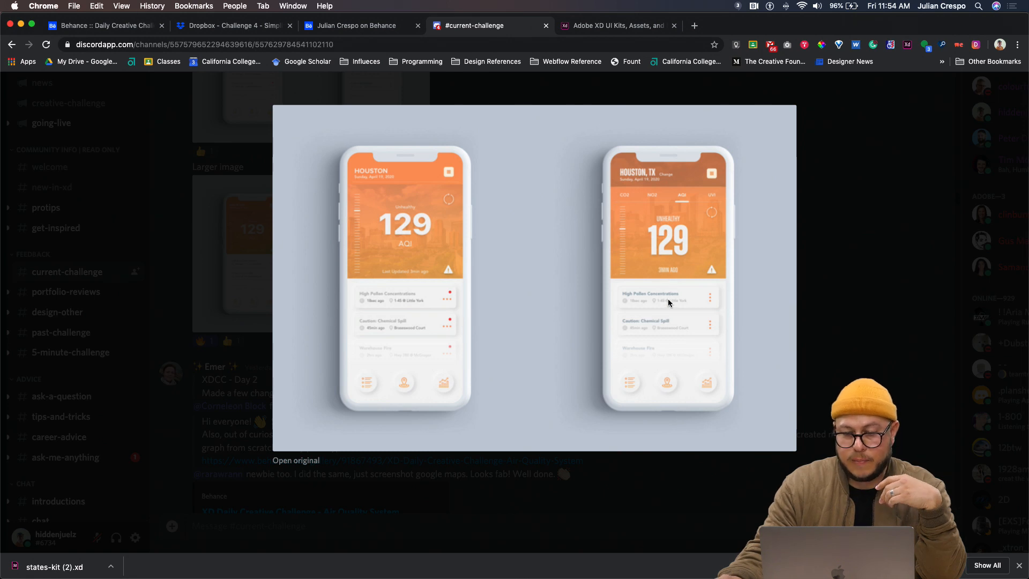
left_click(859, 279)
Look through the earlier challenge submissions, enlarge the green Adobe XD Challenge Day 2 air quality design, examine its three screens, and close it
scroll(461, 308, "up", 10)
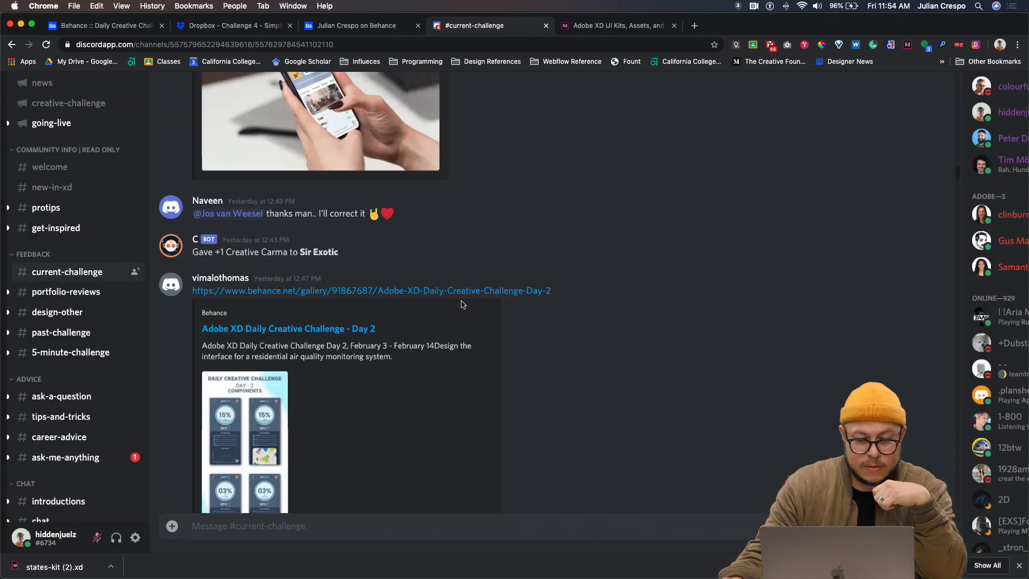
scroll(461, 304, "up", 15)
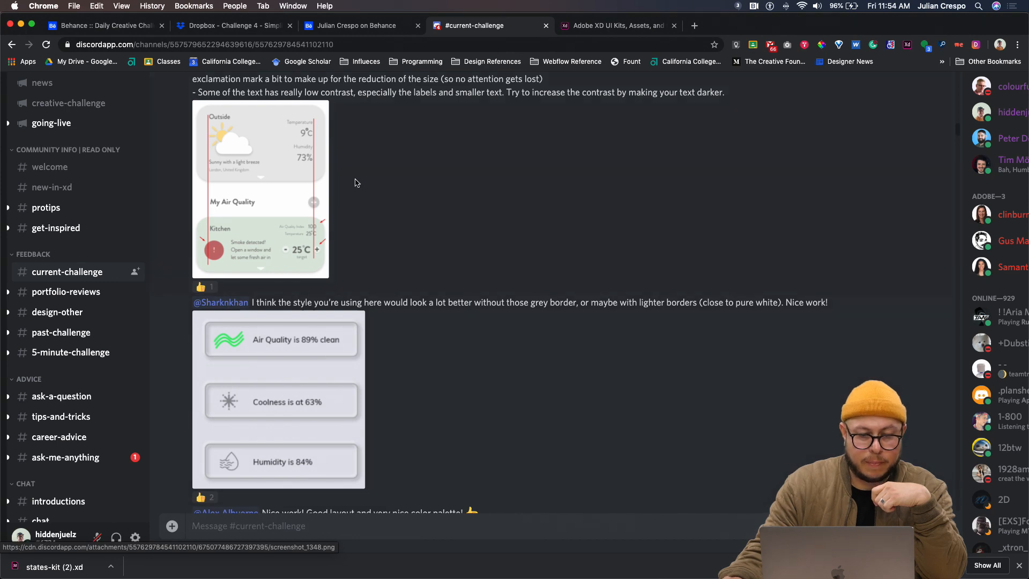
scroll(298, 371, "up", 10)
scroll(316, 257, "up", 10)
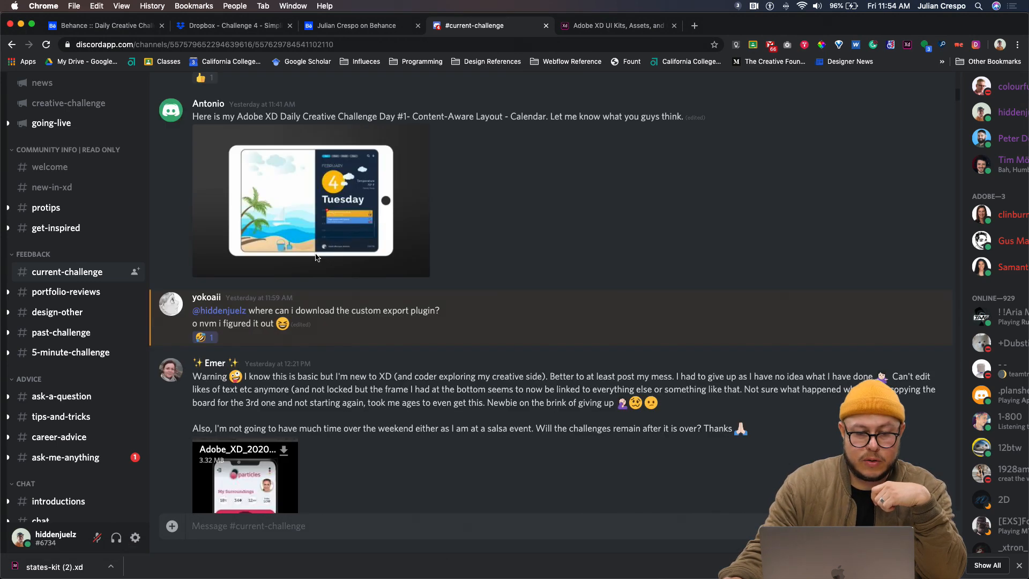
scroll(270, 415, "up", 5)
scroll(269, 416, "up", 10)
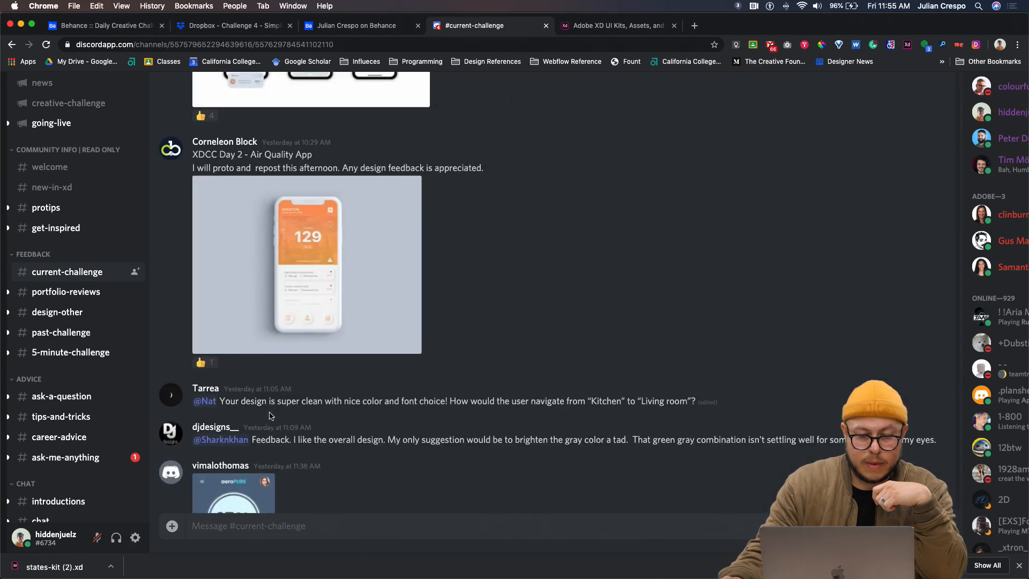
scroll(358, 204, "up", 5)
scroll(358, 204, "up", 3)
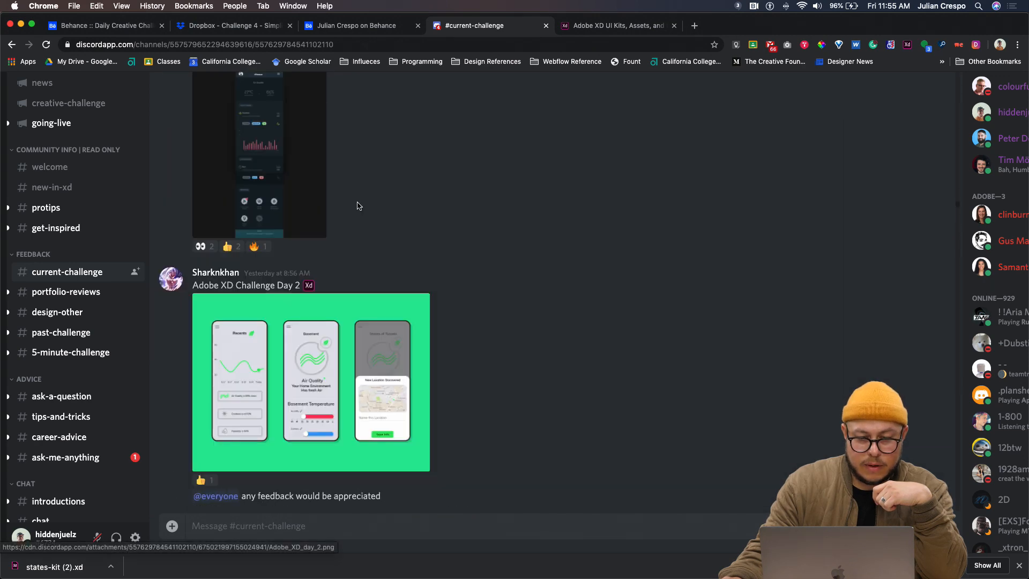
scroll(357, 206, "down", 3)
left_click(357, 202)
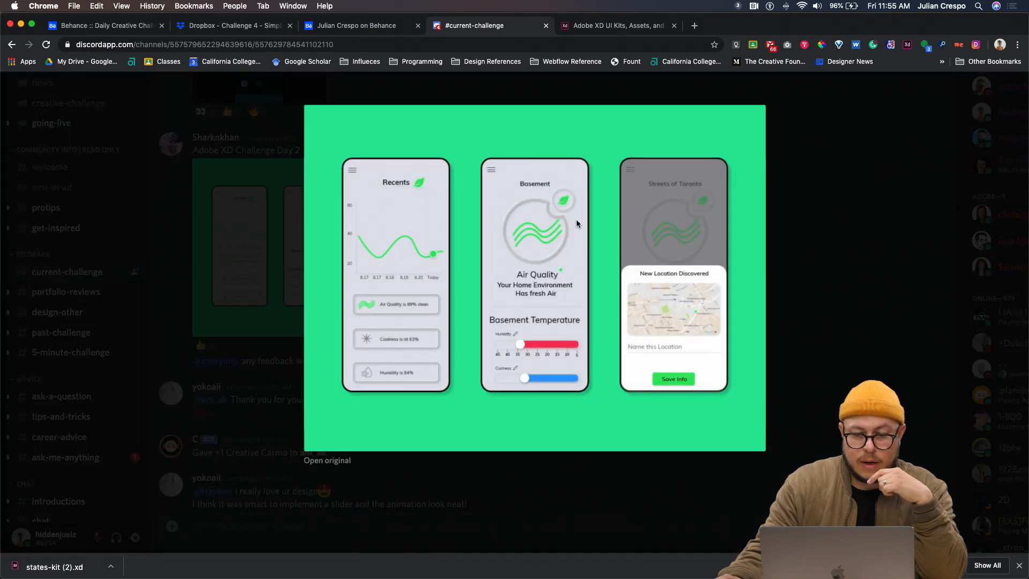
left_click(811, 336)
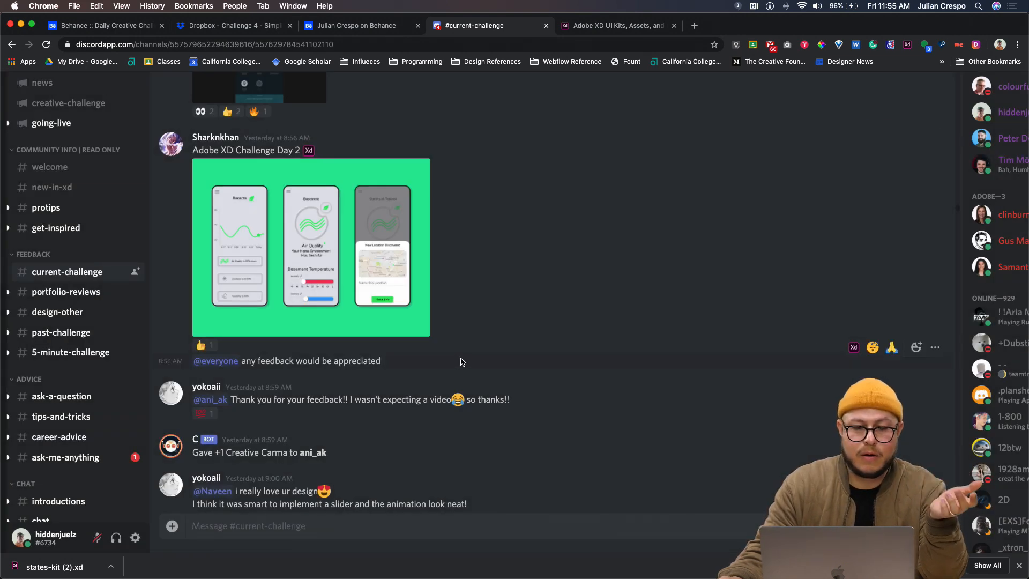